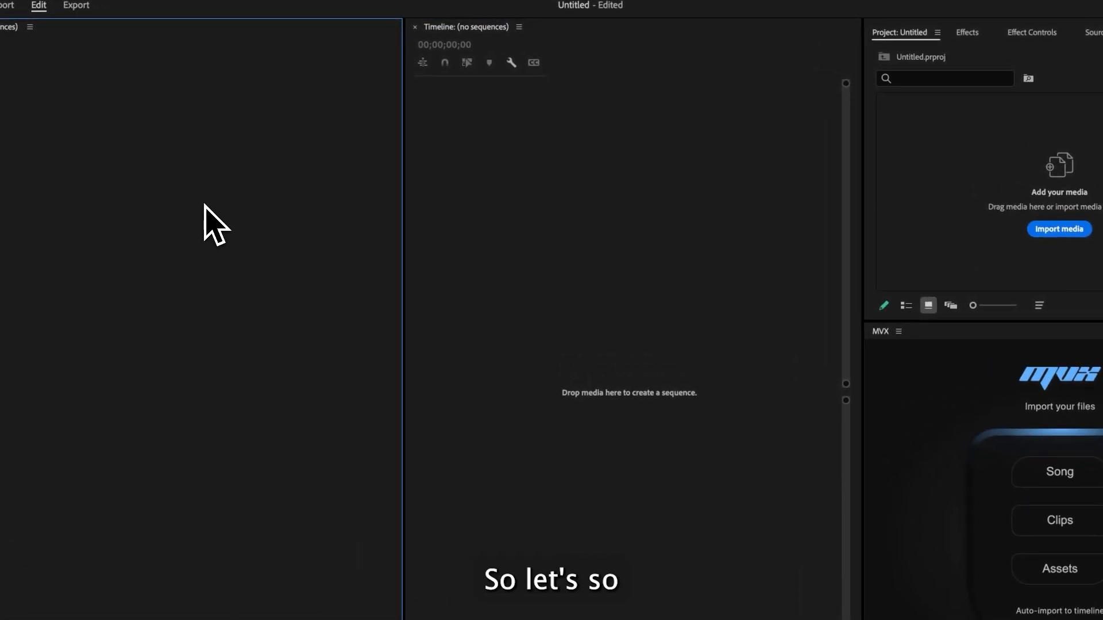
- Import all video clips from C0001.MP4 to C0033.MP4 in the Footage folder into the project
click(889, 177)
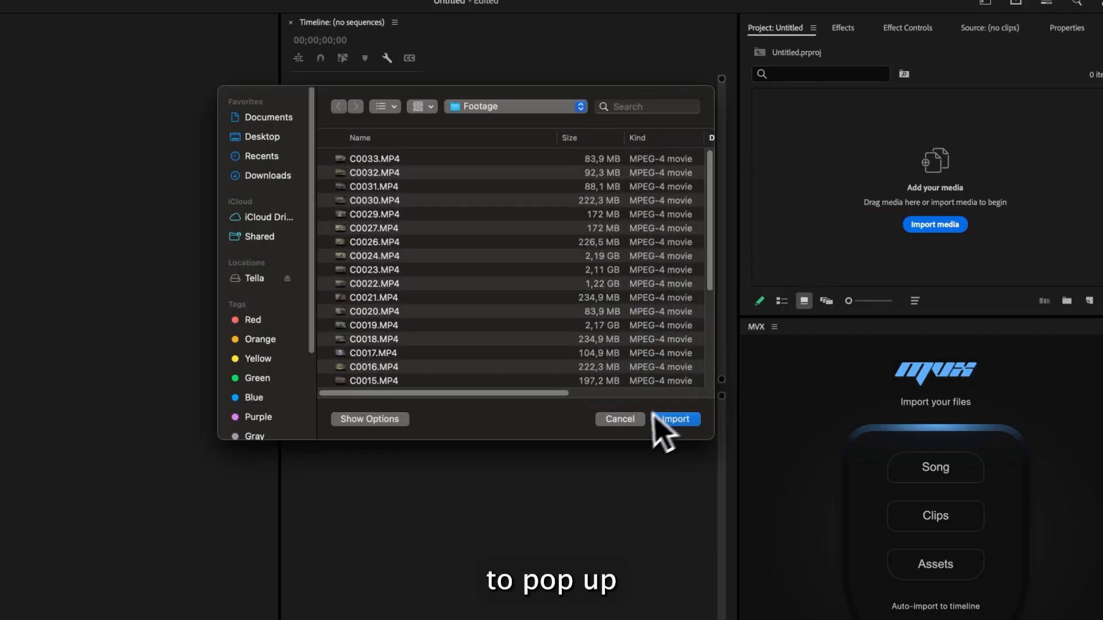
click(656, 423)
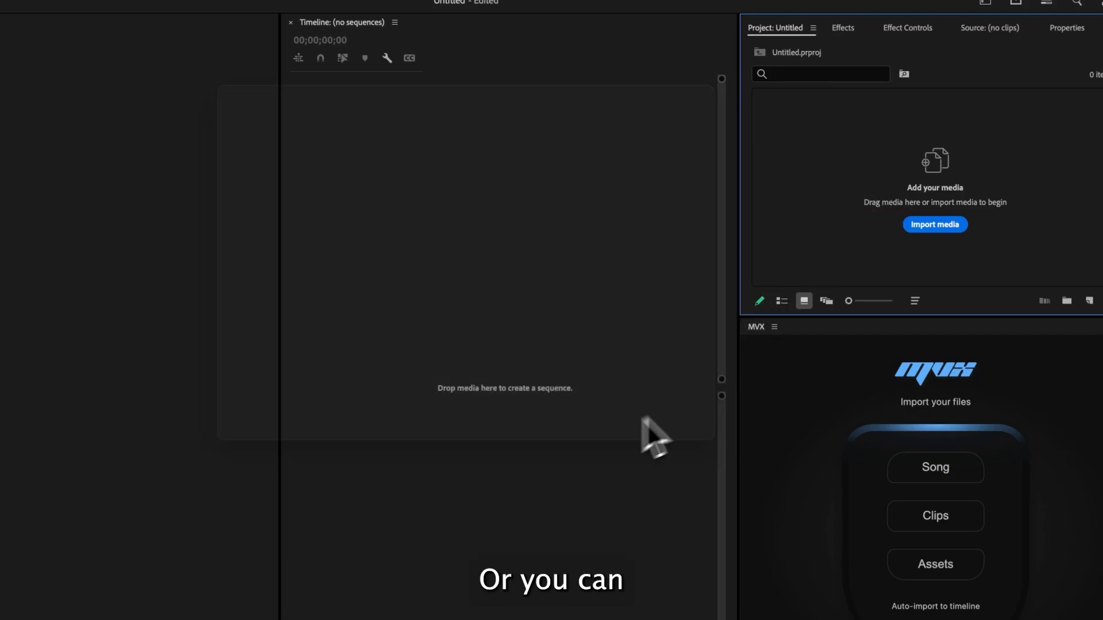
click(956, 230)
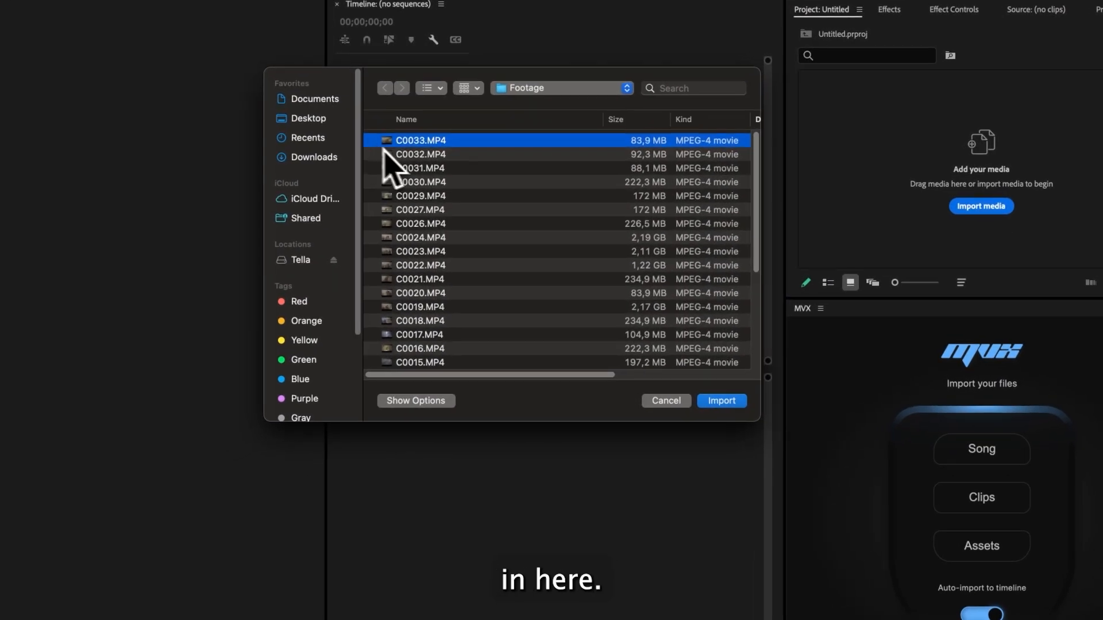
scroll(488, 231, down, 5)
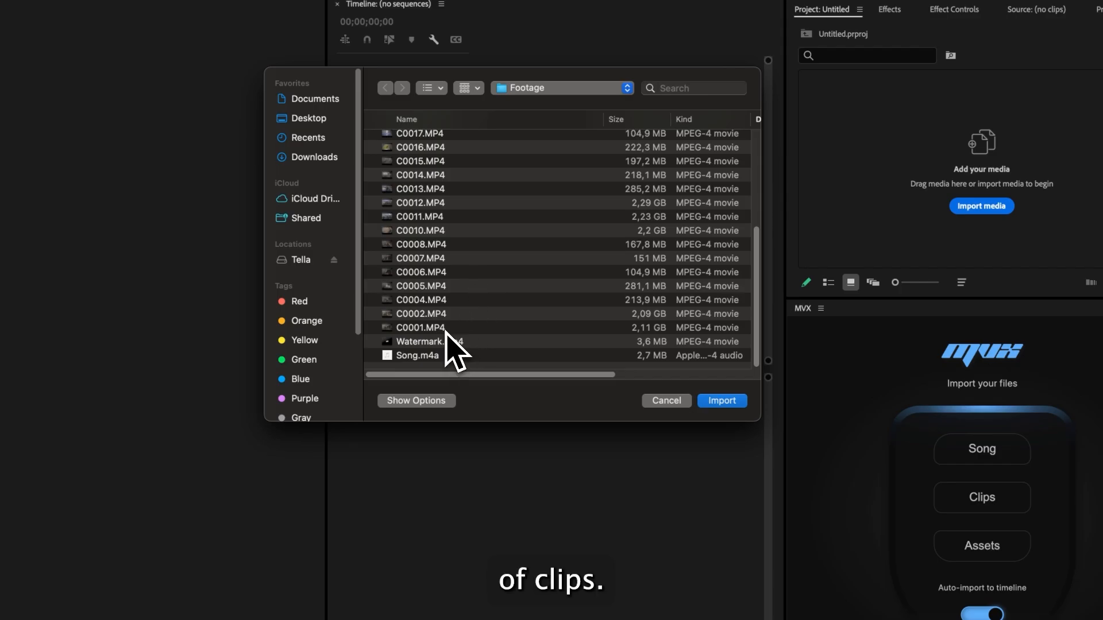
scroll(460, 258, up, 10)
scroll(462, 229, down, 10)
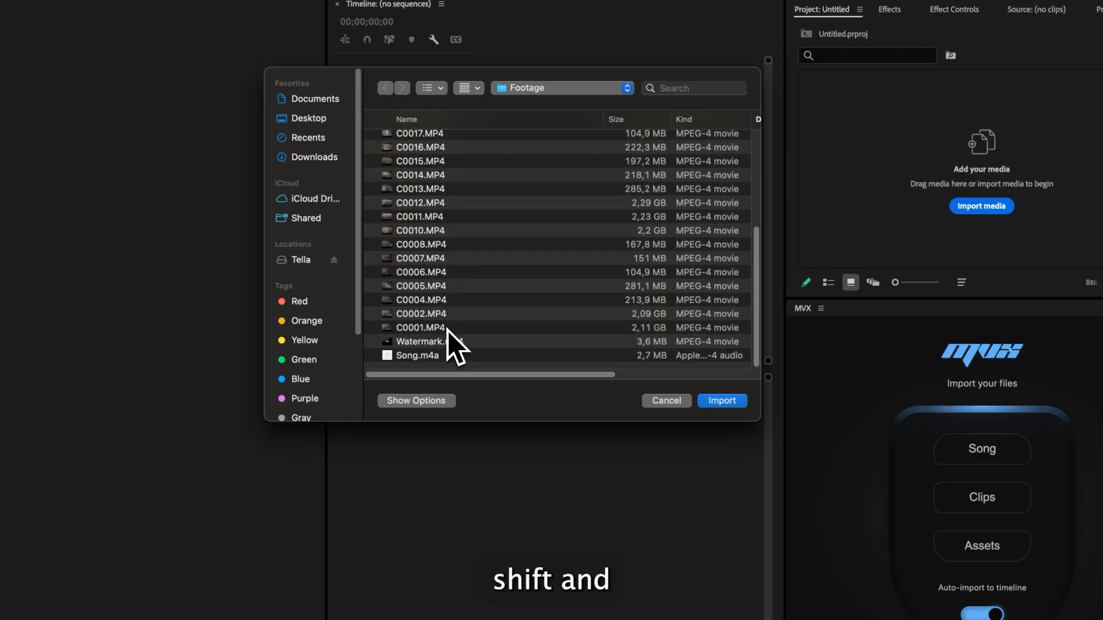
shift+click(488, 328)
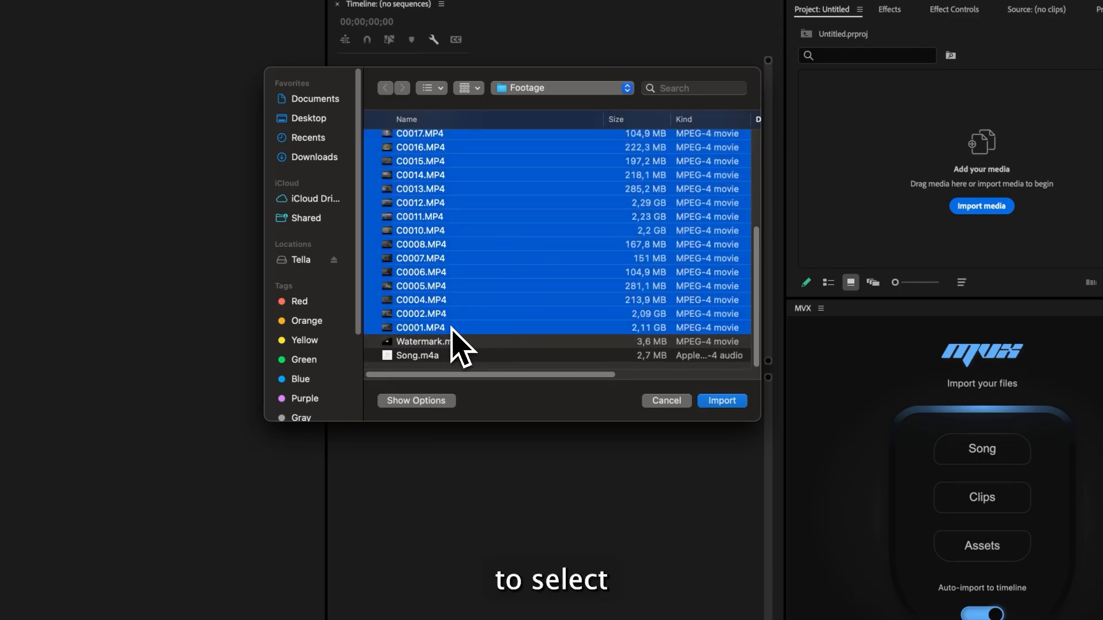
click(722, 400)
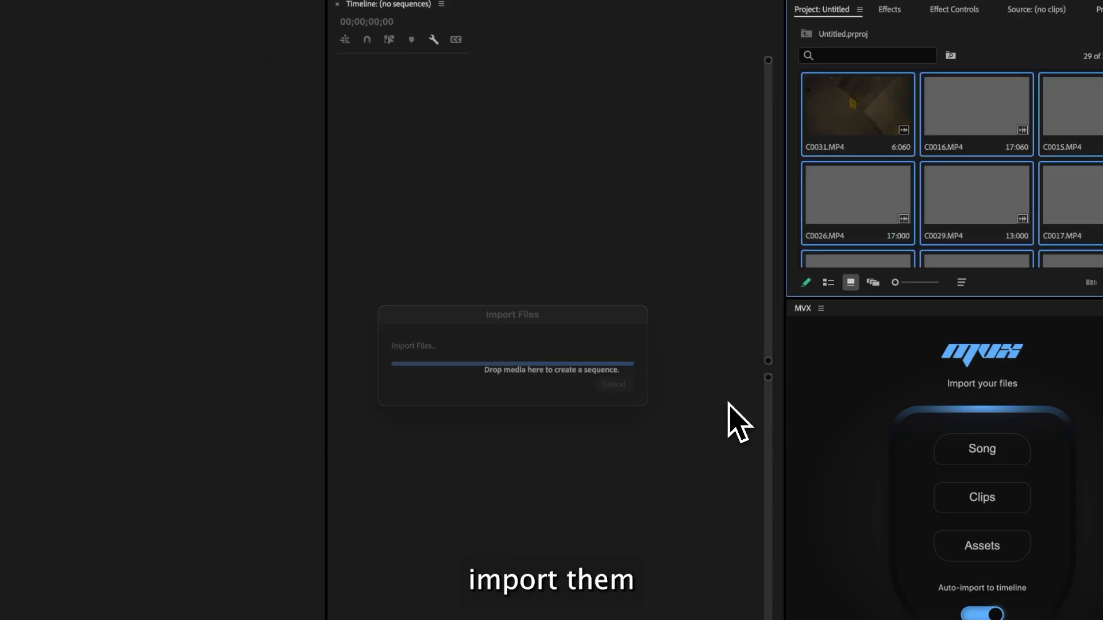
- Import Song.m4a from the Footage folder into the project as well
scroll(842, 198, down, 5)
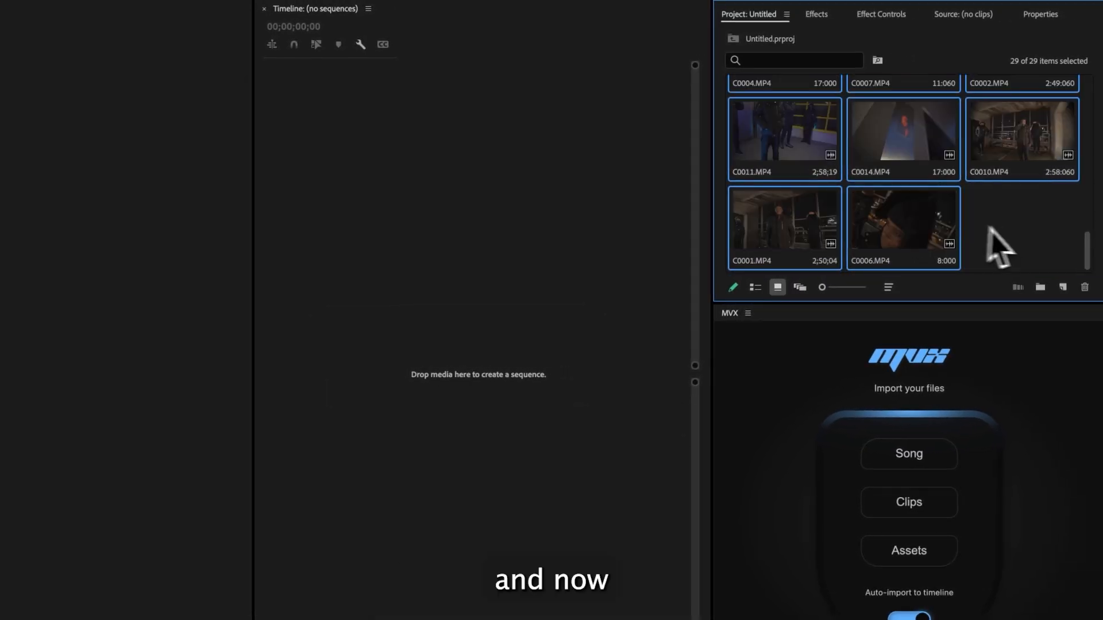
click(1020, 241)
double_click(1020, 240)
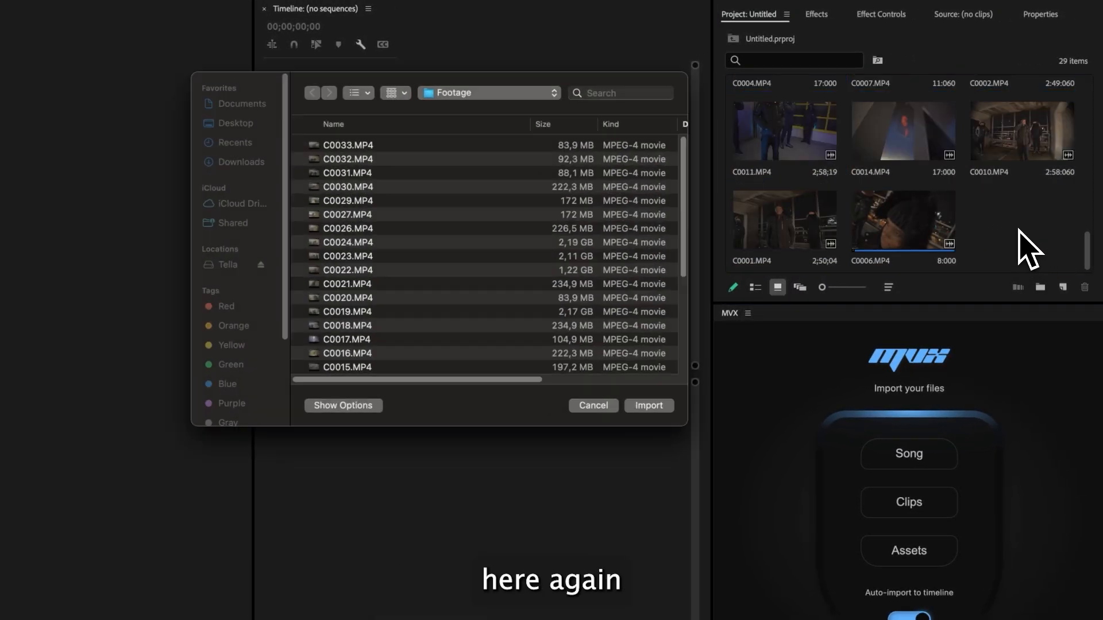
click(439, 342)
click(695, 387)
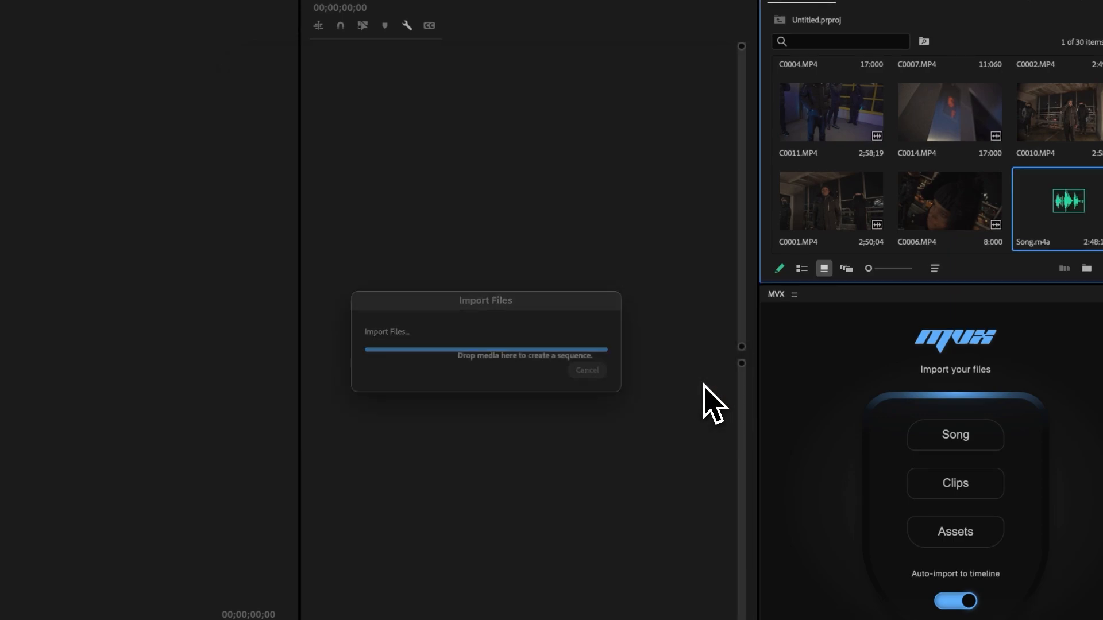
- Sort the project items by name and scroll through the sorted clips
scroll(897, 172, up, 5)
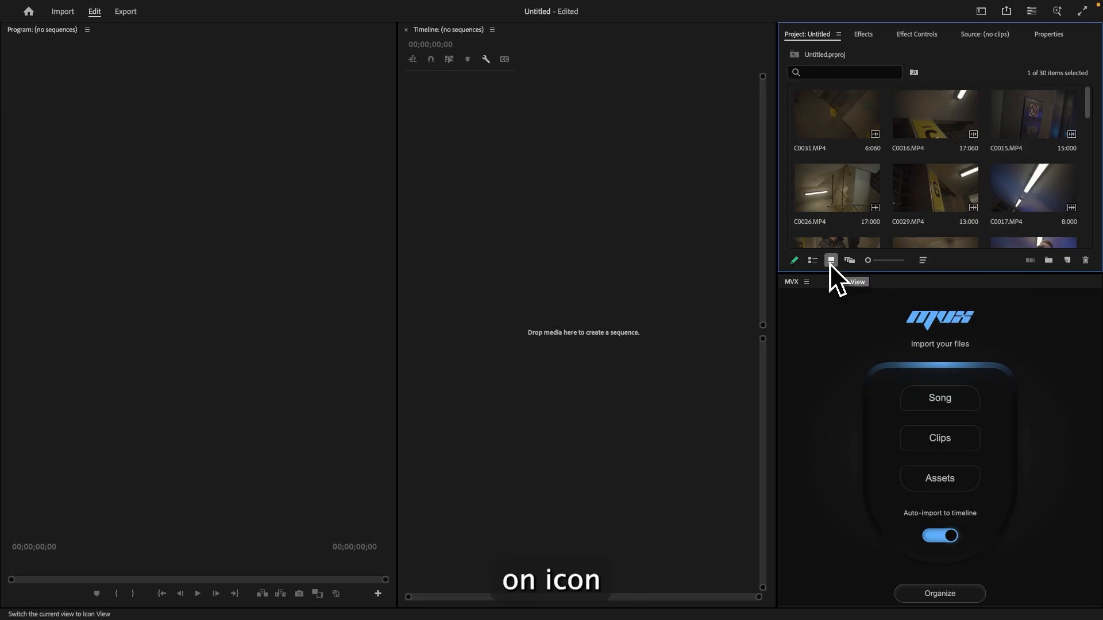
click(923, 260)
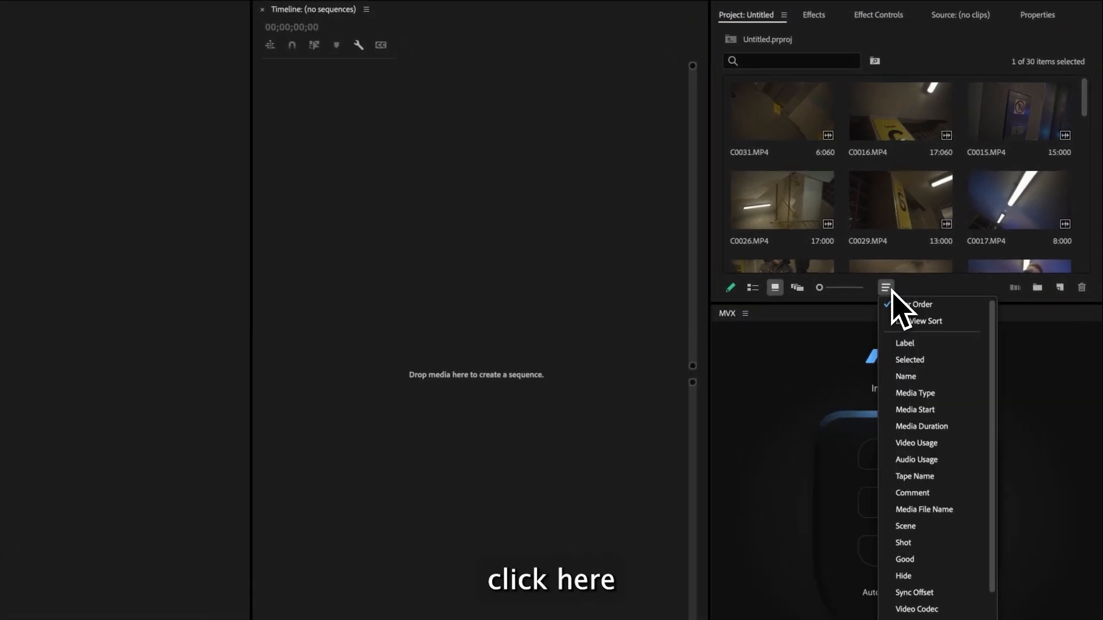
click(910, 344)
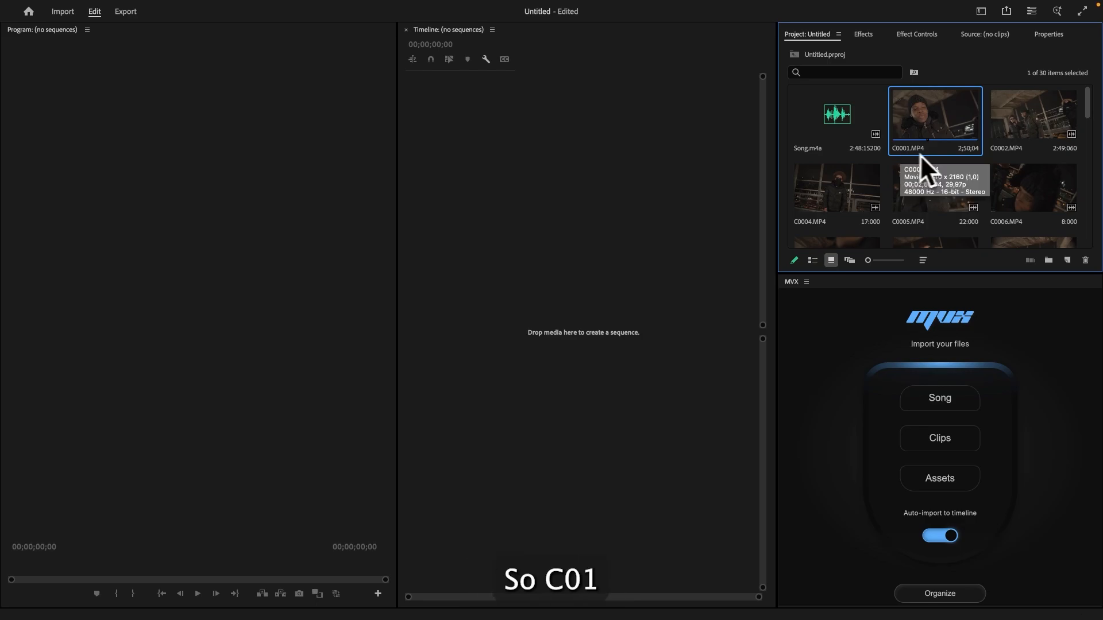
scroll(1011, 161, down, 8)
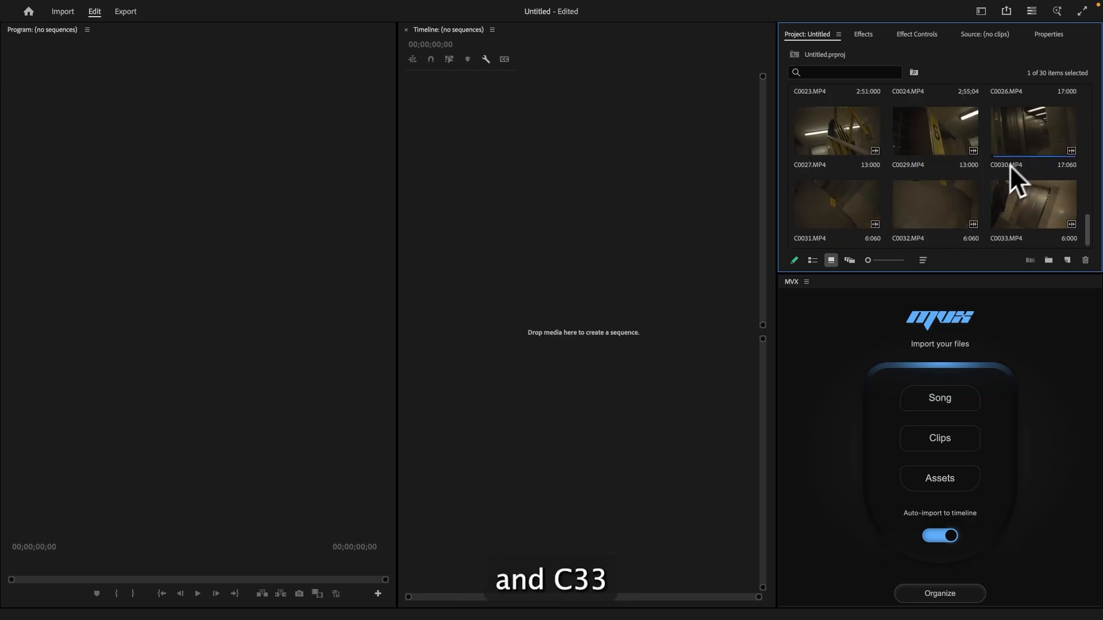
scroll(985, 222, up, 8)
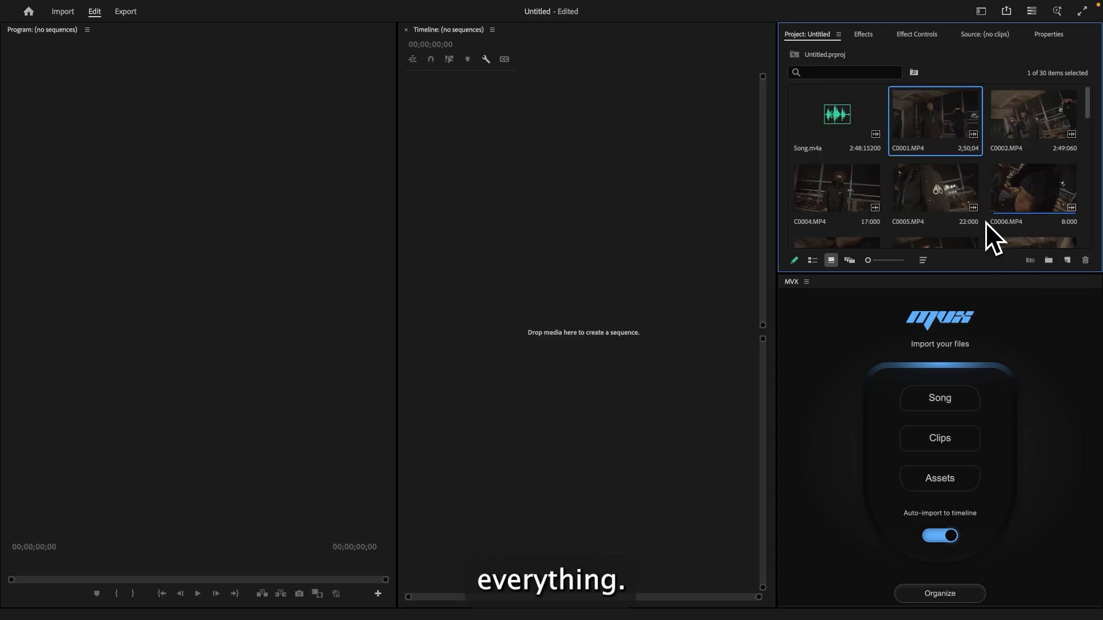
scroll(986, 223, down, 8)
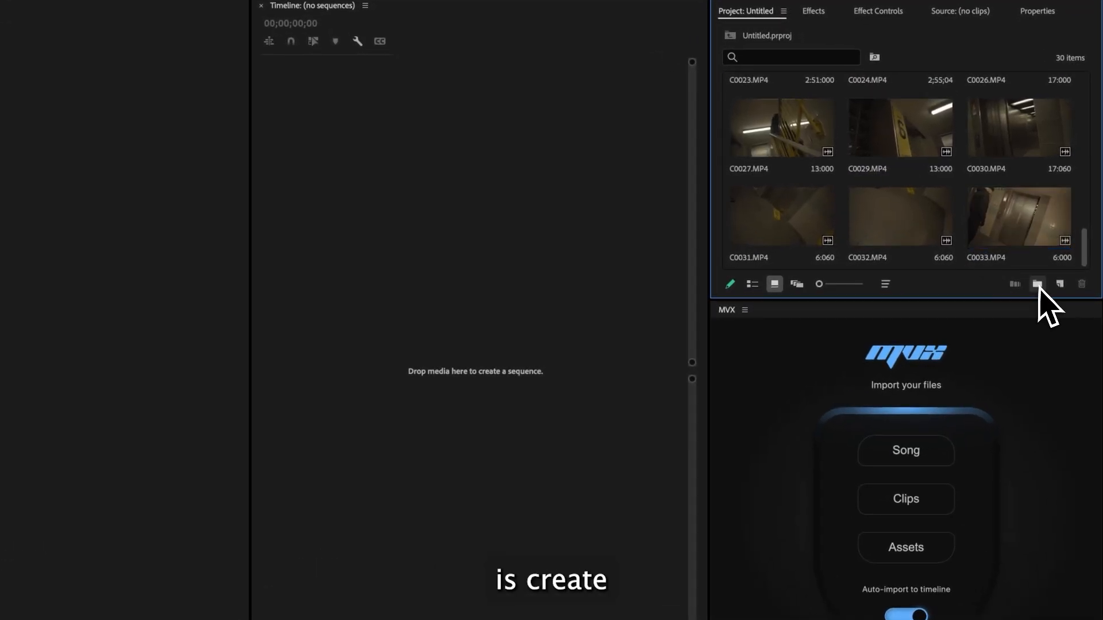
- Create a new bin in the project and name it Performance
click(1037, 284)
scroll(933, 241, up, 8)
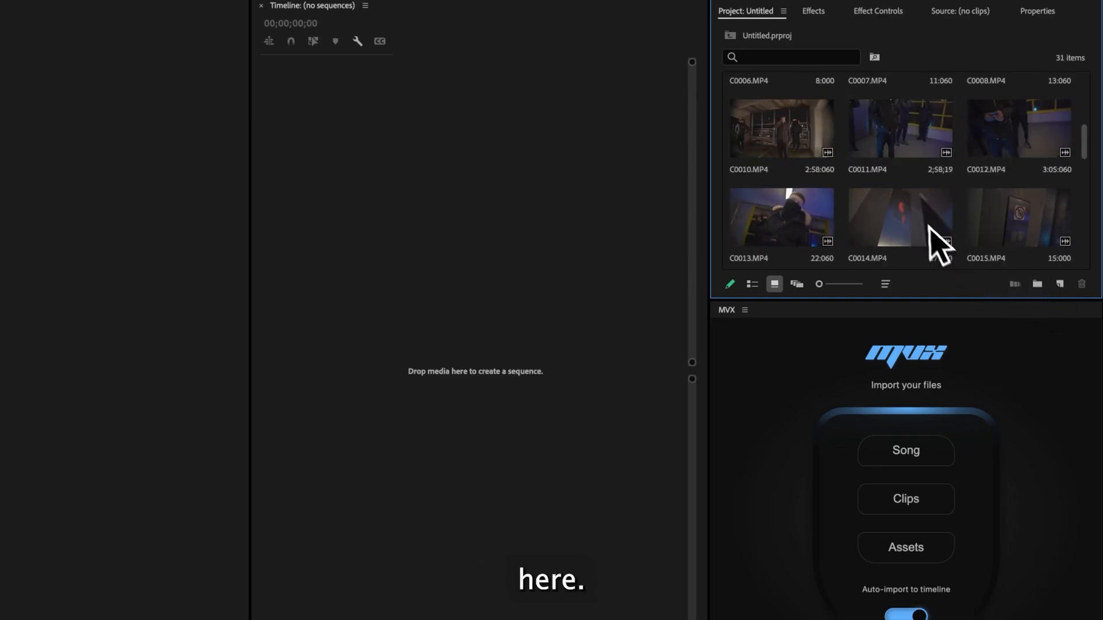
right_click(748, 152)
click(727, 153)
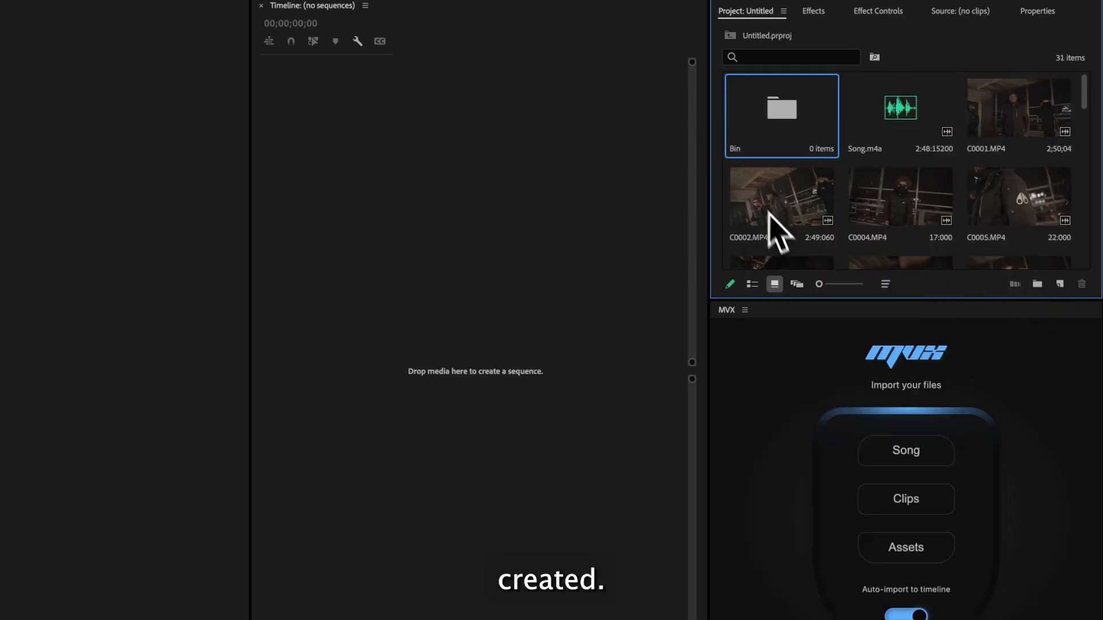
text(P)
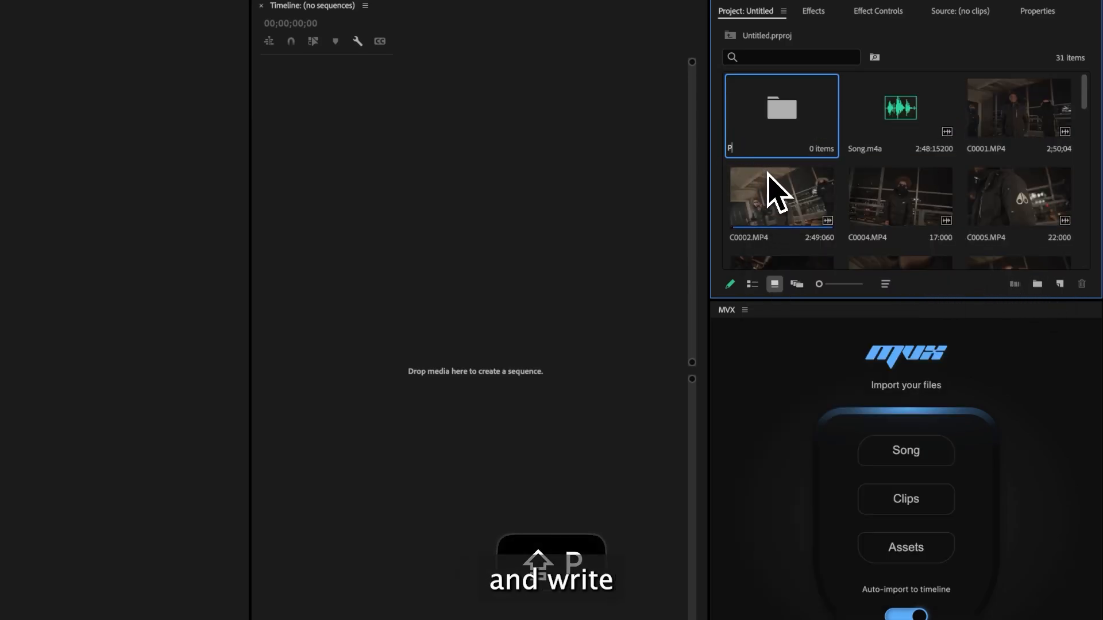
text(erformance)
key(Return)
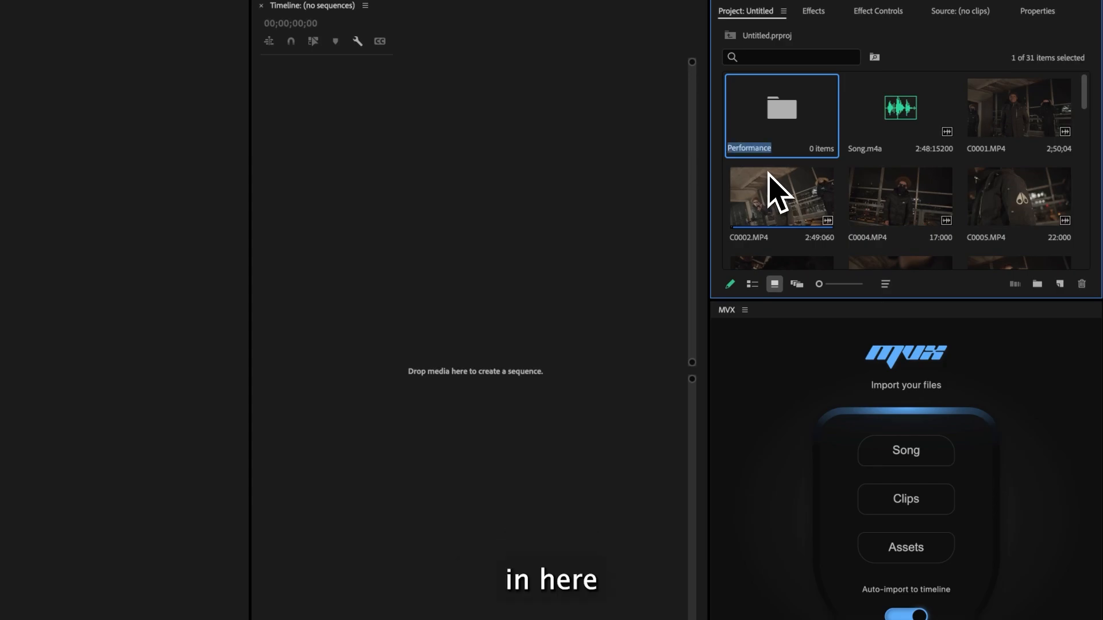
- Open clip C0001.MP4 in the Source Monitor and play it back to review the footage
click(896, 138)
click(1029, 122)
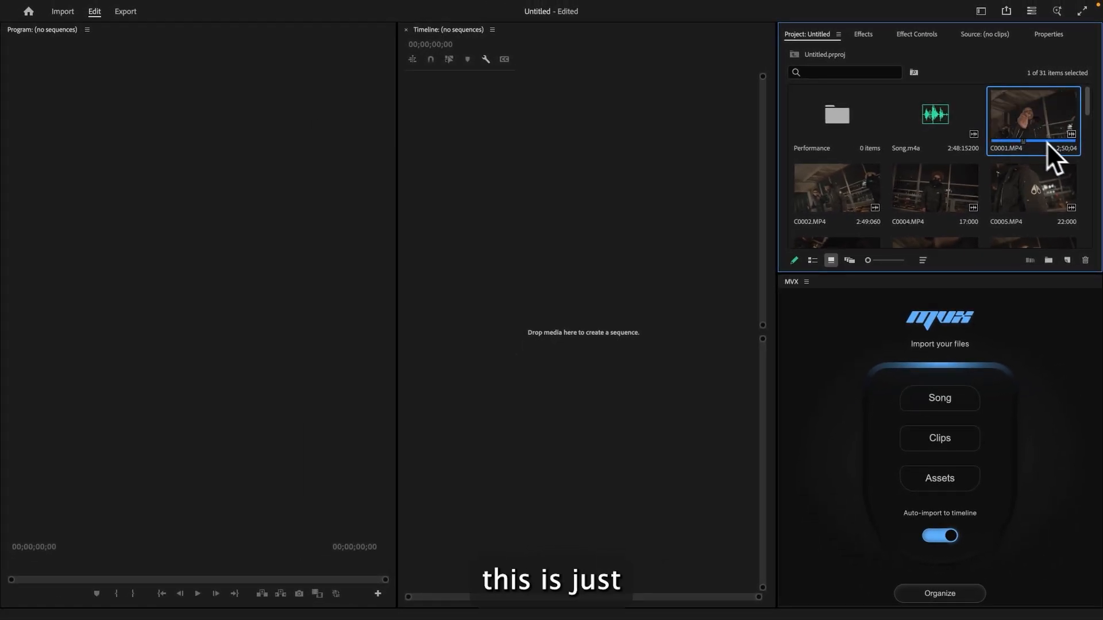
double_click(1047, 141)
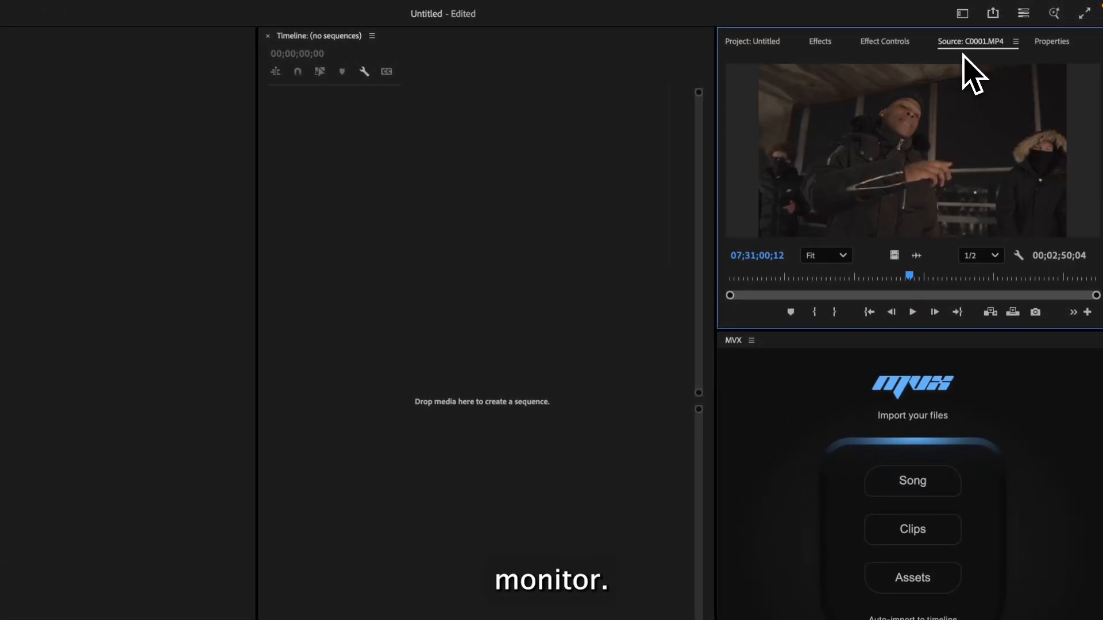
click(229, 12)
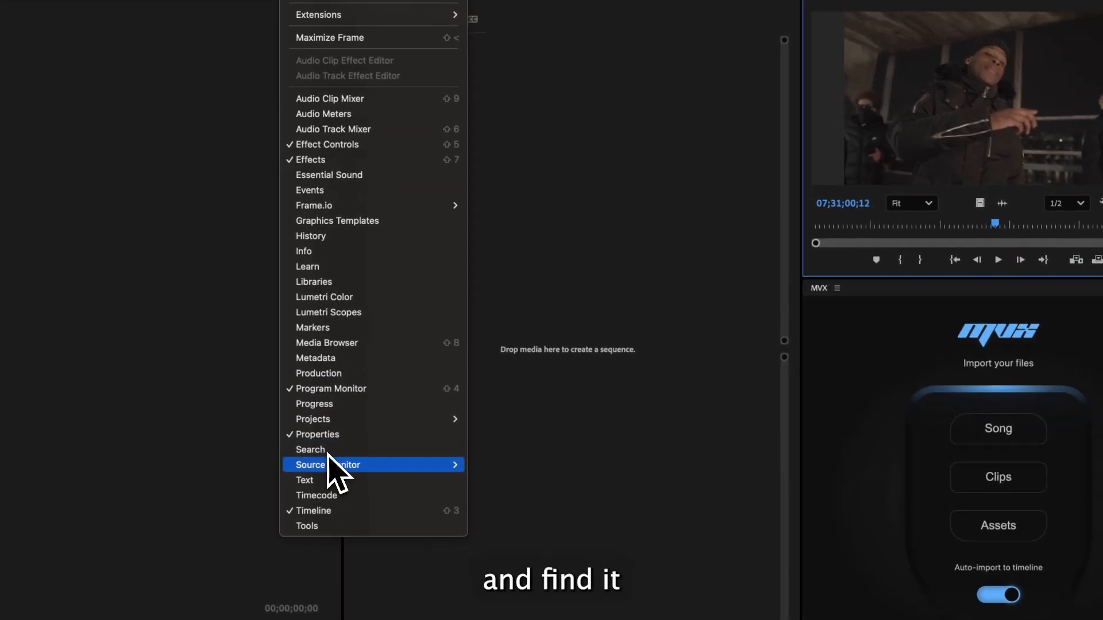
mouse_move(383, 507)
click(506, 464)
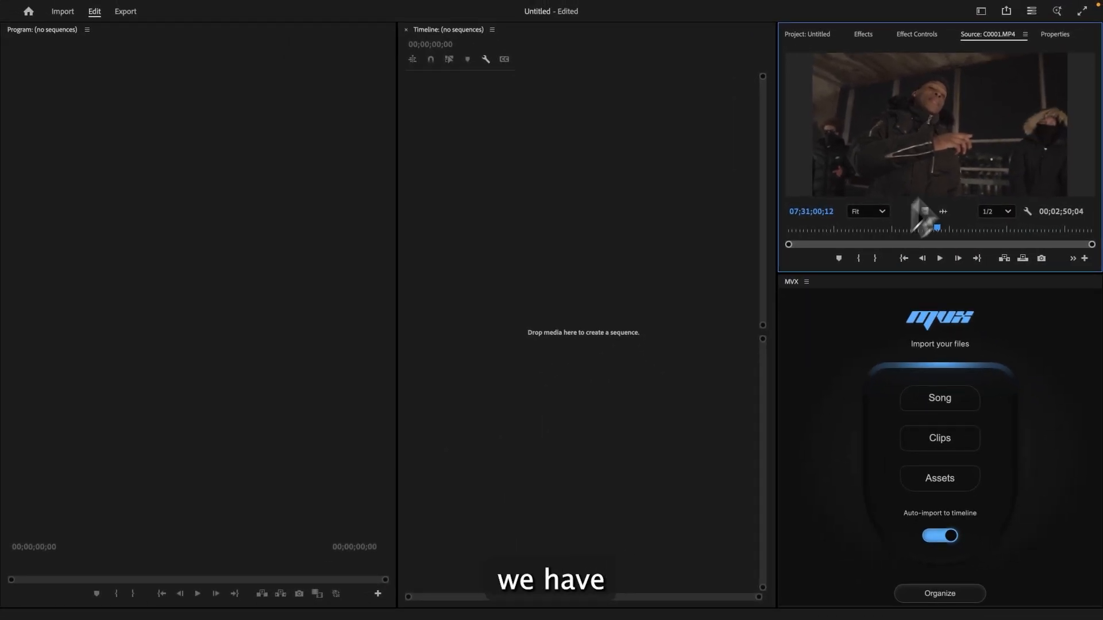
click(884, 232)
click(939, 260)
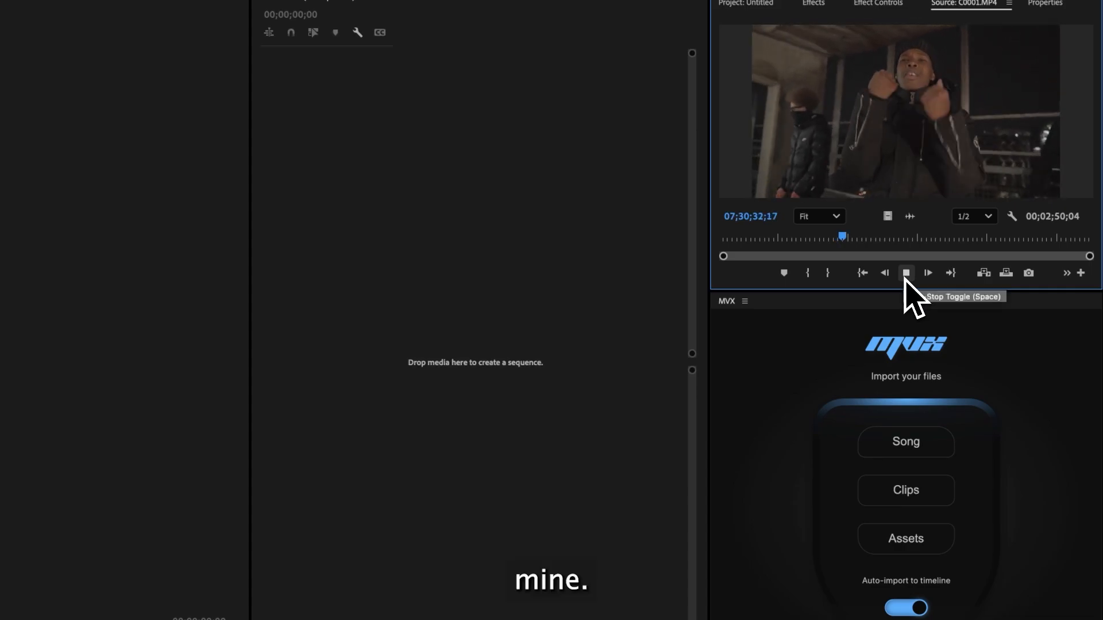
click(906, 275)
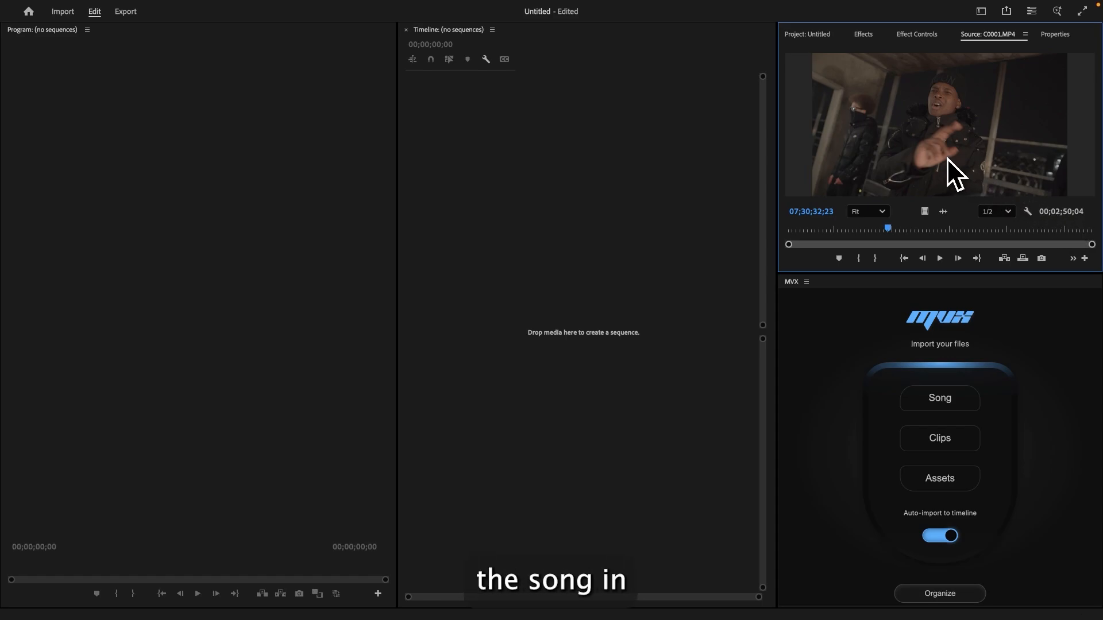
- Move C0001.MP4 into the Performance bin and play C0002.MP4 in the Source Monitor
click(807, 34)
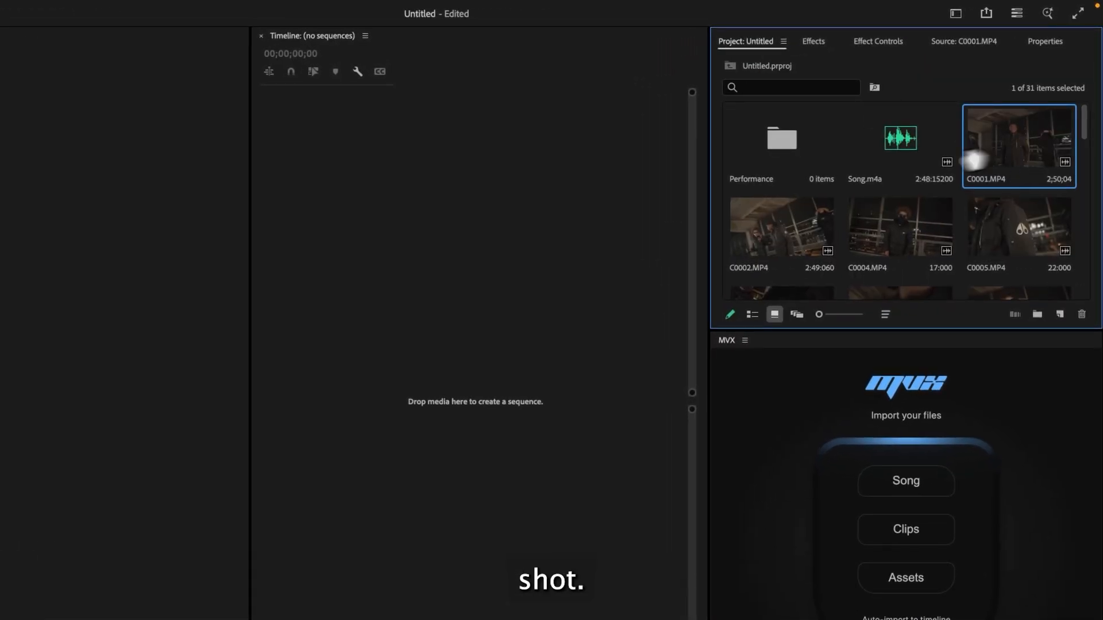
drag(975, 161, 775, 147)
double_click(1016, 138)
key(space)
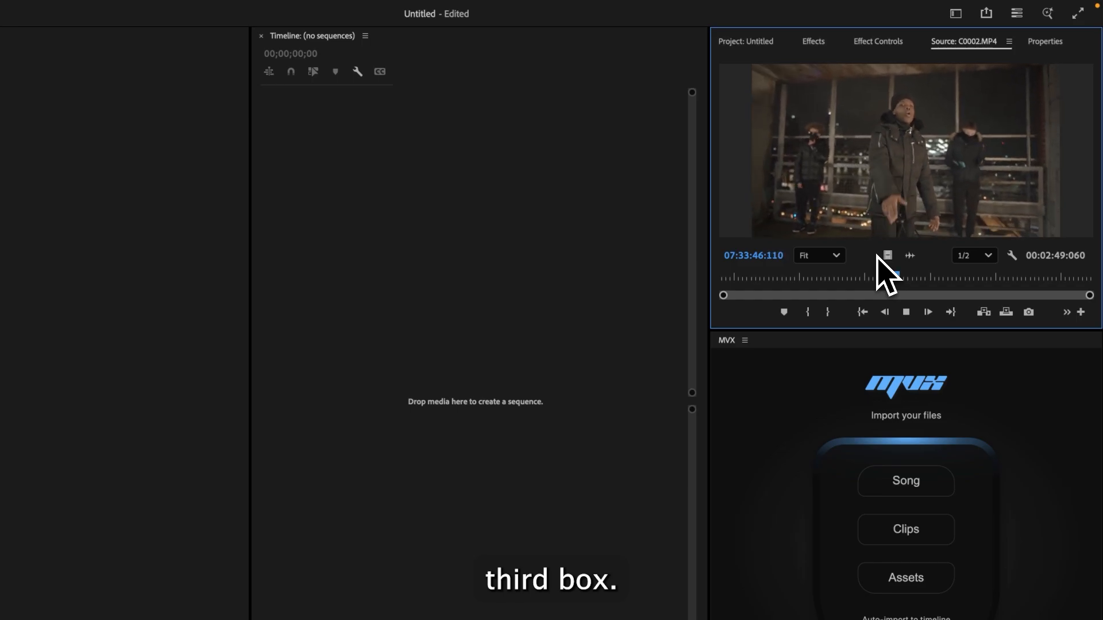
- Move C0002.MP4 into the Performance bin and play C0004.MP4 in the Source Monitor
click(745, 41)
drag(956, 151, 781, 142)
double_click(1029, 136)
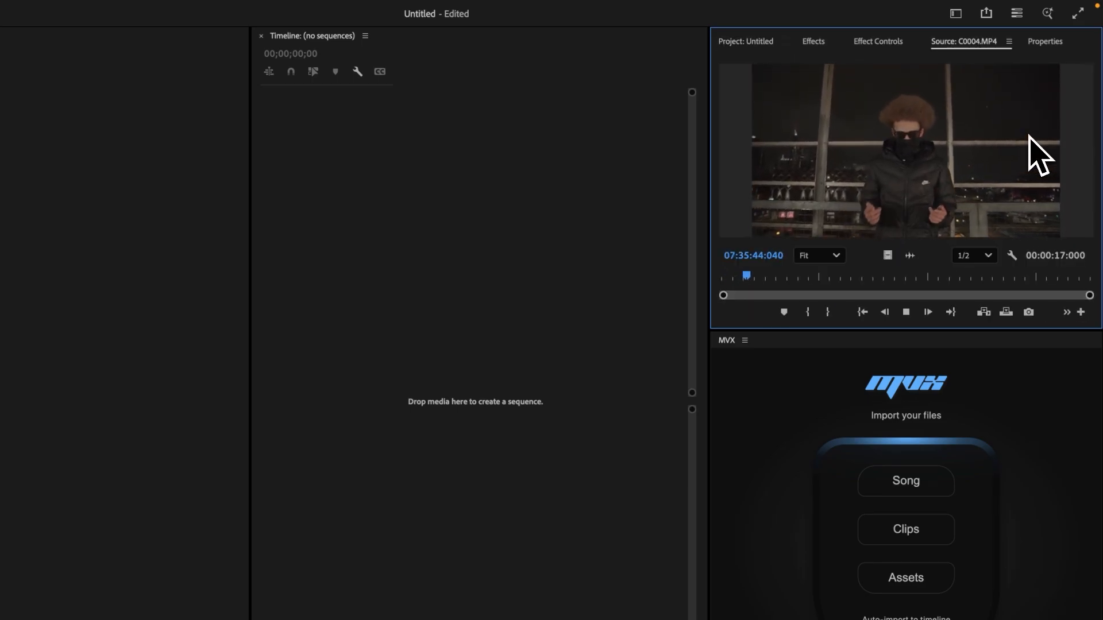
key(space)
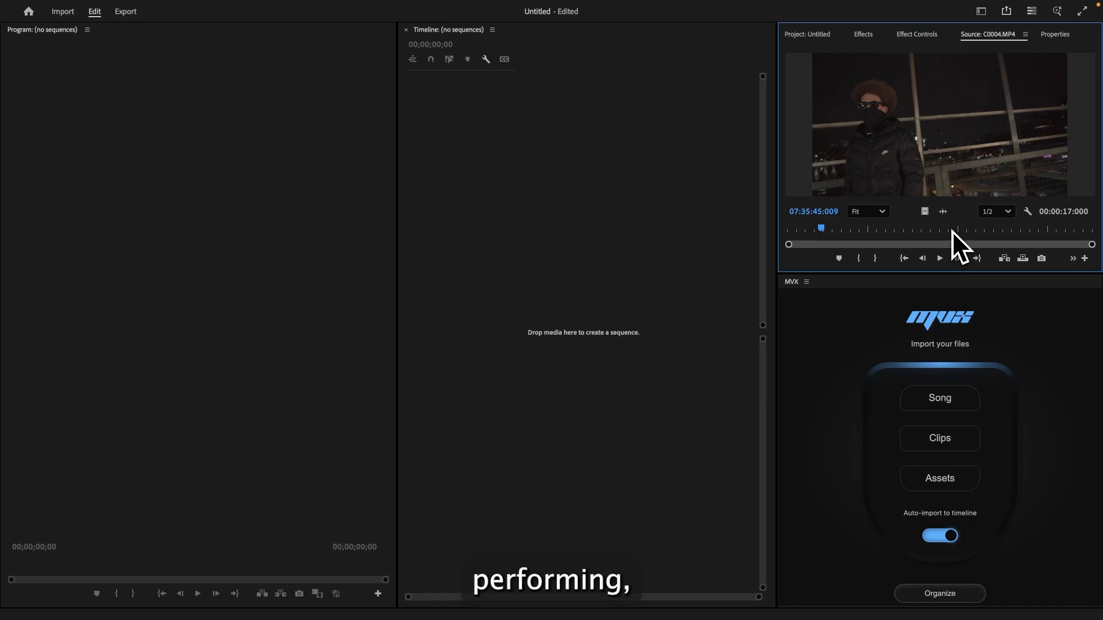
- Open C0005.MP4 in the Source Monitor and play it to review it
click(807, 34)
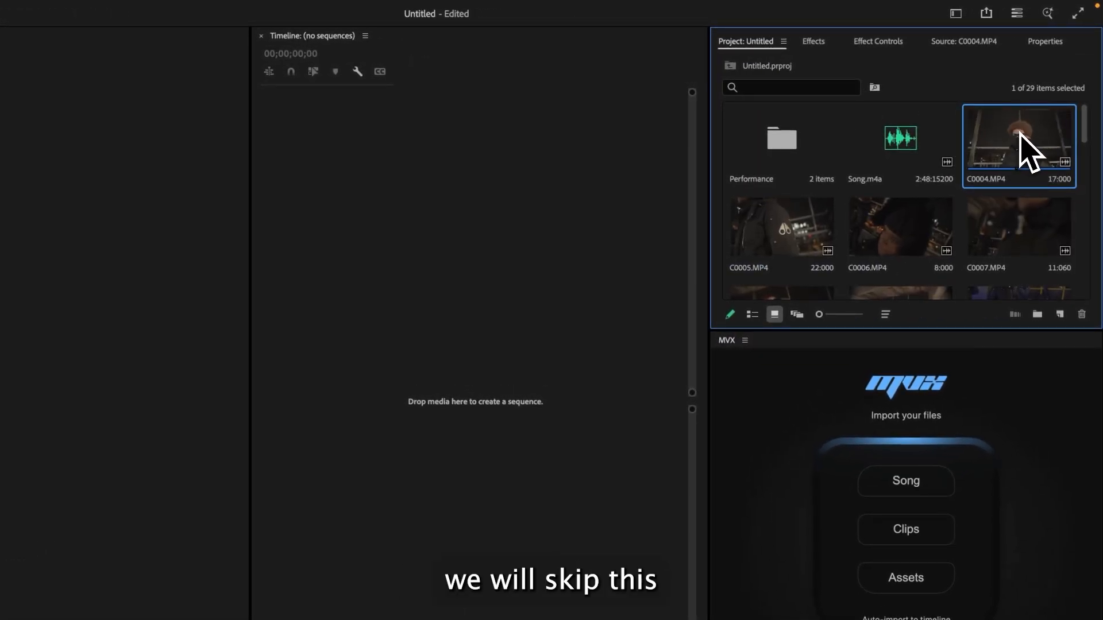
double_click(789, 229)
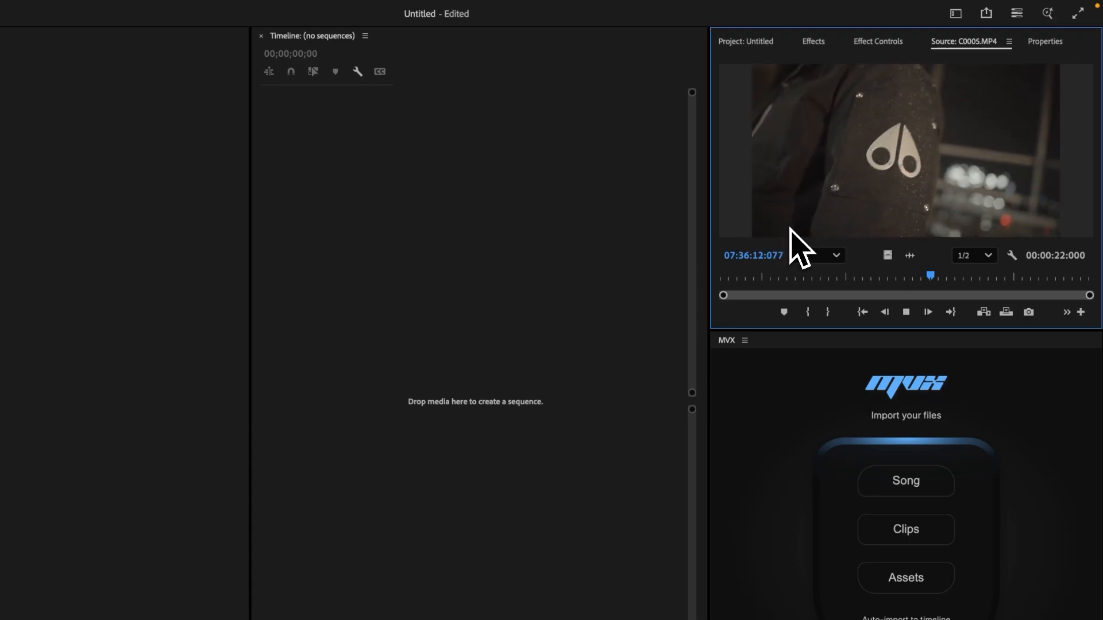
key(space)
click(746, 41)
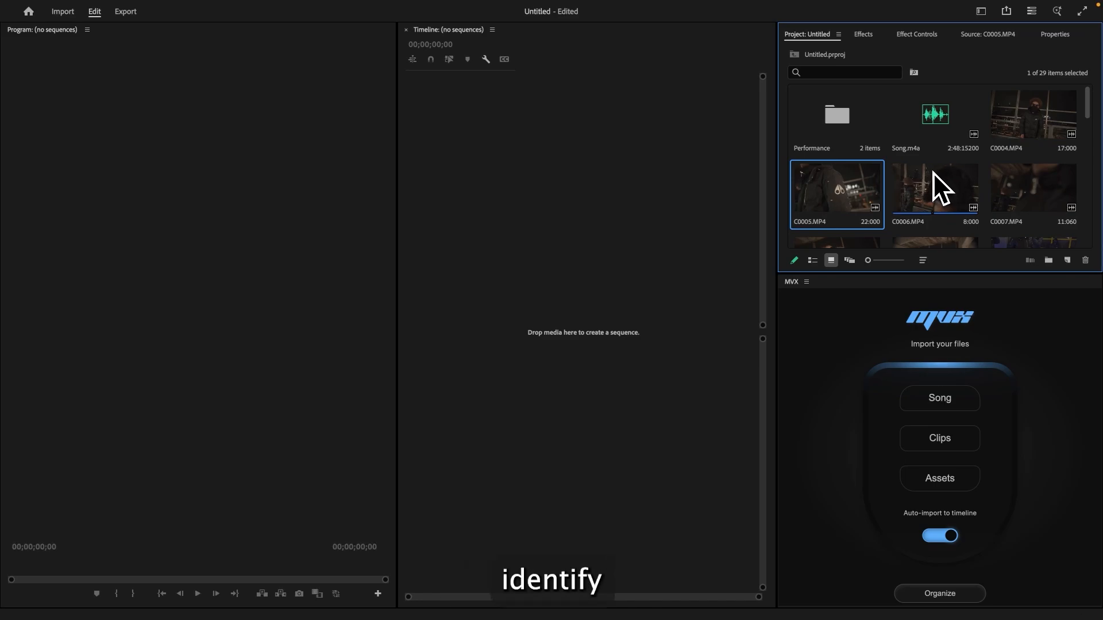
- Open C0006.MP4 in the Source Monitor to review it
scroll(930, 174, down, 4)
click(931, 178)
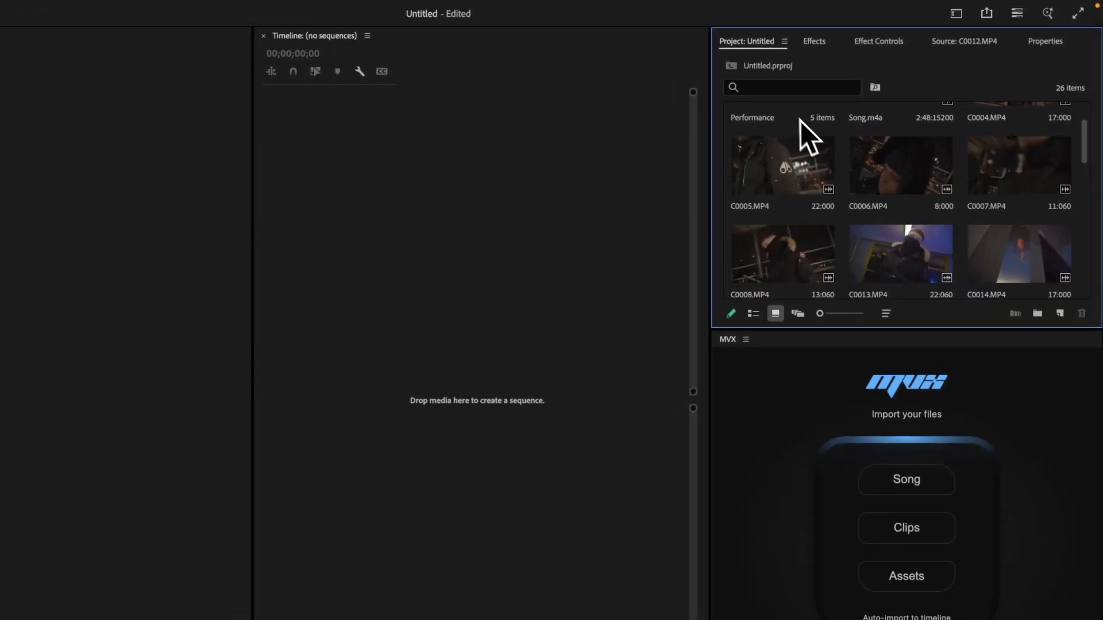
double_click(893, 163)
click(745, 41)
- Review further clips in the Source Monitor, ending with C0020.MP4
scroll(837, 180, down, 2)
double_click(917, 197)
click(746, 41)
double_click(870, 153)
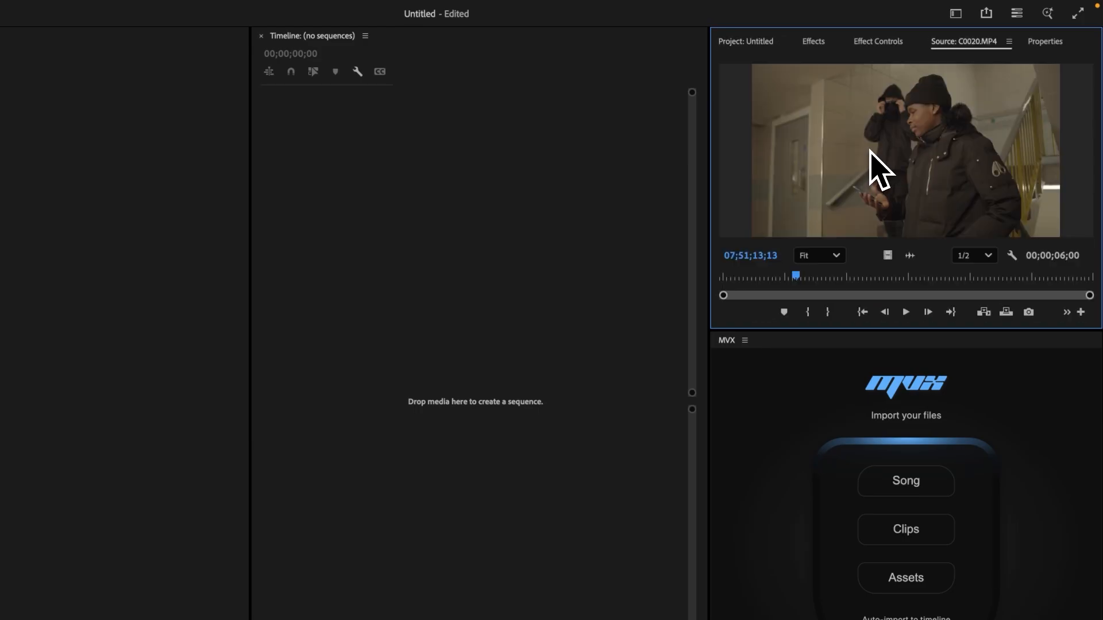
click(762, 43)
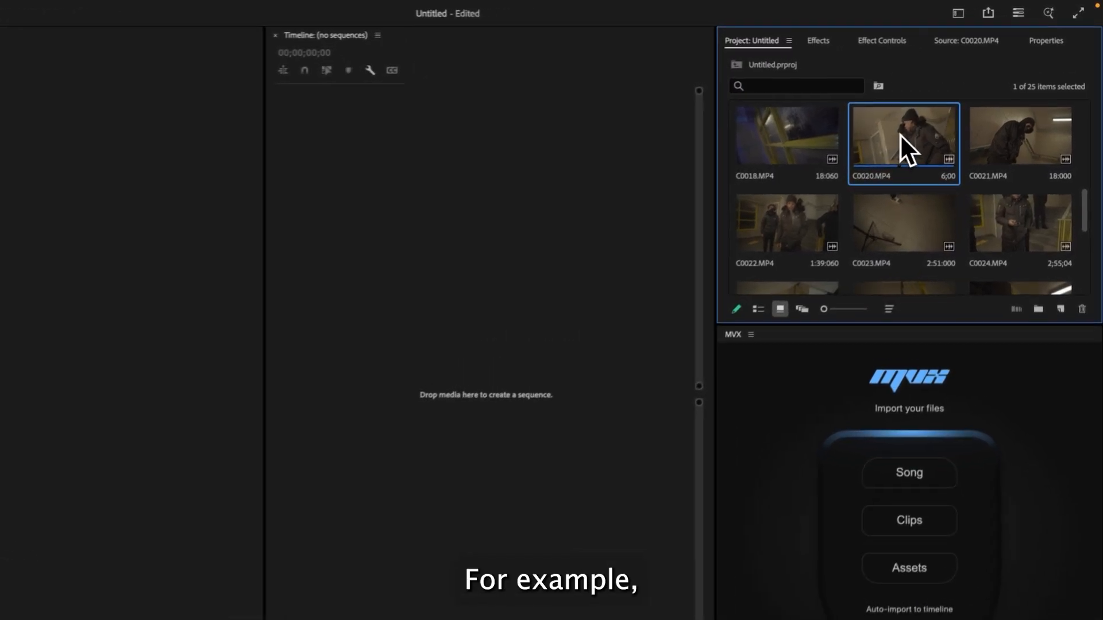
- Play C0020.MP4 in the Source Monitor, then delete it from the project
double_click(901, 136)
key(space)
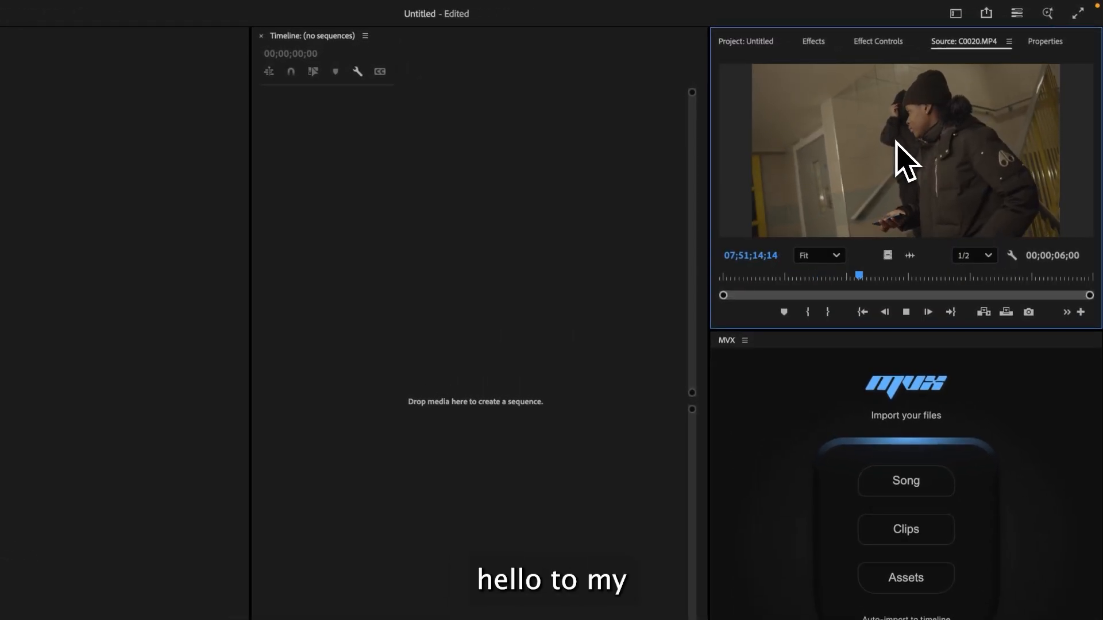
click(749, 43)
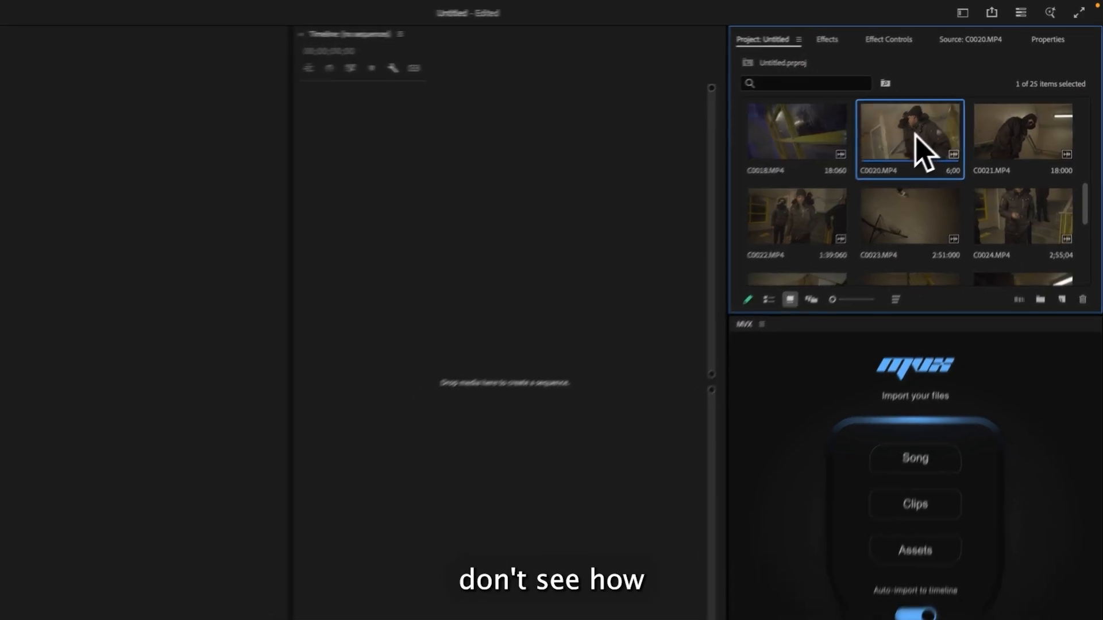
key(Delete)
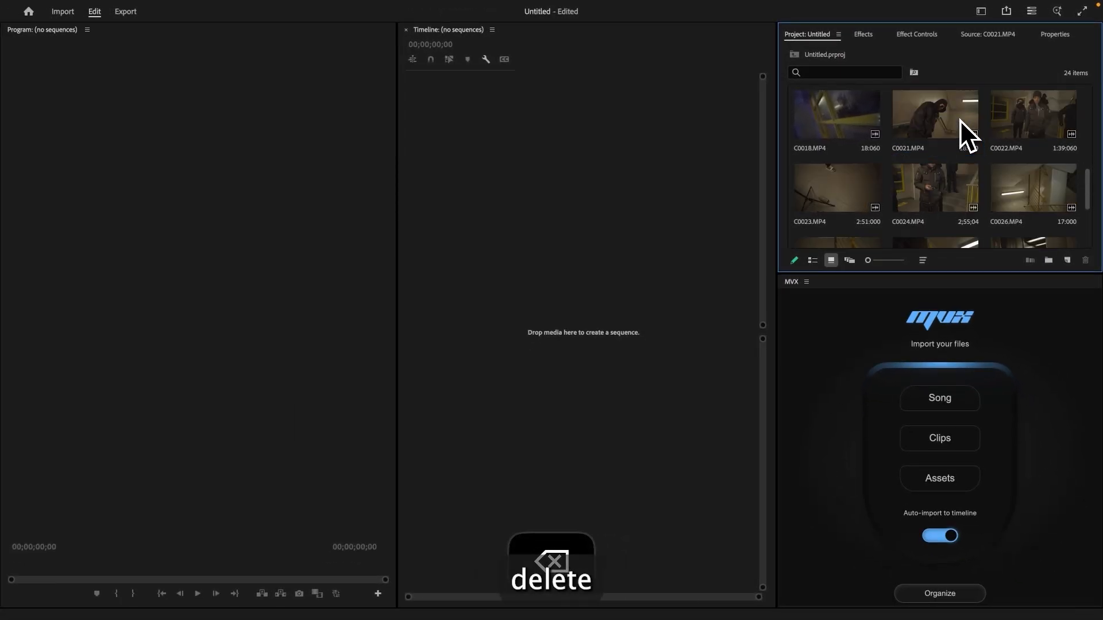
- Open C0021.MP4 in the Source Monitor and delete it from the project
double_click(916, 138)
click(794, 36)
key(Delete)
- Review several more clips in the Source Monitor, including C0024.MP4
scroll(896, 150, down, 5)
double_click(1029, 198)
click(794, 36)
double_click(994, 166)
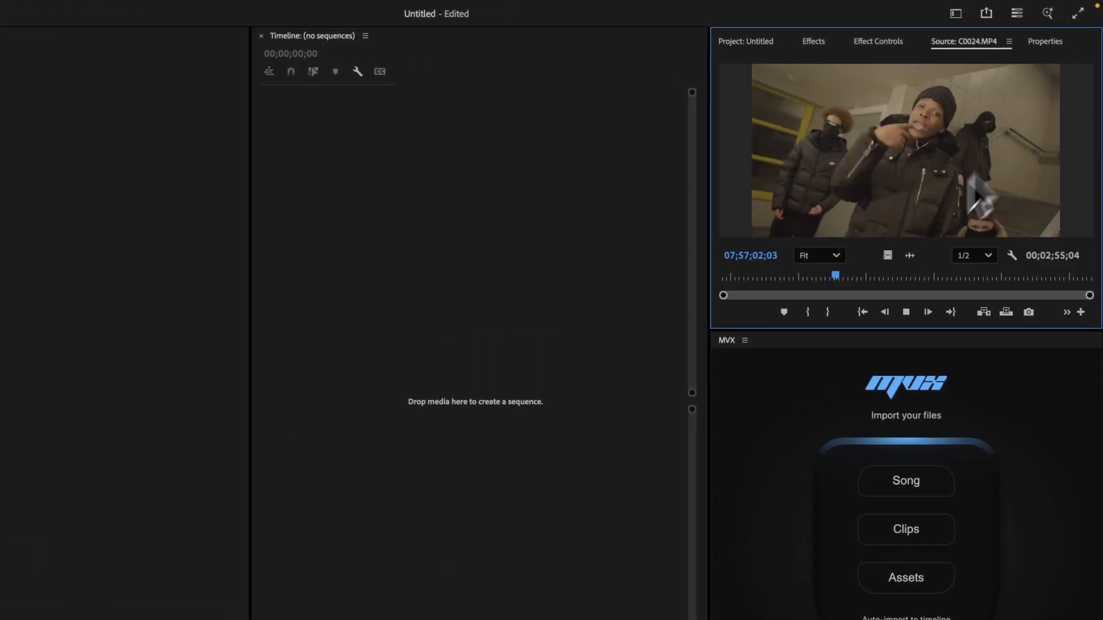
click(794, 35)
double_click(857, 176)
click(746, 42)
double_click(948, 172)
click(746, 41)
double_click(1017, 247)
click(746, 41)
scroll(832, 221, up, 10)
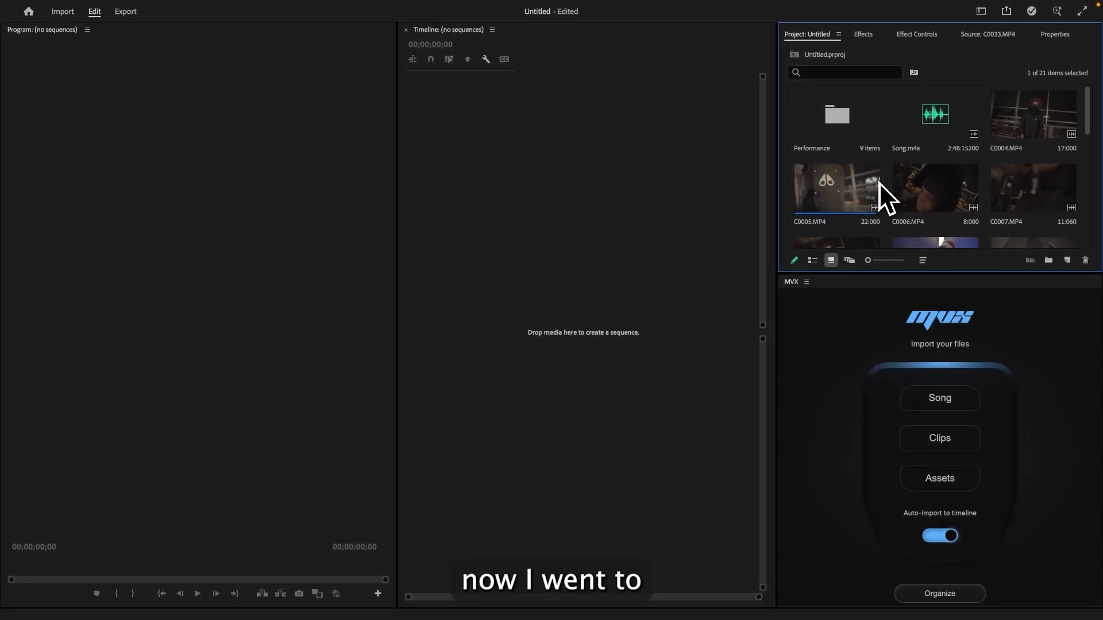
- Open the Performance bin and scroll through its clips
click(862, 150)
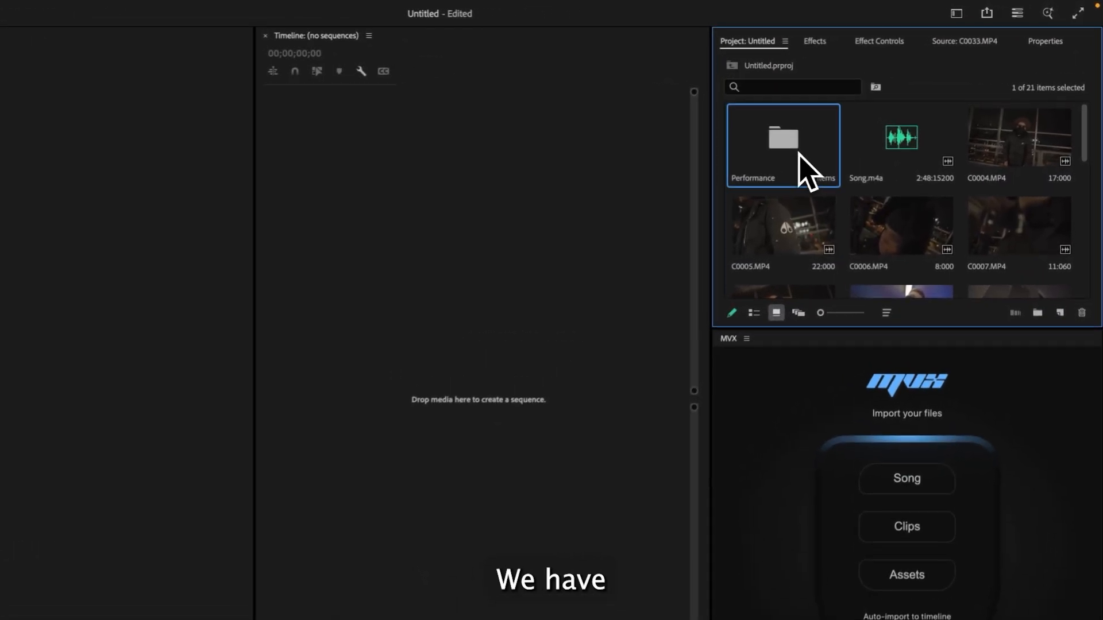
double_click(798, 156)
scroll(859, 178, down, 3)
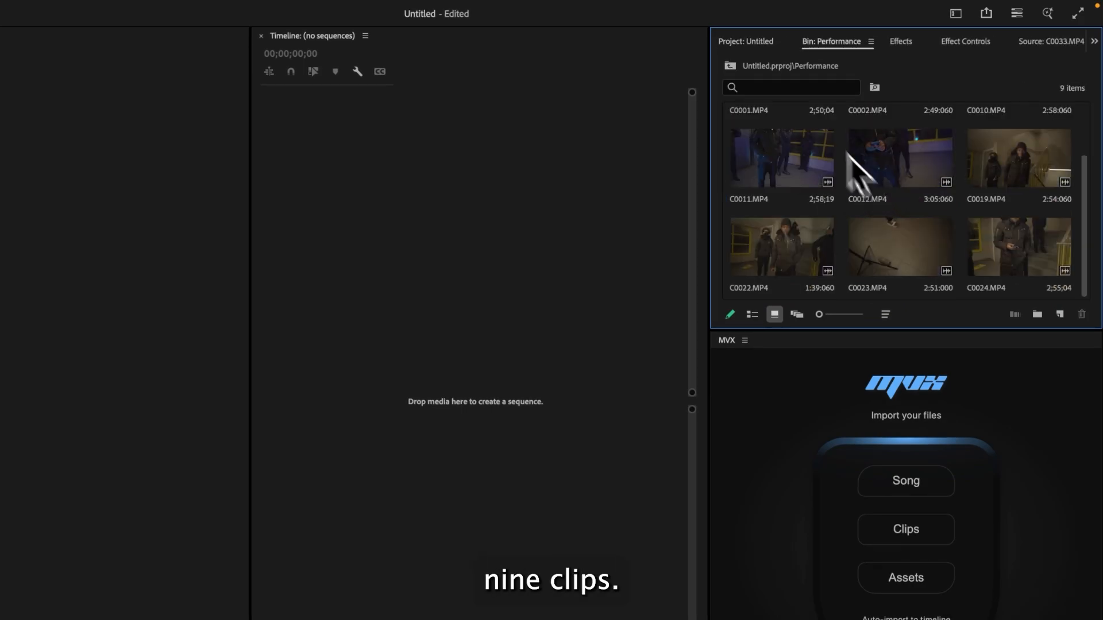
scroll(896, 181, up, 3)
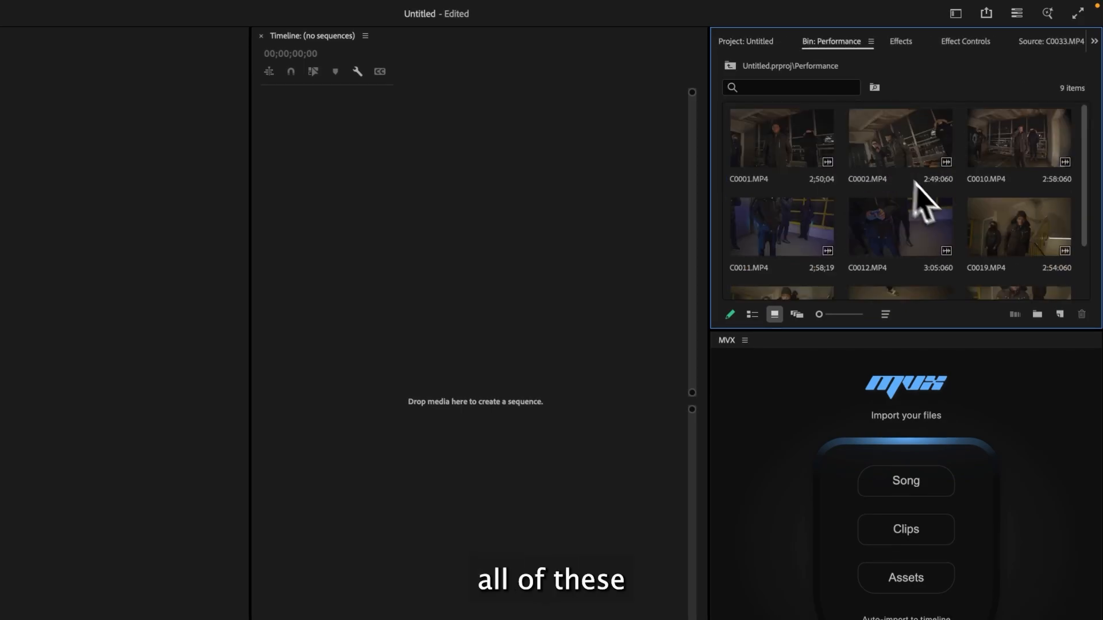
- Return to the project and create a new bin named B-roll
click(757, 42)
click(1013, 148)
scroll(1019, 172, down, 5)
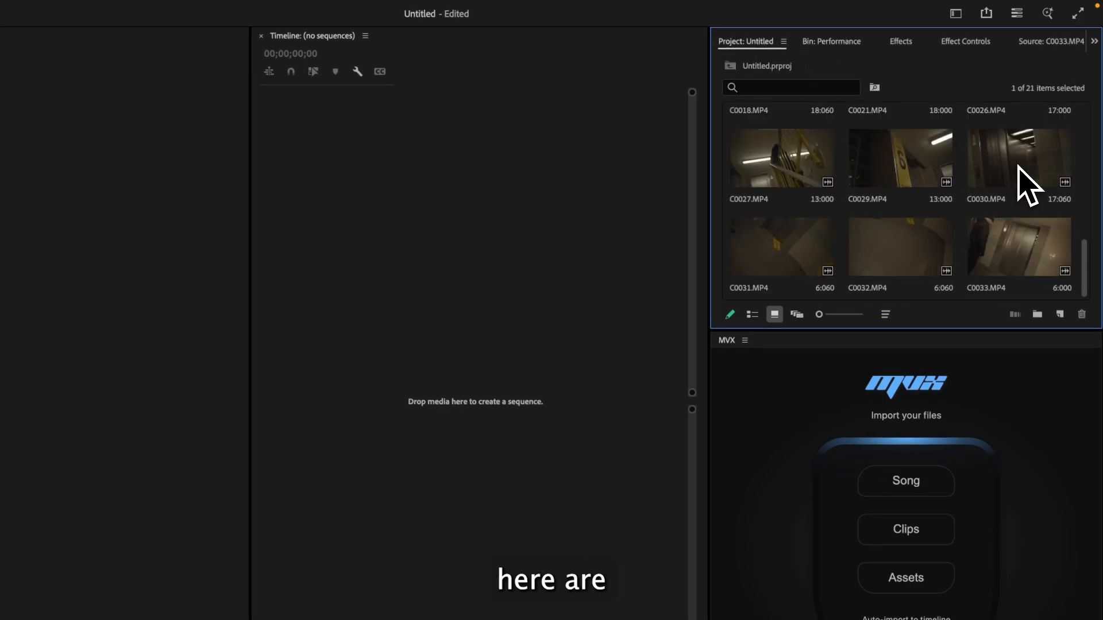
click(1038, 315)
scroll(950, 278, up, 6)
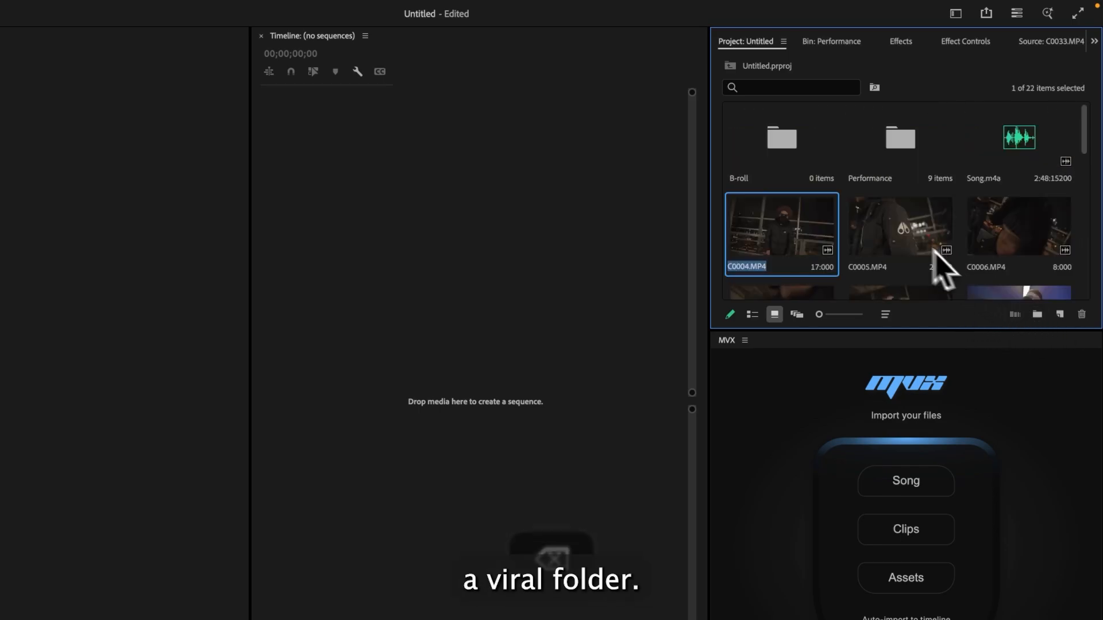
- Select all remaining clips from C0004.MP4 through C0033.MP4 and move them into the B-roll bin
scroll(885, 252, down, 6)
shift+click(805, 254)
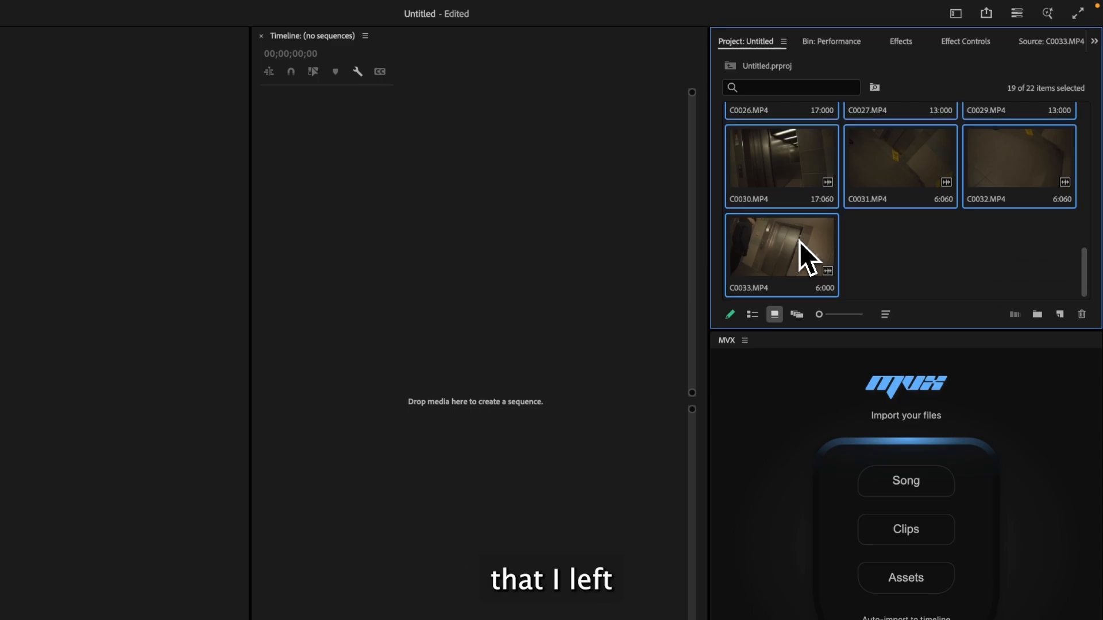
scroll(810, 250, up, 6)
scroll(896, 259, down, 6)
click(917, 288)
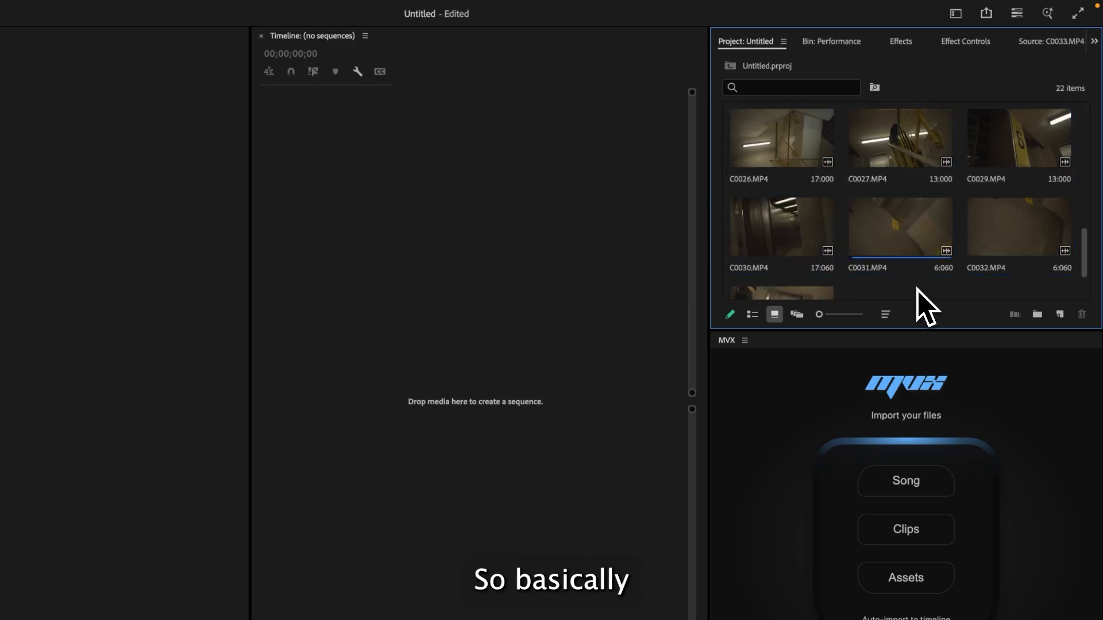
scroll(804, 245, up, 6)
click(775, 230)
scroll(789, 229, down, 2)
scroll(800, 256, down, 6)
shift+click(801, 267)
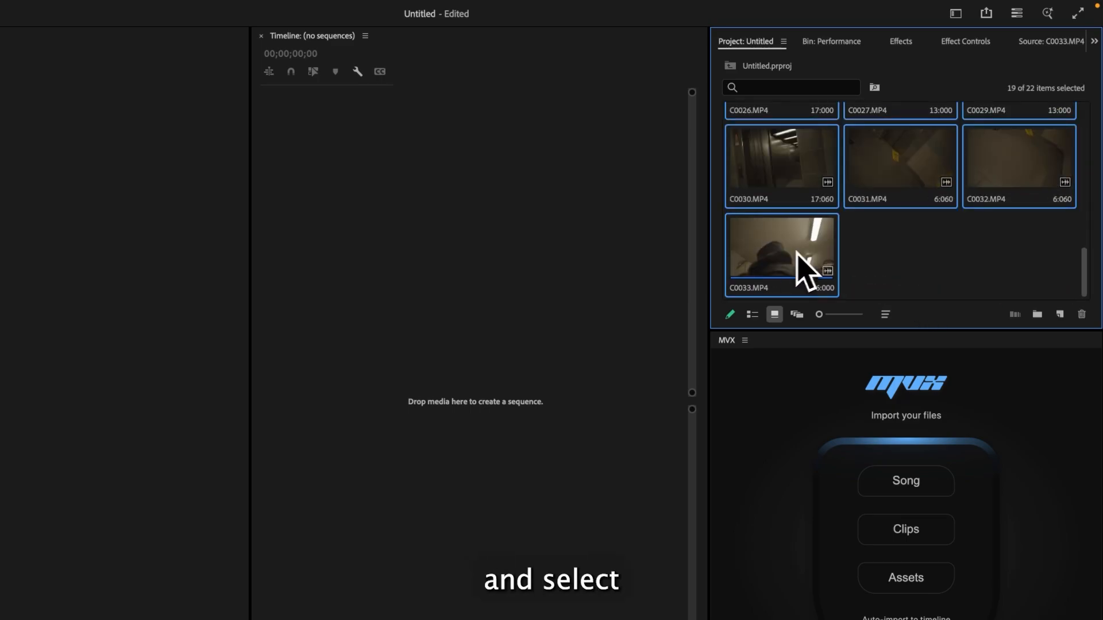
scroll(832, 276, up, 5)
scroll(891, 233, up, 2)
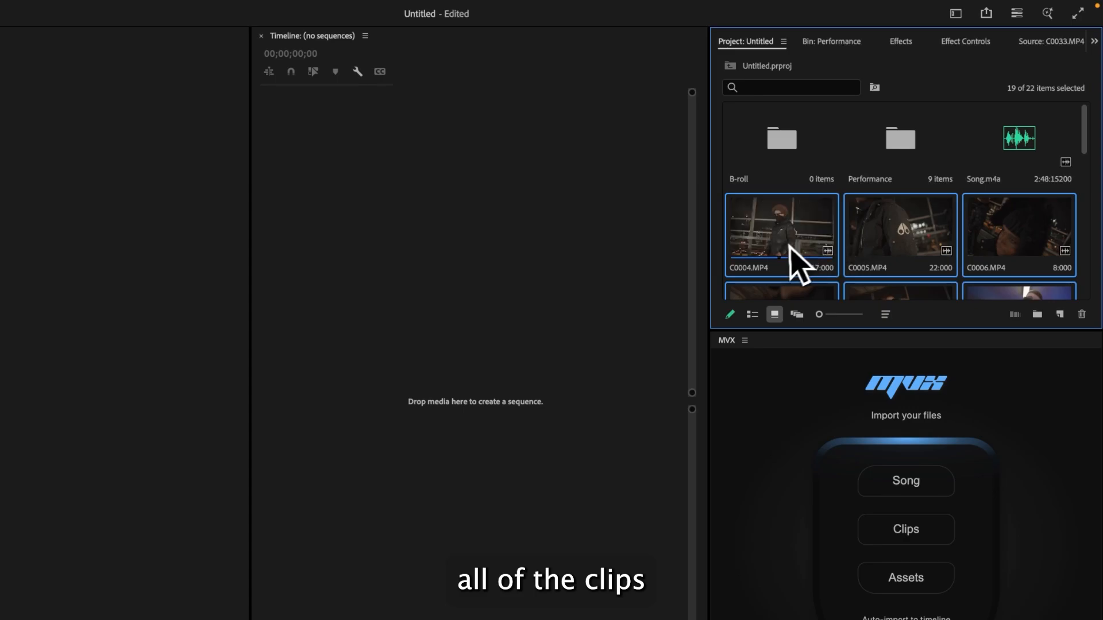
drag(794, 263, 789, 162)
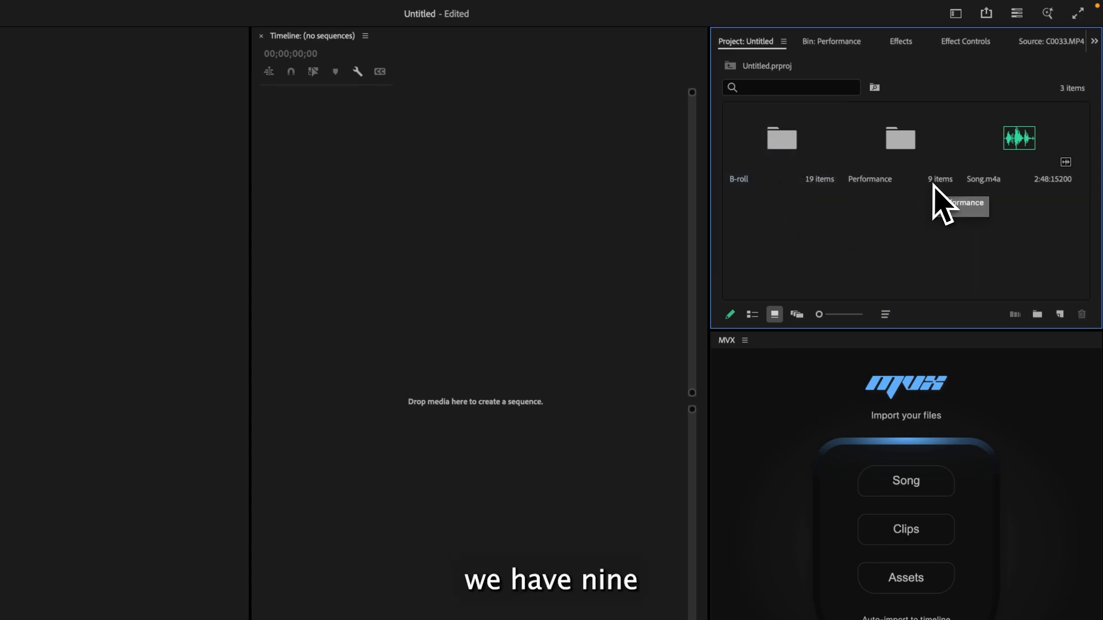
- Open the B-roll bin and create a new bin inside it named Slow-mo
double_click(805, 170)
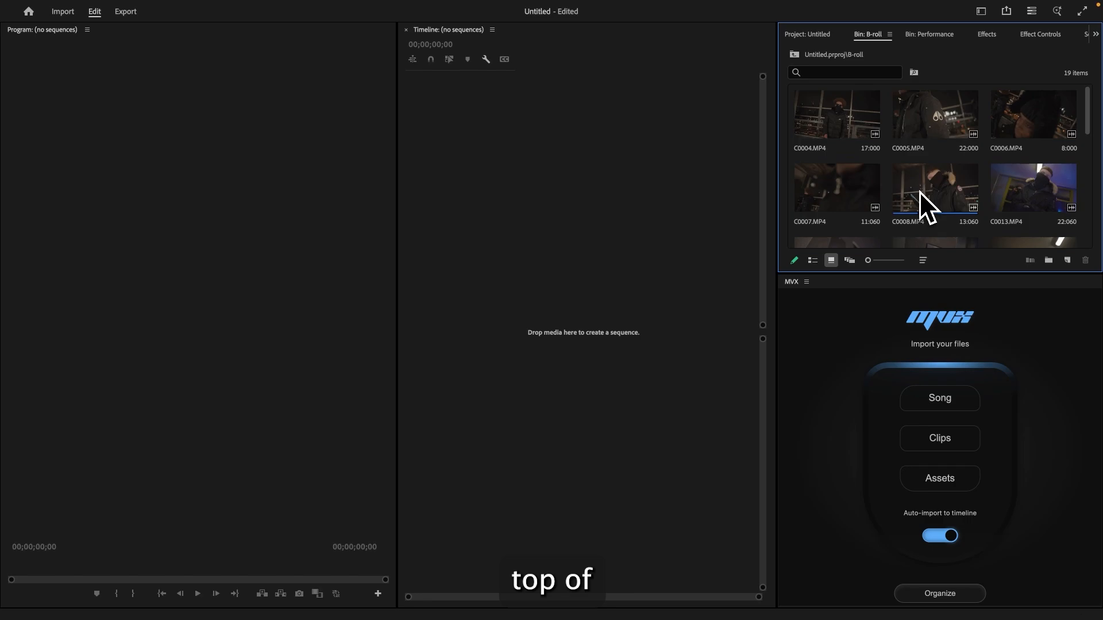
scroll(946, 215, down, 5)
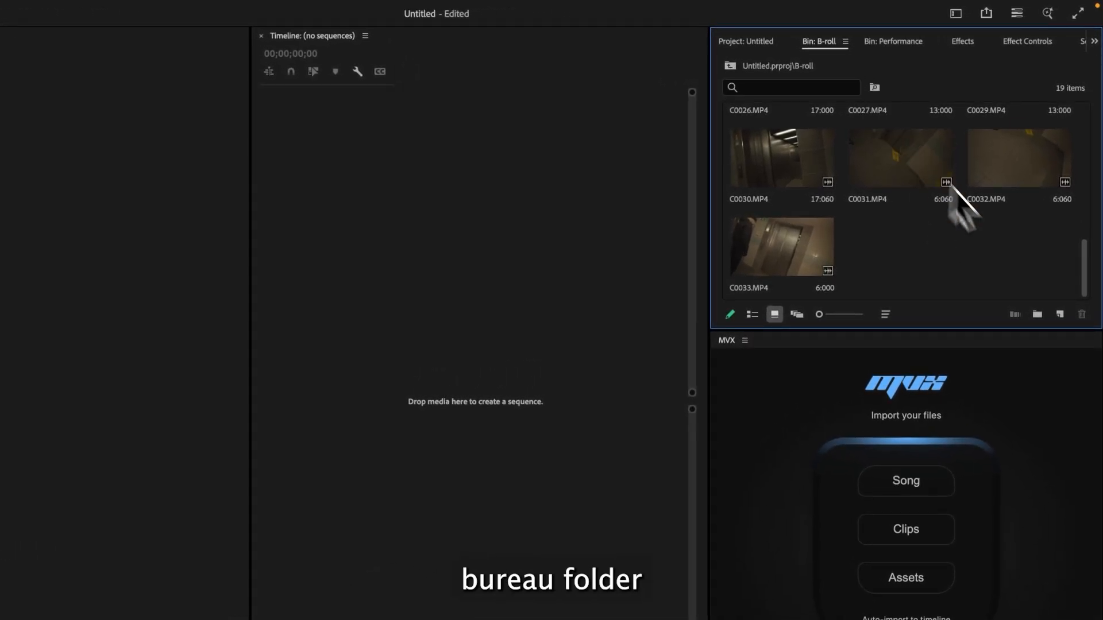
click(1039, 315)
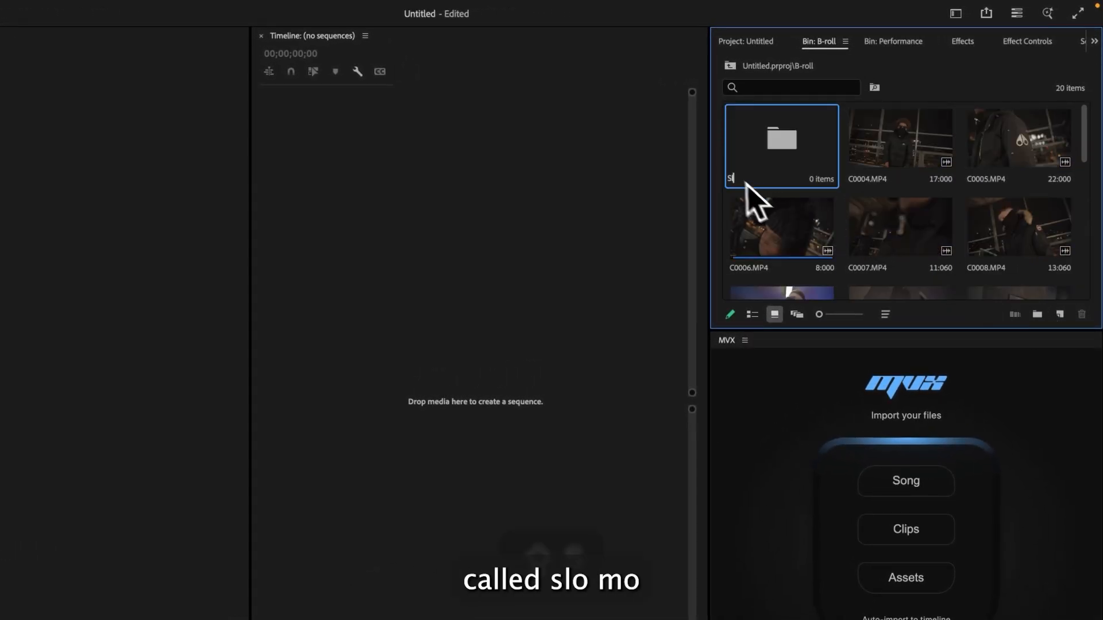
click(738, 180)
- Create a second bin inside B-roll named Regular
scroll(995, 288, down, 5)
click(1036, 315)
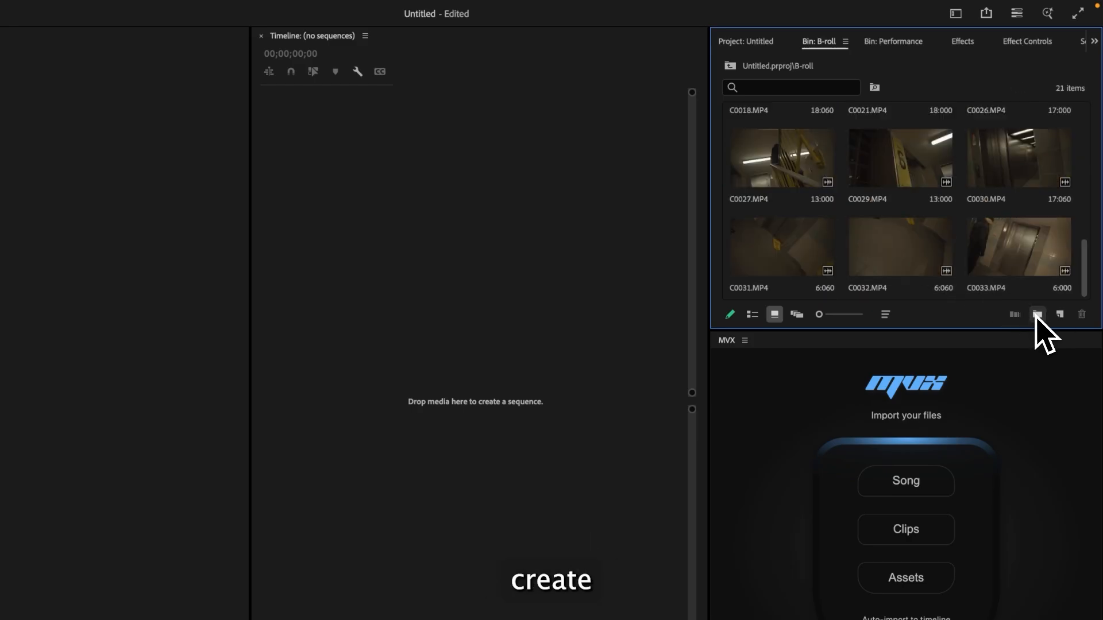
click(1009, 147)
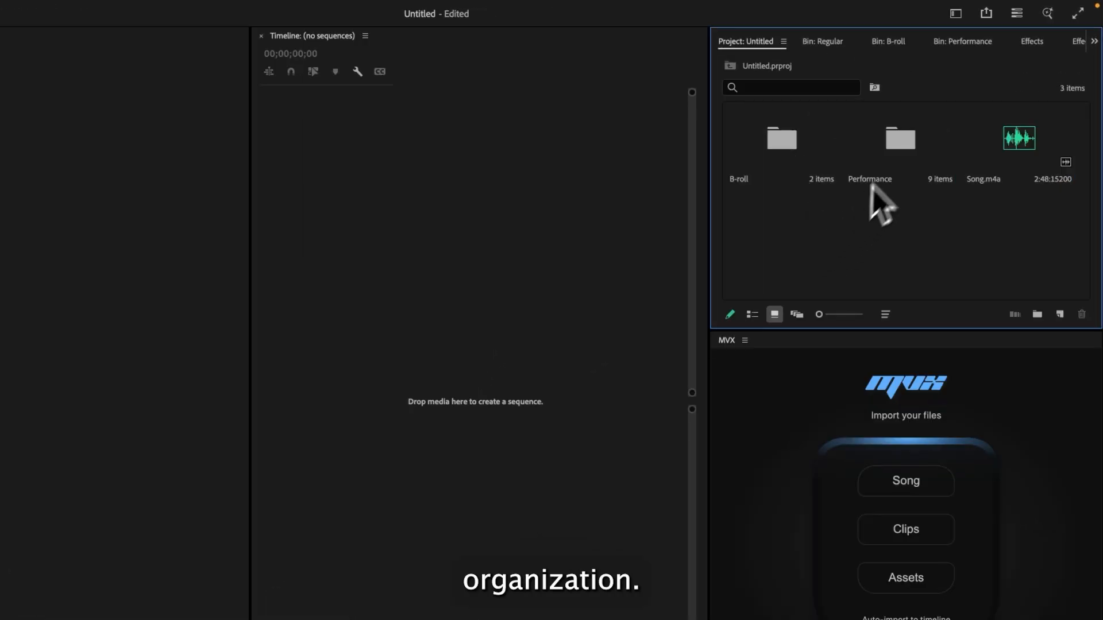
- Browse the Performance, B-roll and Slow-mo bins to check their contents
double_click(871, 186)
click(744, 45)
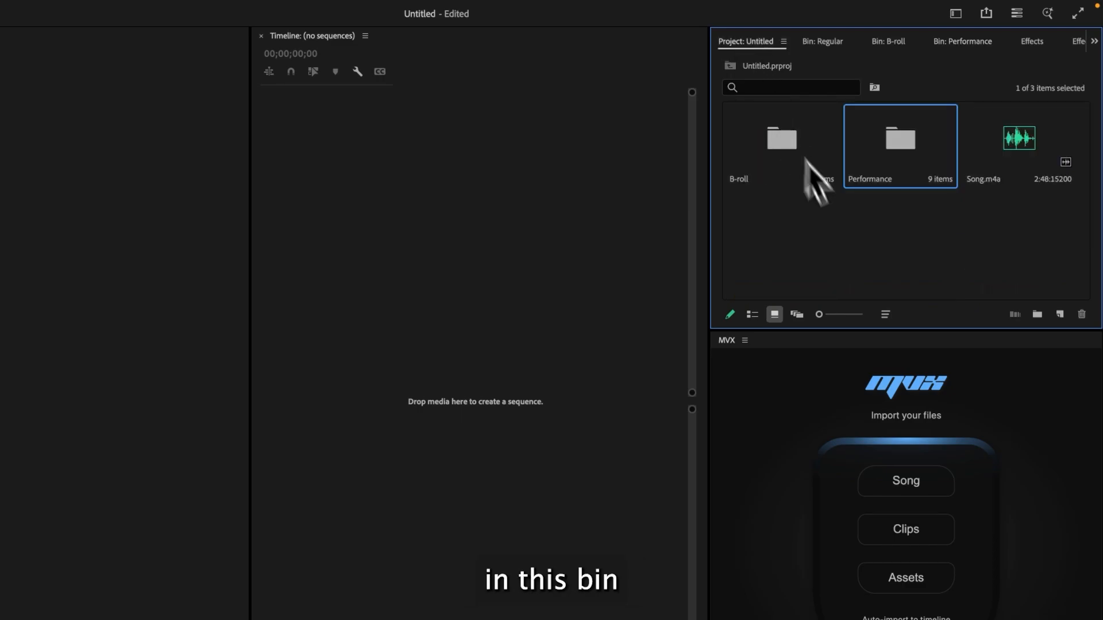
double_click(798, 171)
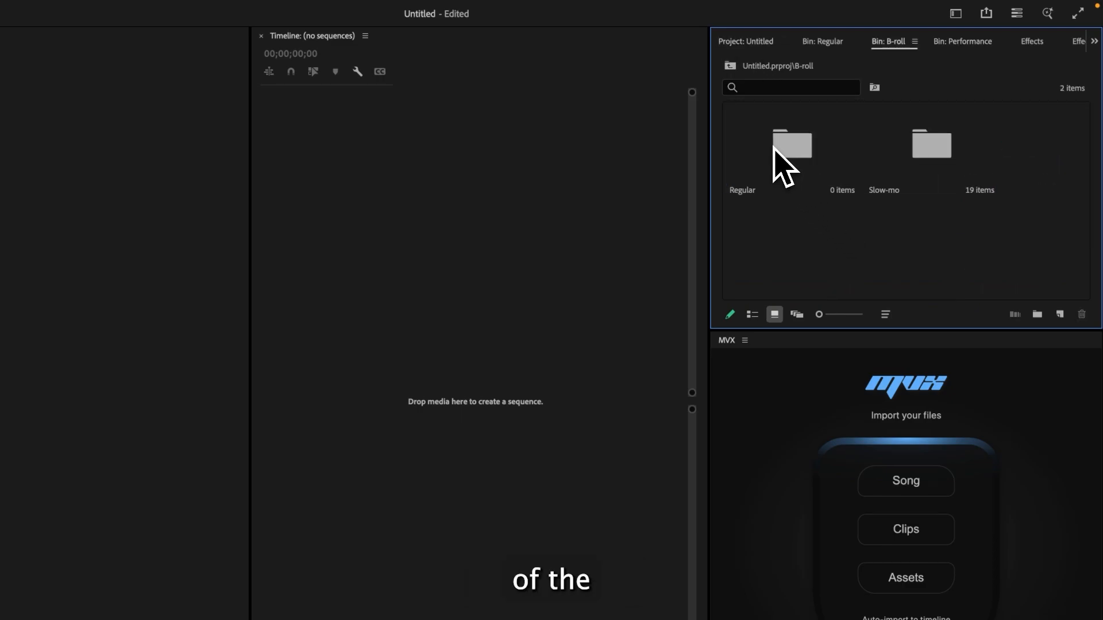
double_click(913, 167)
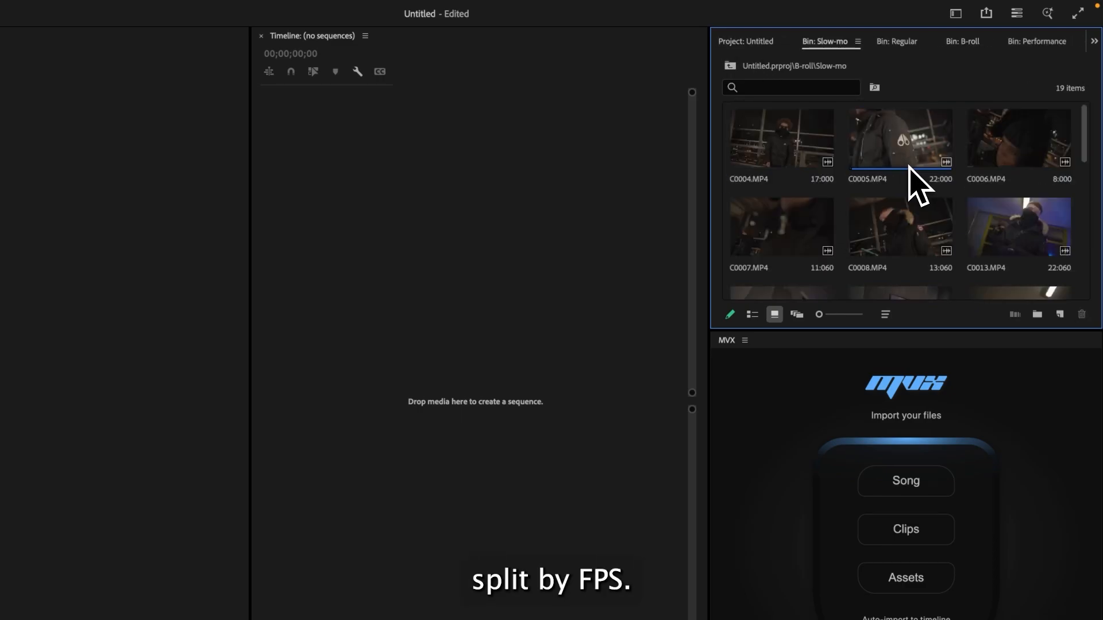
scroll(917, 185, down, 5)
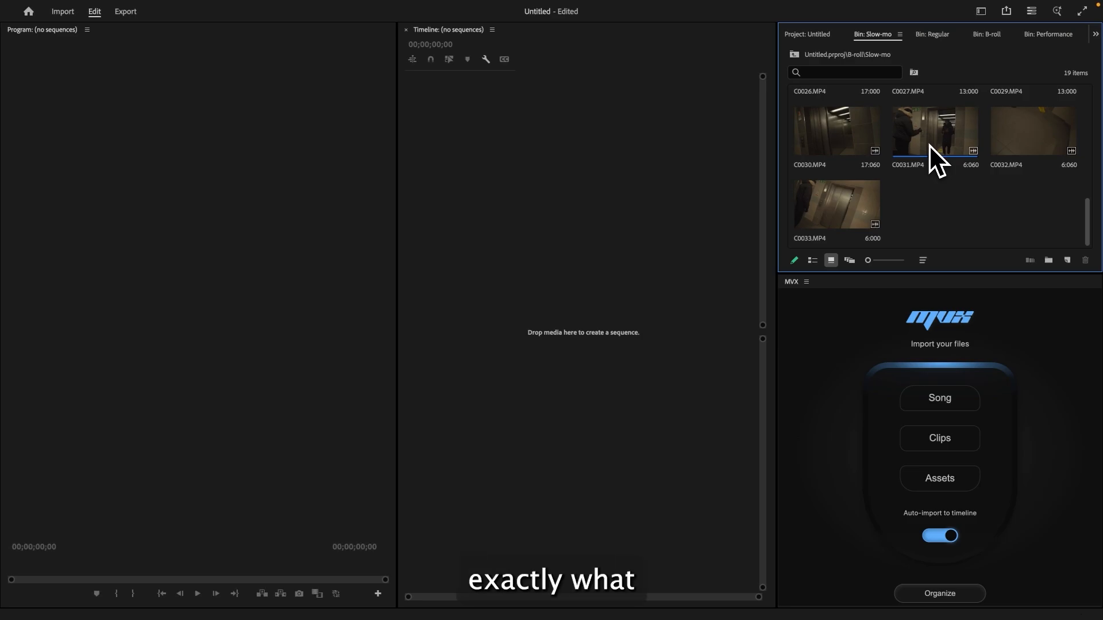
click(807, 35)
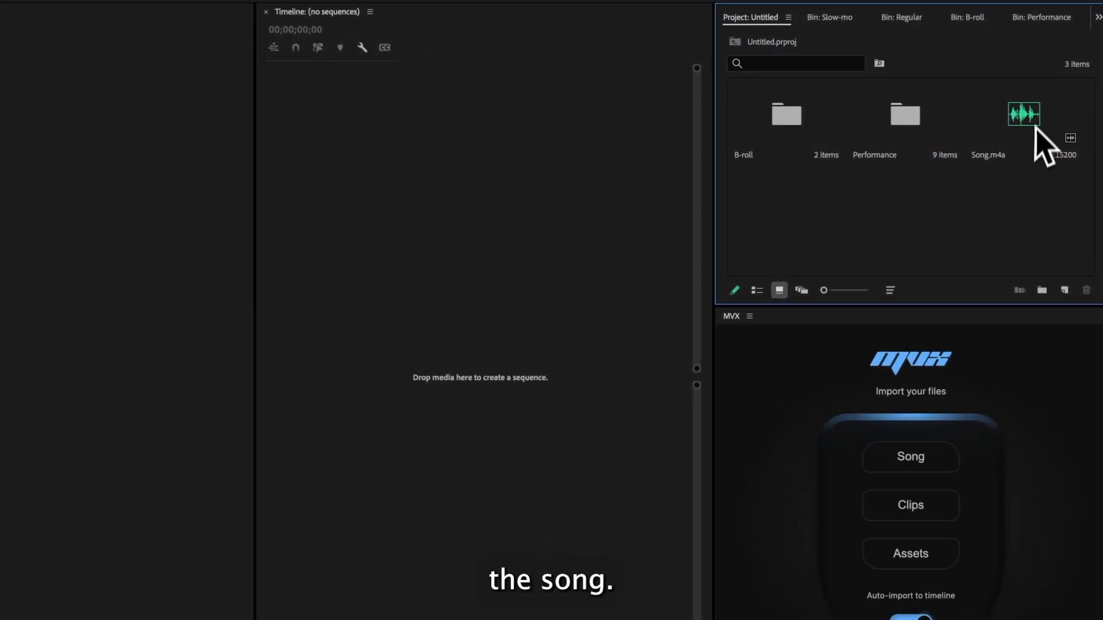
- Create a new sequence from Song.m4a by dropping it onto the empty timeline
drag(1036, 127, 464, 343)
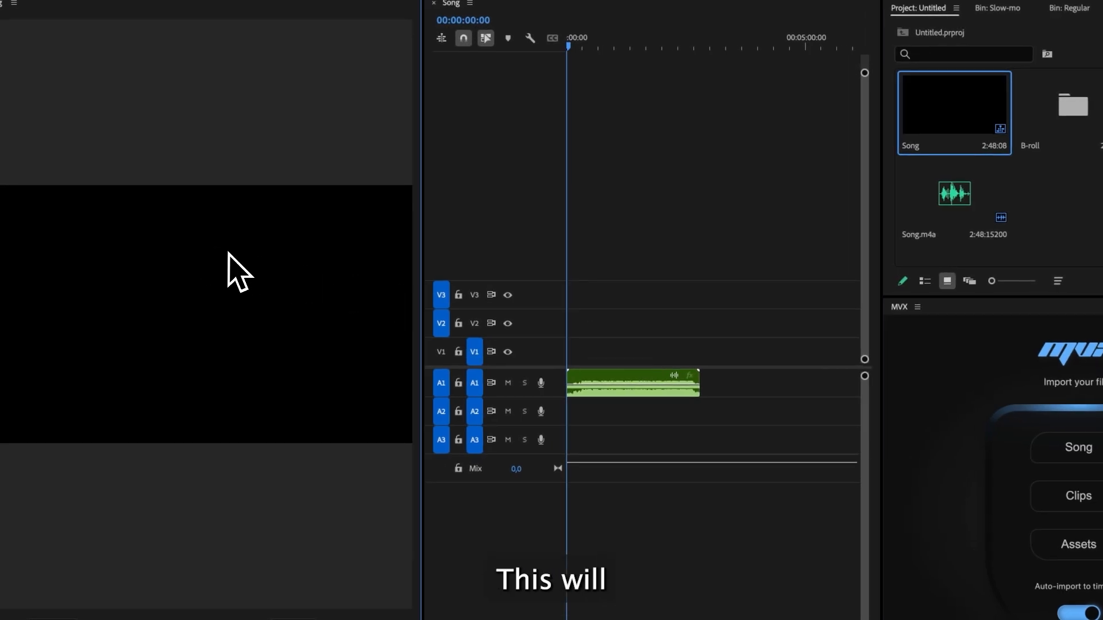
- Open the Performance bin and stack all nine performance clips on separate video tracks above the song, starting at the beginning
double_click(1009, 146)
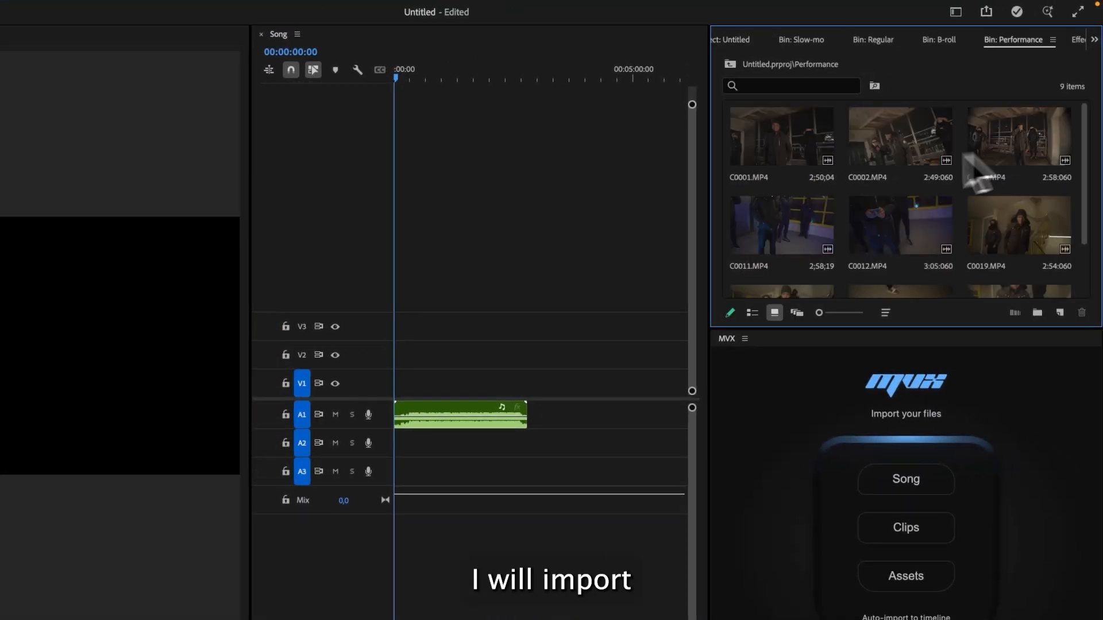
click(788, 163)
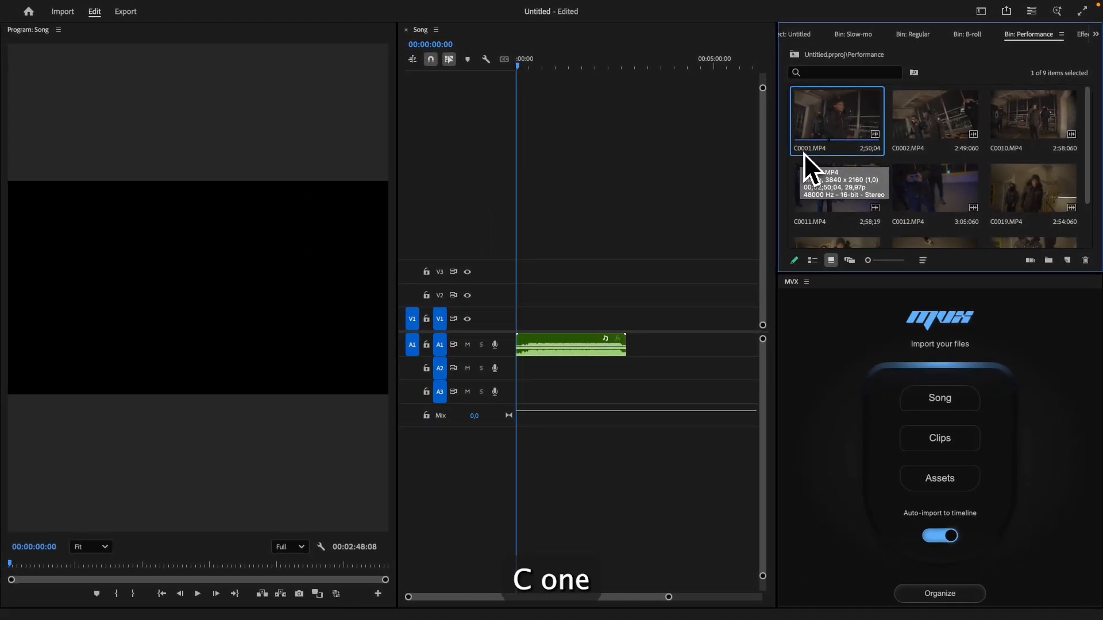
scroll(767, 185, down, 3)
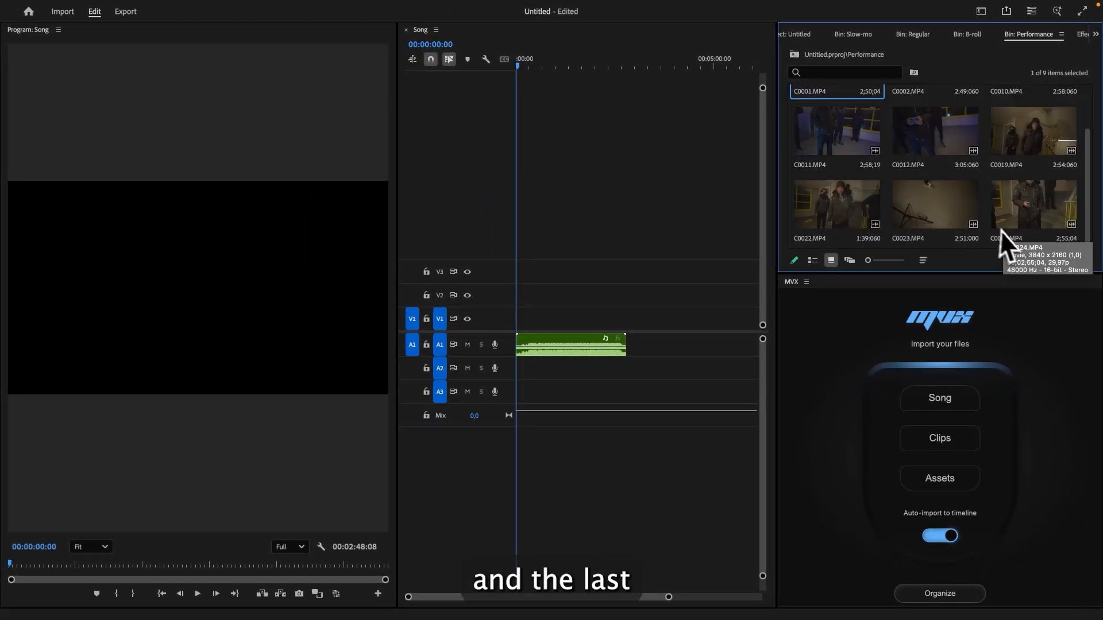
scroll(994, 232, up, 3)
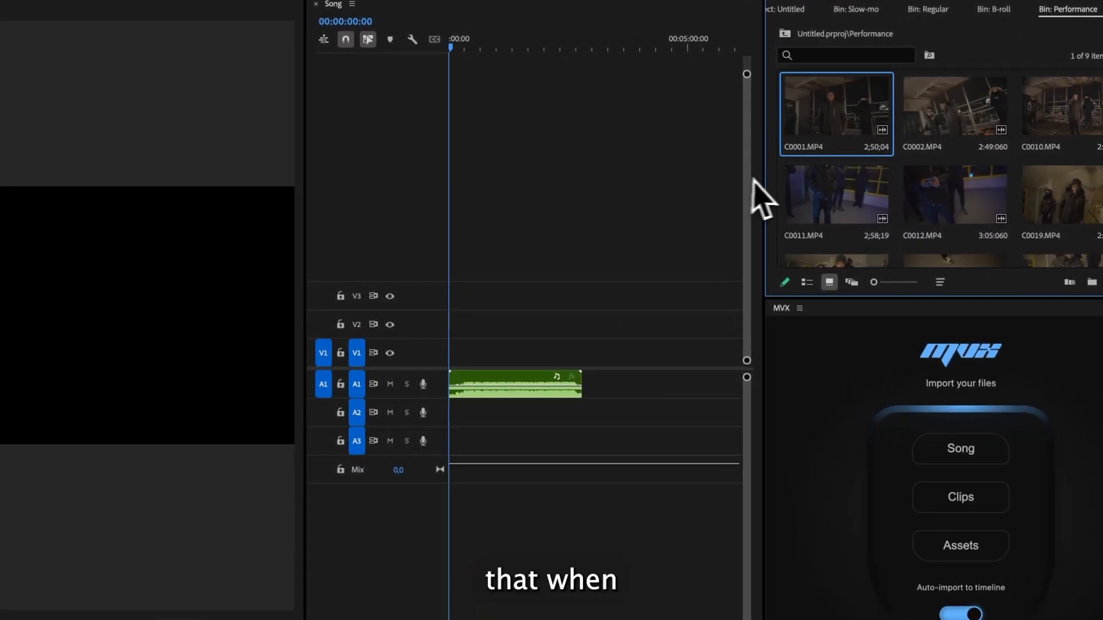
drag(801, 150, 511, 297)
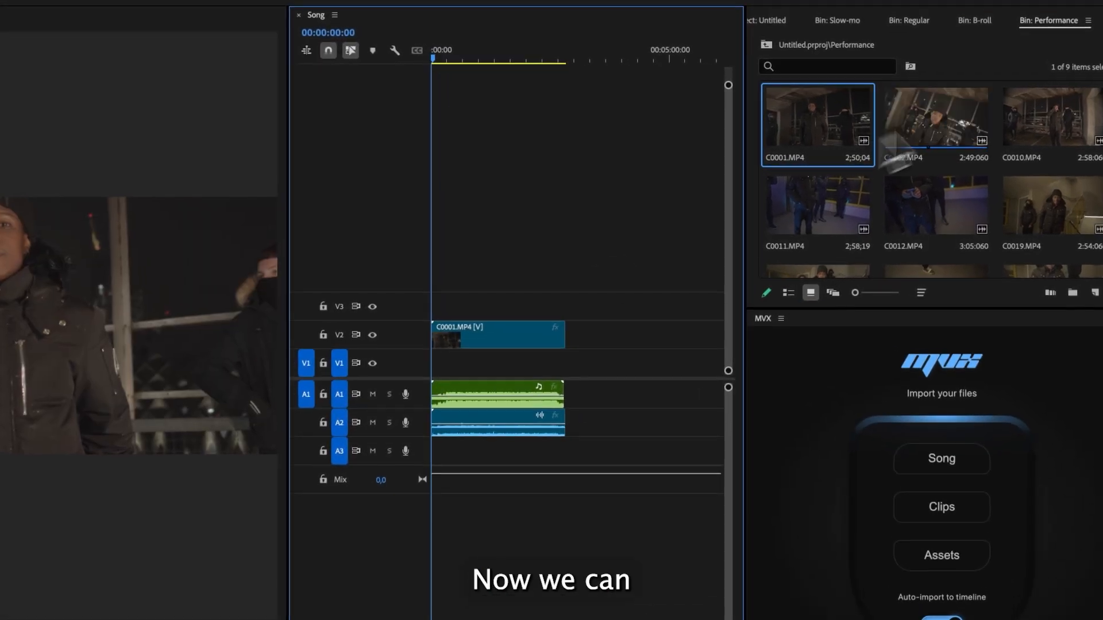
drag(935, 118, 512, 261)
drag(426, 292, 426, 293)
drag(1050, 118, 428, 270)
drag(817, 205, 428, 244)
drag(936, 206, 428, 219)
drag(1050, 205, 428, 190)
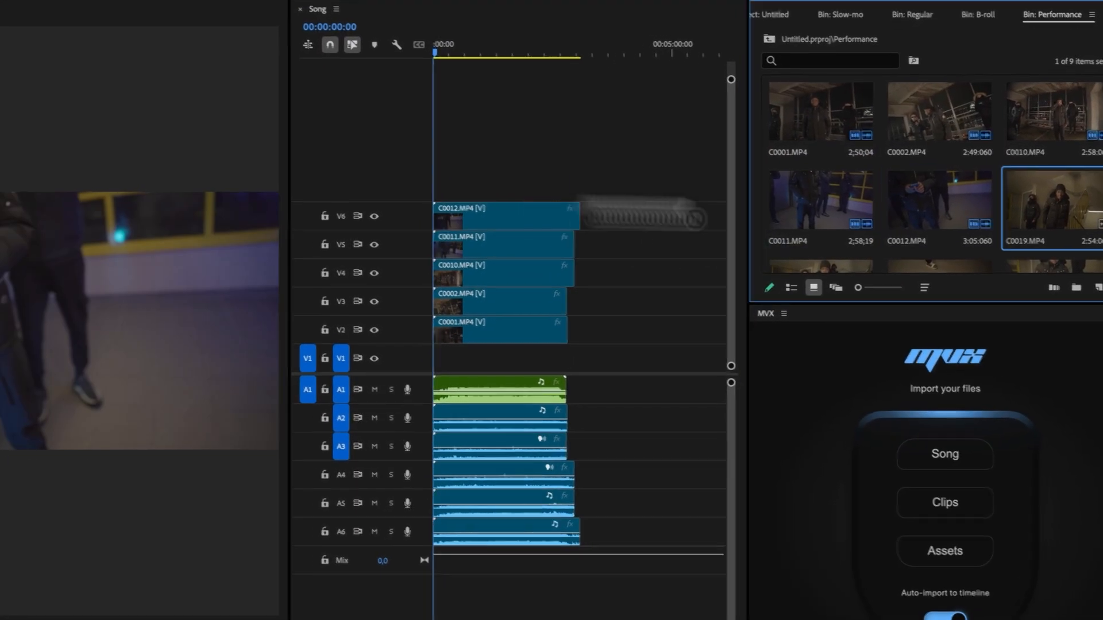
drag(817, 241, 428, 163)
drag(940, 241, 428, 138)
drag(1050, 238, 428, 109)
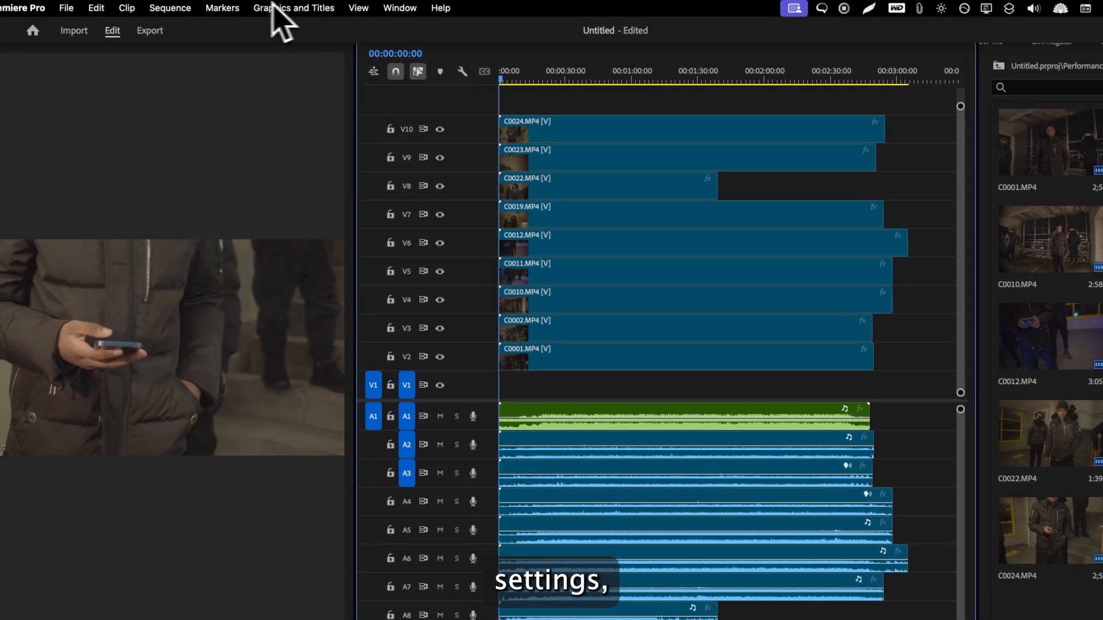
- Open the sequence settings to check frame size and timebase, then close the dialog with OK
click(166, 8)
click(187, 42)
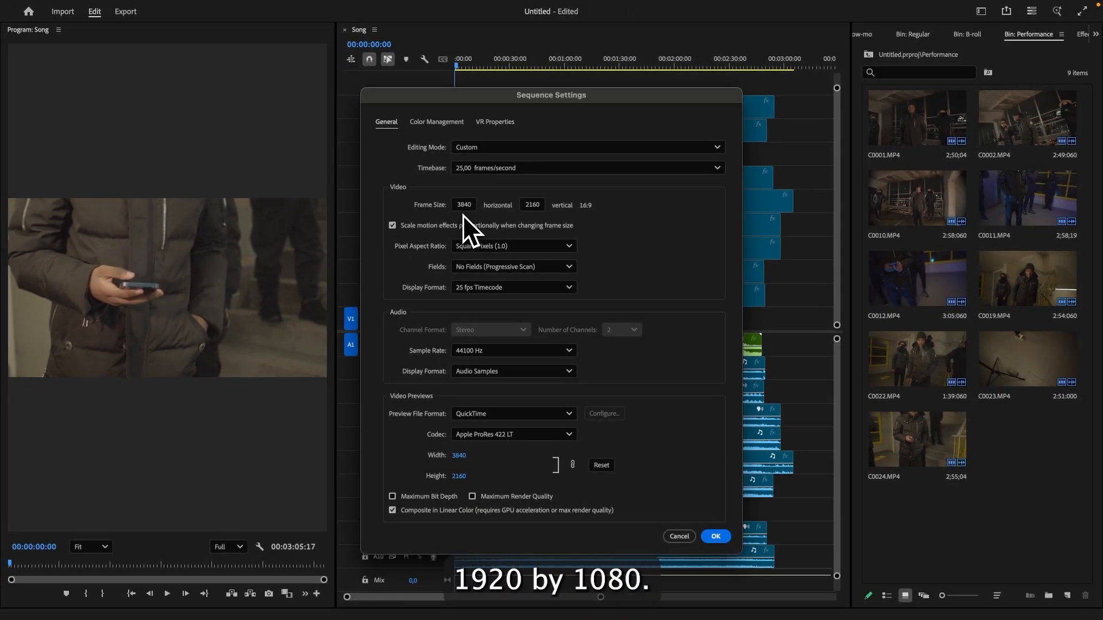
click(715, 537)
click(650, 373)
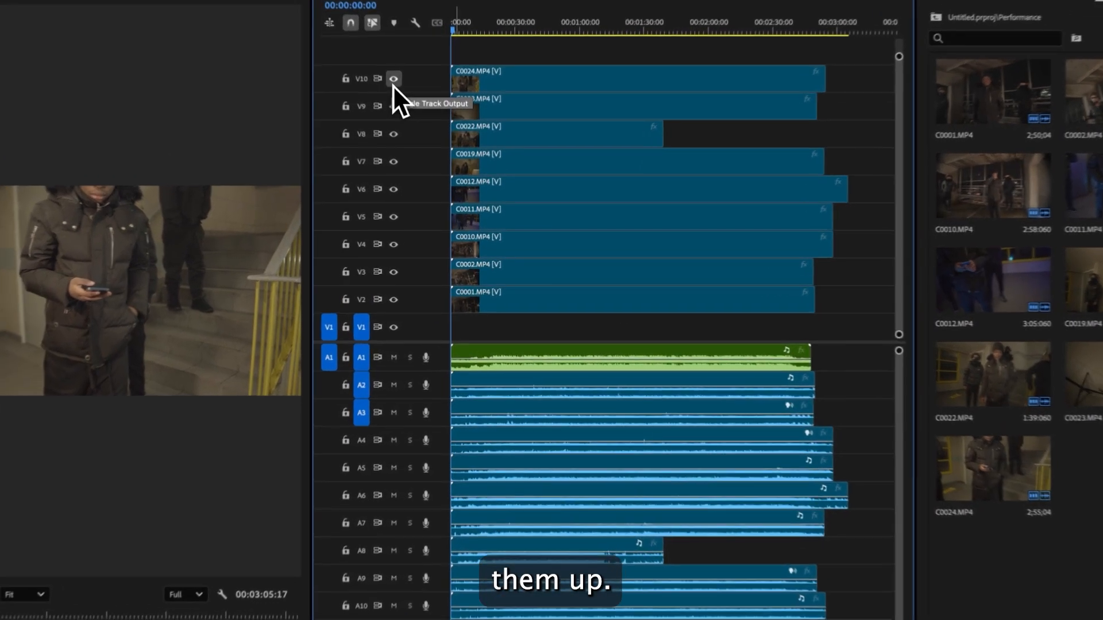
- Hide the V10 track and fit the C0023 clip on V9 to the frame
click(405, 107)
right_click(530, 136)
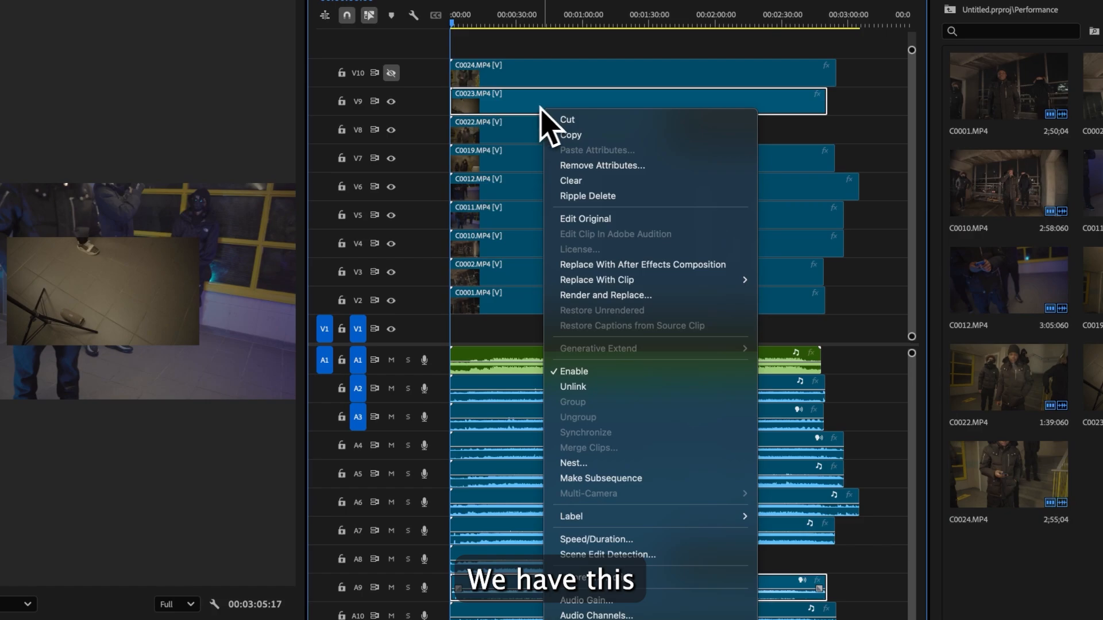
click(529, 118)
right_click(529, 118)
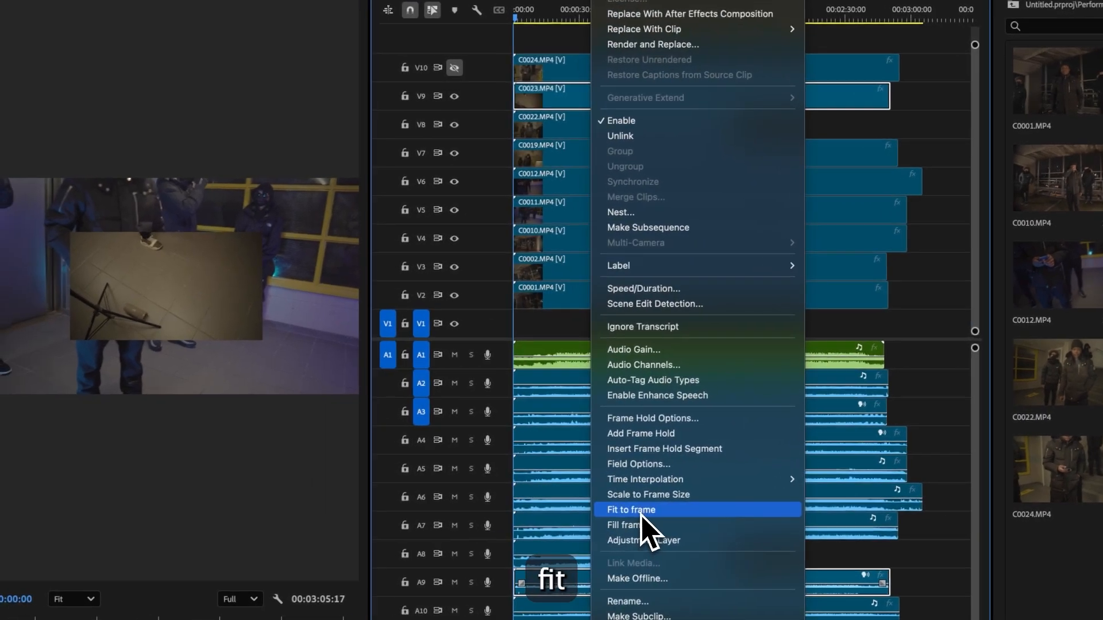
click(577, 517)
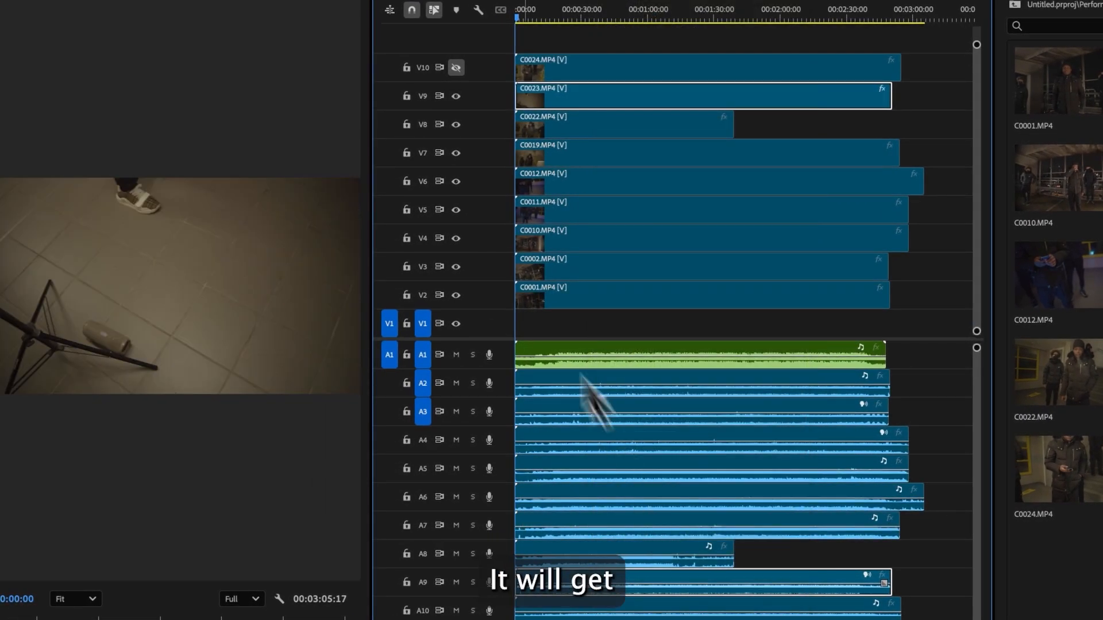
- Fit the C0022, C0019 and C0012 clips on tracks V8 to V6 to the frame
click(456, 96)
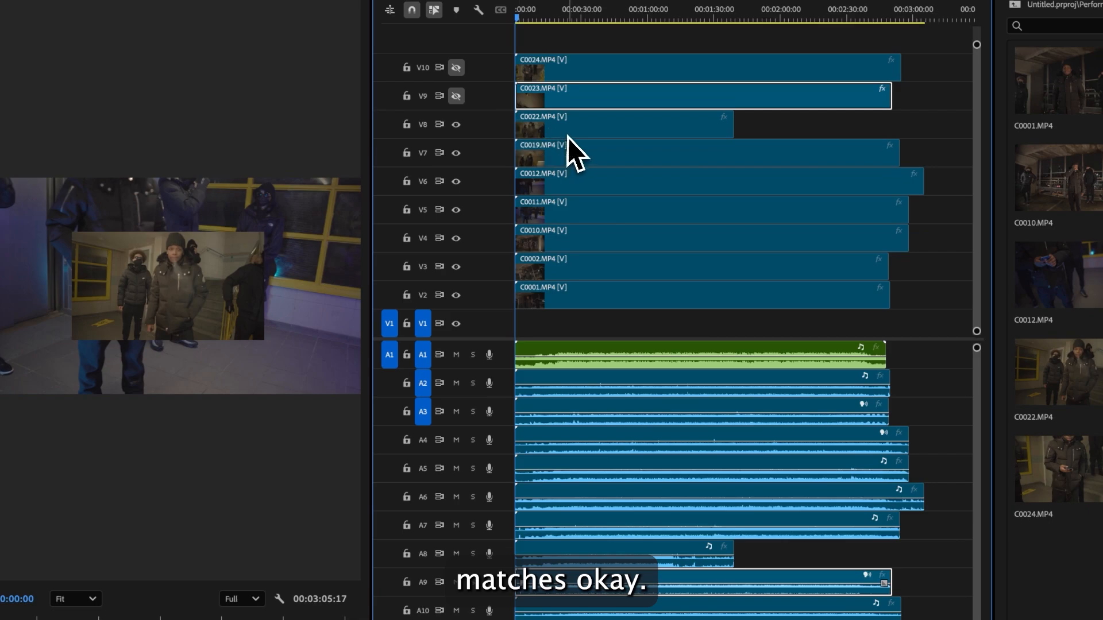
click(567, 135)
click(456, 126)
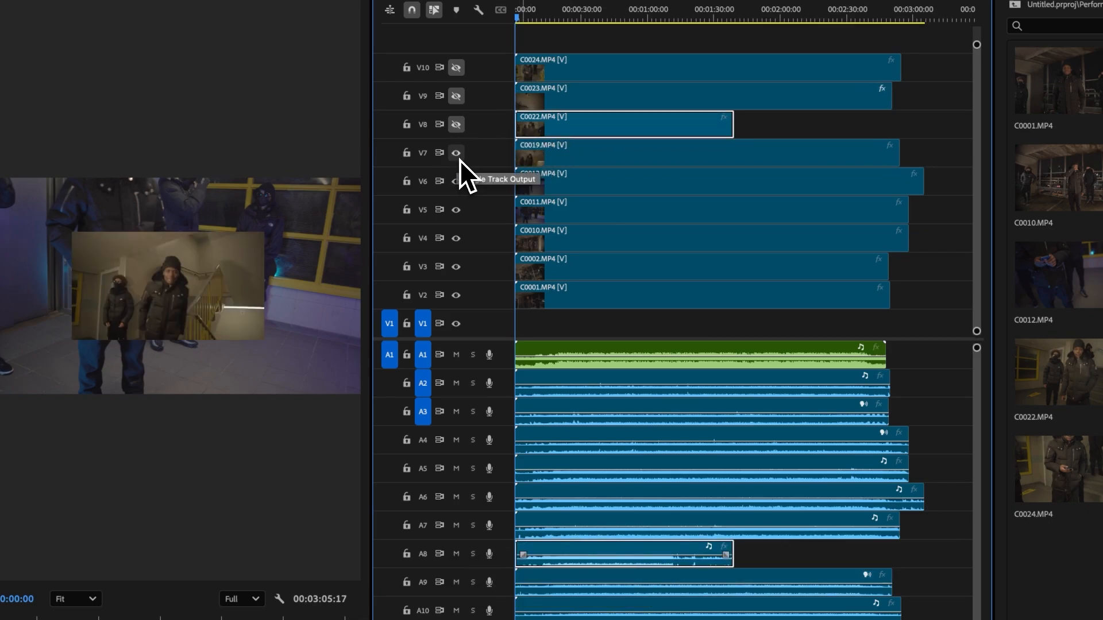
click(457, 154)
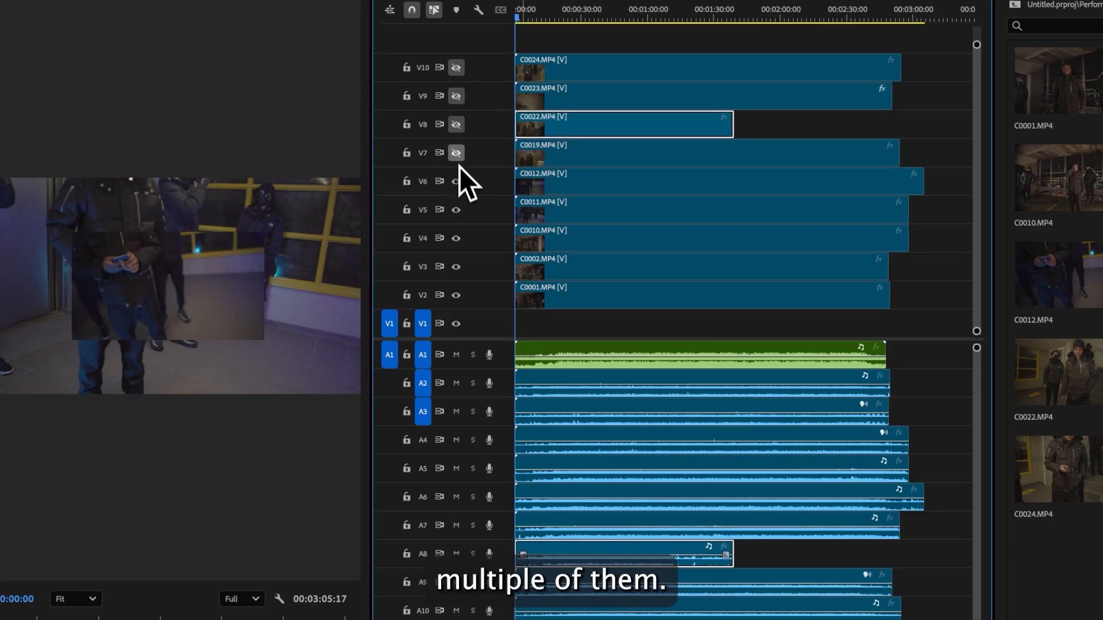
click(456, 153)
click(456, 124)
shift+click(564, 154)
shift+click(566, 184)
right_click(568, 187)
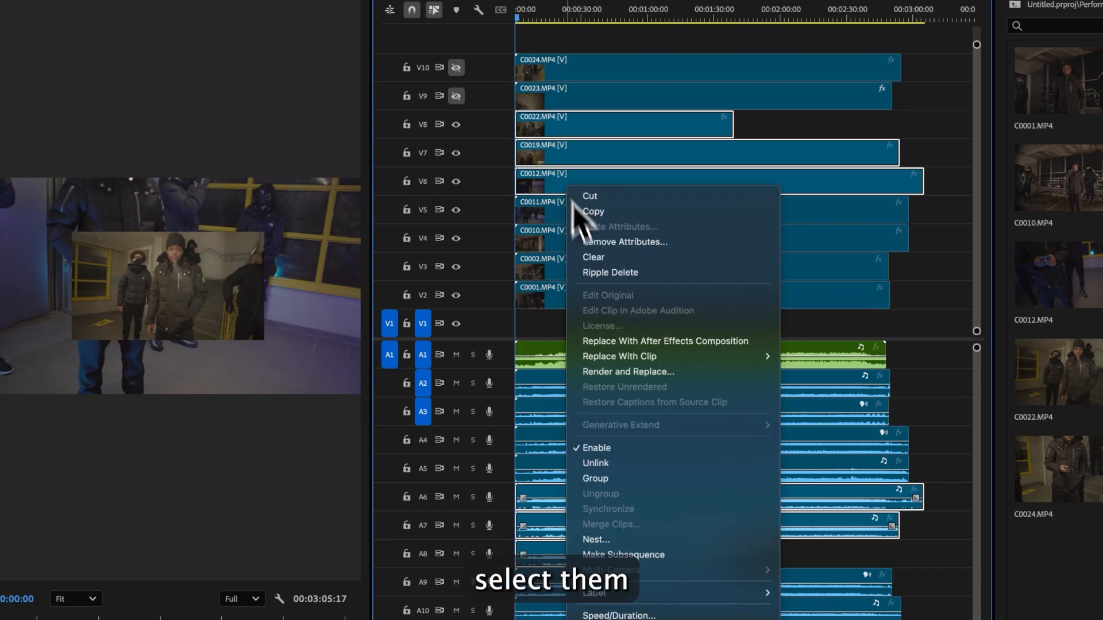
click(630, 518)
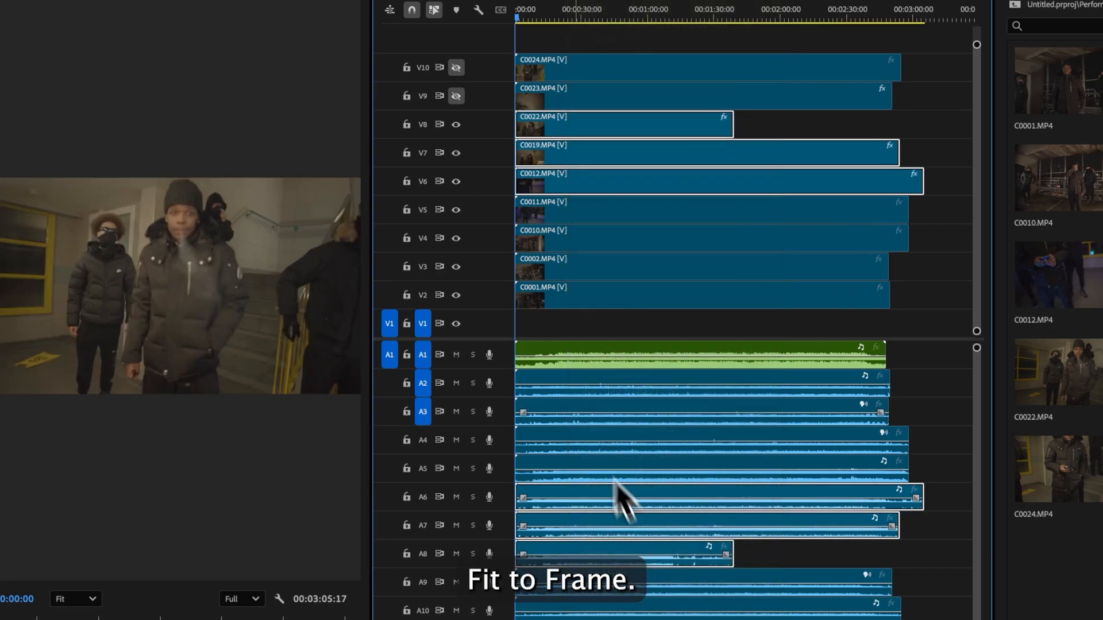
- Hide tracks V8 to V5 and fit the C0010 clip on V4 to the frame
click(456, 124)
click(457, 153)
click(456, 181)
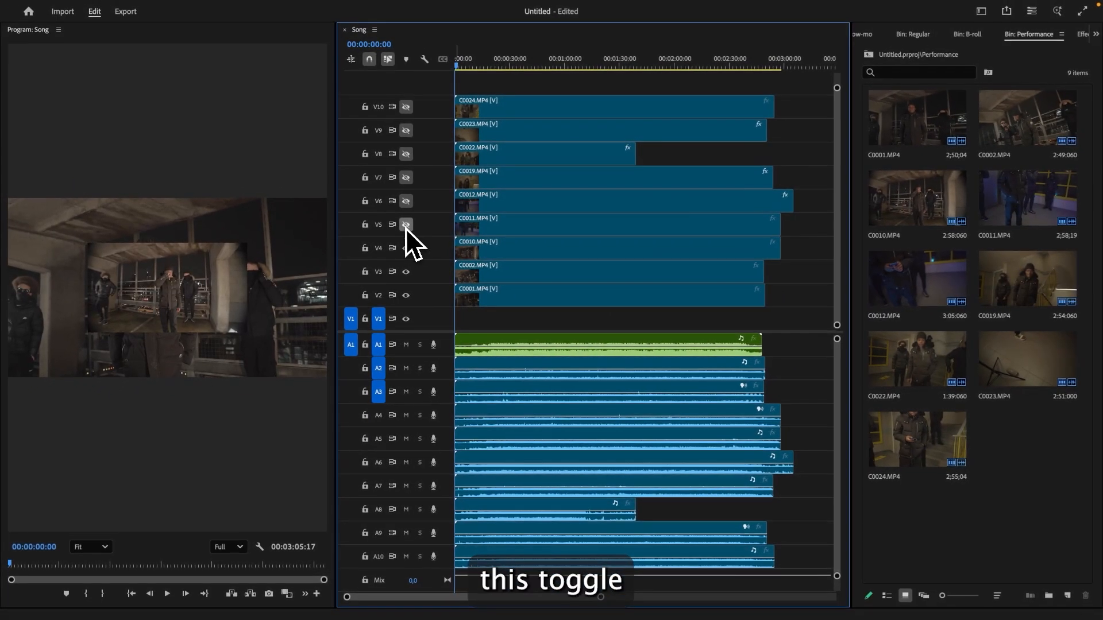
click(456, 210)
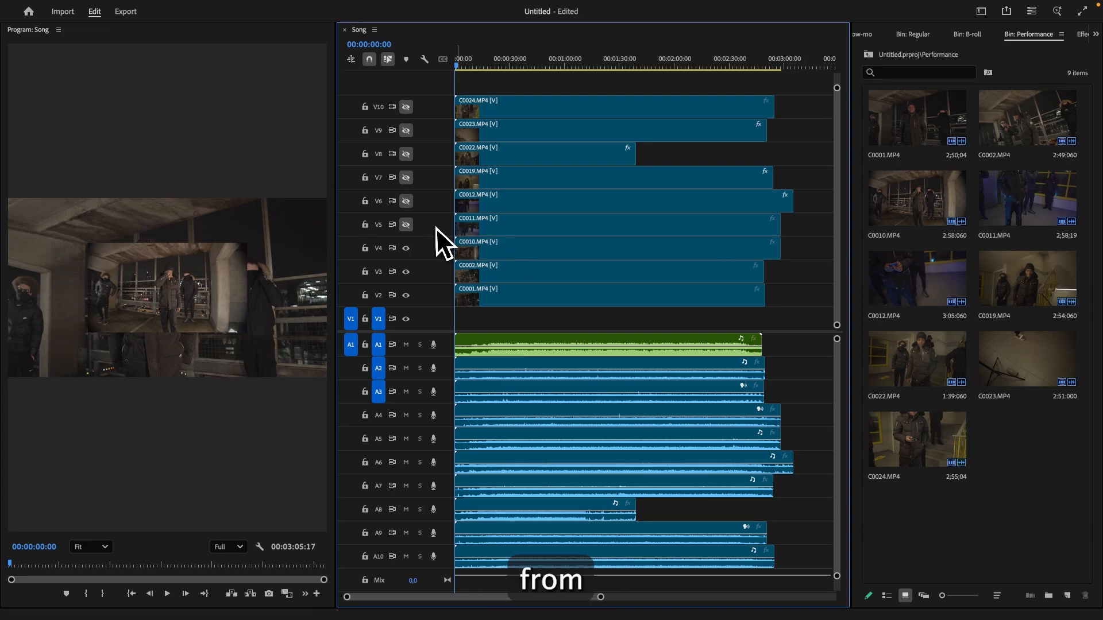
right_click(460, 246)
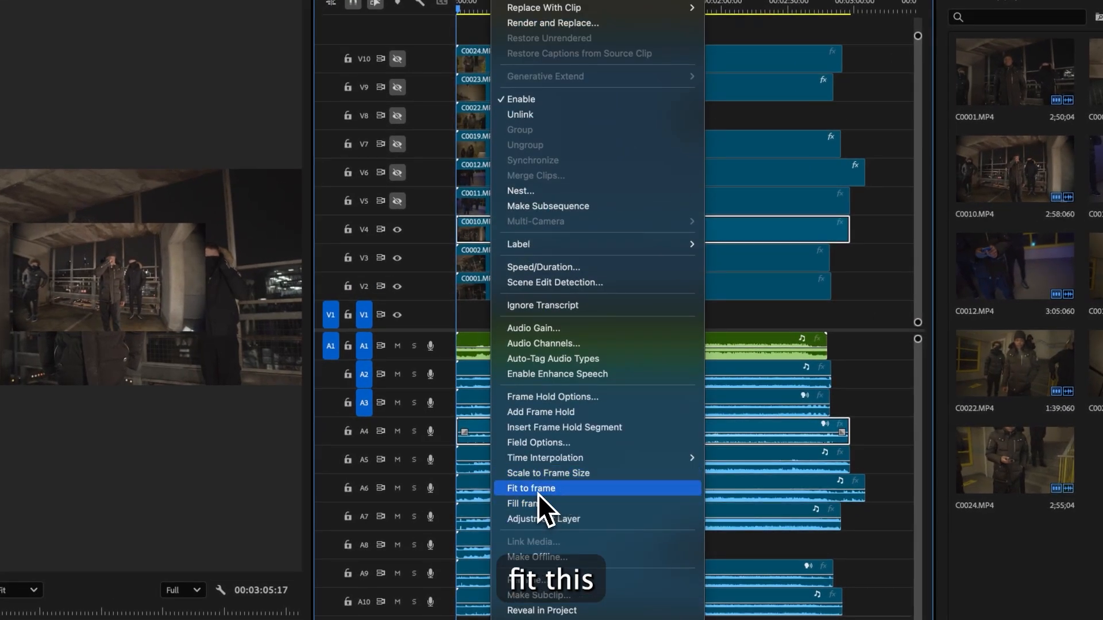
click(539, 489)
click(397, 229)
- Fit the C0002 clip on V3 to the frame and turn the hidden video tracks back on
click(456, 247)
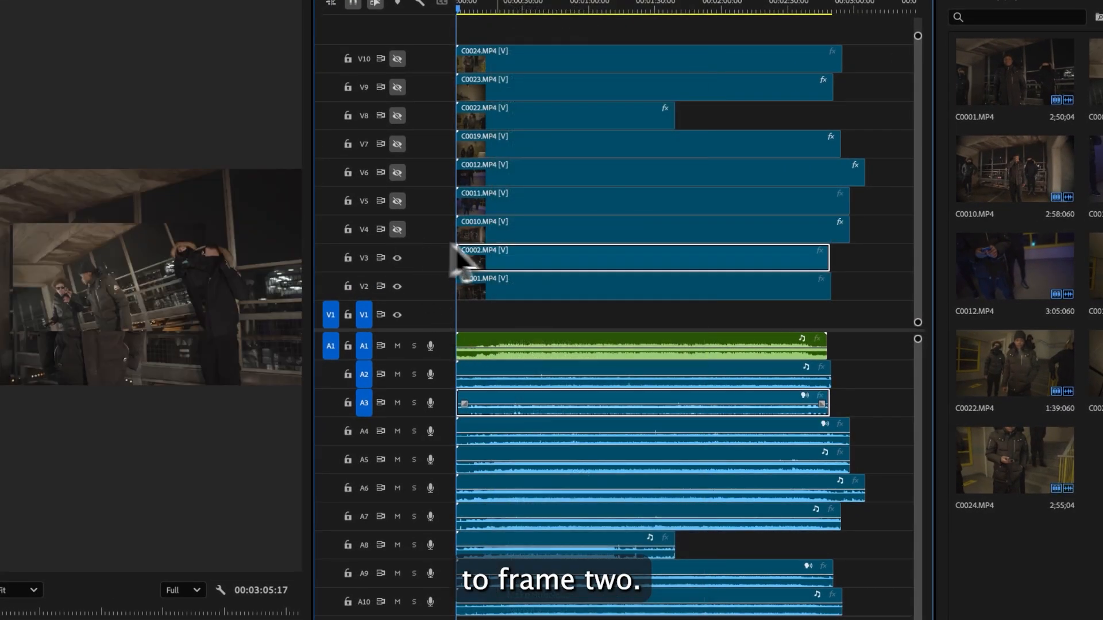
click(401, 260)
right_click(519, 264)
scroll(574, 382, down, 5)
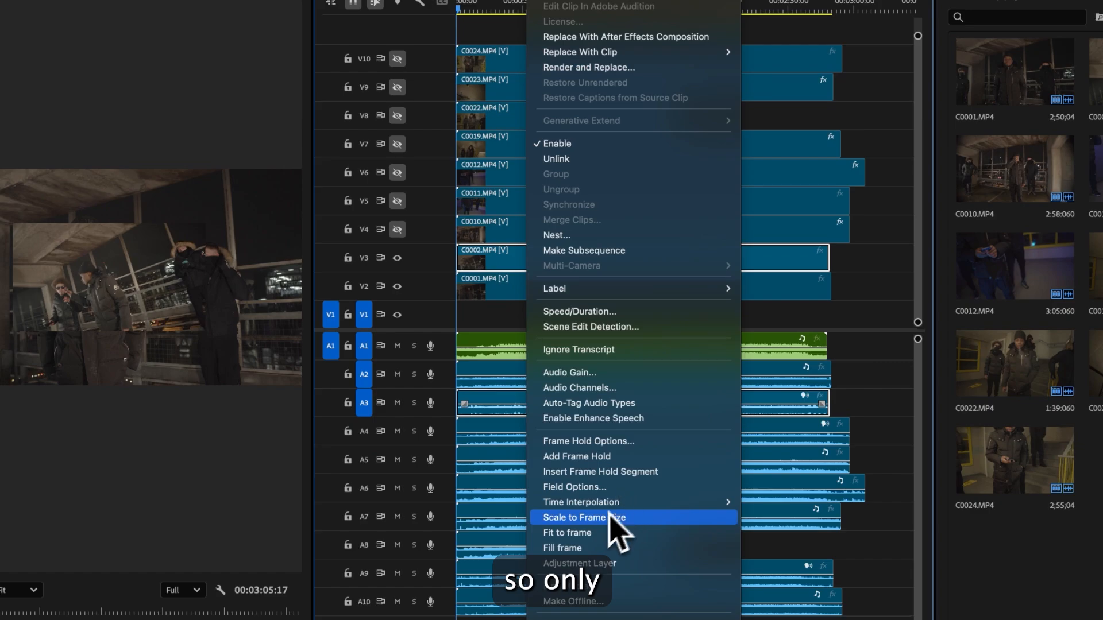
click(587, 538)
click(397, 229)
click(397, 173)
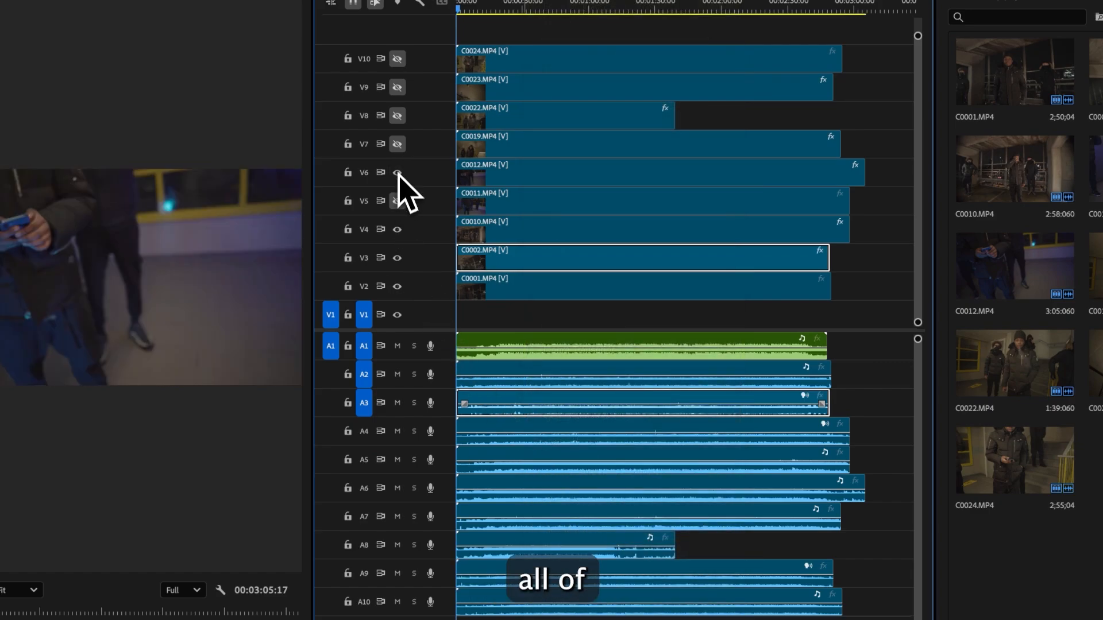
click(397, 200)
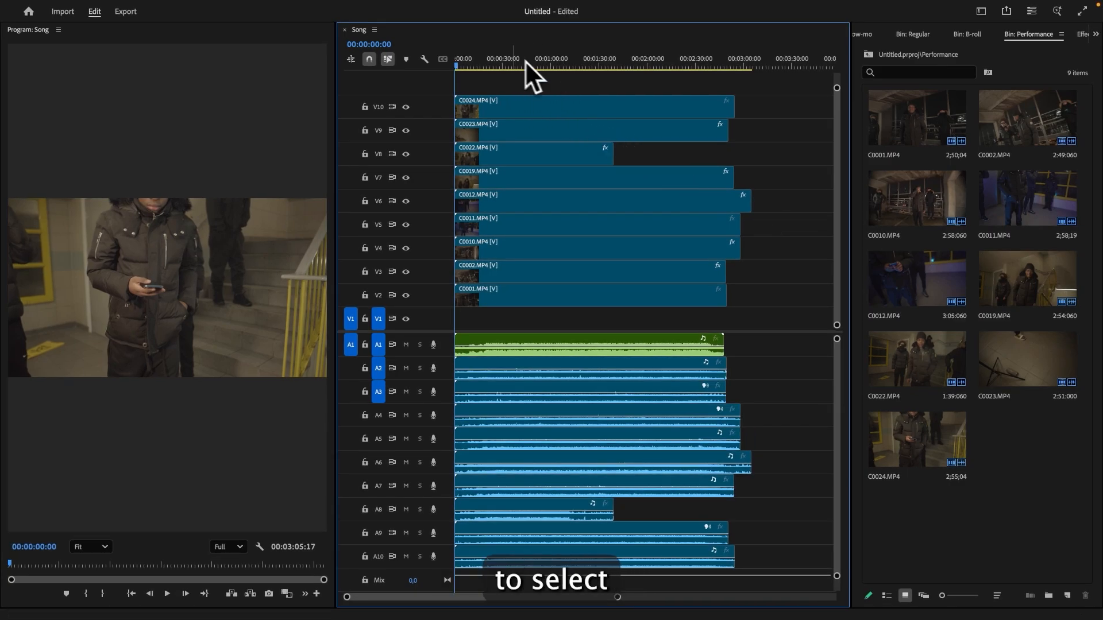
- Select all clips in the sequence and synchronize them by audio track channel using Mix Down
key(super+a)
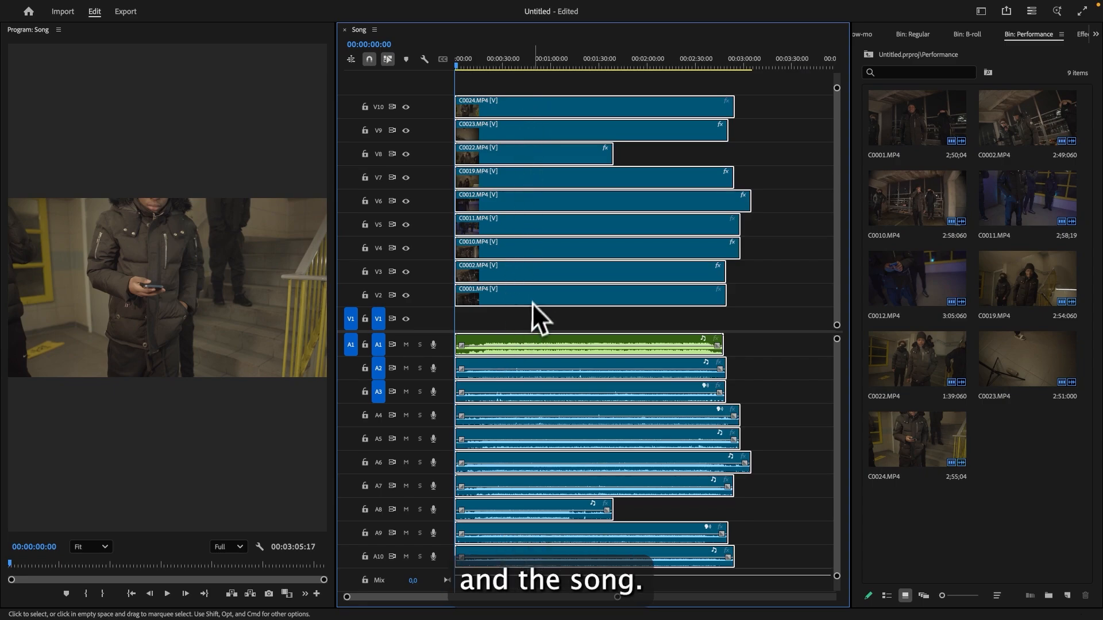
right_click(533, 278)
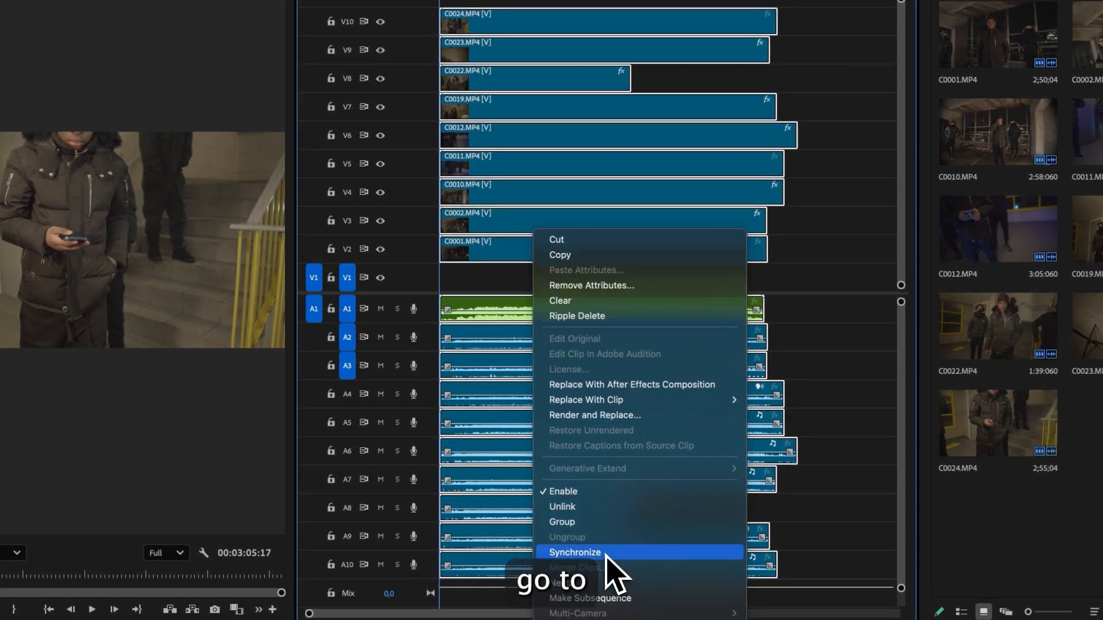
click(612, 552)
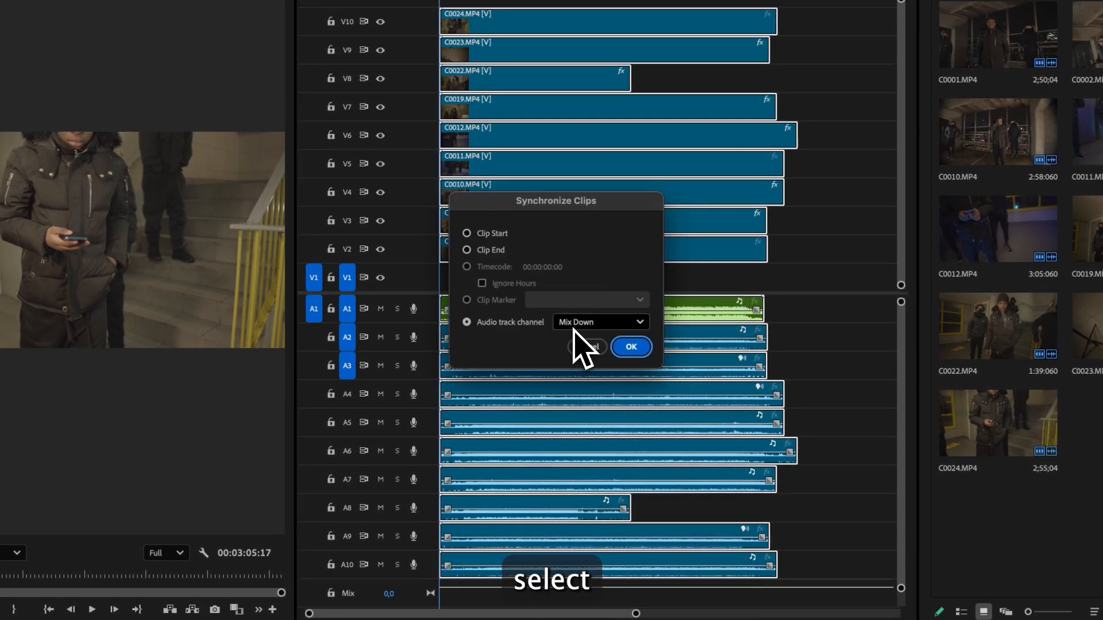
click(573, 328)
click(589, 377)
click(637, 353)
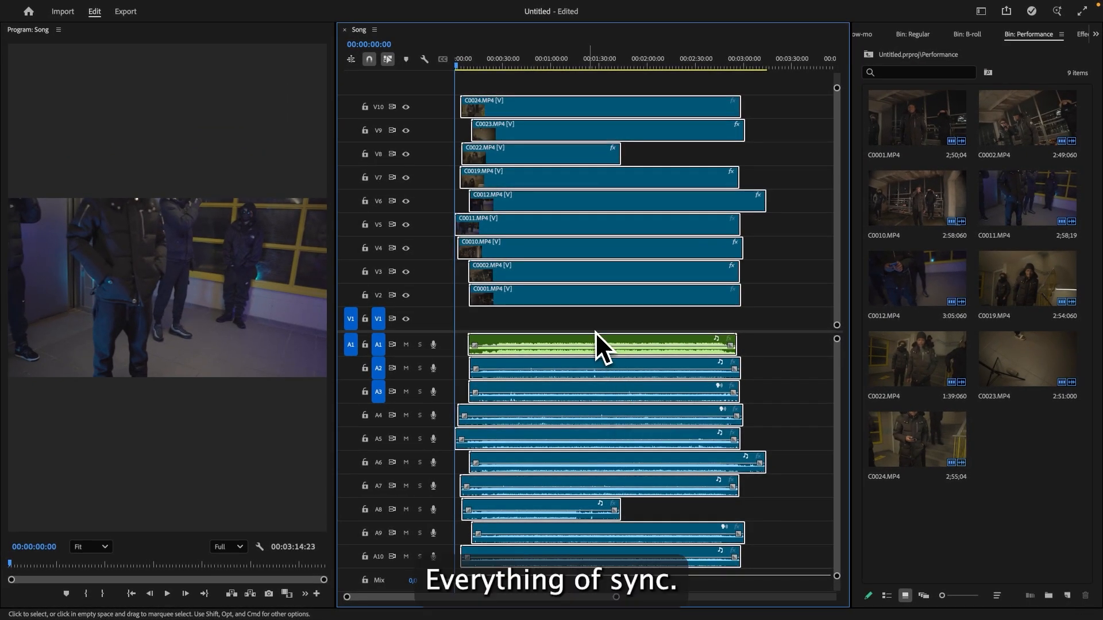
- Split all tracks with the Razor tool where the song starts, at about 00:00:08:06
click(585, 321)
drag(617, 597, 538, 608)
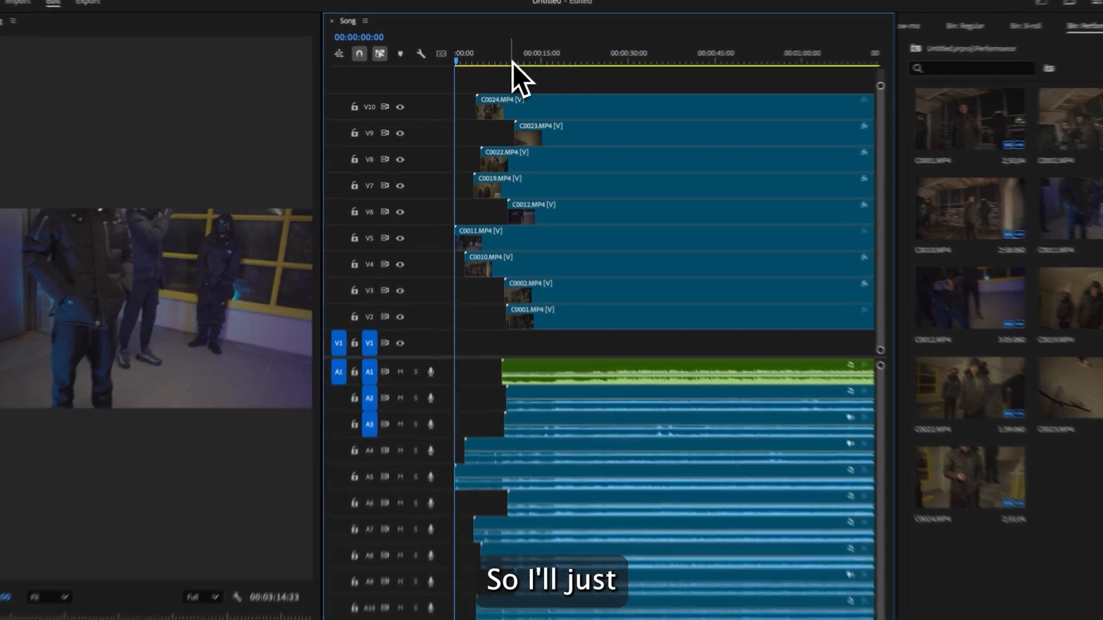
drag(506, 66, 499, 66)
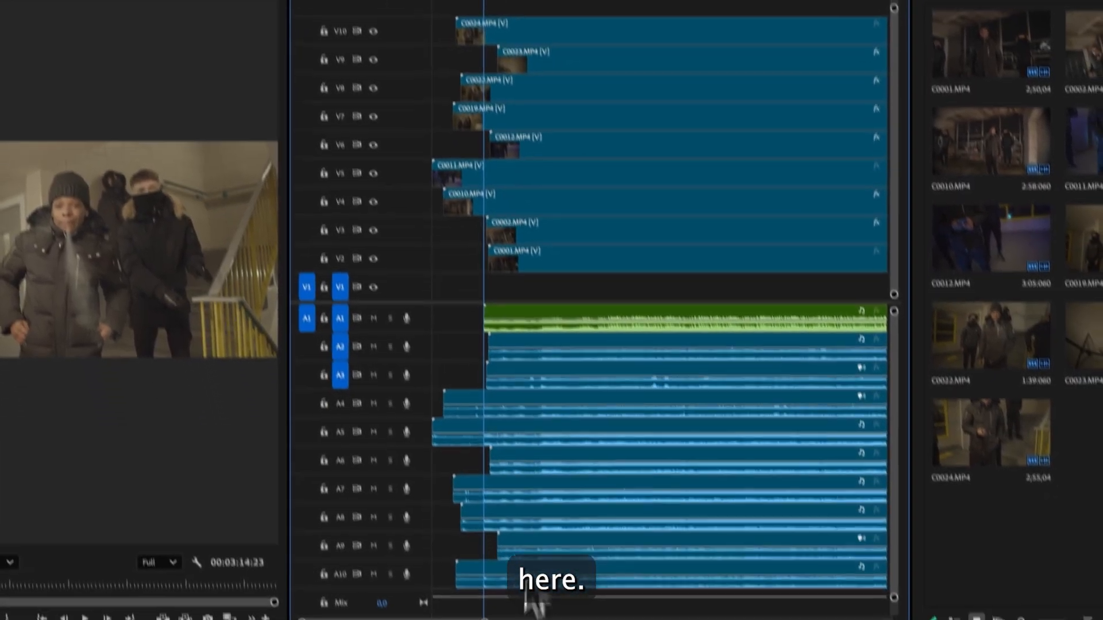
mouse_move(484, 619)
mouse_down()
mouse_move(345, 619)
mouse_move(494, 619)
mouse_up()
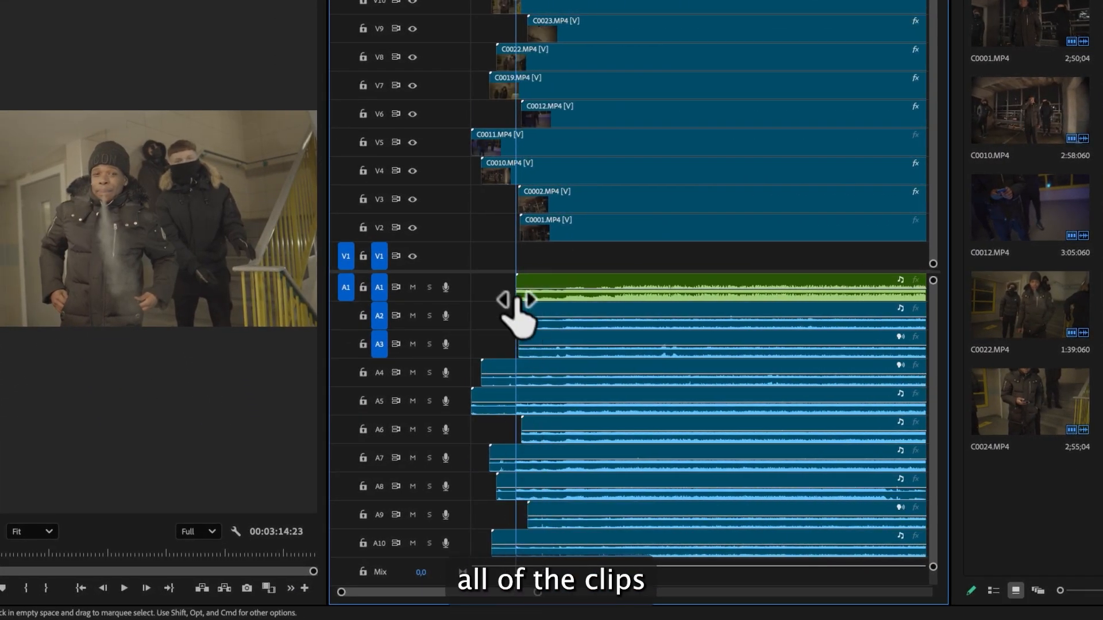
key(c)
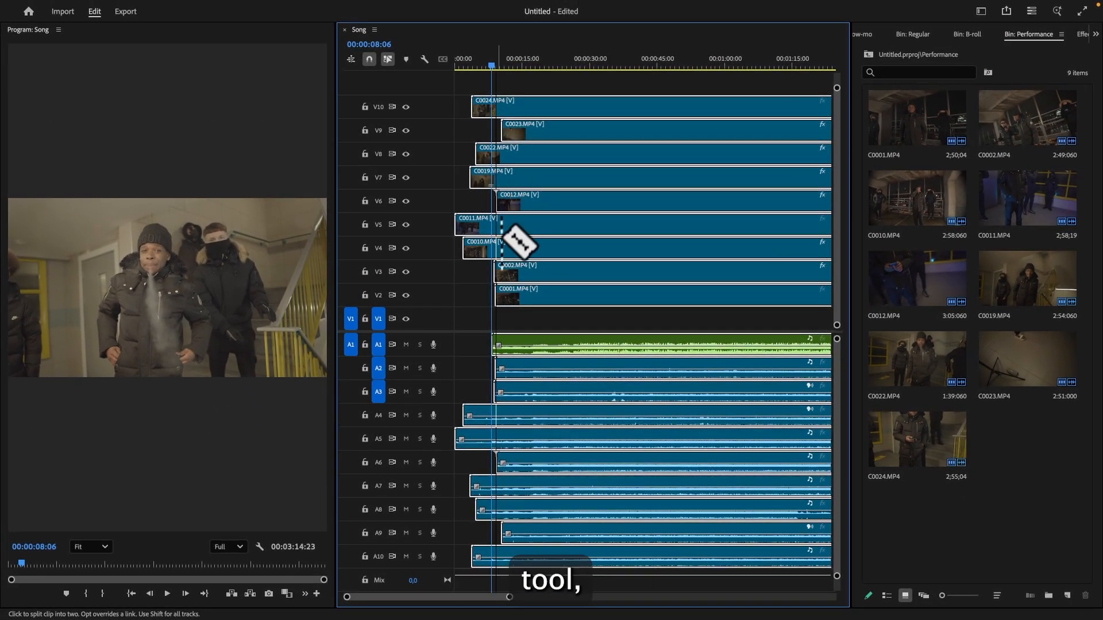
key(shift)
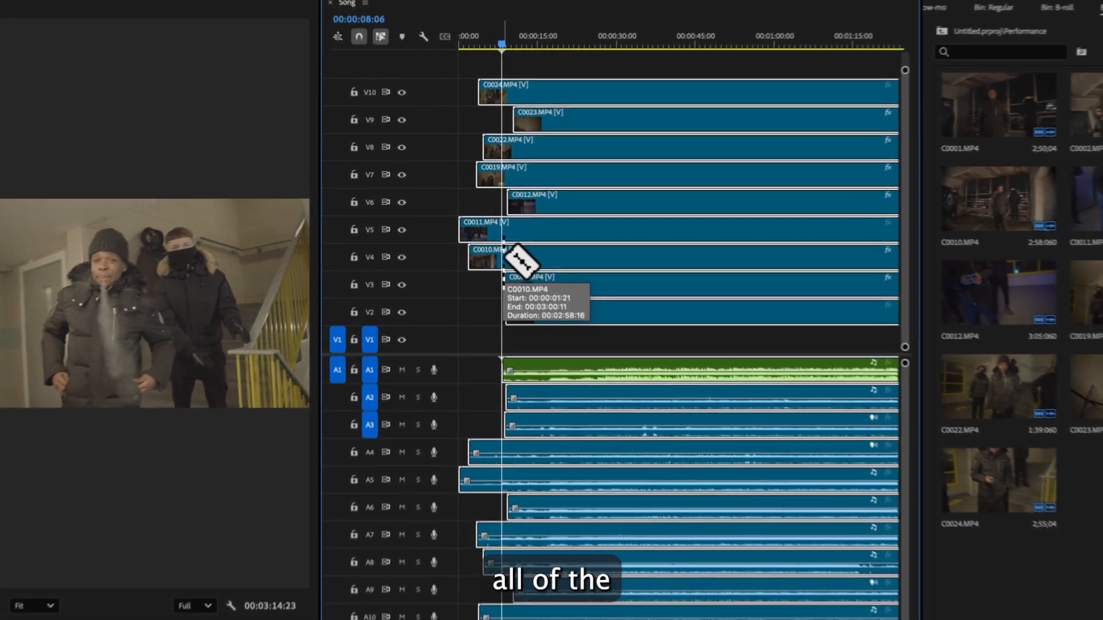
shift+click(494, 248)
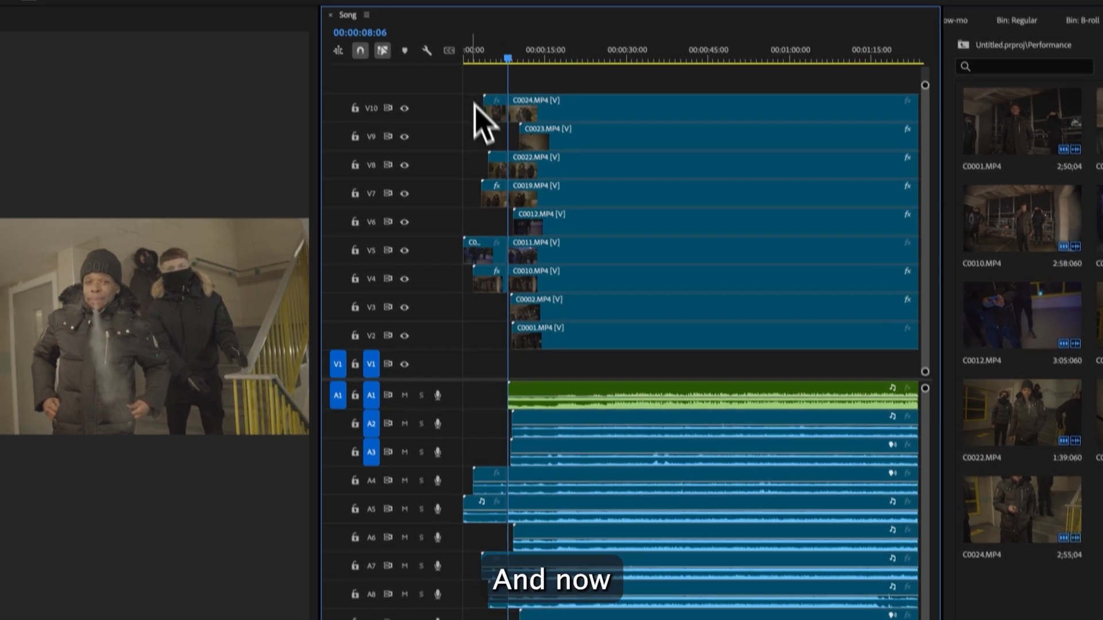
- Delete the clip segments before the cut
drag(474, 104, 497, 310)
key(BackSpace)
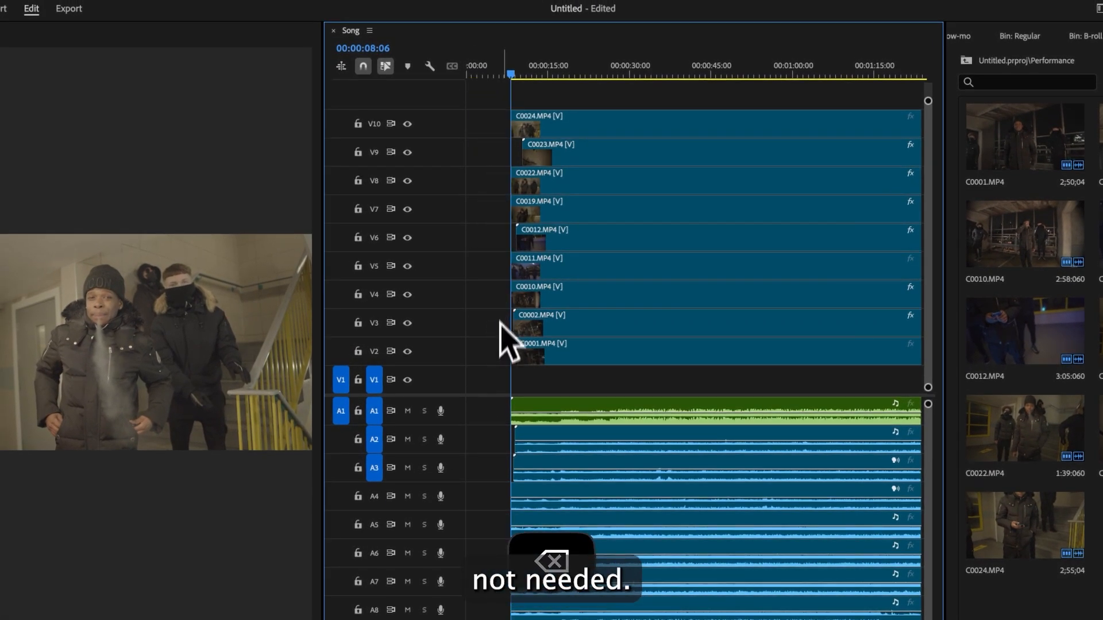
- Move all clips to the start of the sequence and return the playhead to the beginning
key(ctrl+a)
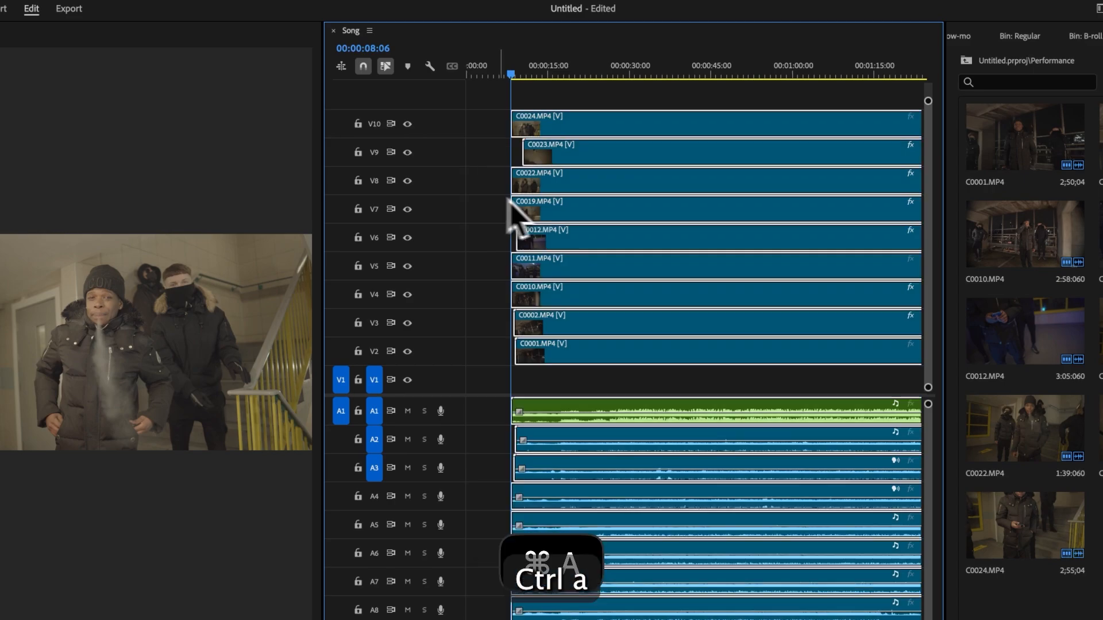
drag(567, 208, 433, 206)
drag(502, 70, 478, 85)
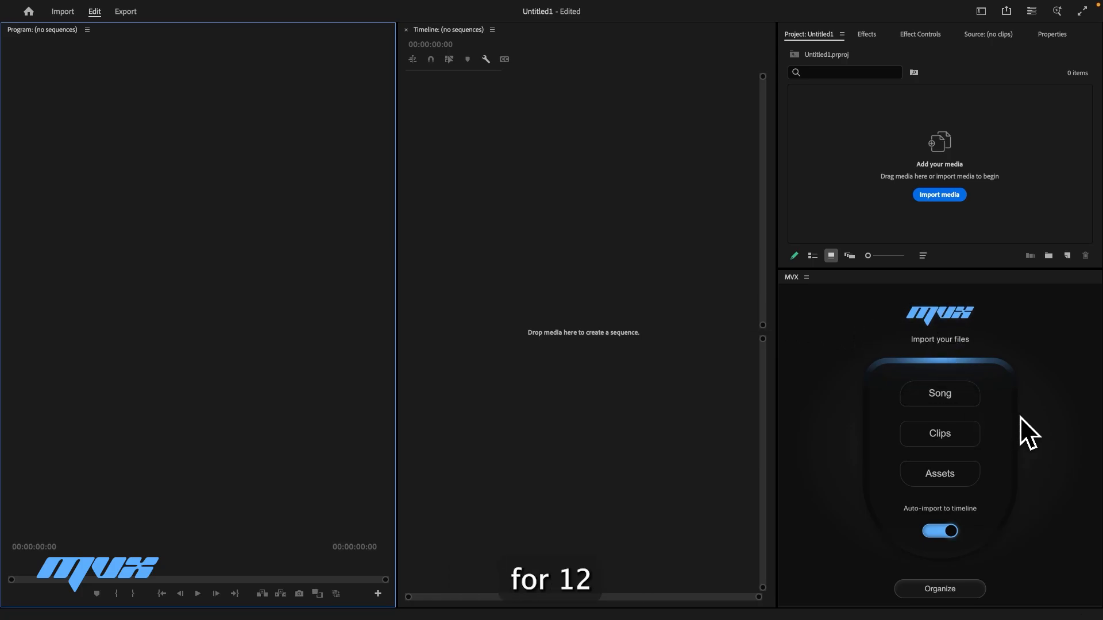
- Load the song file into the MVX panel's Song slot in a new project
click(971, 402)
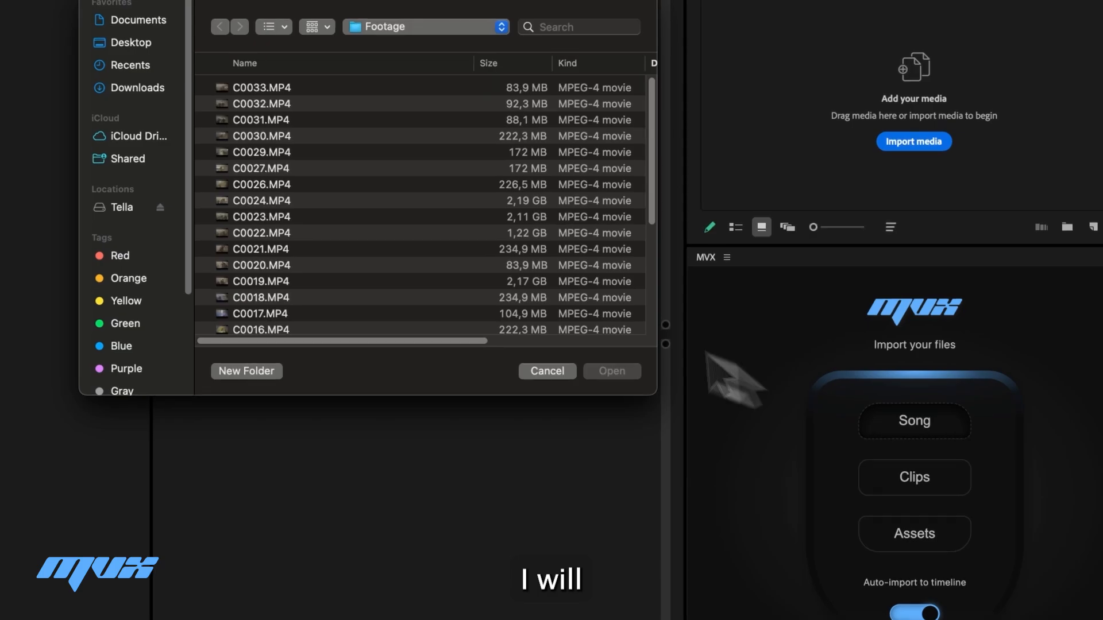
scroll(313, 175, down, 10)
click(295, 319)
click(611, 371)
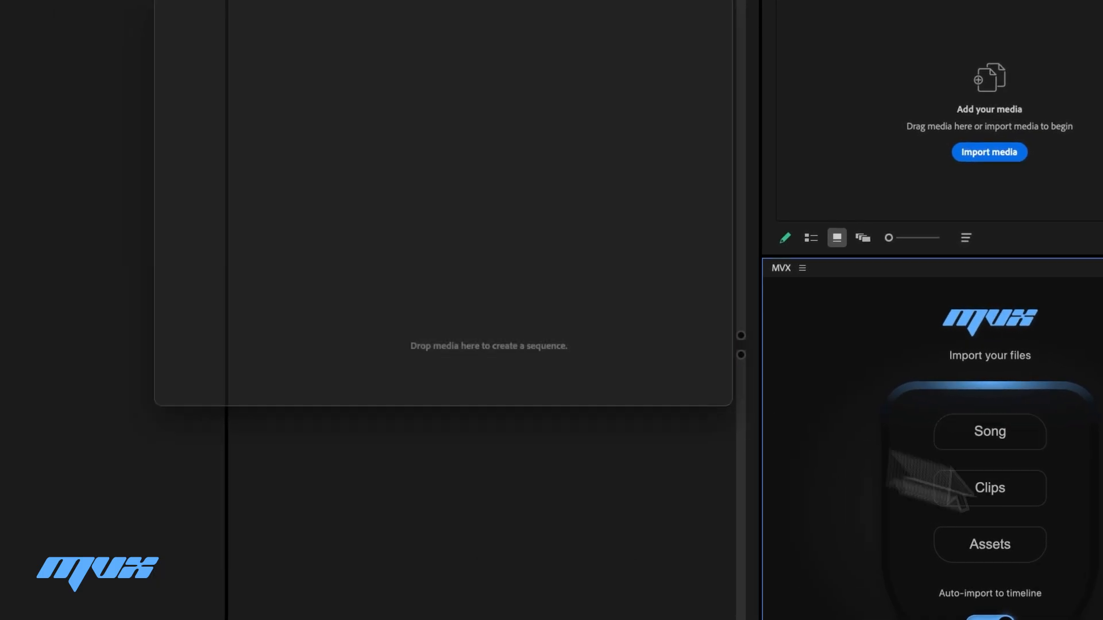
- Load footage clips C0001 to C0033 into the MVX Clips slot and run Organize with auto-import to timeline
click(948, 440)
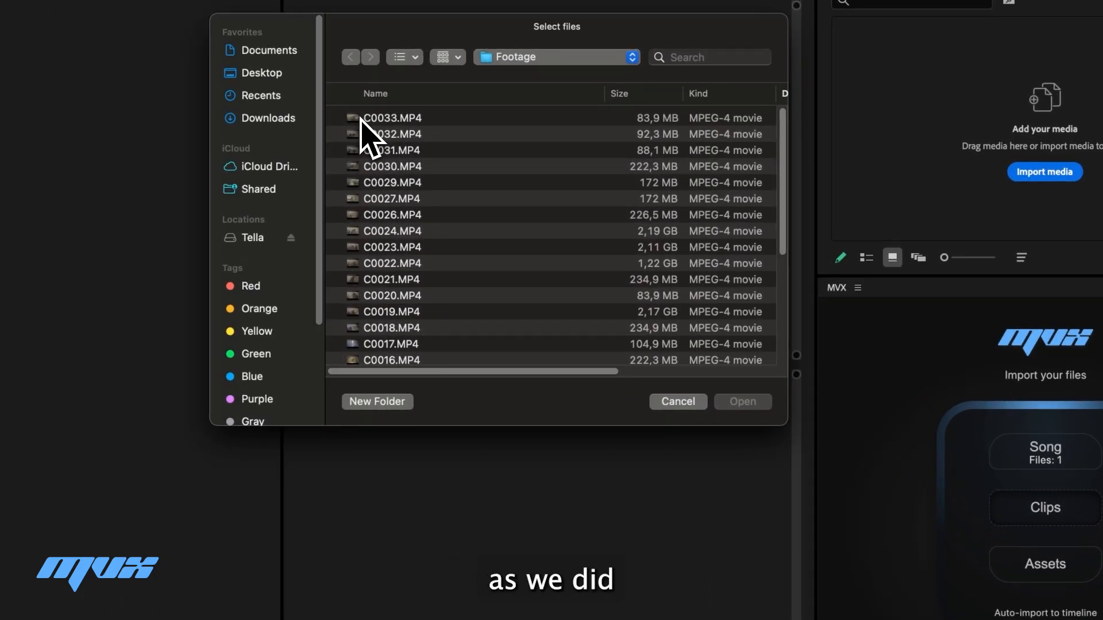
click(373, 121)
scroll(493, 258, down, 10)
shift+click(575, 316)
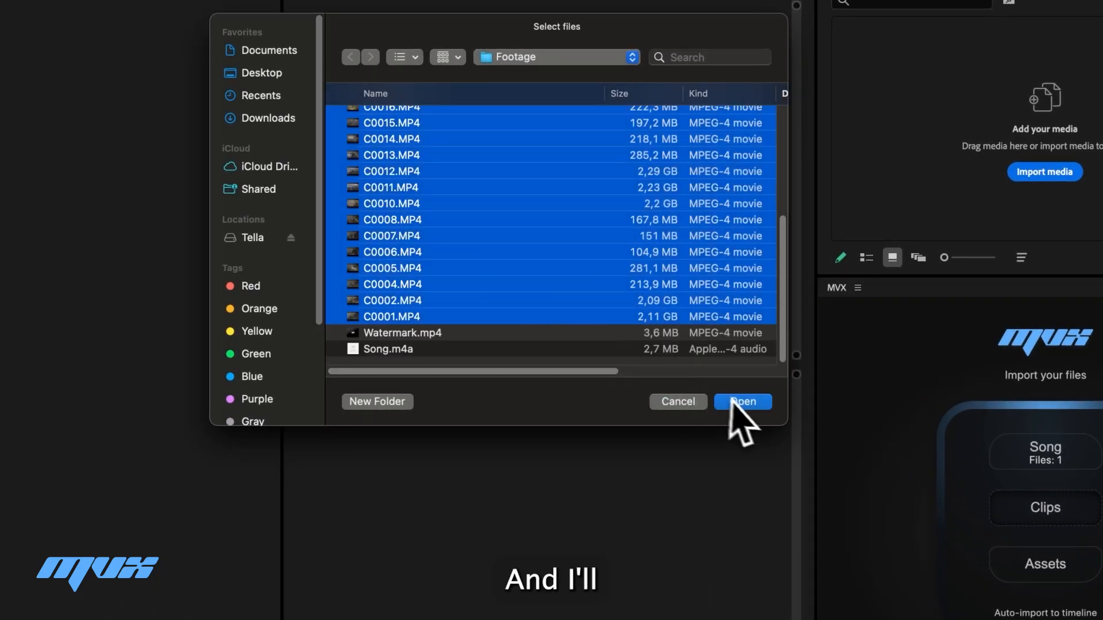
click(743, 401)
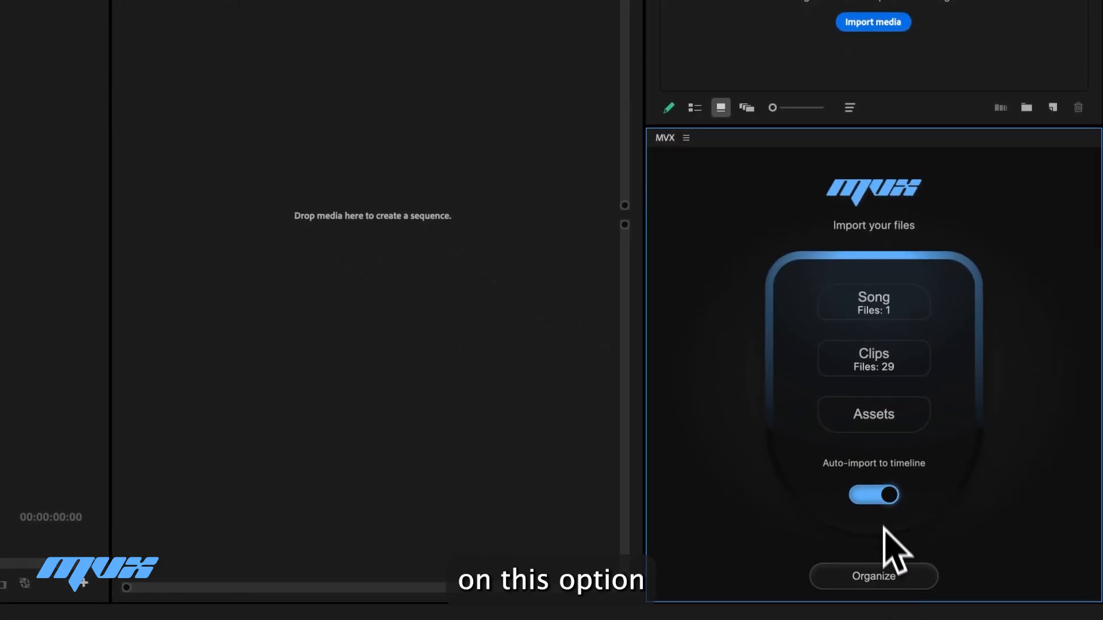
click(892, 579)
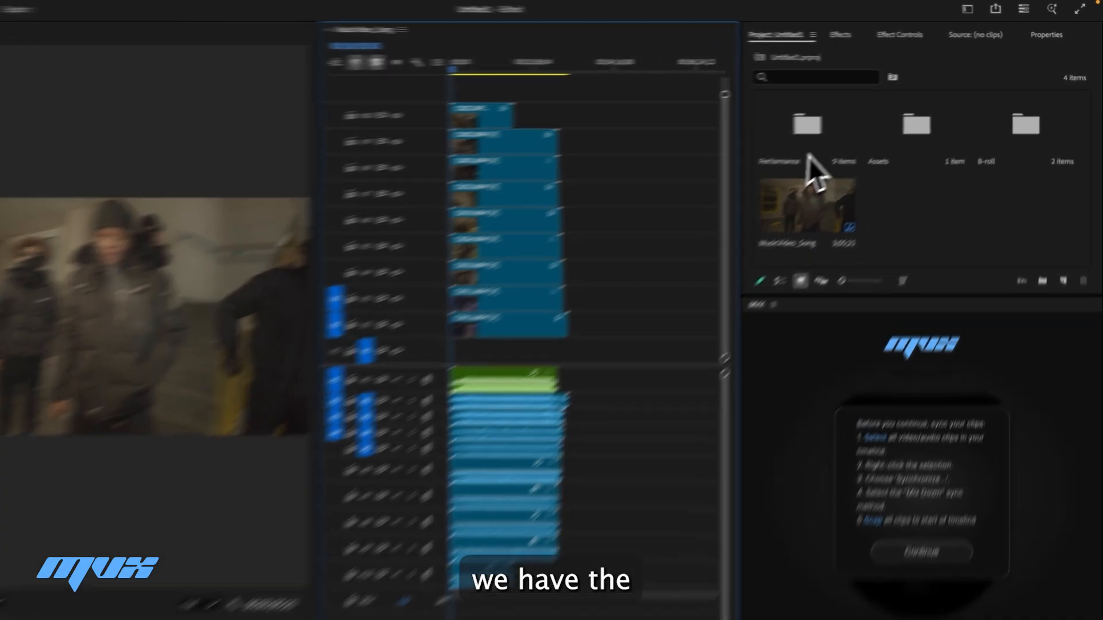
- Open the Performance and B-roll bins to review their contents
double_click(837, 118)
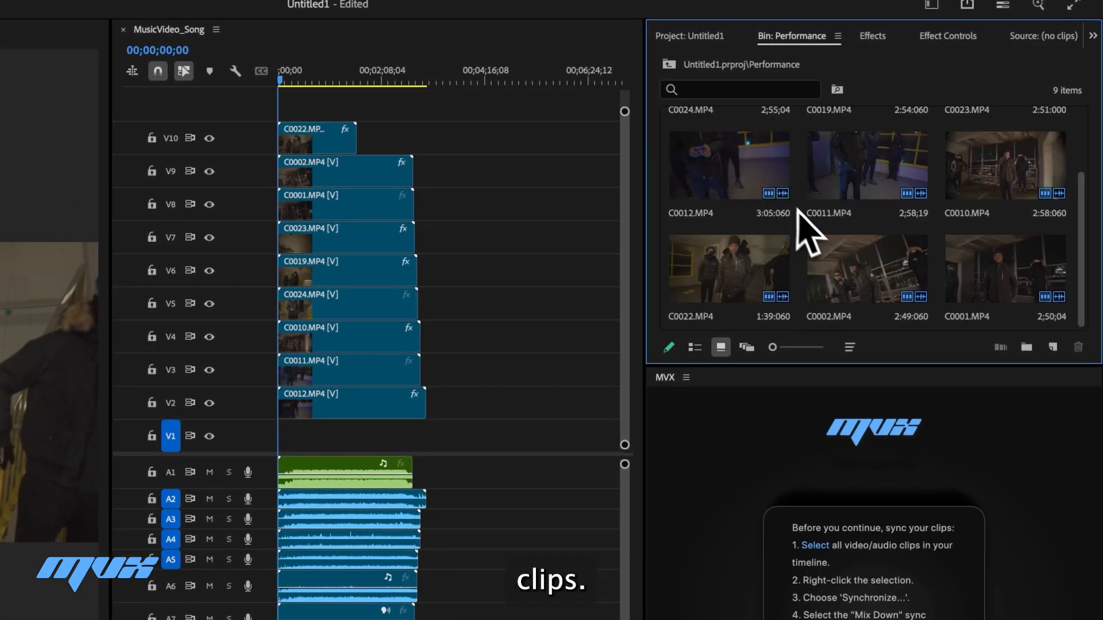
click(707, 35)
double_click(940, 154)
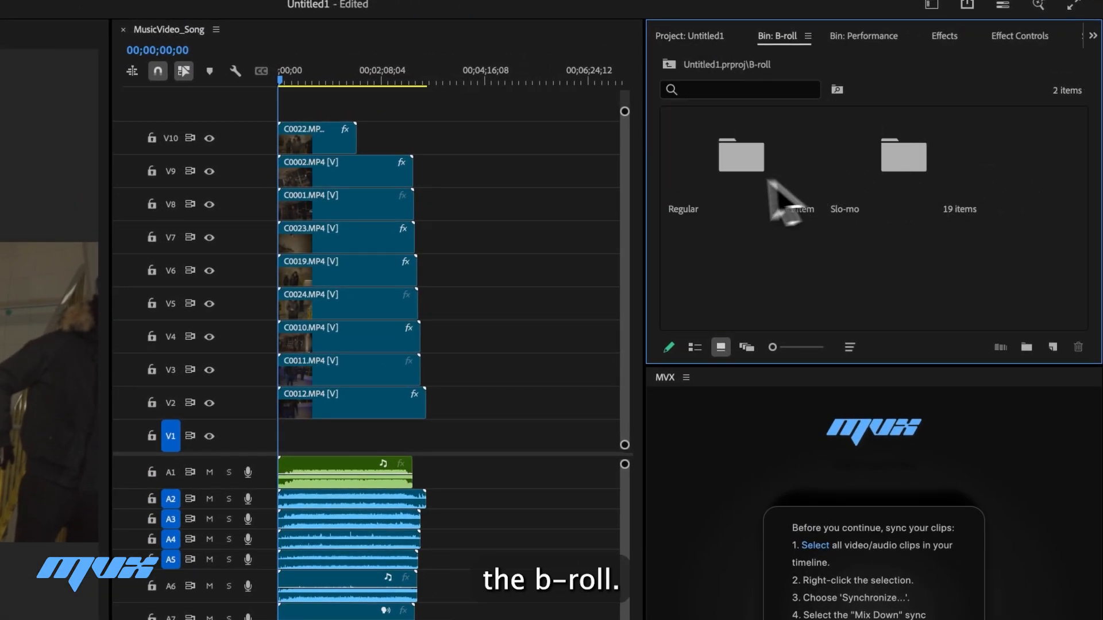
- Browse the Regular and Slo-mo sub-bins inside the B-roll bin to review the clips
double_click(744, 167)
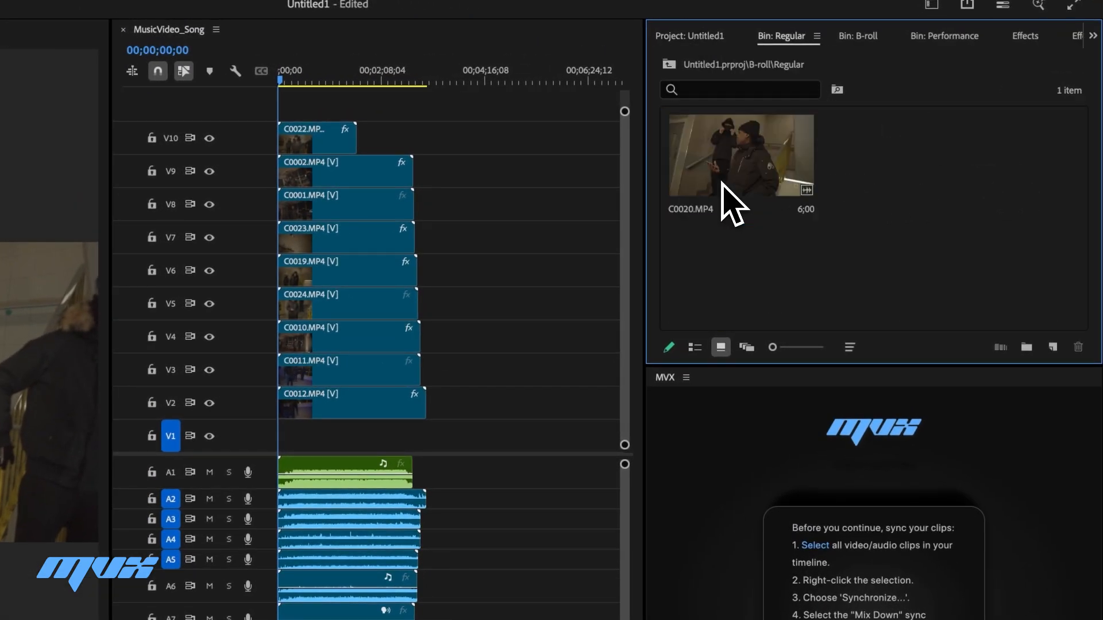
click(756, 175)
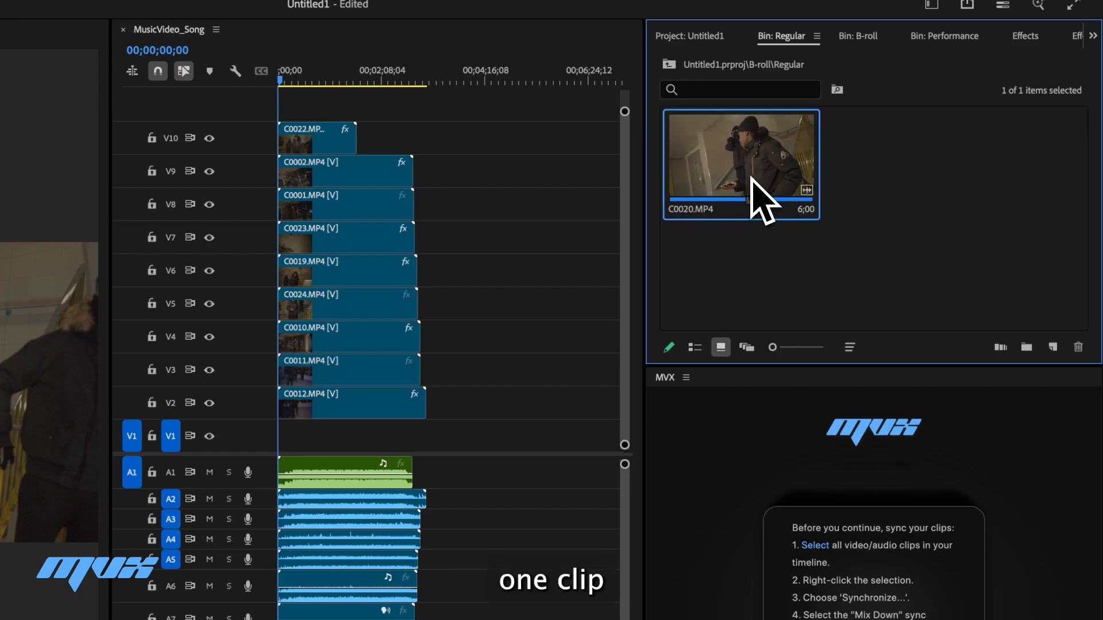
click(708, 38)
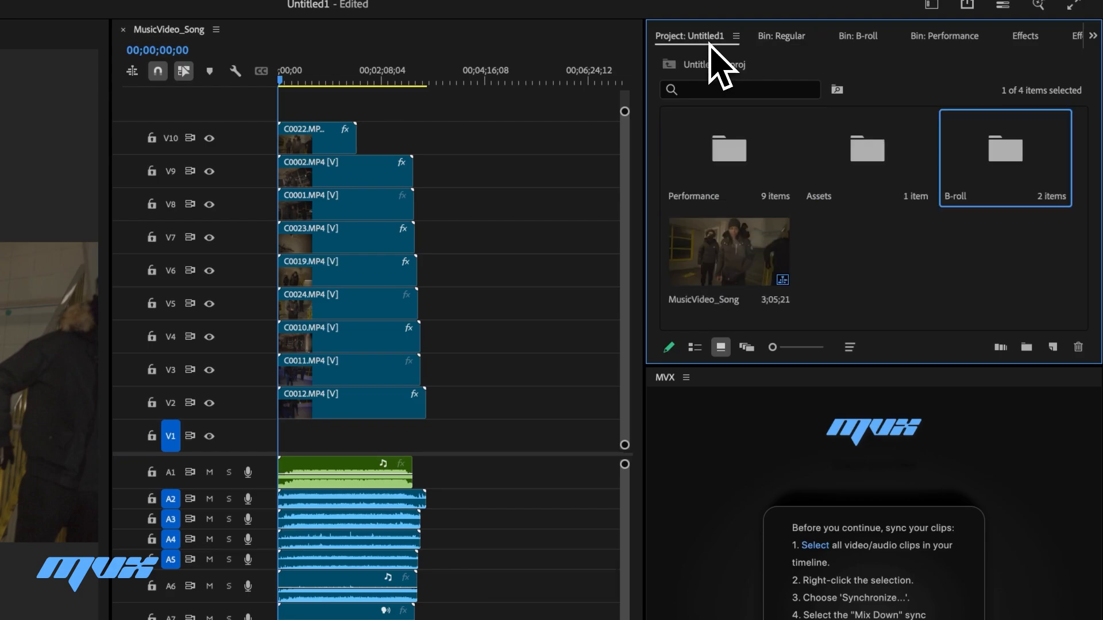
click(858, 36)
double_click(885, 172)
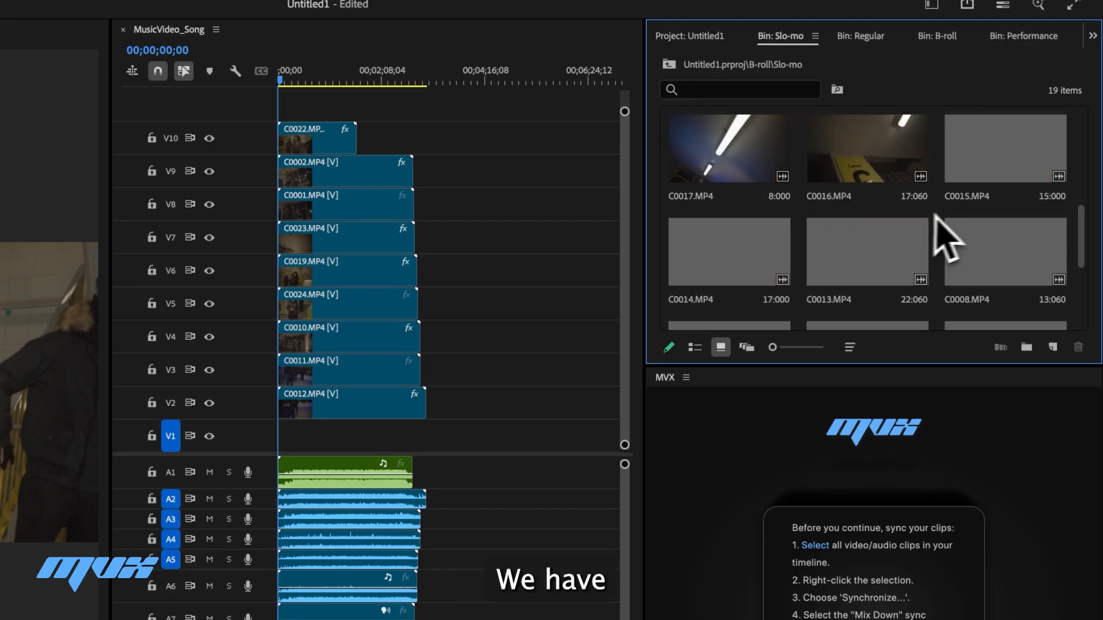
click(699, 43)
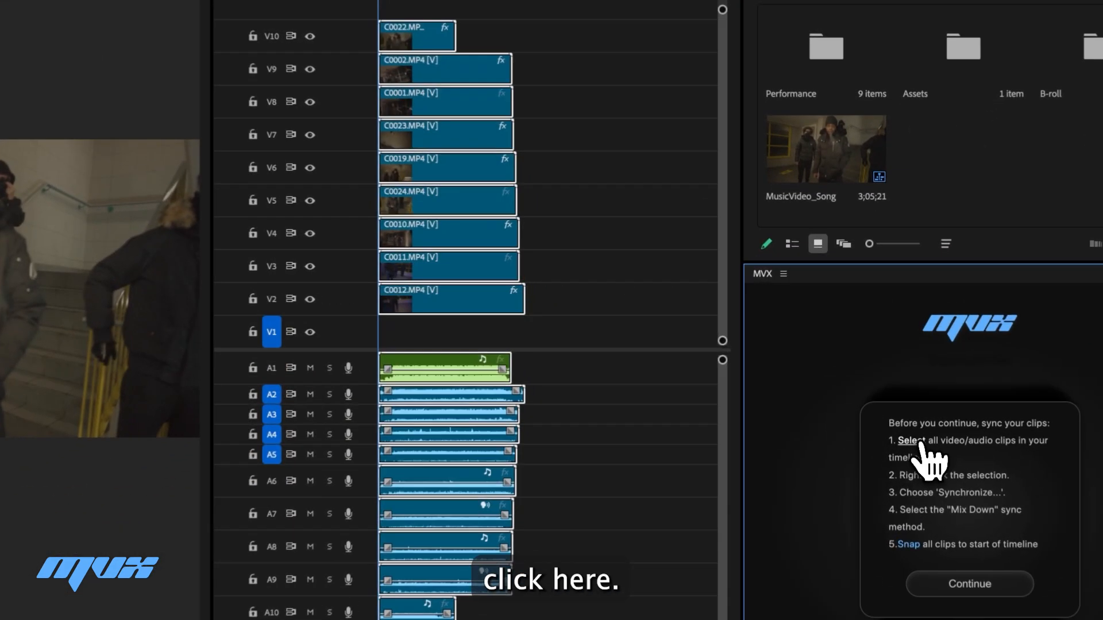
- Select all timeline clips, synchronize them by the Mix Down audio track channel, and snap them to the timeline start
click(899, 396)
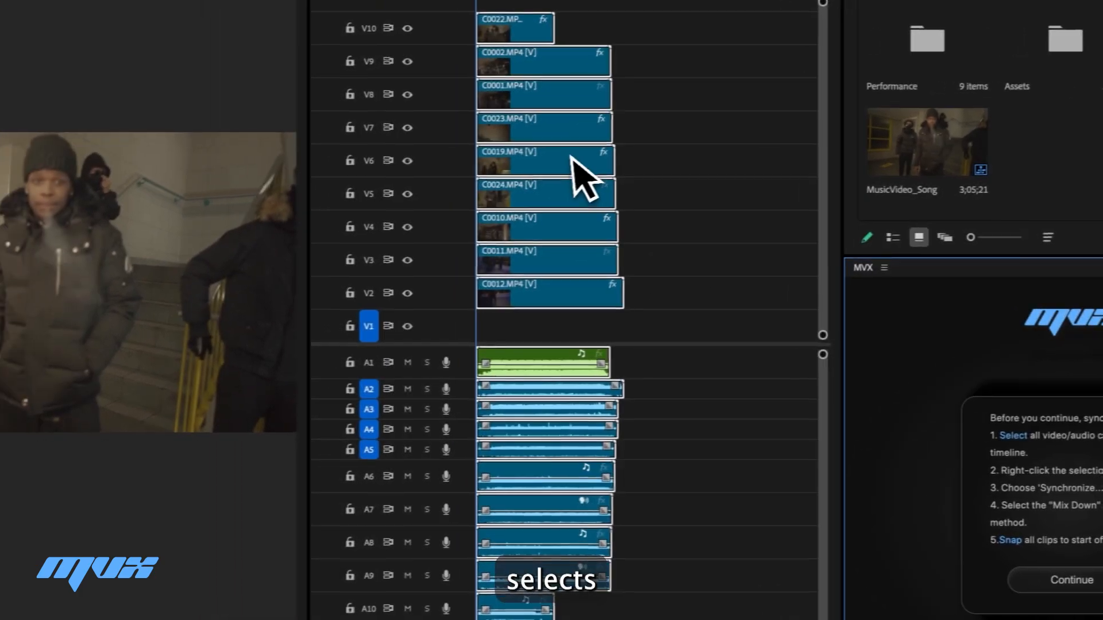
right_click(574, 205)
click(632, 540)
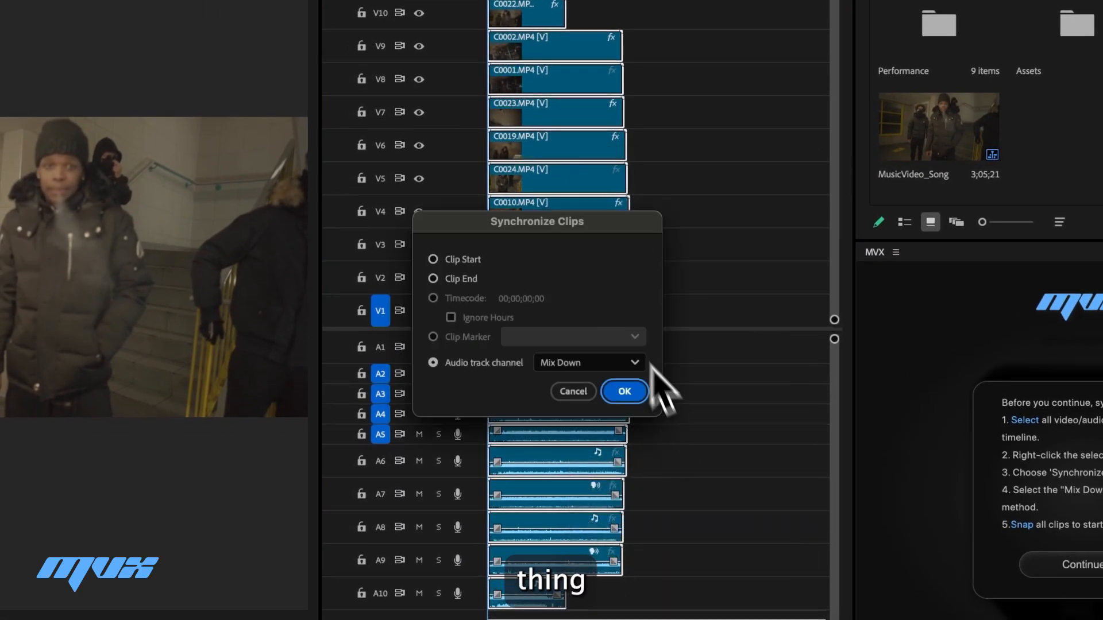
click(575, 362)
click(580, 426)
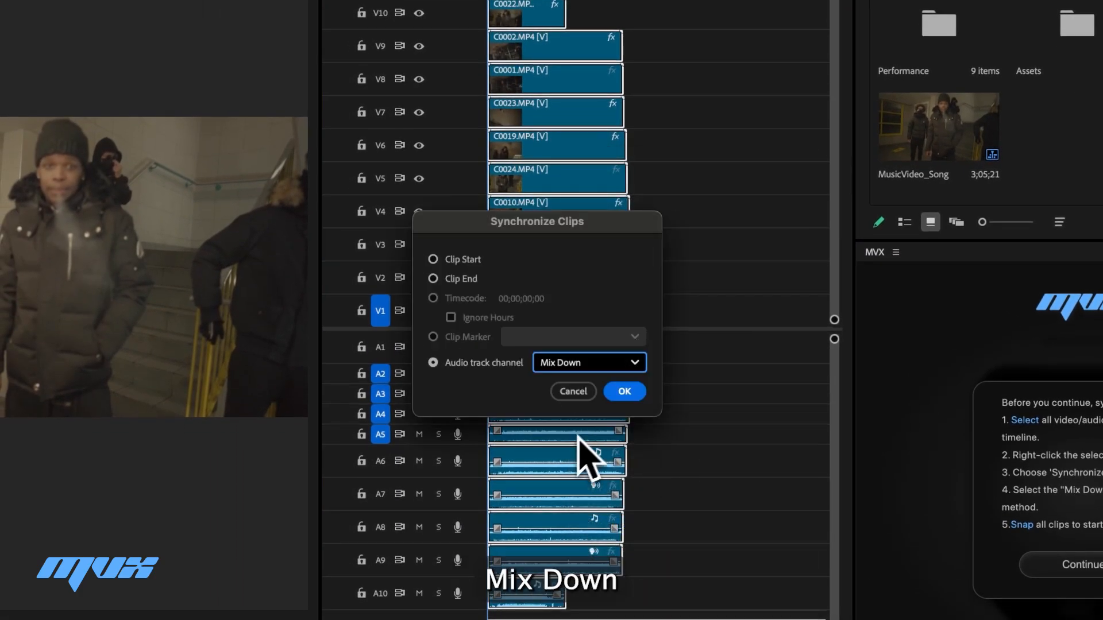
click(629, 392)
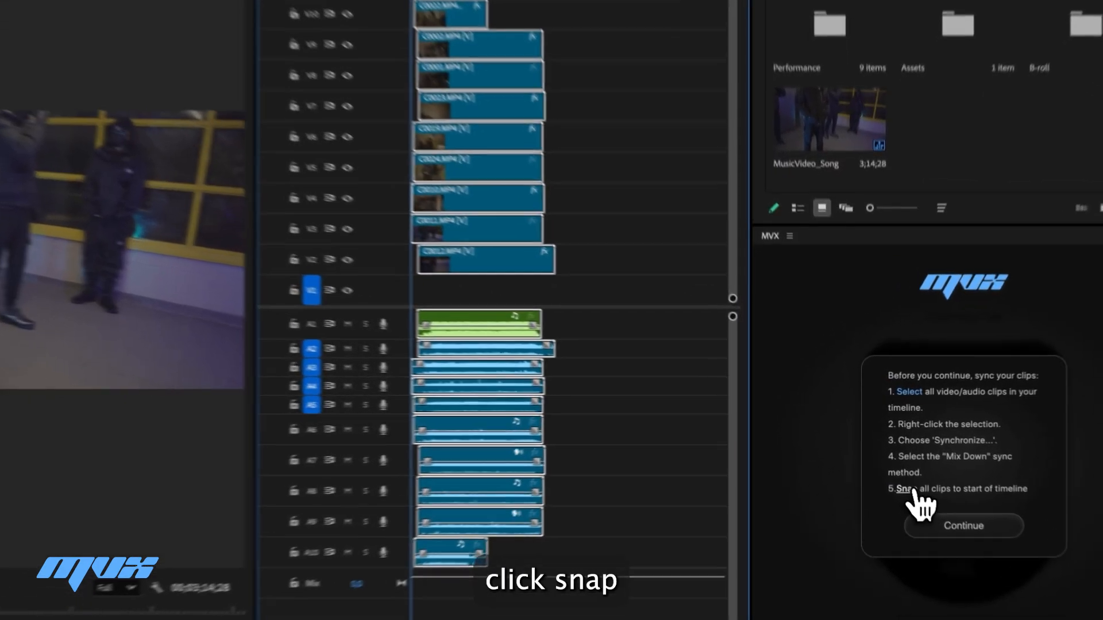
click(897, 471)
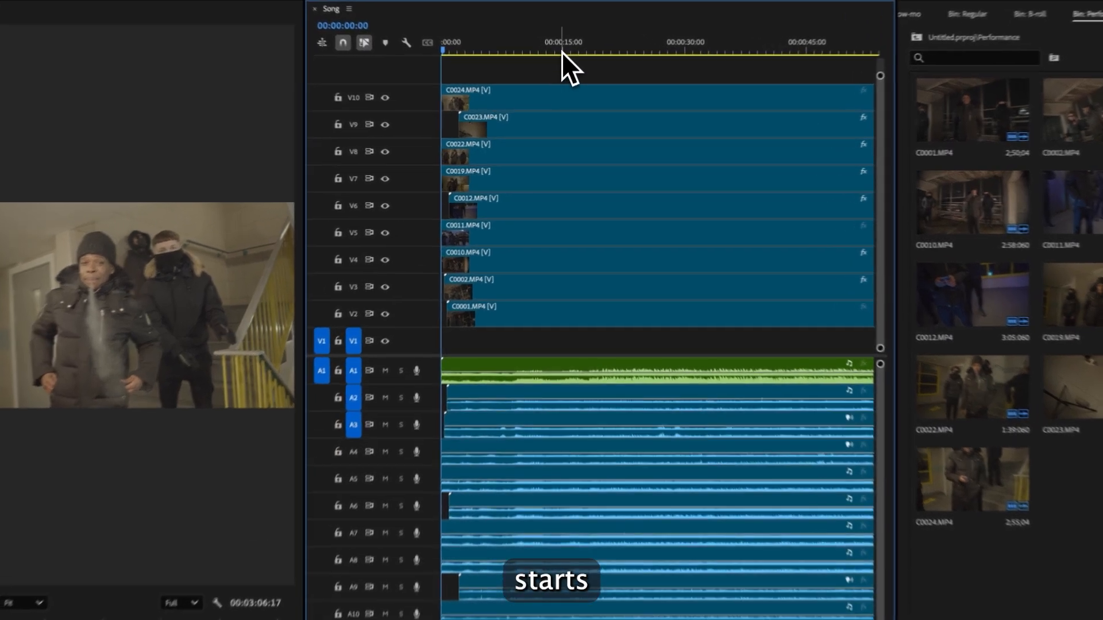
- Preview the Song sequence, then cut the top C0024 clip at 00:00:19:00 and delete the part before the cut
click(560, 67)
key(space)
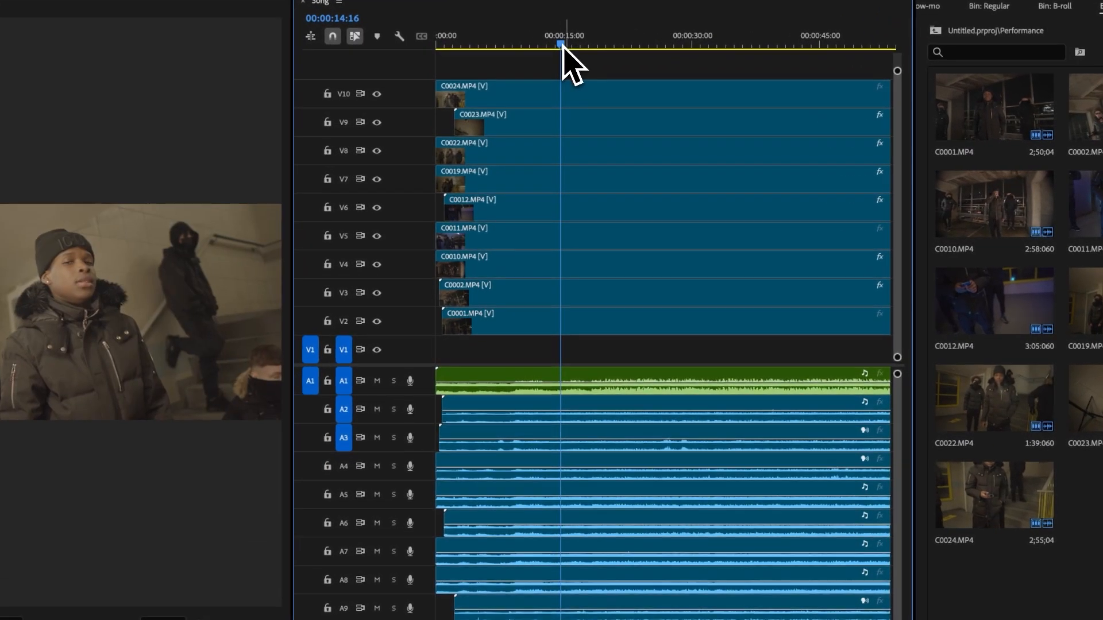
click(600, 46)
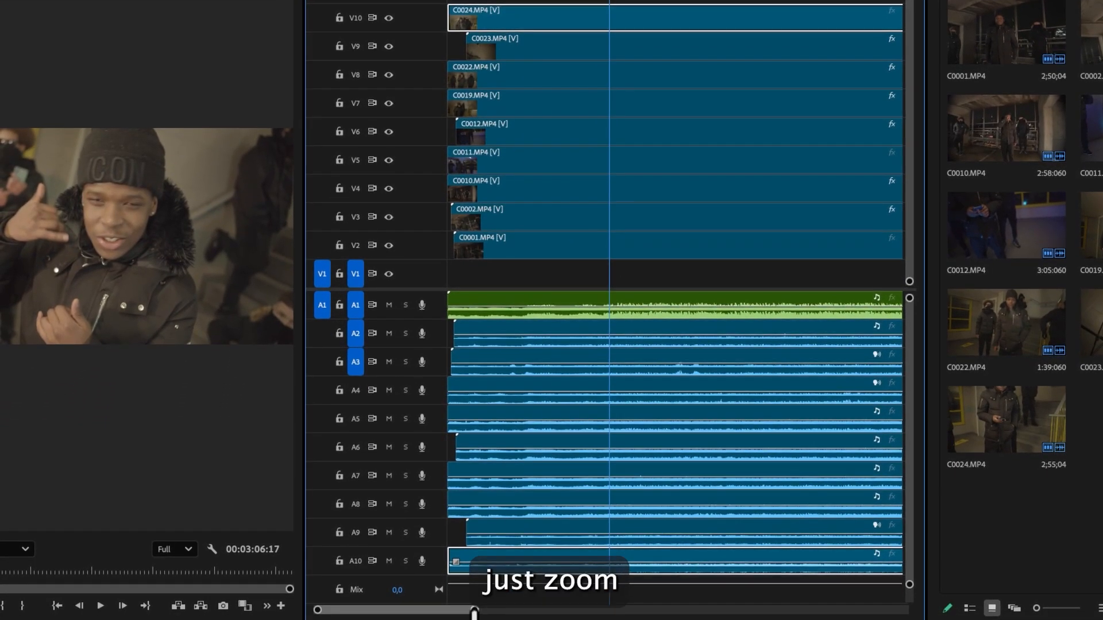
drag(474, 611, 432, 612)
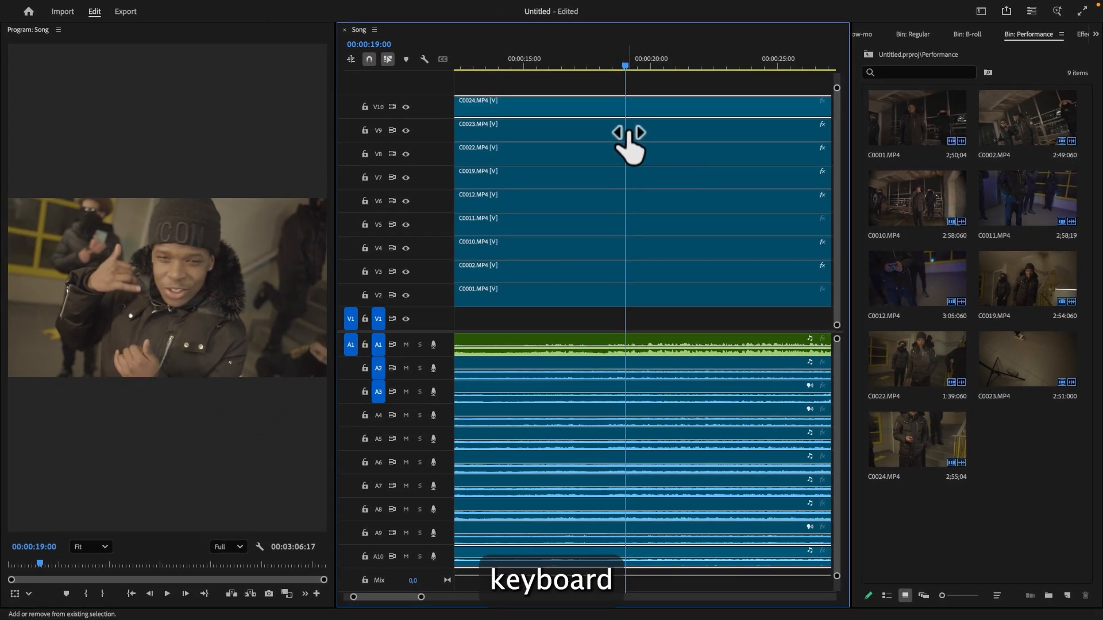
scroll(628, 143, right, 3)
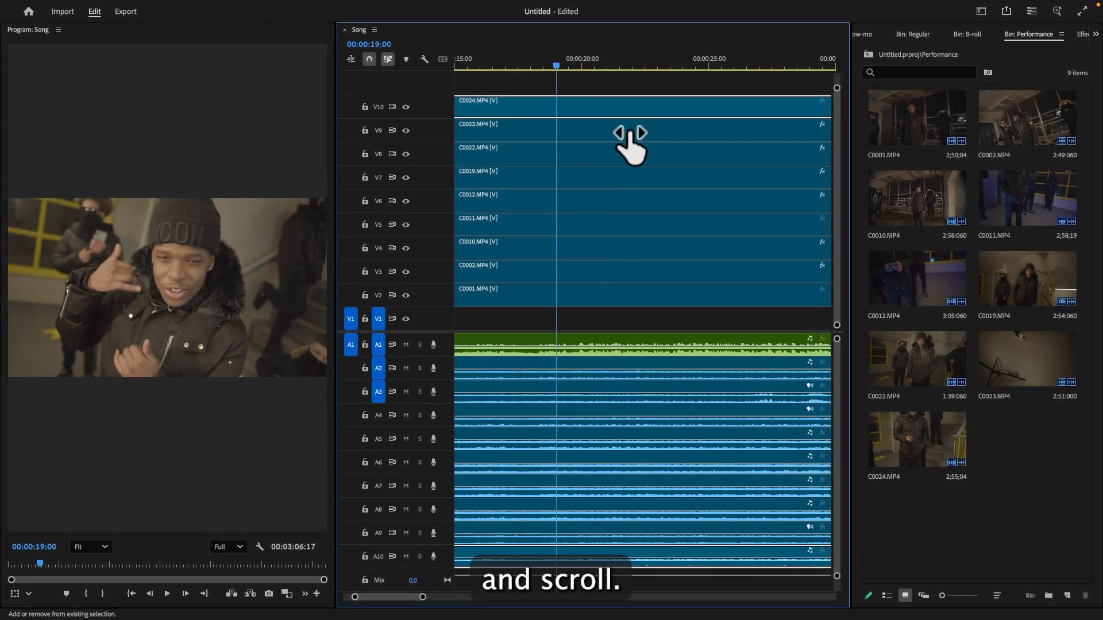
click(542, 108)
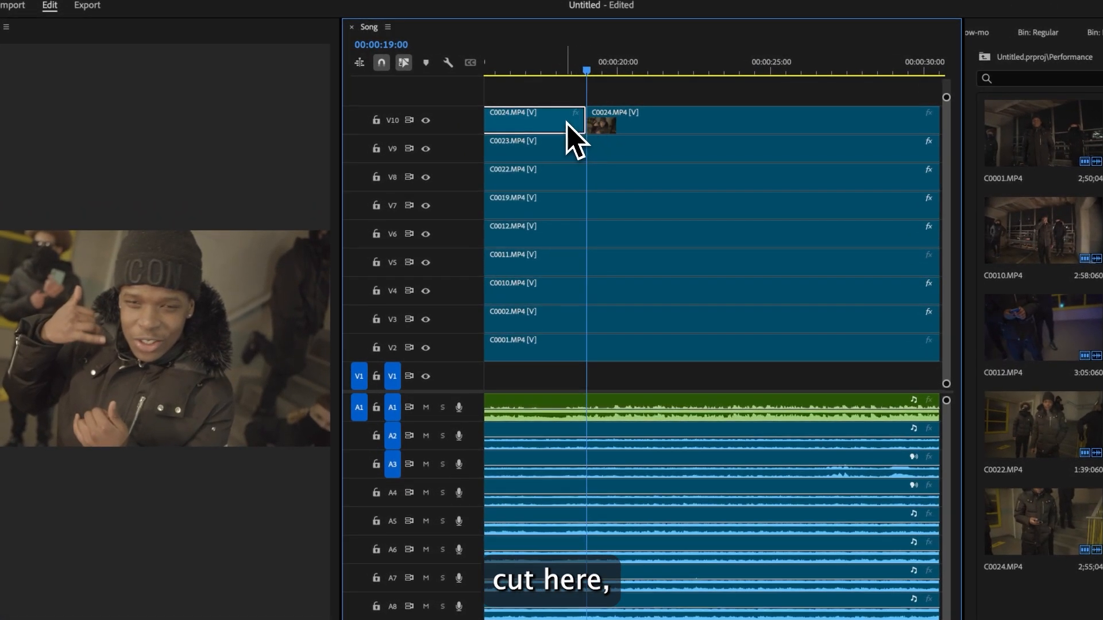
key(BackSpace)
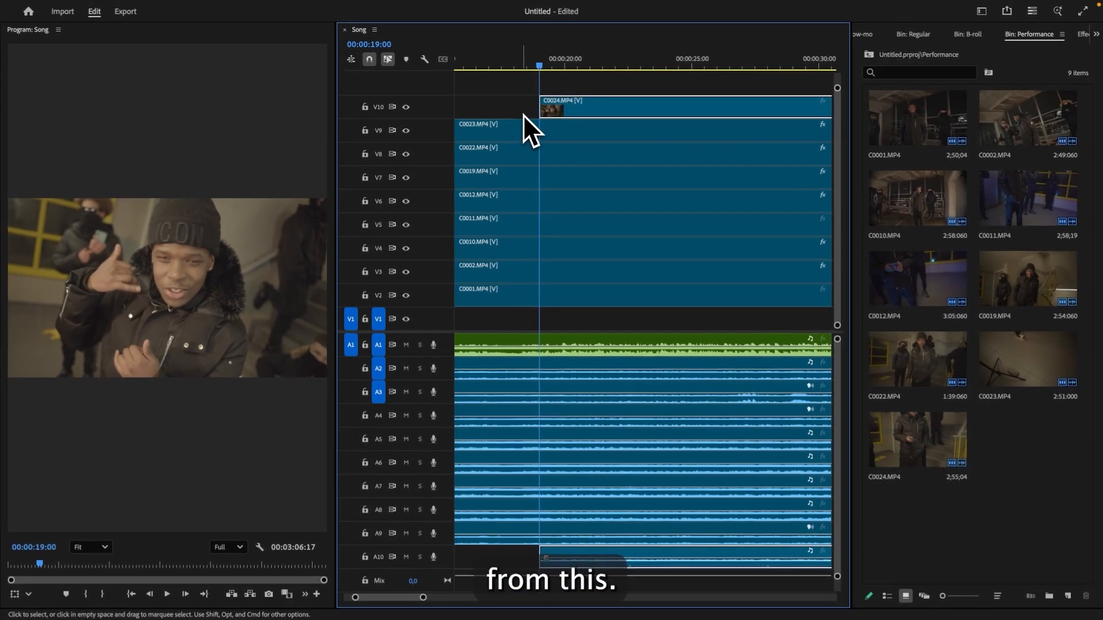
- Trim the top C0024 clip so it starts at 00:00:22:08
key(space)
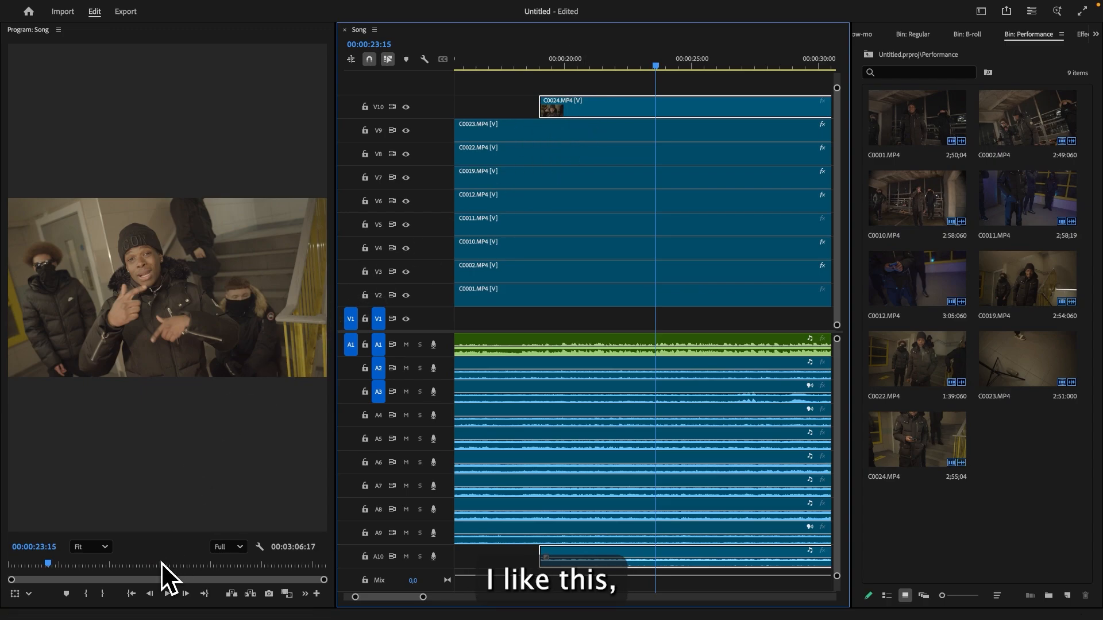
key(Left)
key(Left)
key(Left)
key(Left)
key(Left)
key(Left)
key(Left)
key(Left)
key(Left)
key(Left)
key(Left)
key(Left)
key(Left)
key(Left)
key(Left)
key(Left)
key(Left)
key(Left)
key(Left)
key(Left)
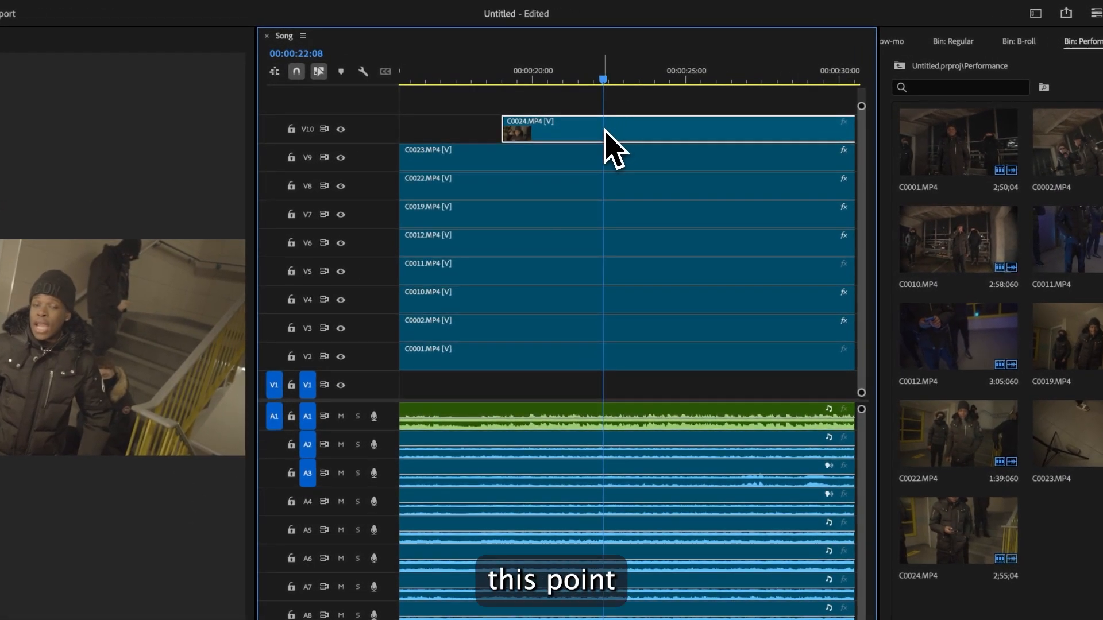
click(603, 129)
key(v)
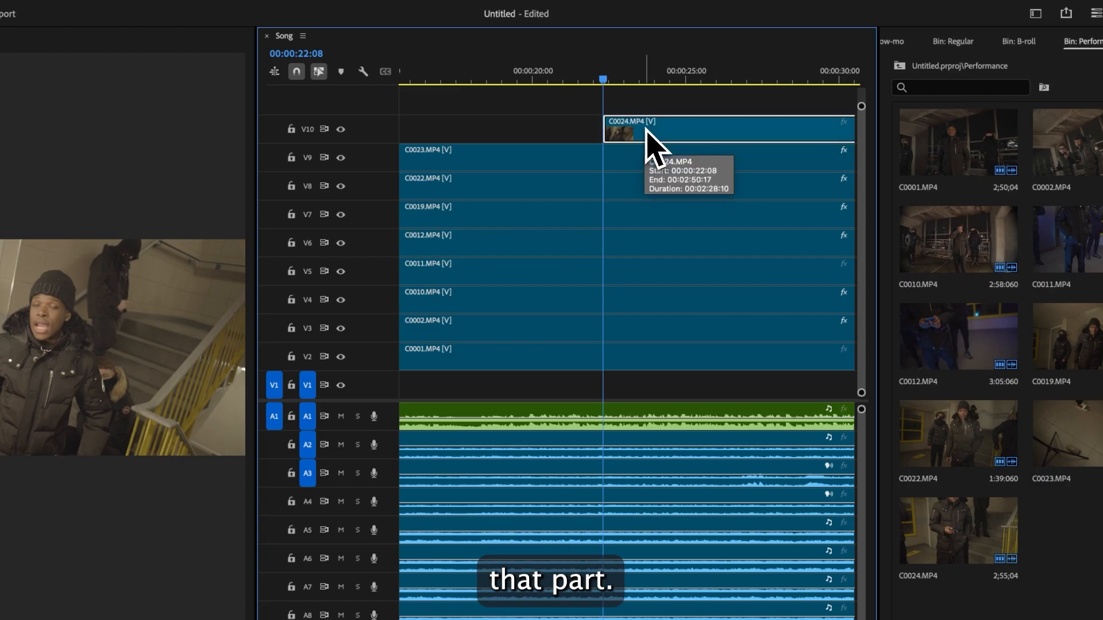
- Split the top C0024 clip at 00:00:23:20 and 00:00:29:18 and delete the segment between the two cuts
key(space)
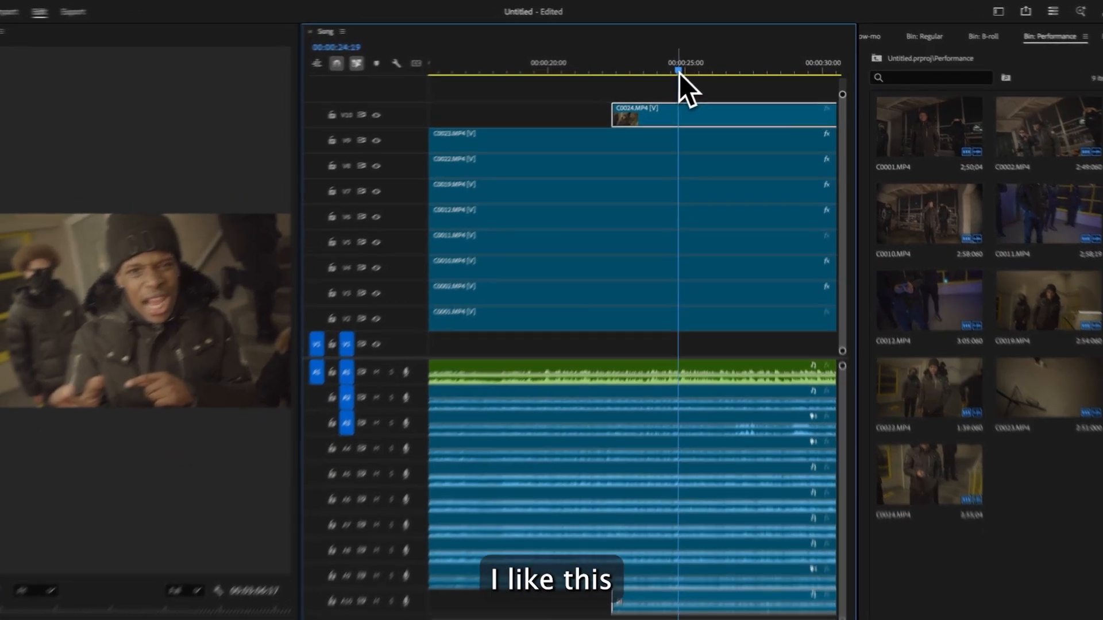
drag(679, 74, 640, 80)
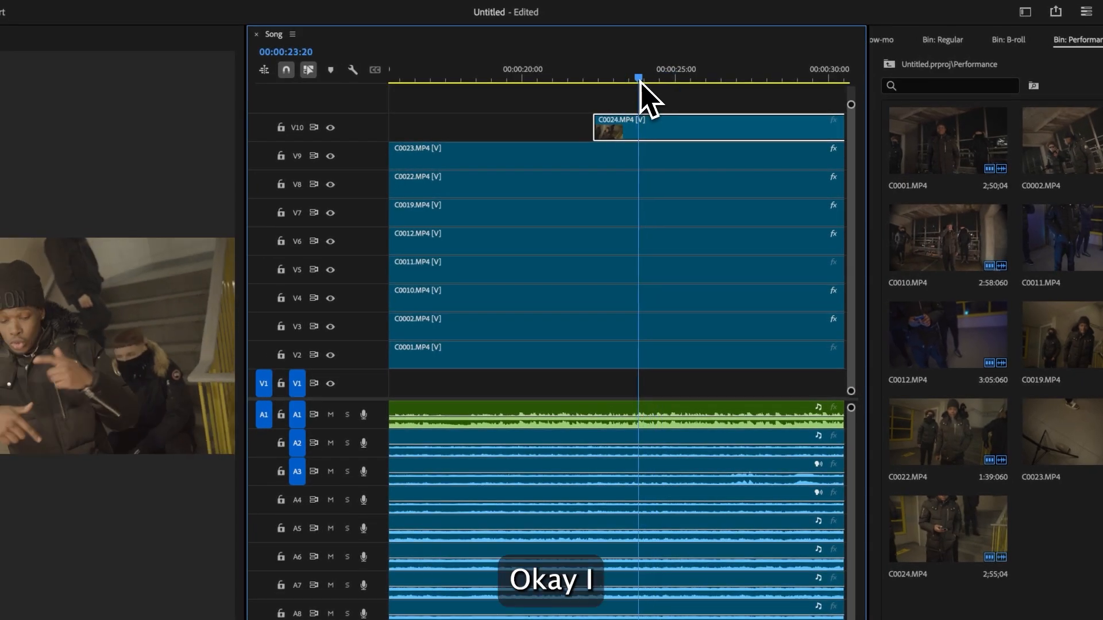
key(c)
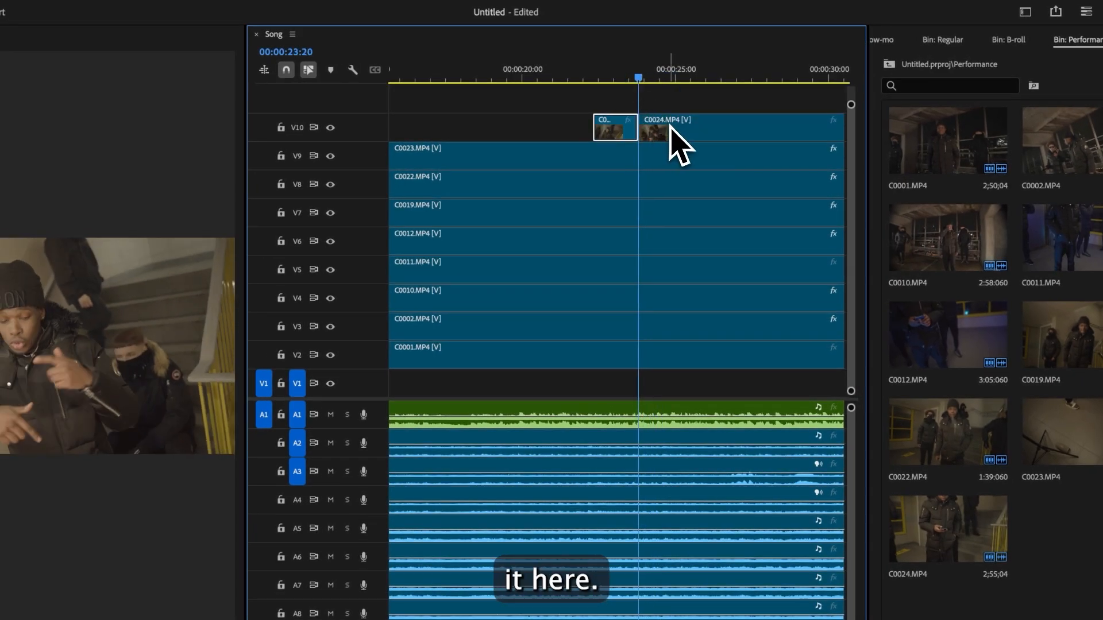
scroll(646, 235, down, 5)
key(space)
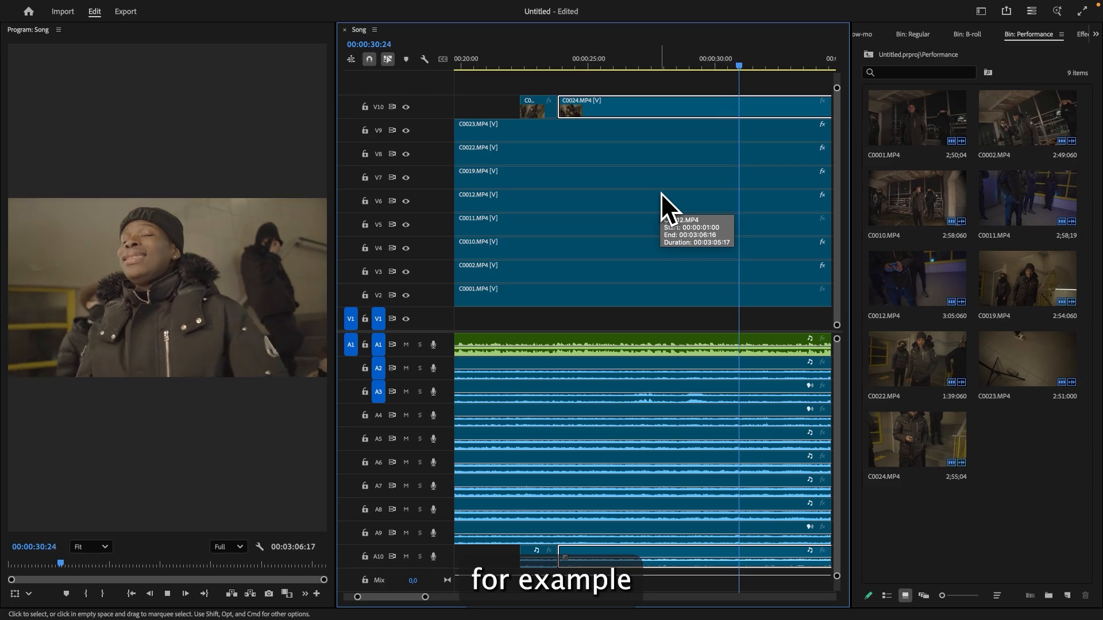
key(space)
drag(758, 68, 669, 81)
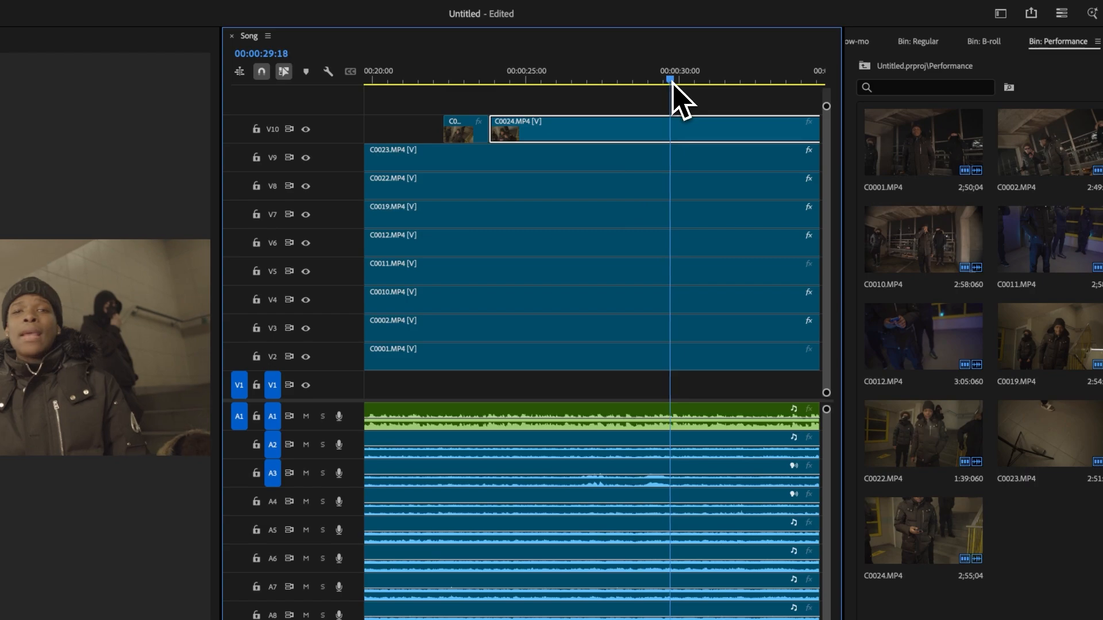
key(c)
click(671, 128)
key(v)
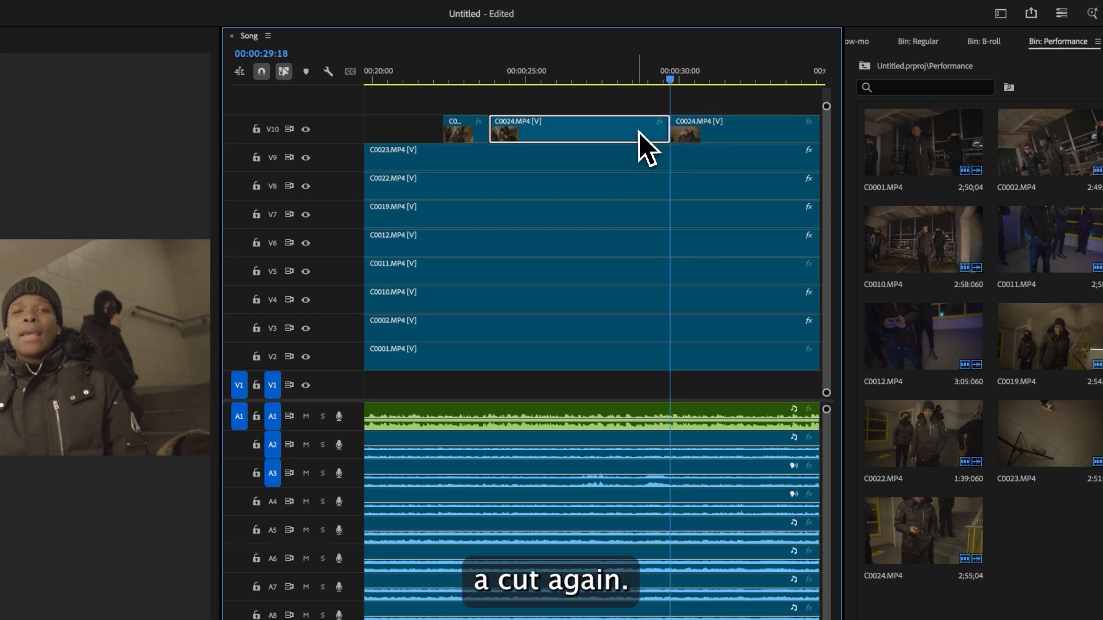
key(BackSpace)
- Cut the top C0024 clip at 00:00:31:21 and 00:00:34:03, removing the section between them, and preview the result
key(space)
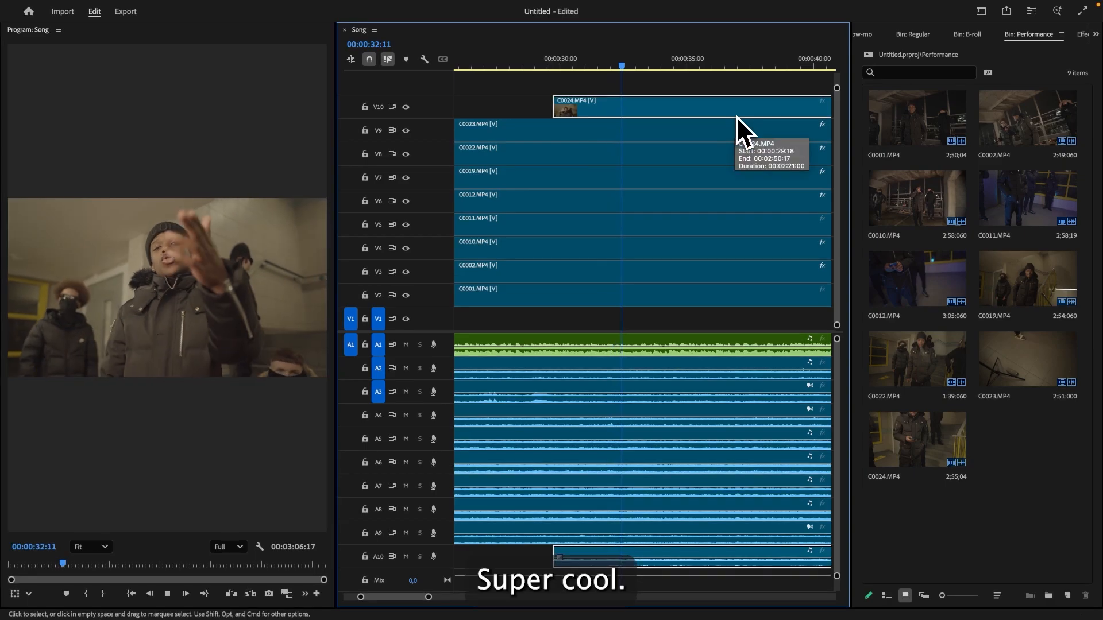
click(558, 63)
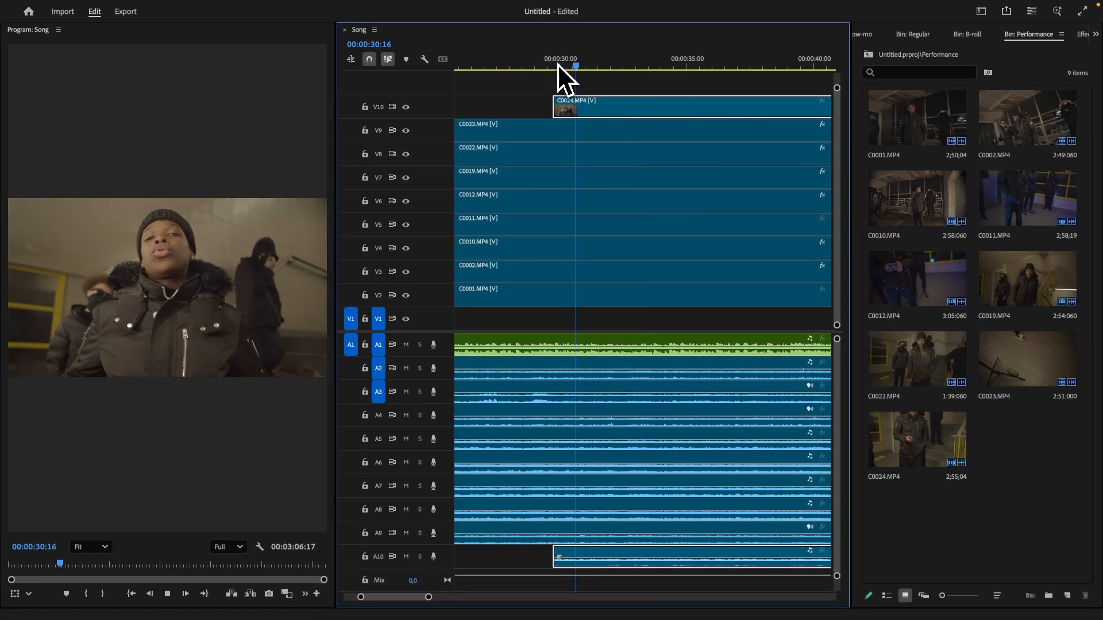
key(space)
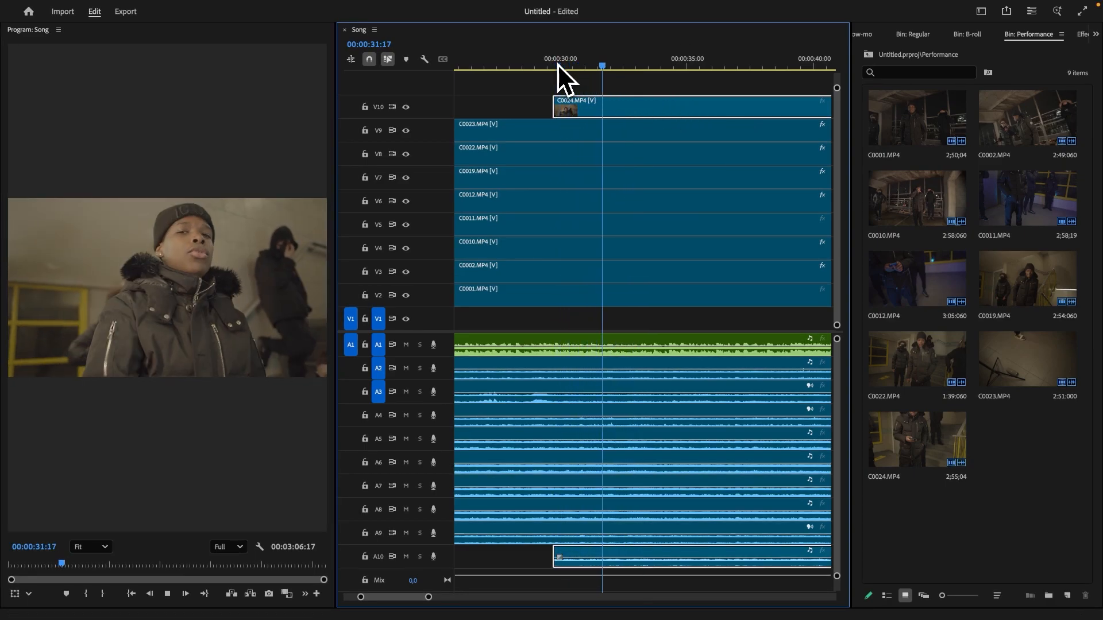
key(c)
click(610, 108)
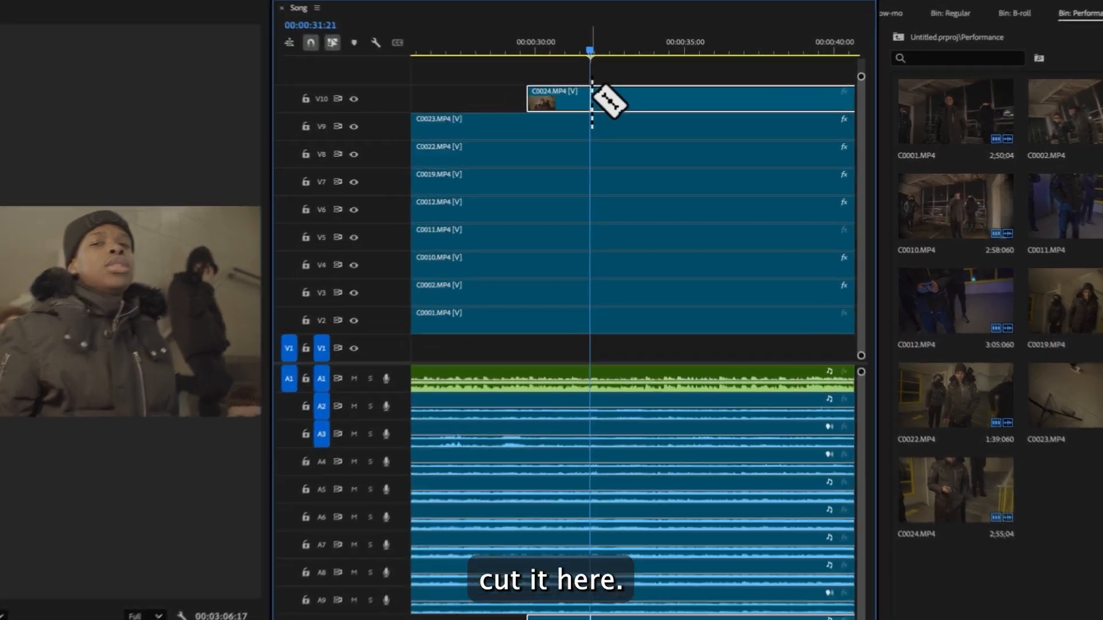
key(v)
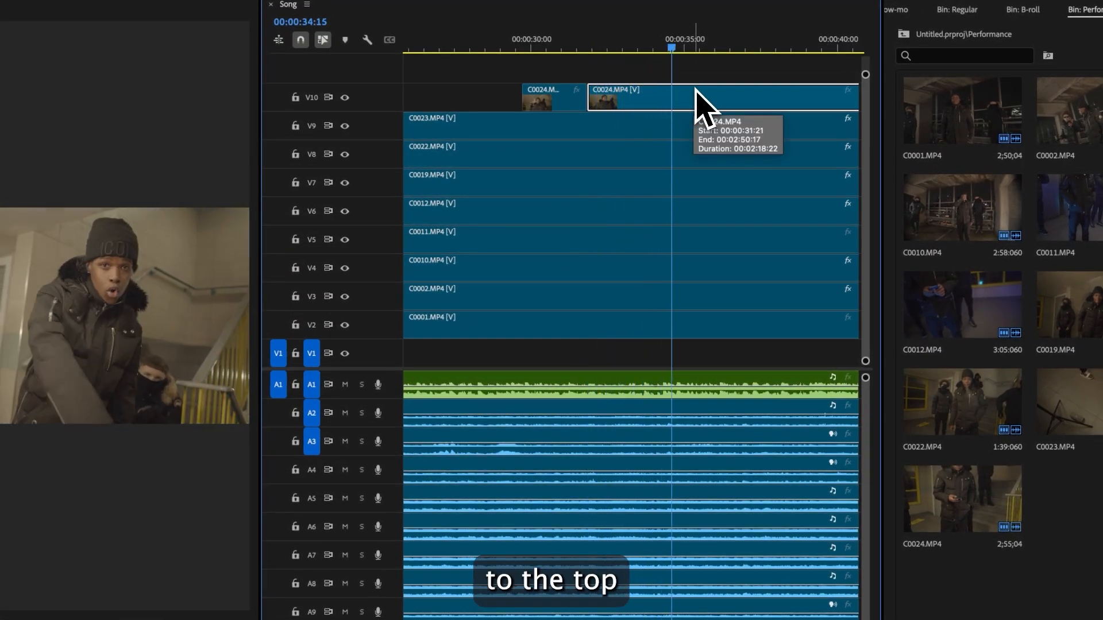
click(671, 47)
drag(671, 47, 656, 48)
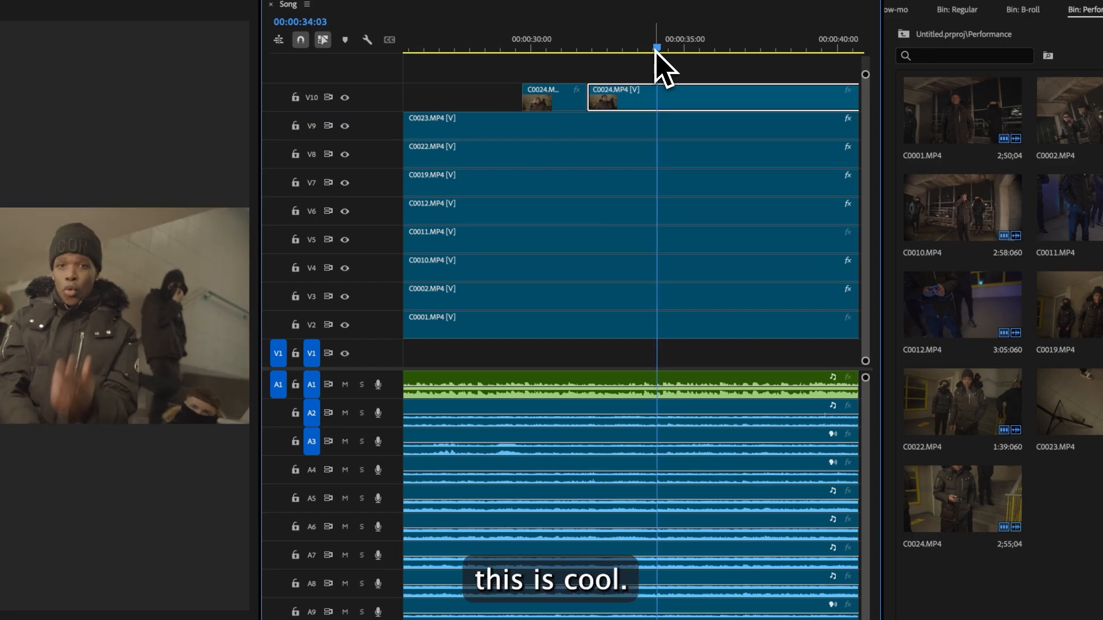
key(c)
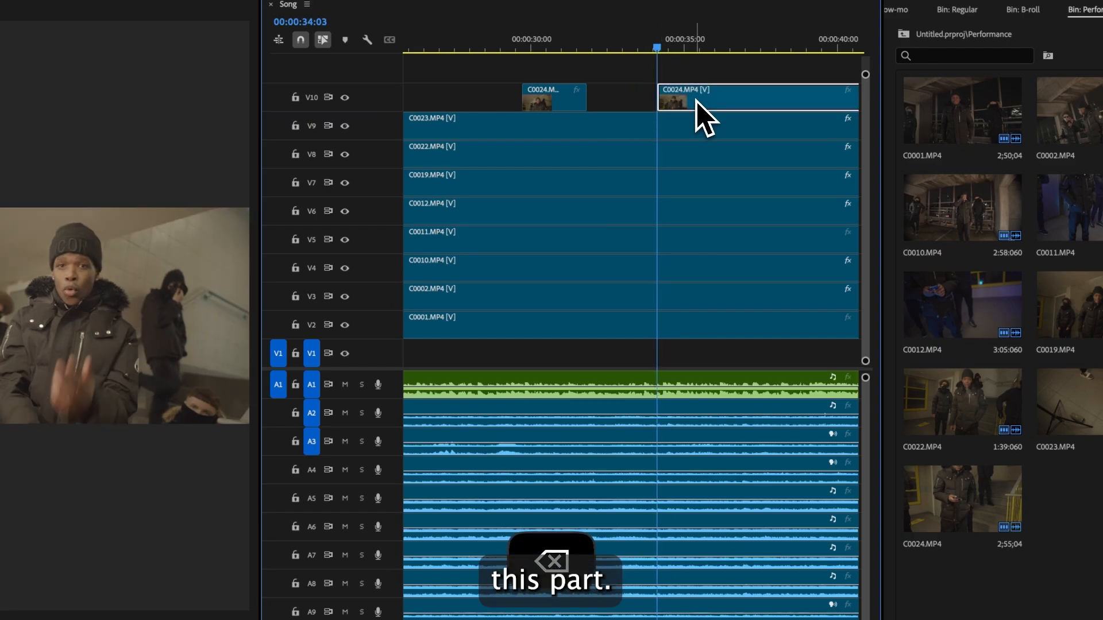
key(space)
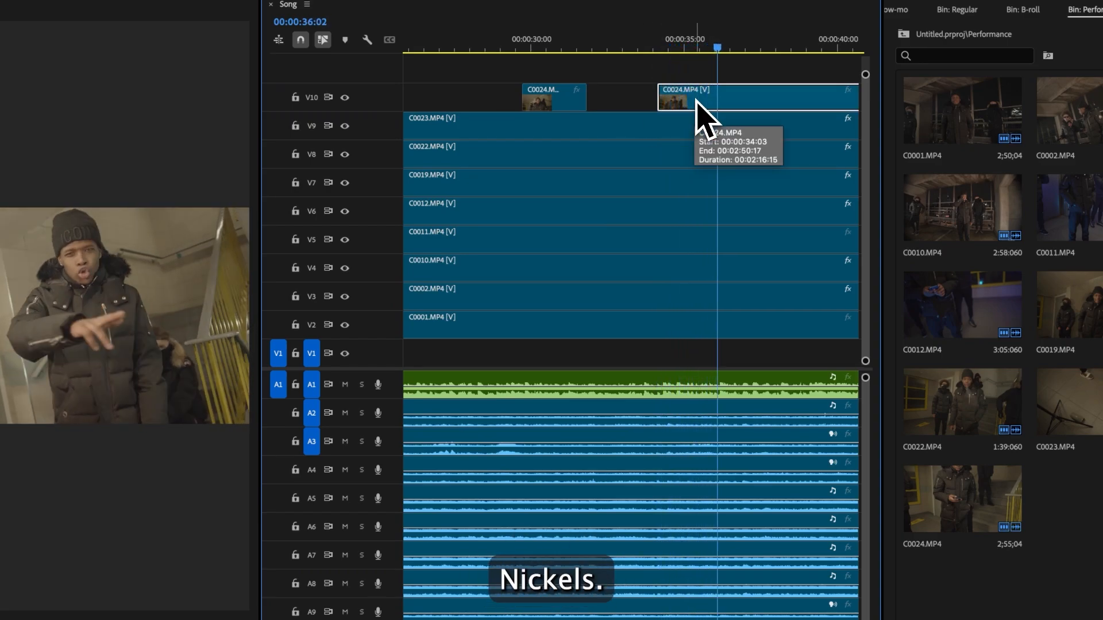
key(space)
key(c)
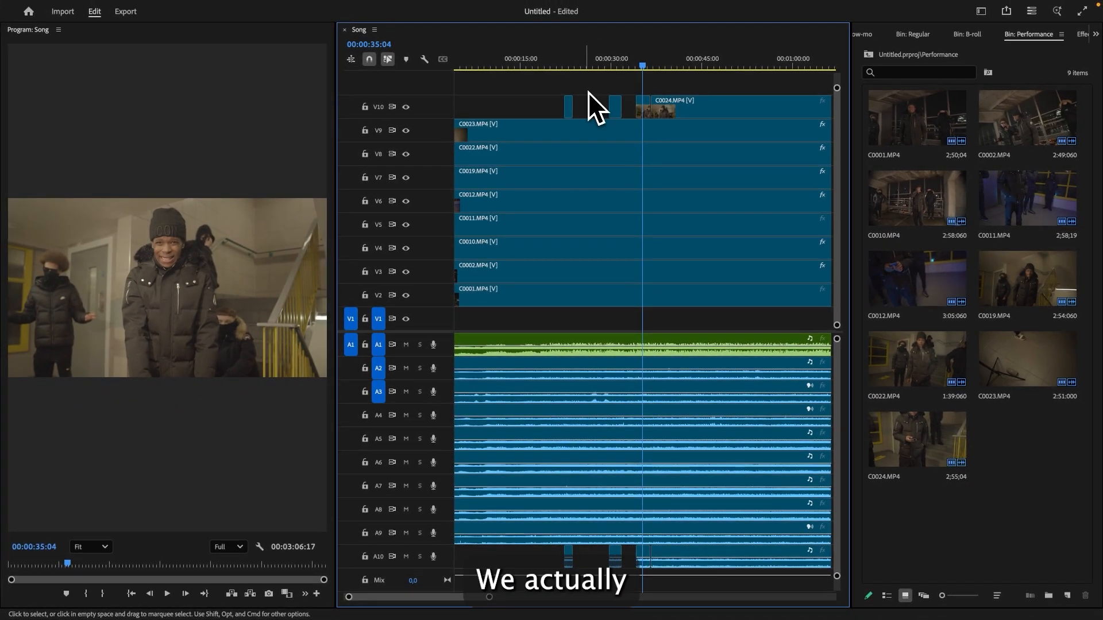
- Preview the Song sequence from 00:00:21:17 and disable all clips on tracks V2 to V9 beneath the top C0024 clip
click(562, 67)
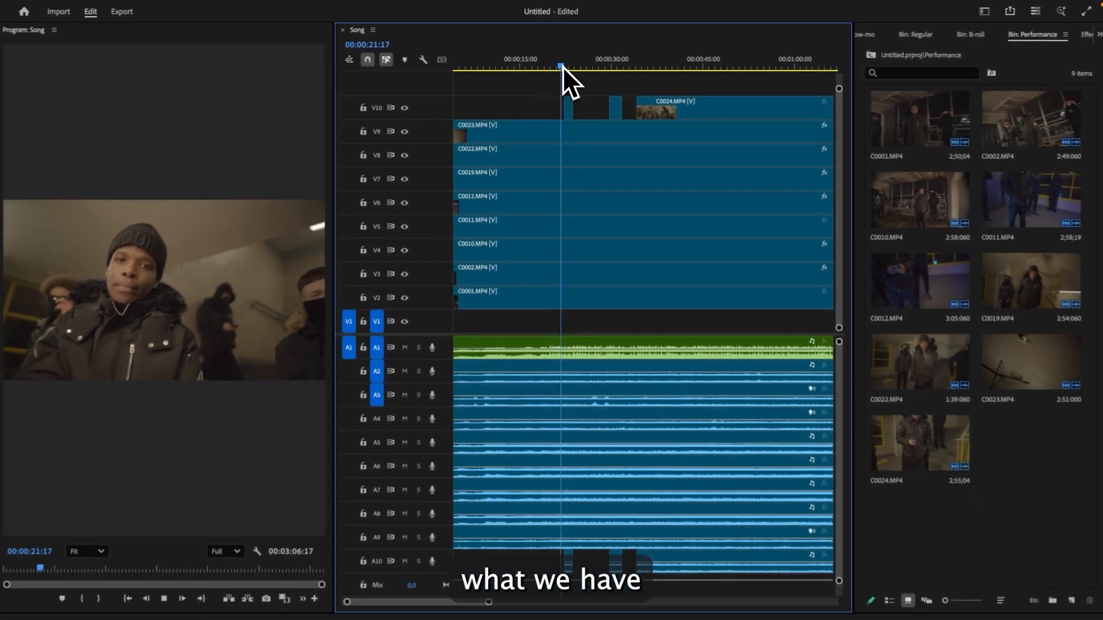
key(space)
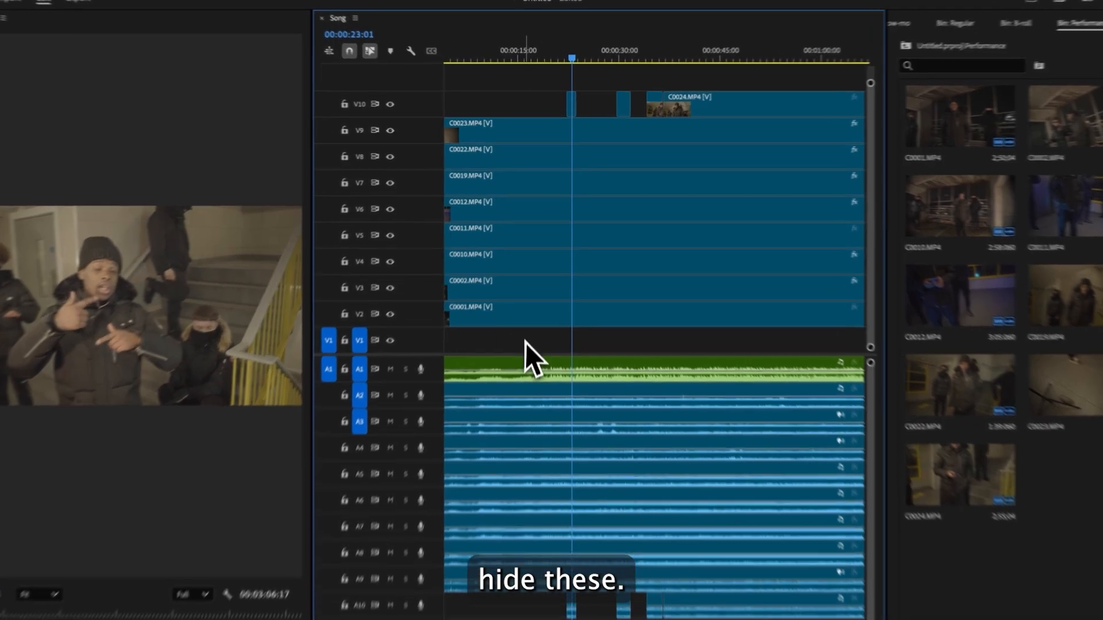
drag(527, 317, 468, 136)
right_click(517, 144)
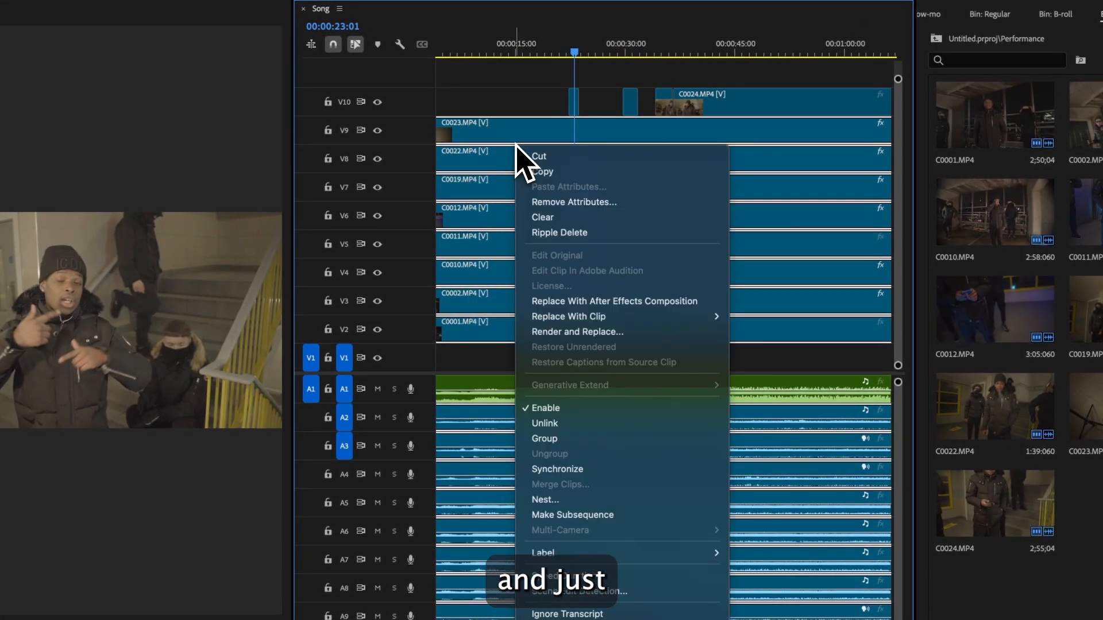
click(600, 368)
key(shift+e)
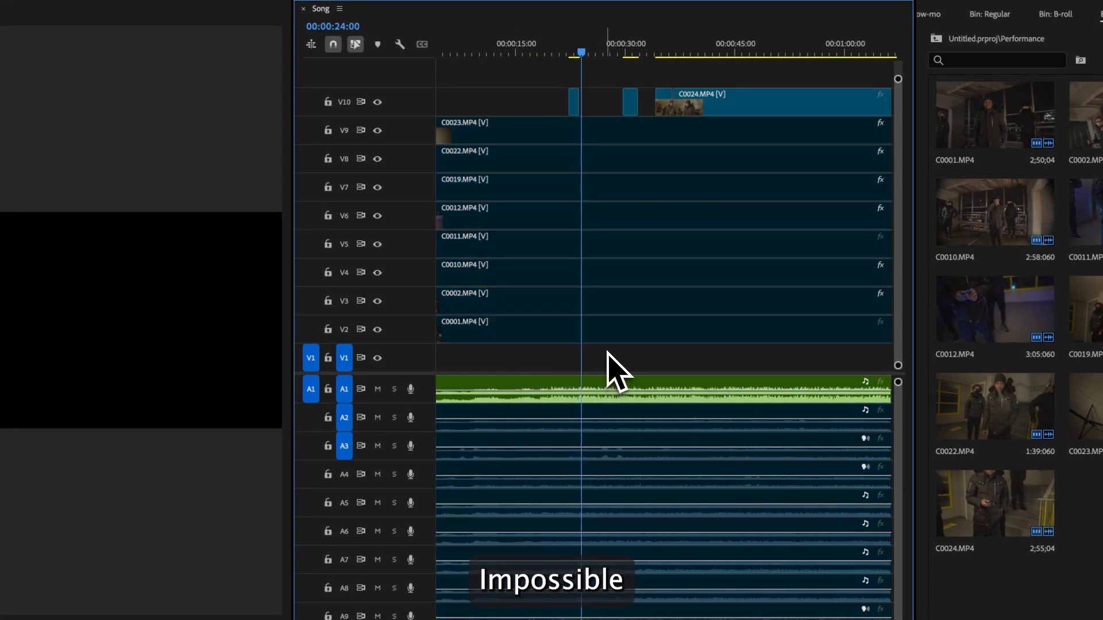
- Scrub through the top C0024 clip's cuts between 00:00:24:00 and 00:00:34:08
click(567, 53)
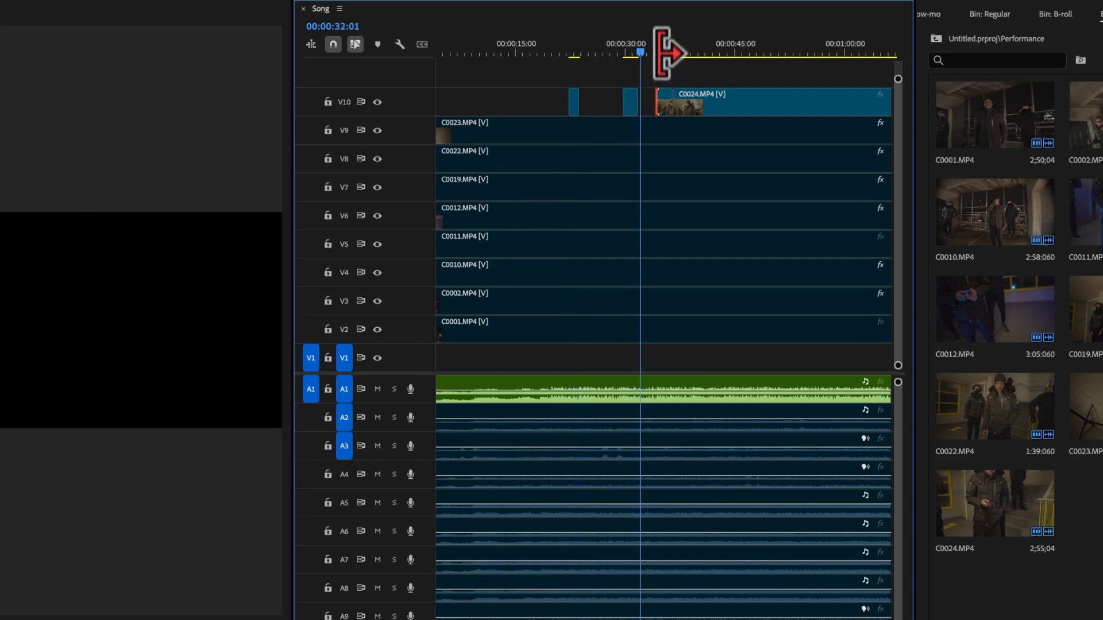
click(656, 52)
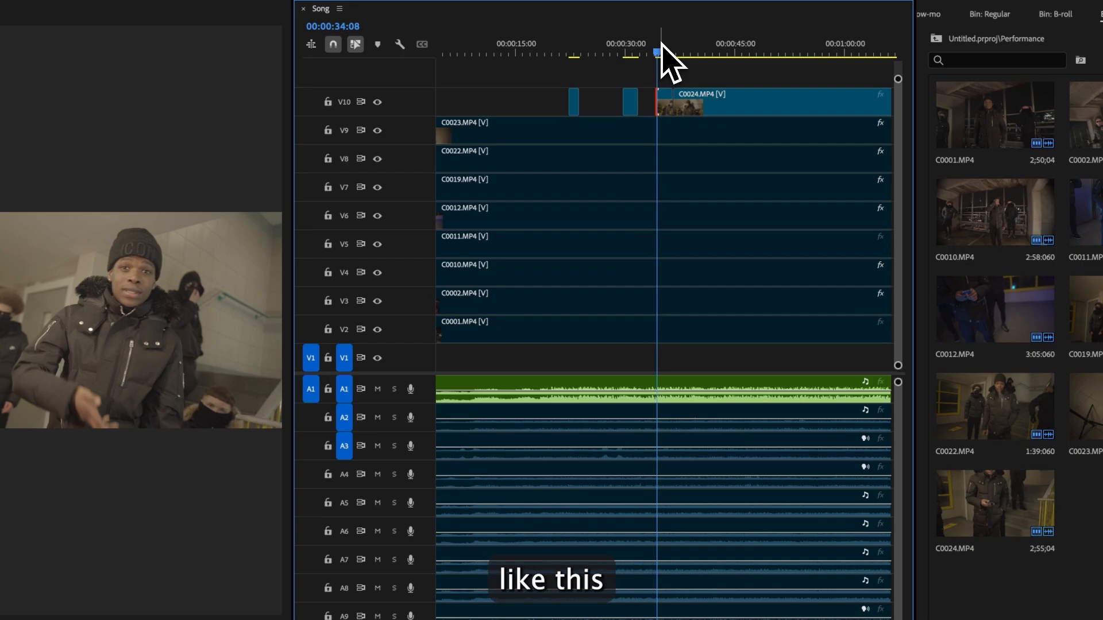
click(695, 135)
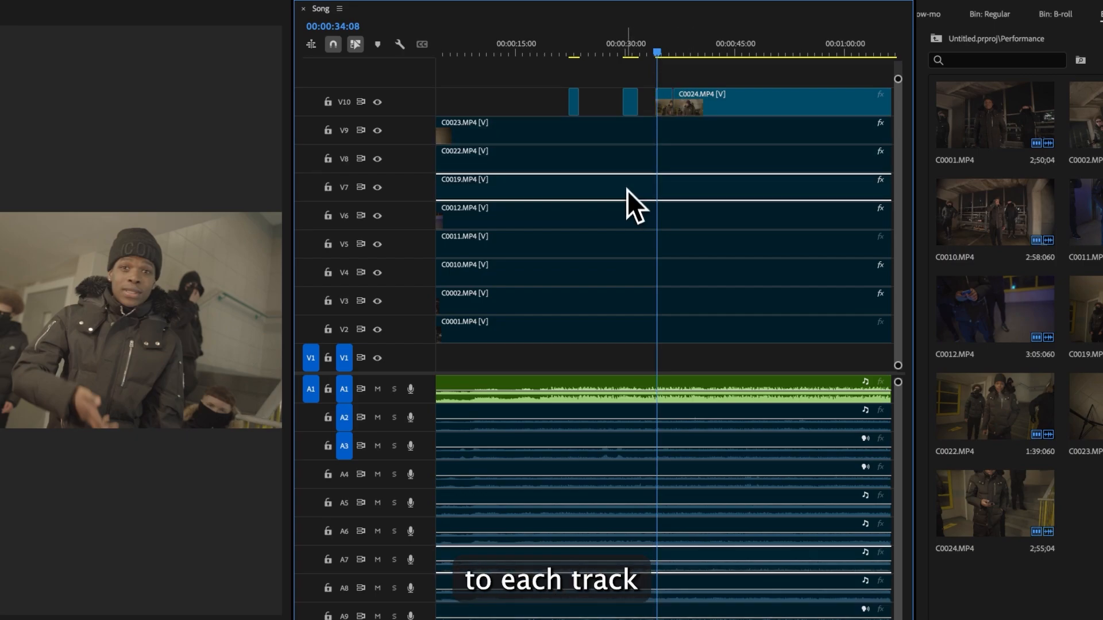
click(625, 215)
click(618, 248)
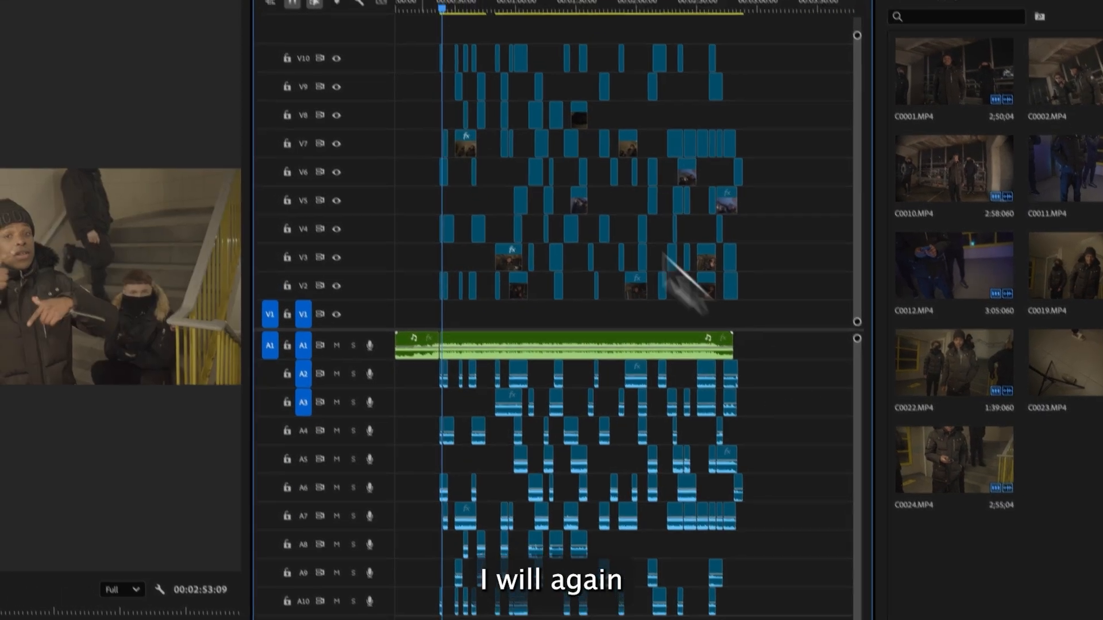
- Select all clips in the sequence and enable them
drag(411, 19, 775, 311)
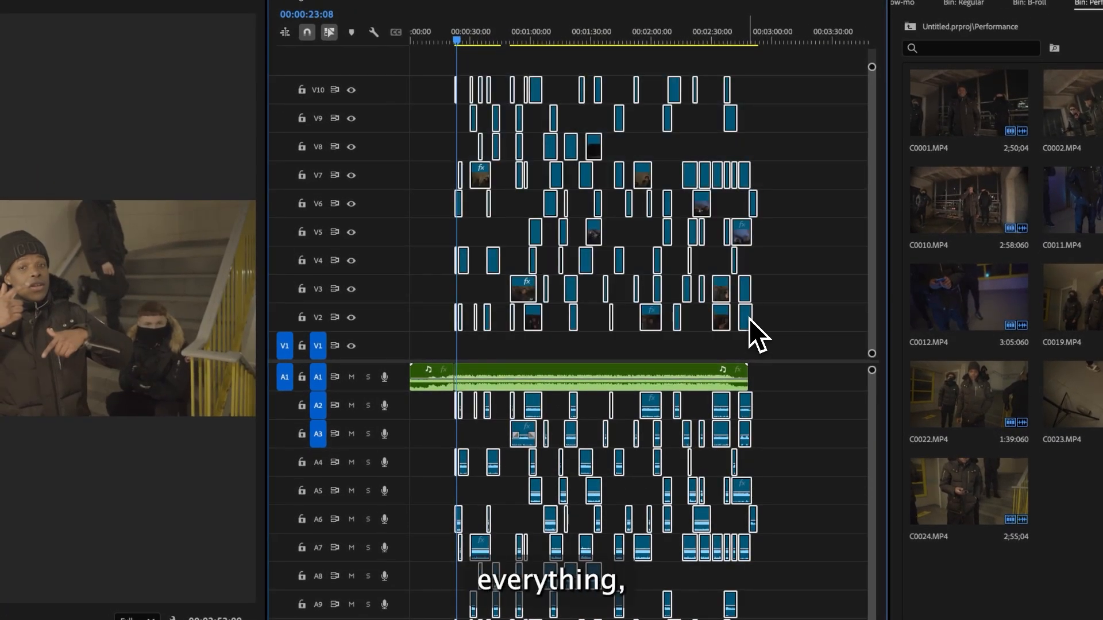
right_click(749, 319)
click(830, 604)
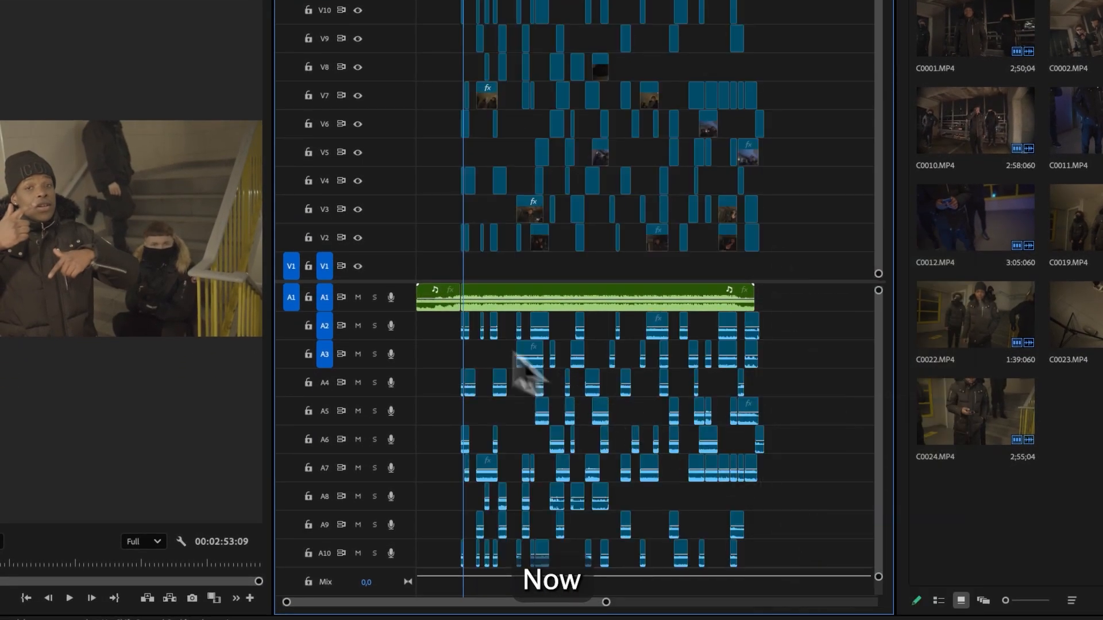
- Delete all audio clips on tracks A2 to A10, keeping only the song on A1
drag(443, 314, 765, 569)
key(Delete)
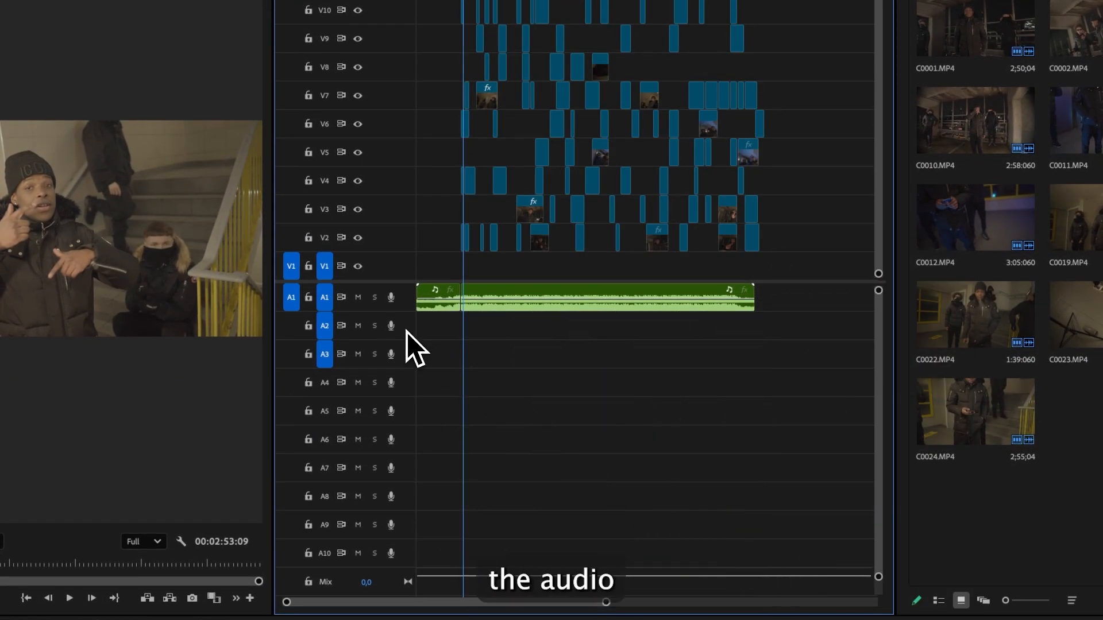
- Delete all empty audio tracks from the sequence
right_click(415, 347)
click(468, 437)
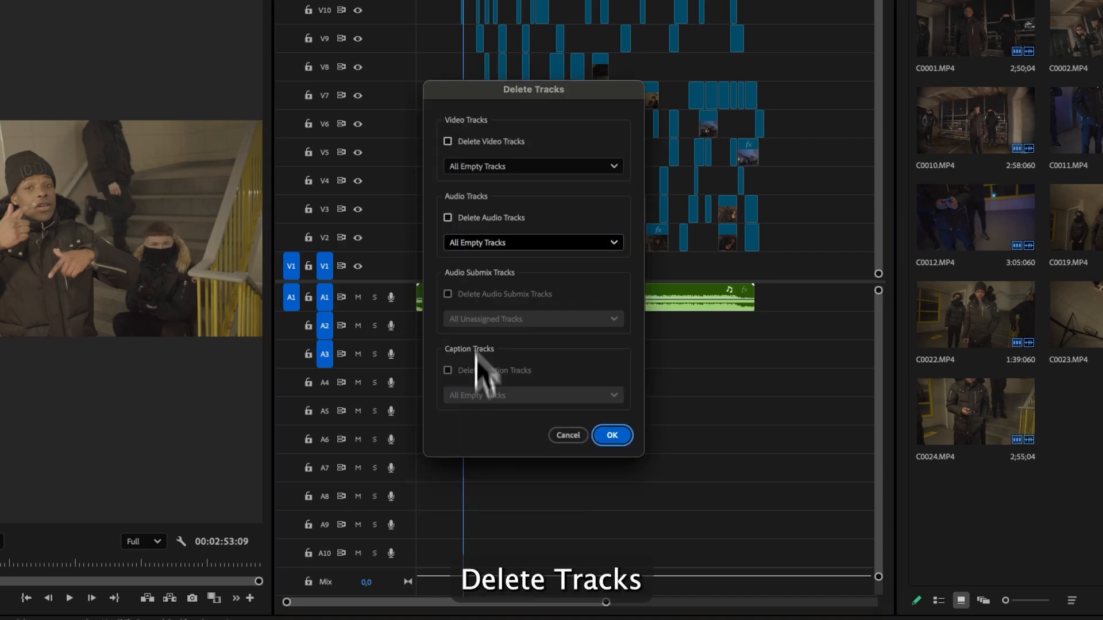
click(485, 243)
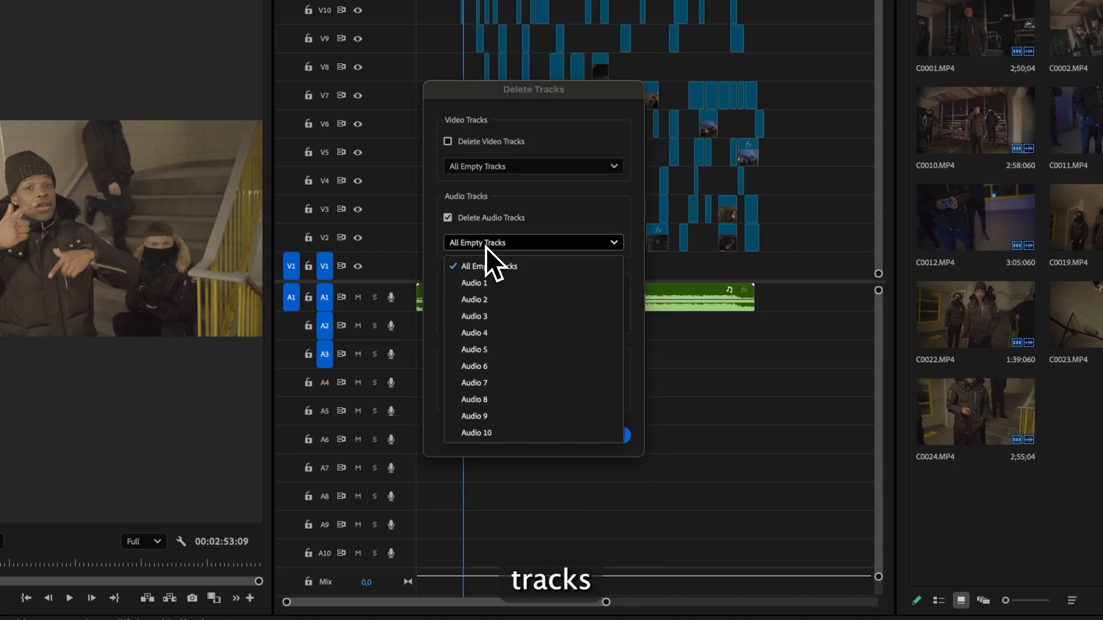
click(483, 267)
click(612, 435)
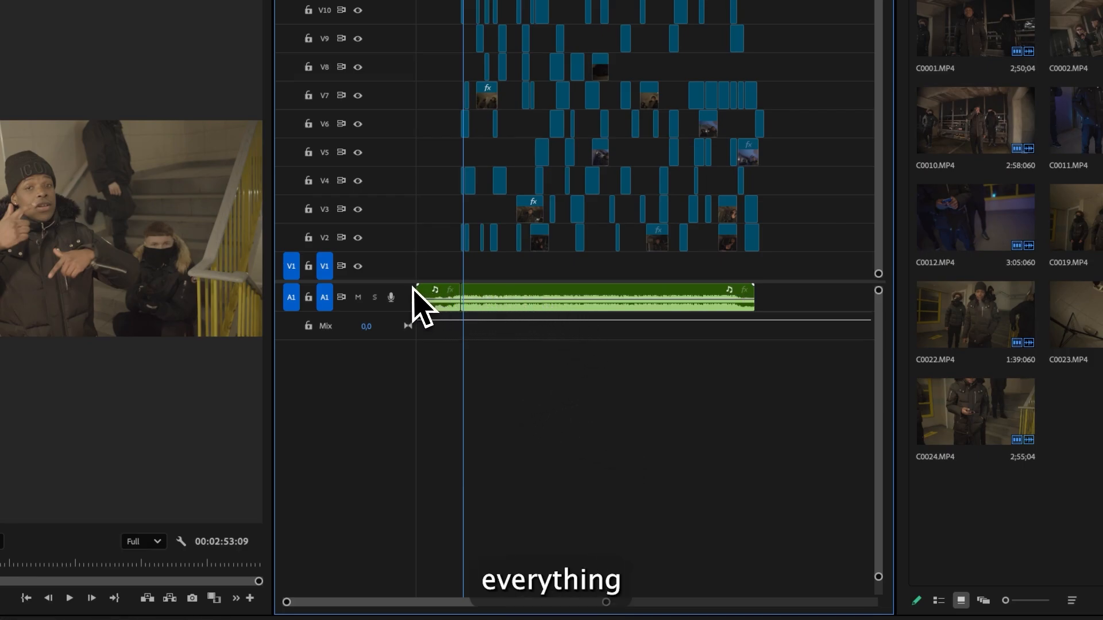
- Preview the section from 00:00:22:09 and disable the top C0024 clip on V10
drag(408, 284, 419, 515)
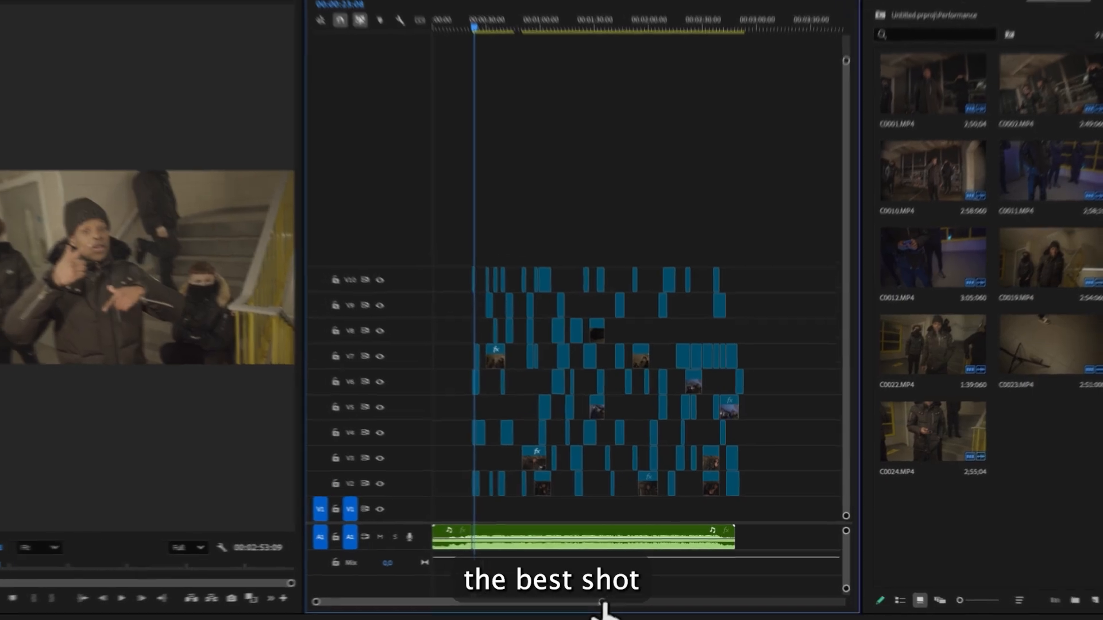
drag(612, 597, 482, 598)
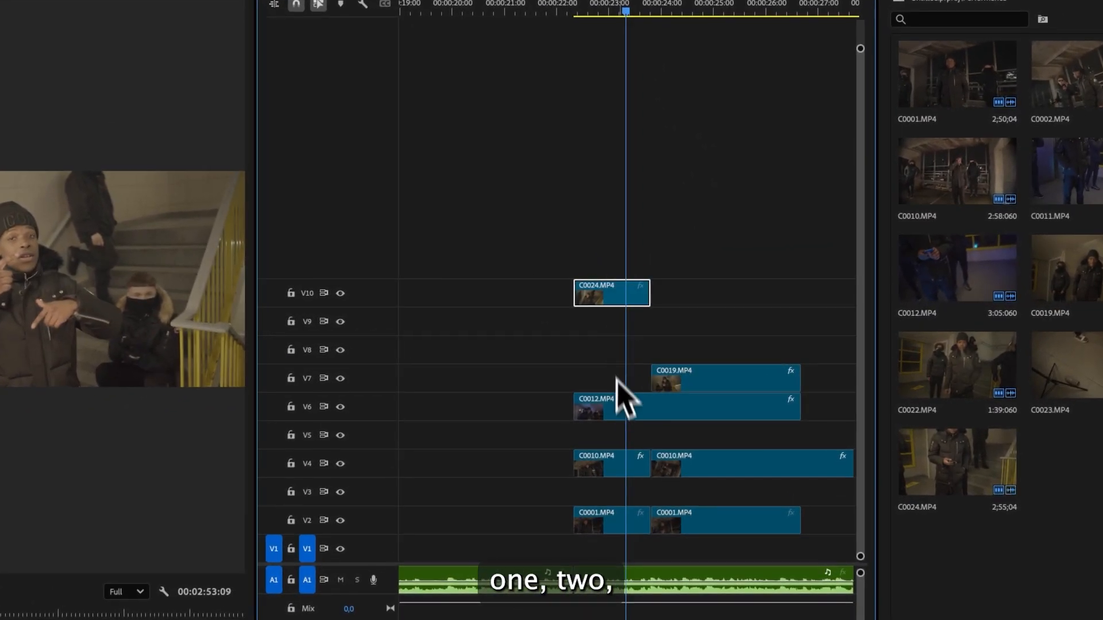
click(649, 518)
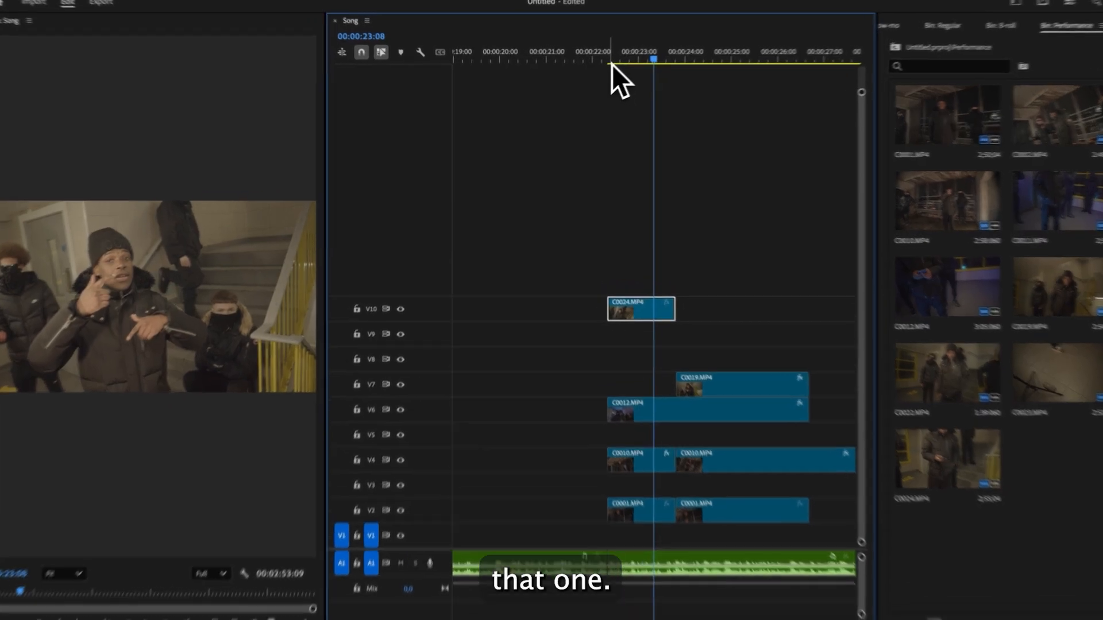
click(601, 68)
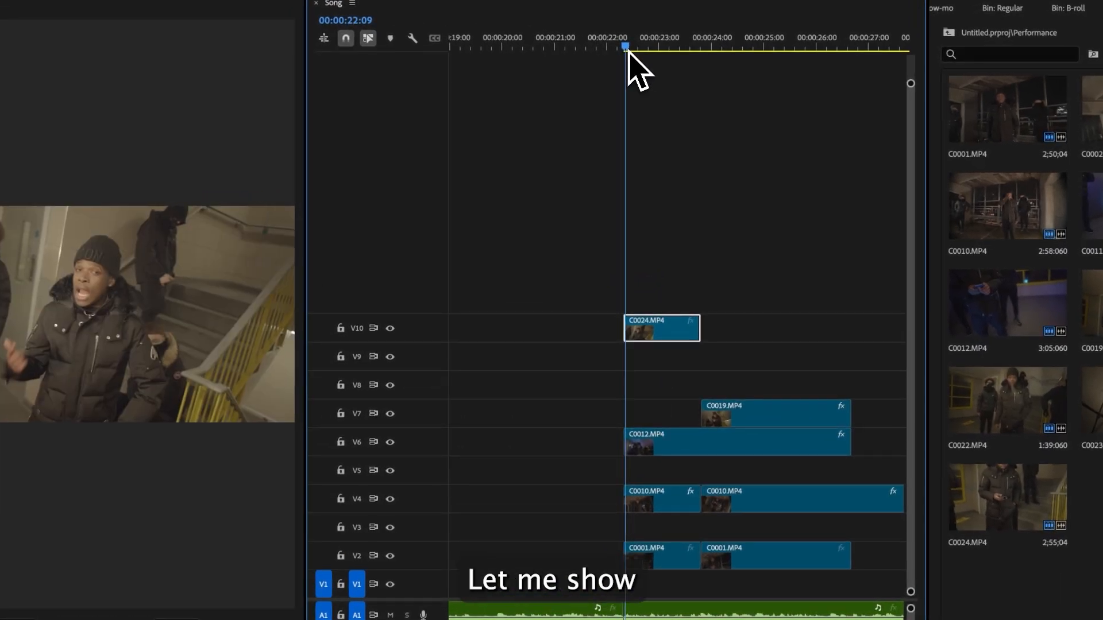
key(space)
key(space)
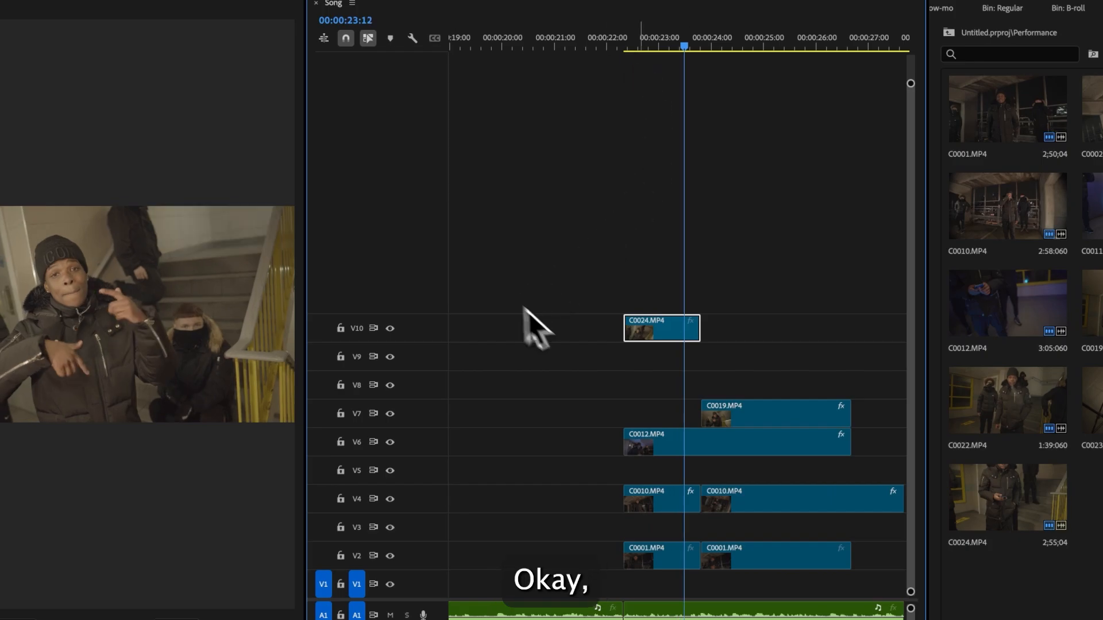
key(shift+super+e)
- Preview from 00:00:22:10 and disable the C0012 clip on V6
click(627, 39)
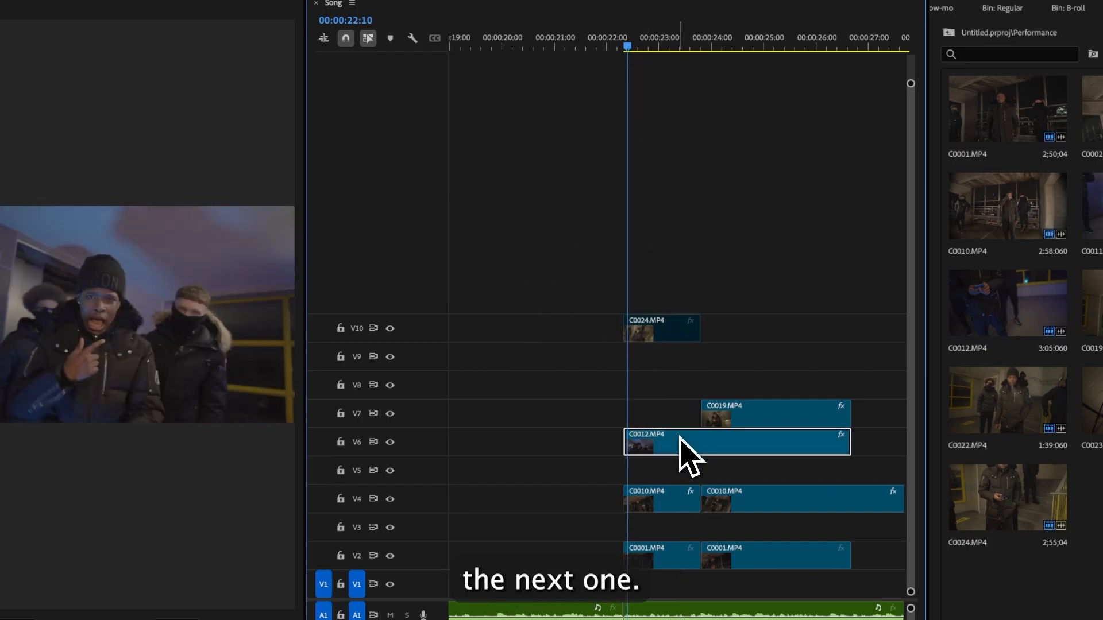
key(space)
- Disable the first C0010 clip on V4
key(space)
key(shift+super+e)
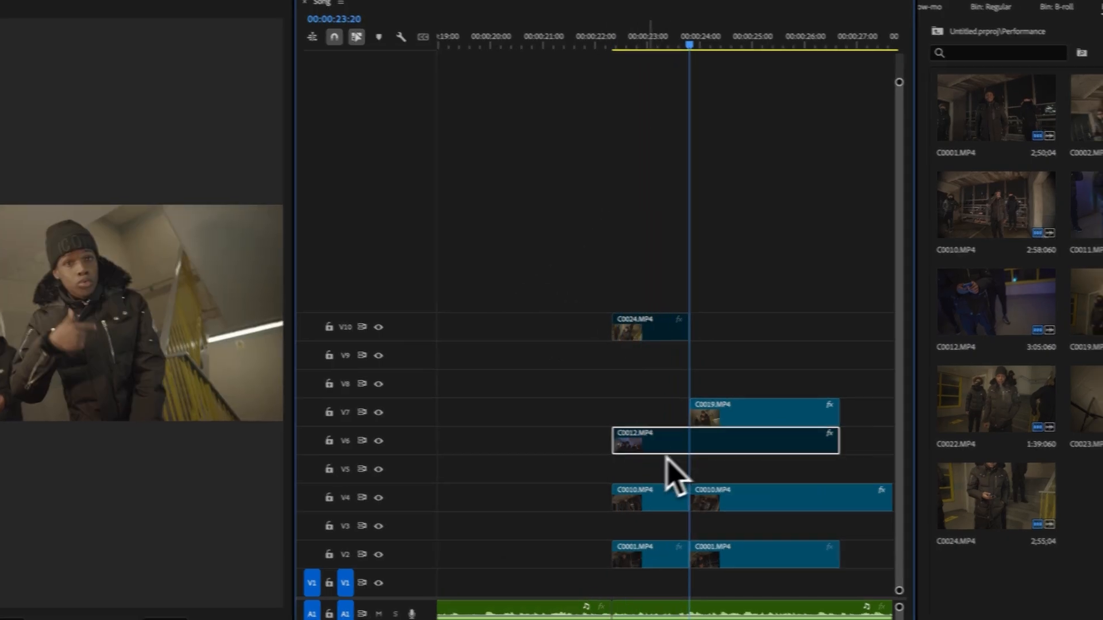
click(630, 36)
key(space)
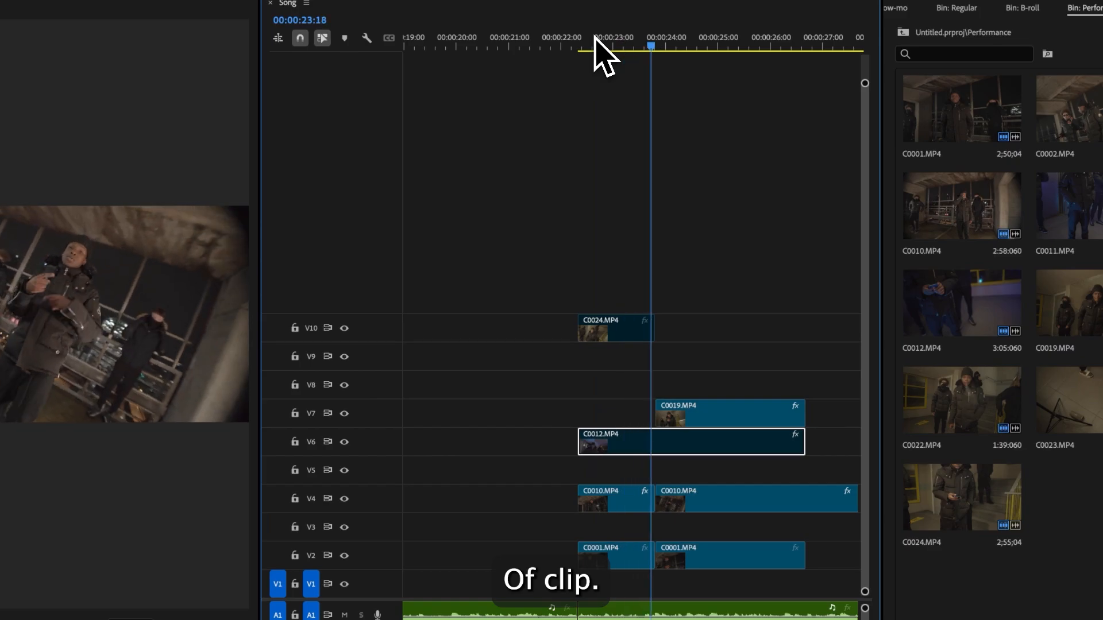
click(618, 499)
key(shift+super+e)
- Preview the section and undo the last clip disable
click(620, 555)
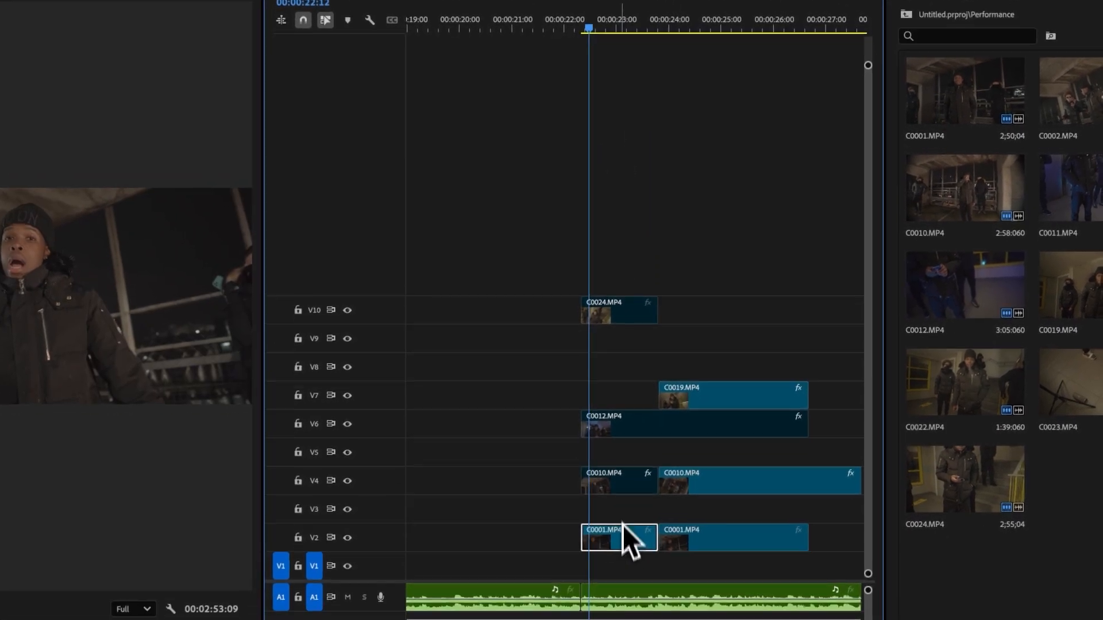
key(space)
key(space)
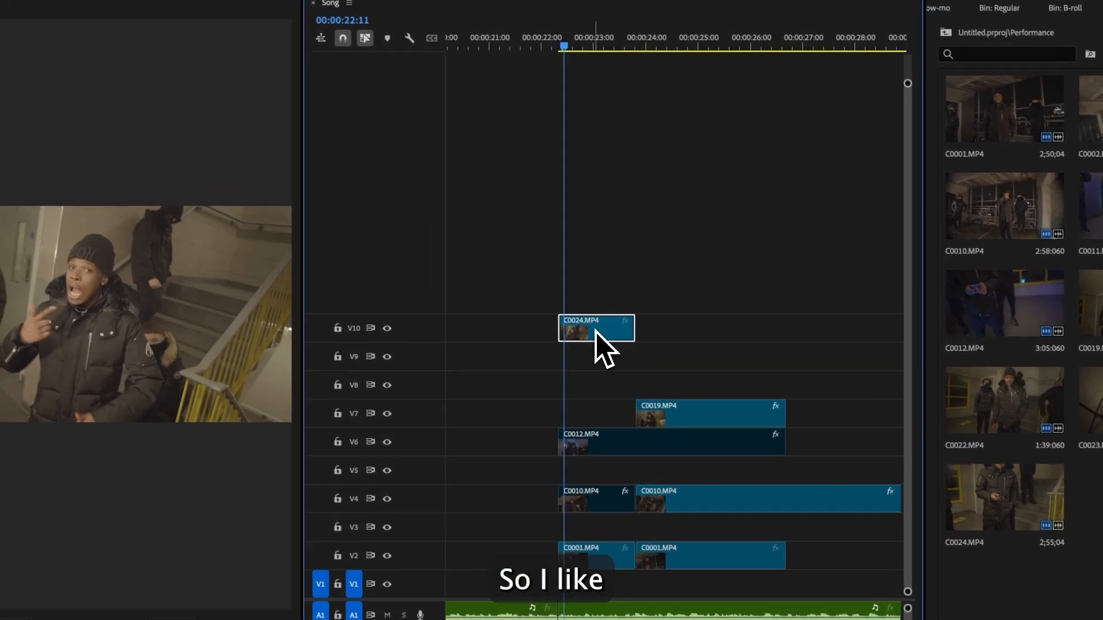
scroll(582, 339, right, 3)
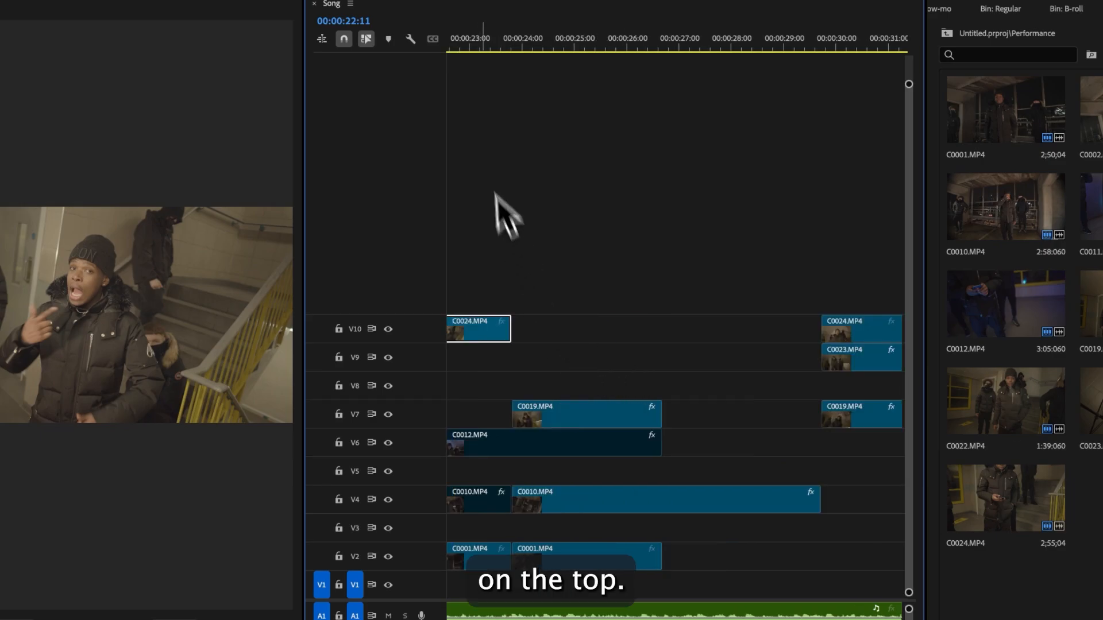
click(515, 44)
key(super+z)
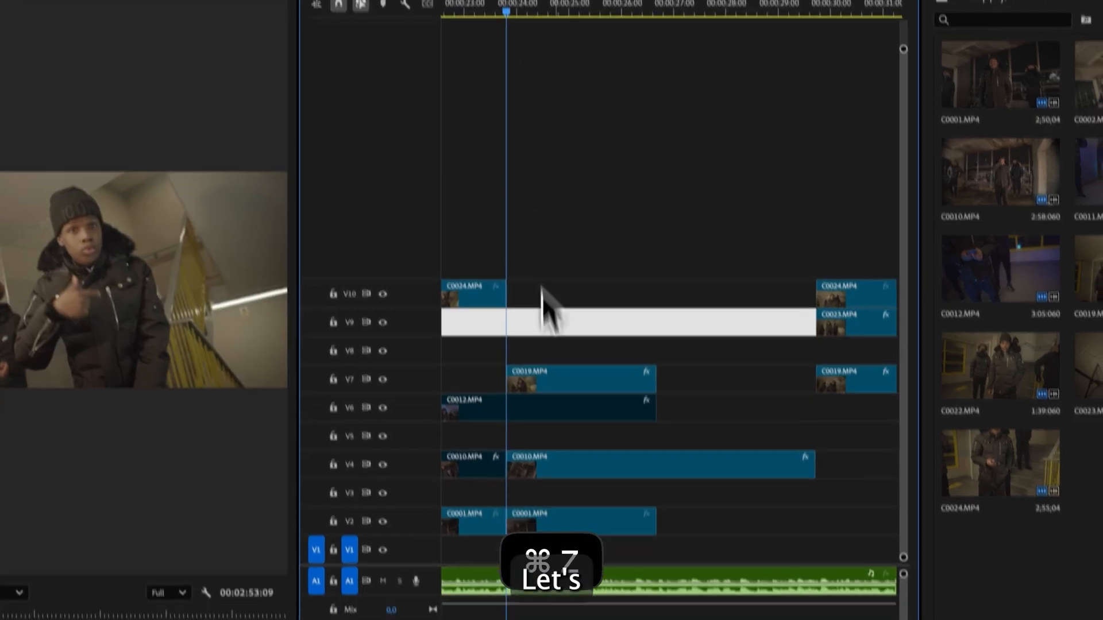
- Preview the C0019 clip on V7 and disable it
click(555, 416)
key(space)
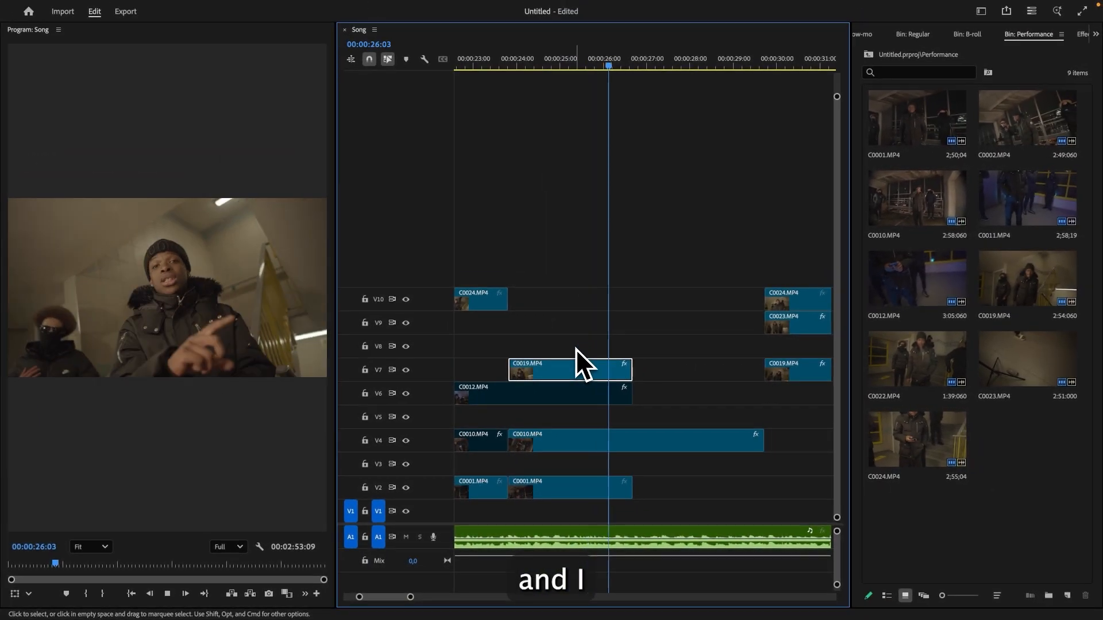
key(super+shift+e)
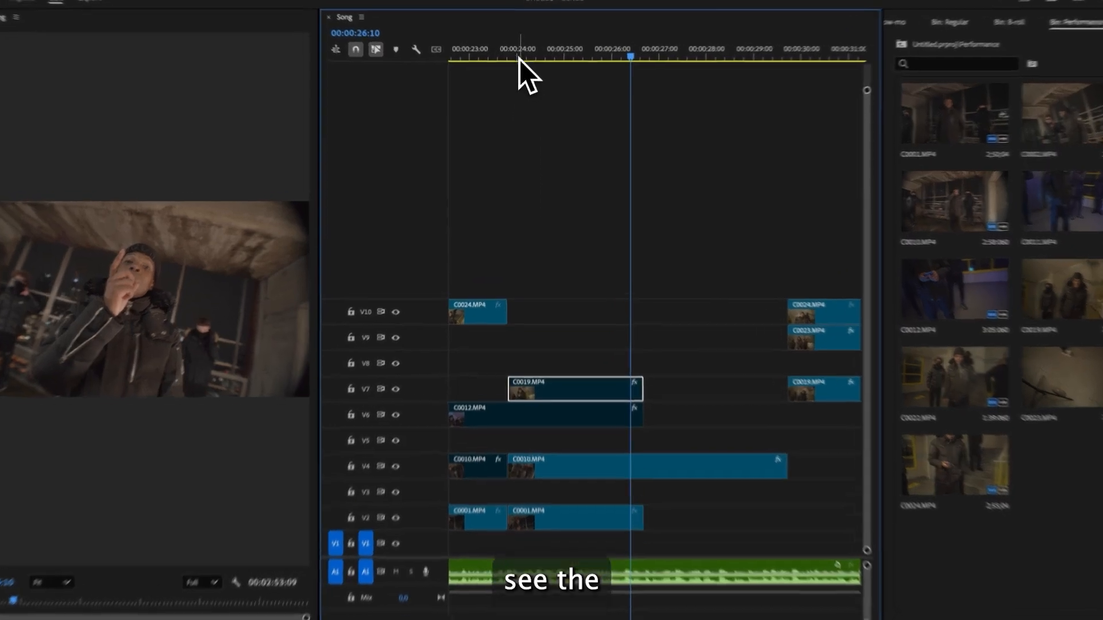
- Re-enable and then disable again the C0012 clip on V6 while previewing
click(518, 56)
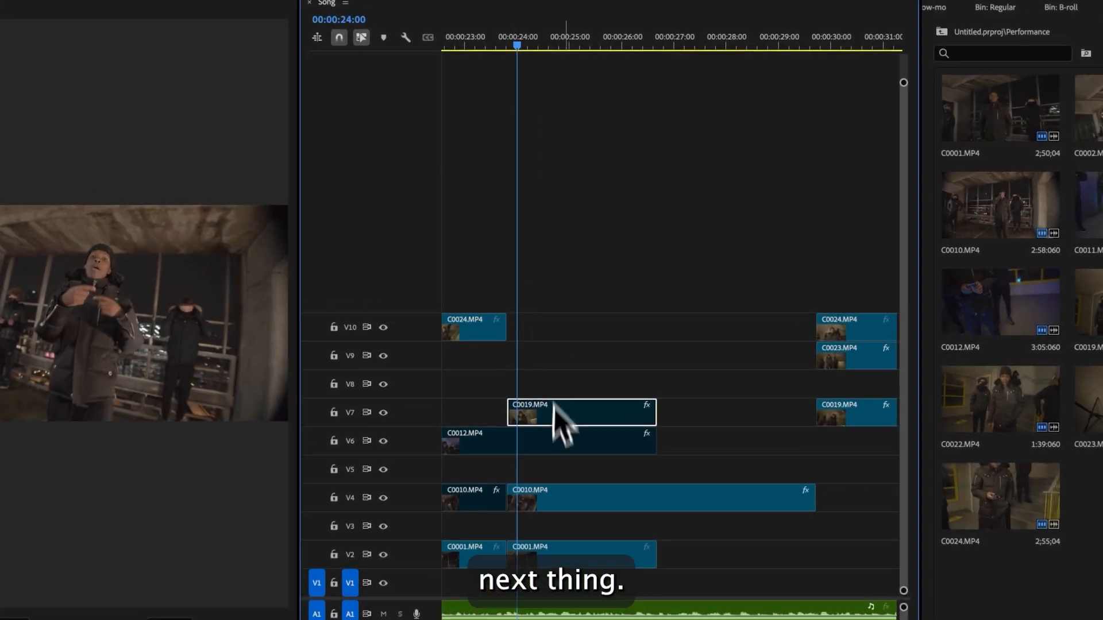
click(554, 418)
key(super+shift+e)
key(space)
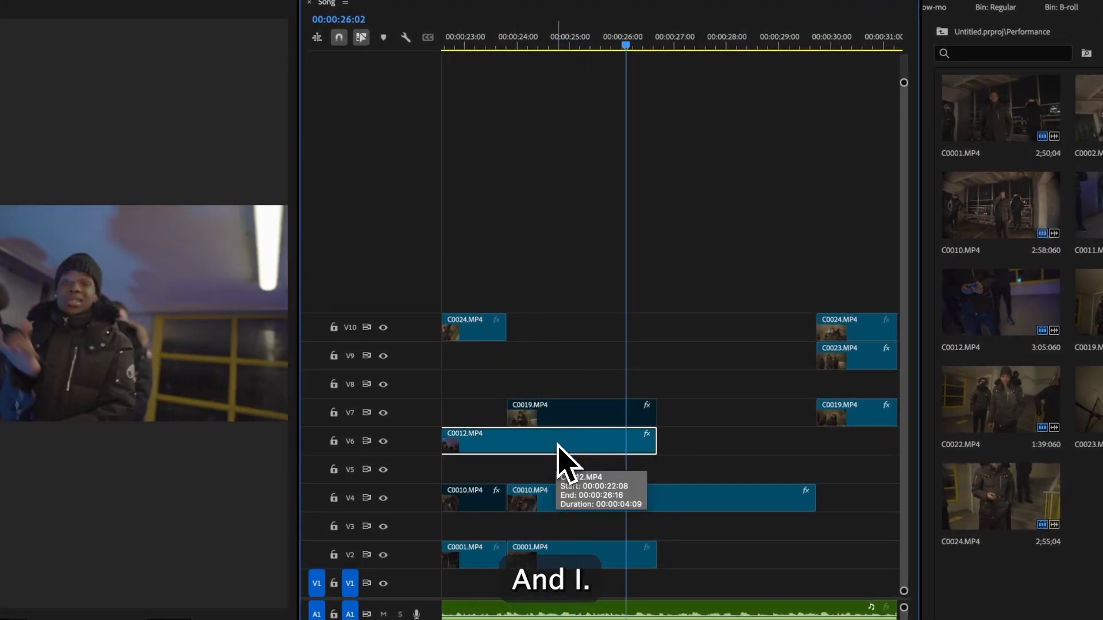
key(super+shift+e)
- Disable the second C0010 clip on V4
click(498, 50)
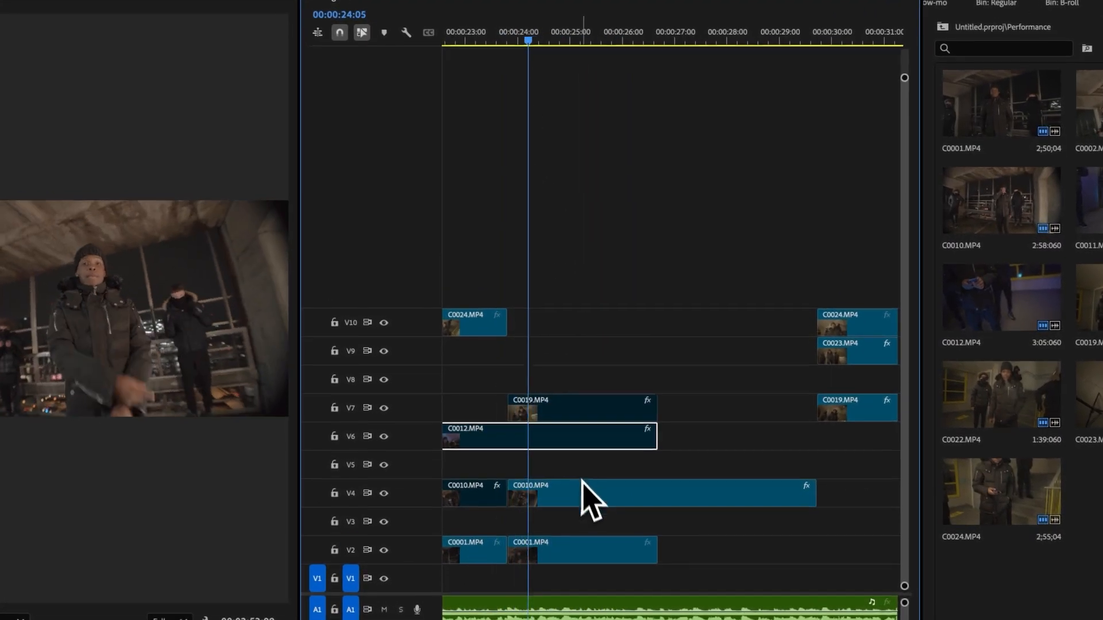
click(583, 495)
key(super+shift+e)
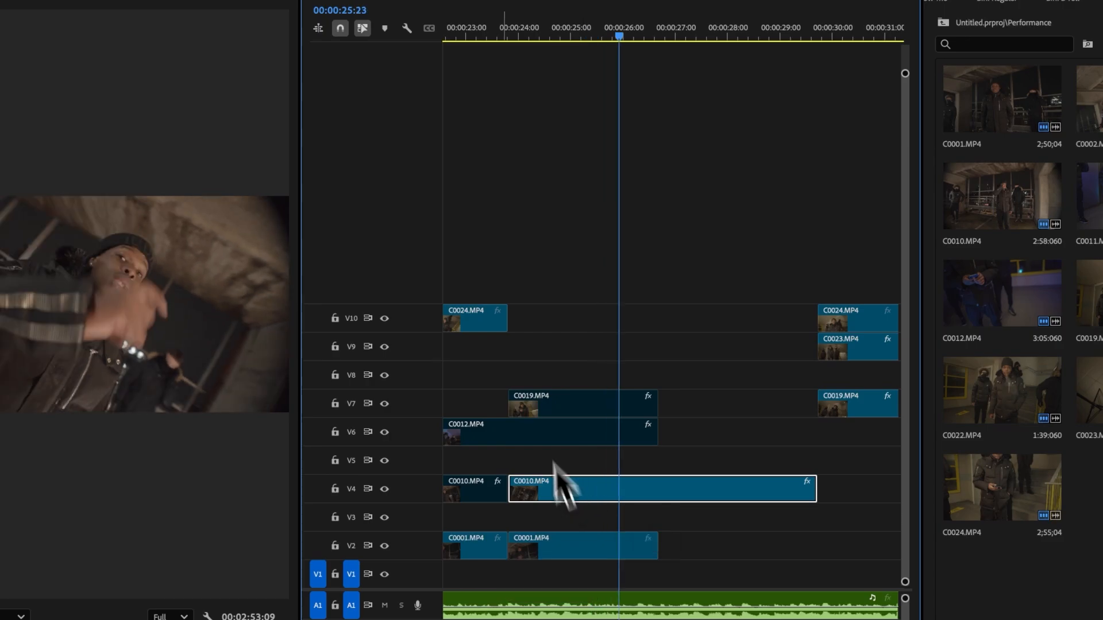
- Scrub through the section and re-enable the second C0010 clip on V4
click(519, 38)
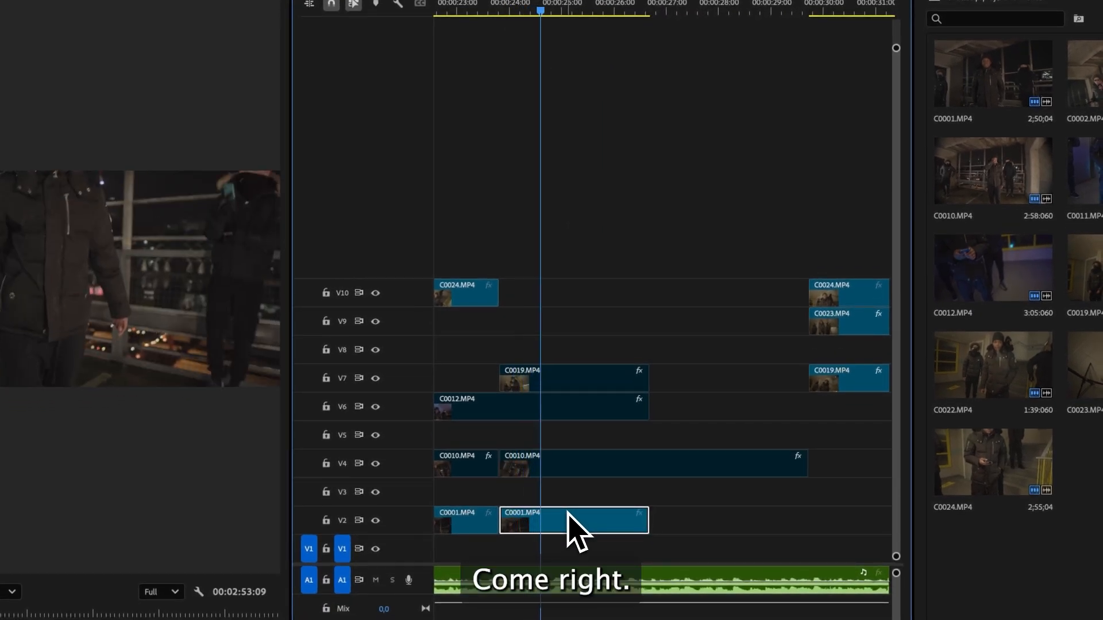
click(537, 468)
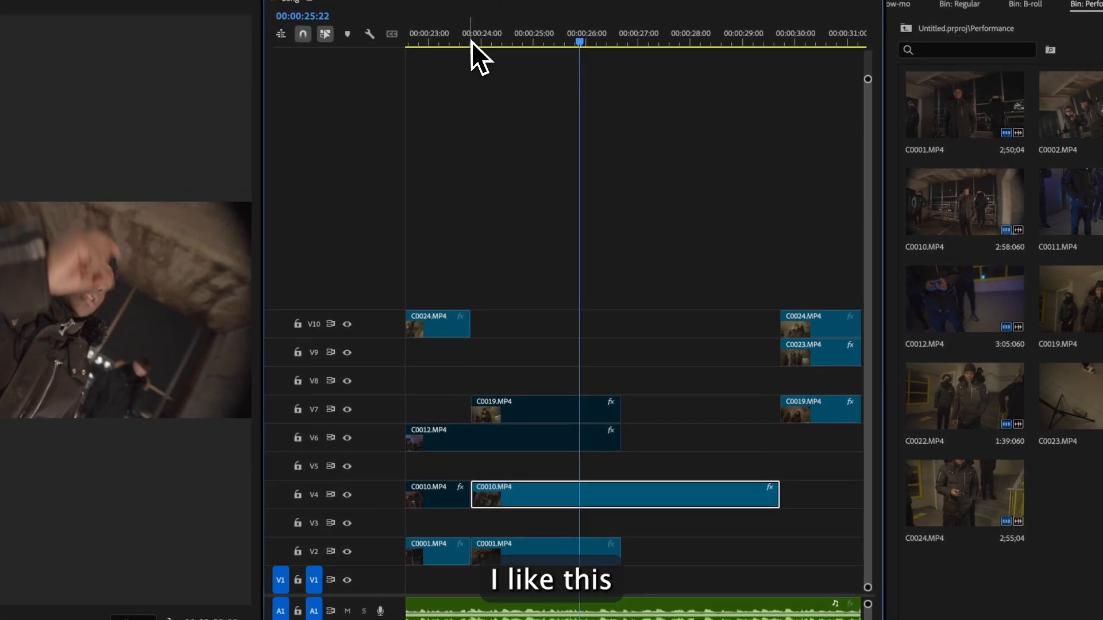
click(497, 8)
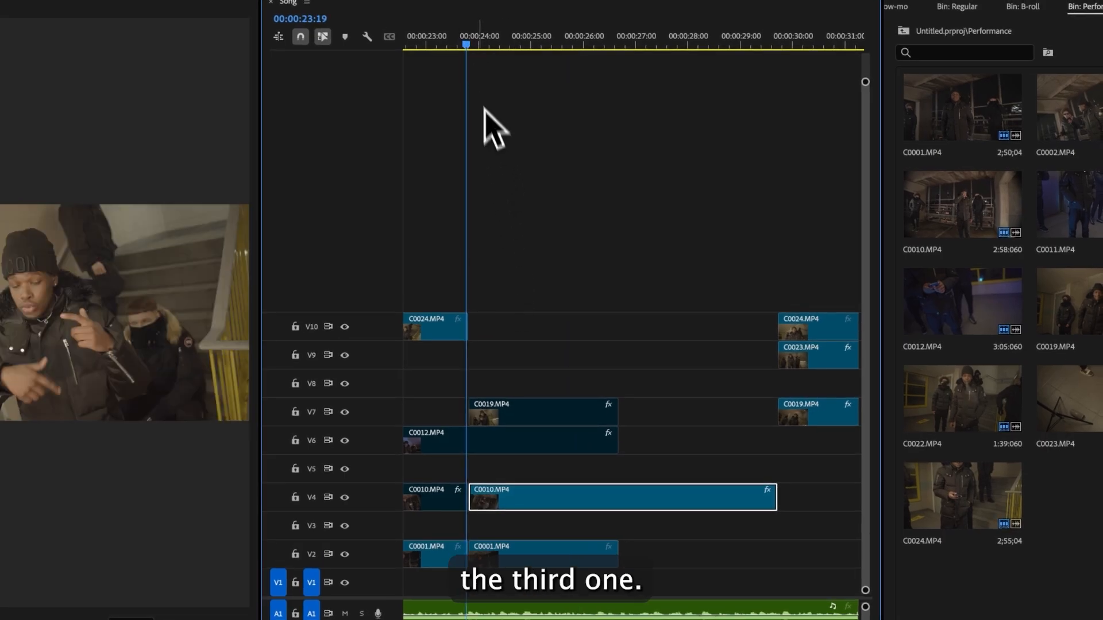
drag(469, 47, 566, 70)
drag(865, 607, 868, 618)
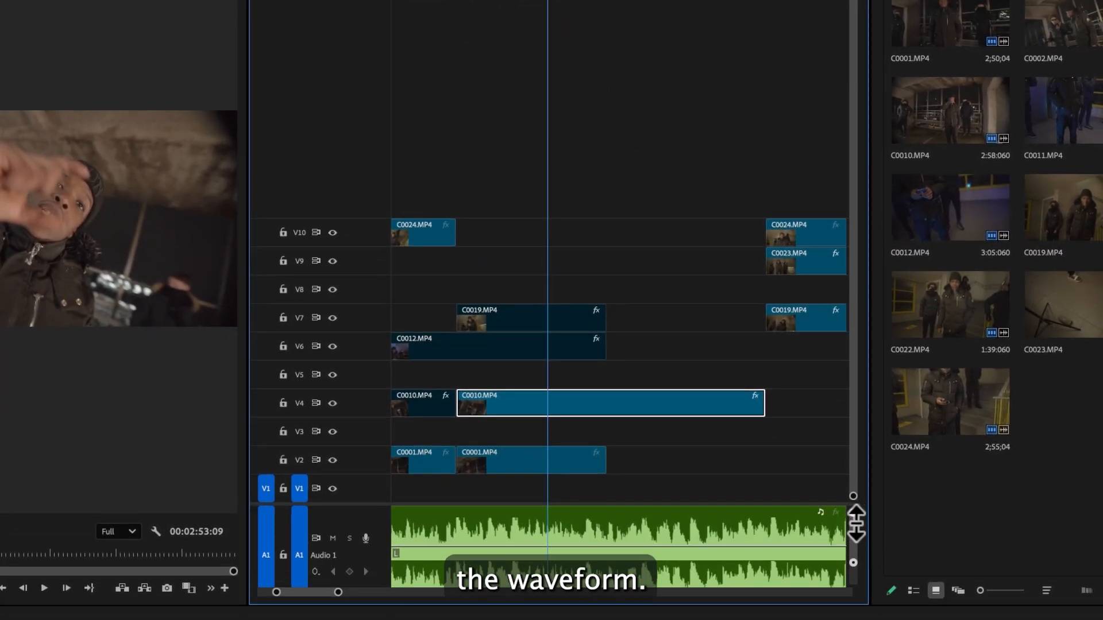
click(585, 538)
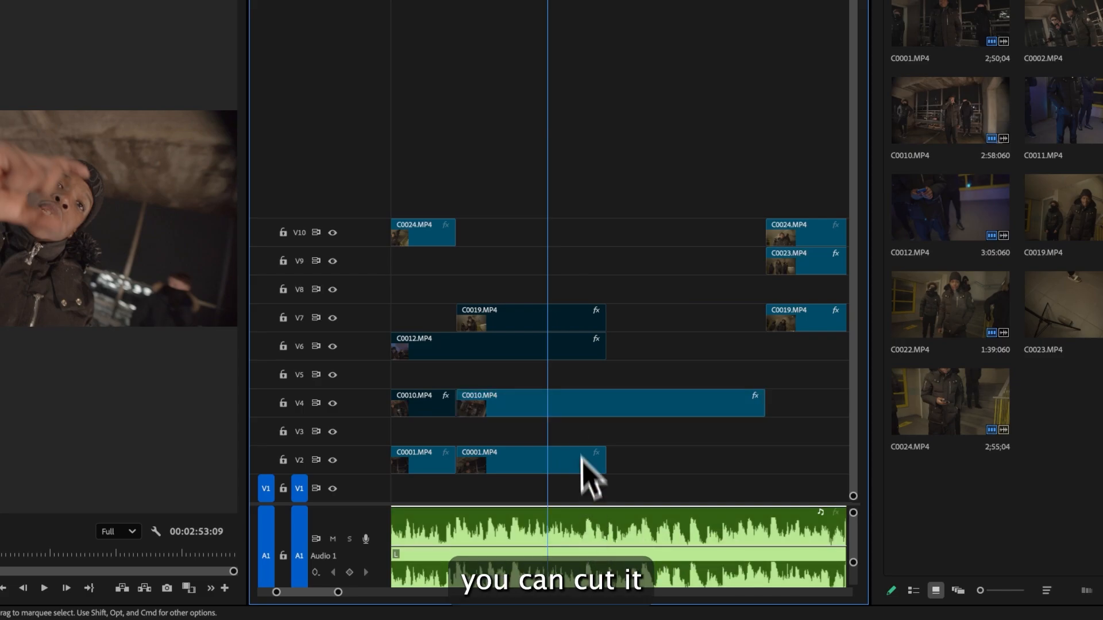
click(580, 409)
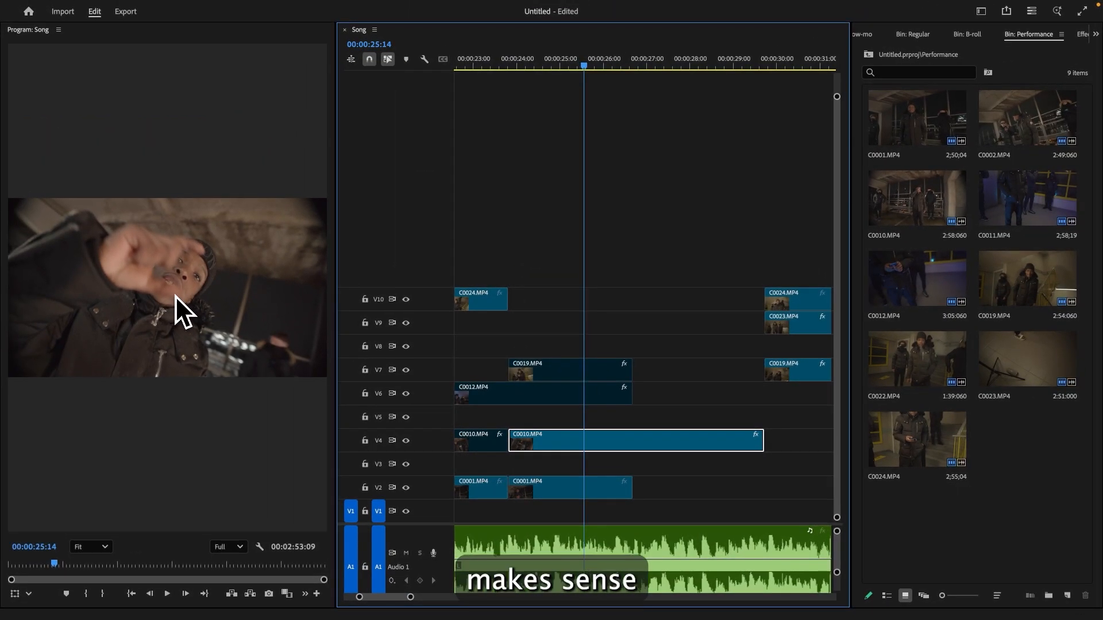
- Split the second C0010 clip on V4 at about 00:00:26:07 and move its first part up to V10
click(616, 64)
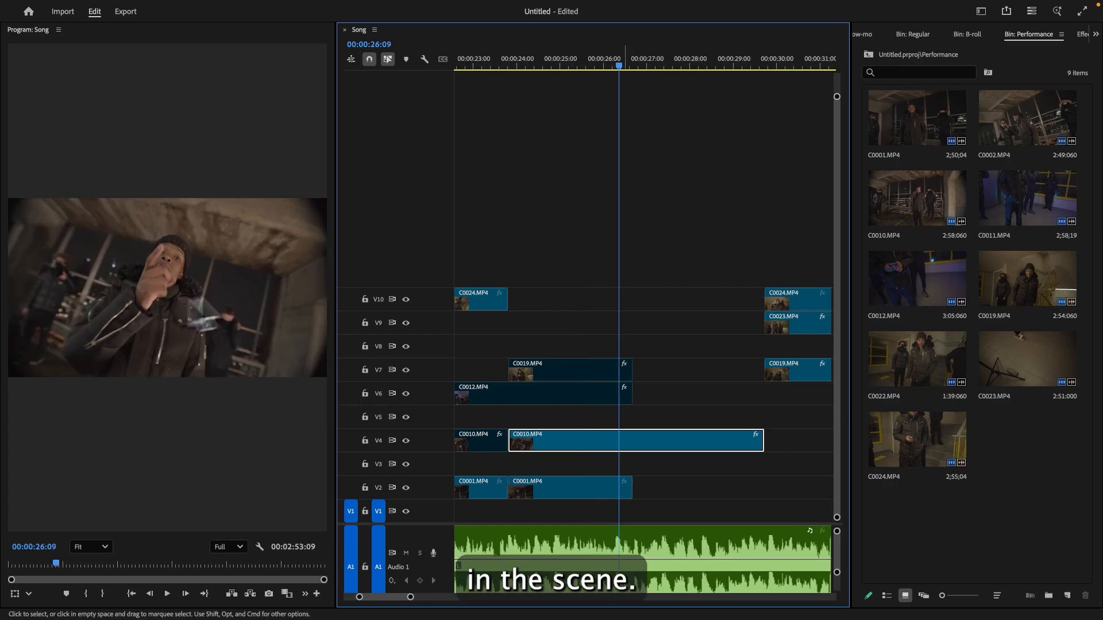
key(c)
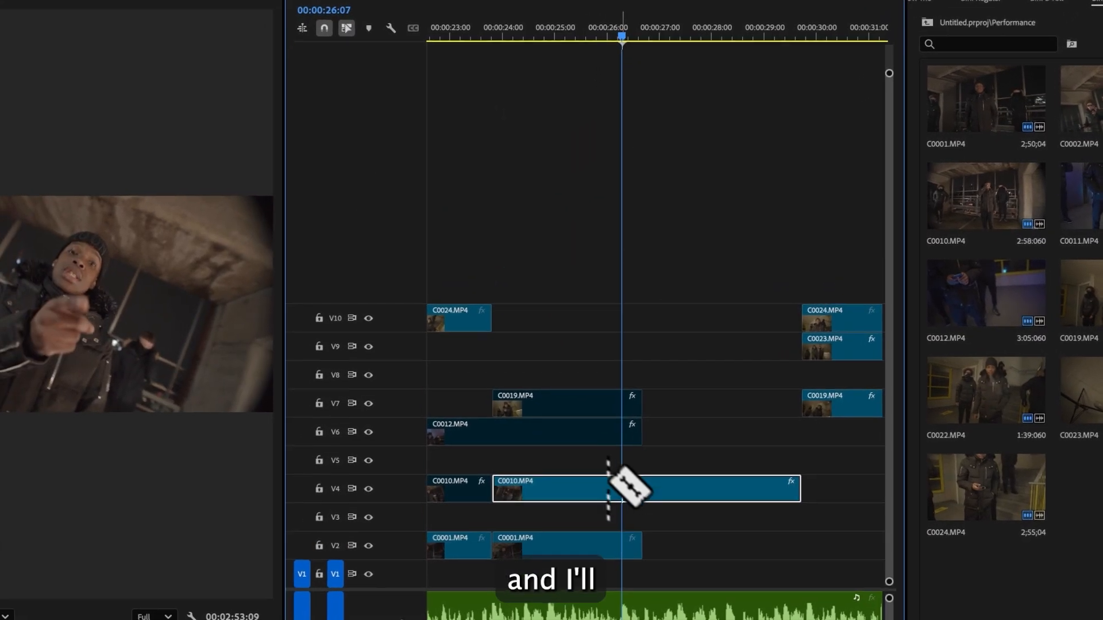
click(607, 500)
key(v)
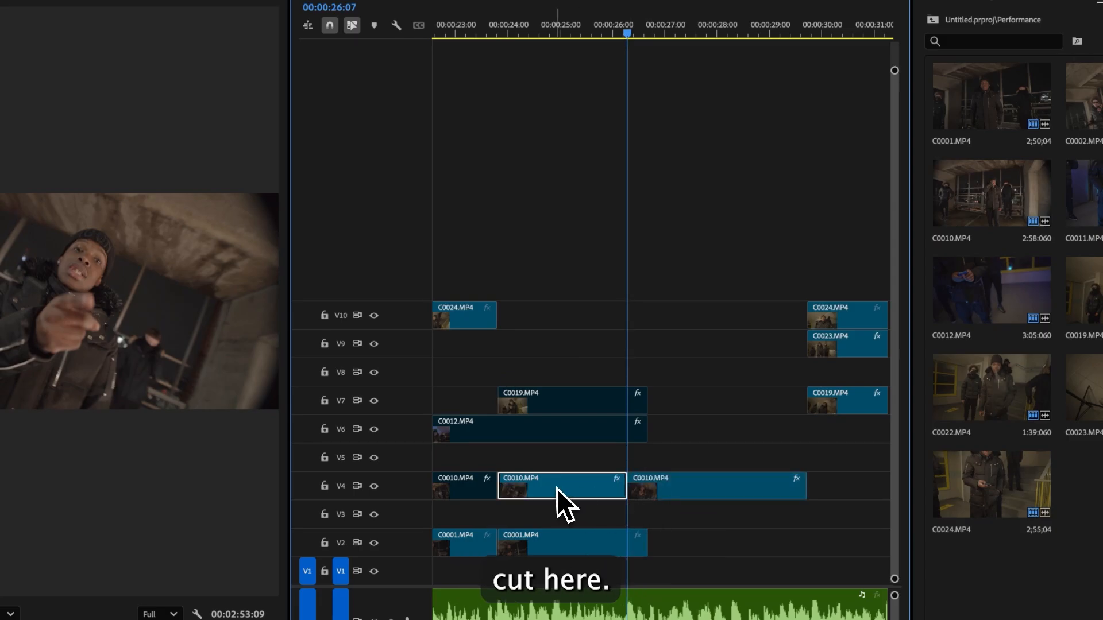
drag(557, 493, 557, 322)
- Play back the edited section and zoom out to view the whole sequence
click(438, 31)
key(space)
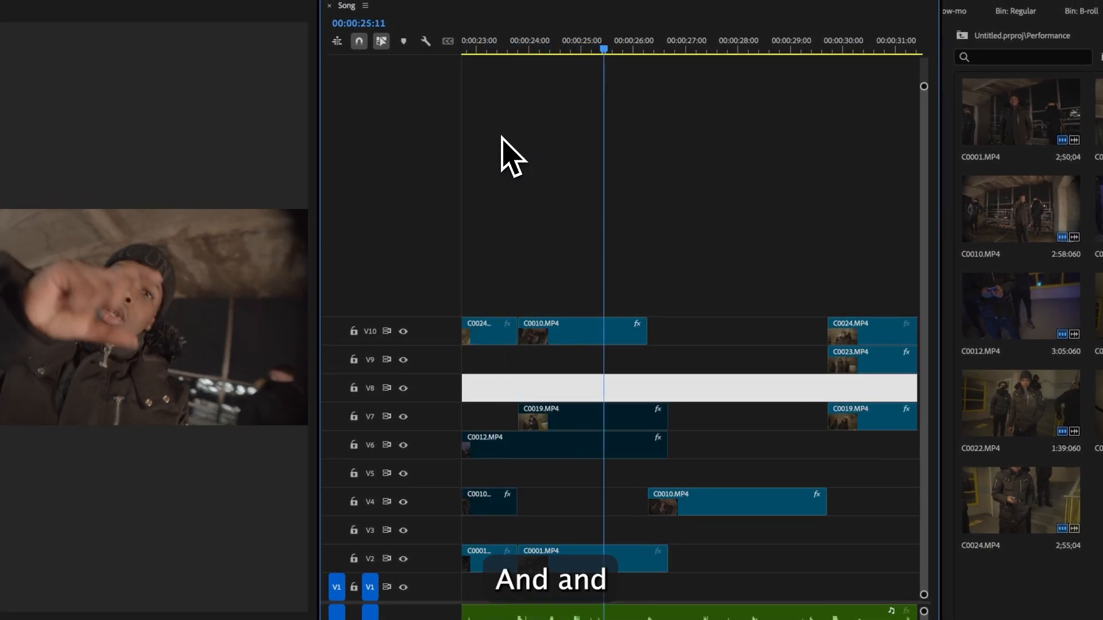
key(space)
drag(373, 601, 378, 601)
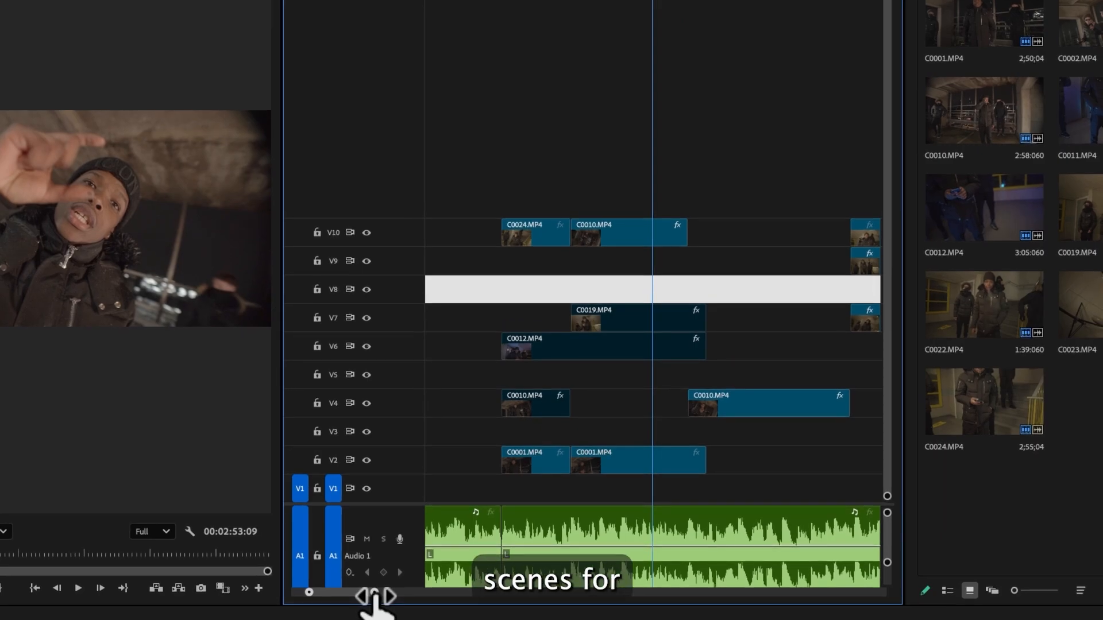
click(768, 309)
click(764, 295)
scroll(764, 294, down, 4)
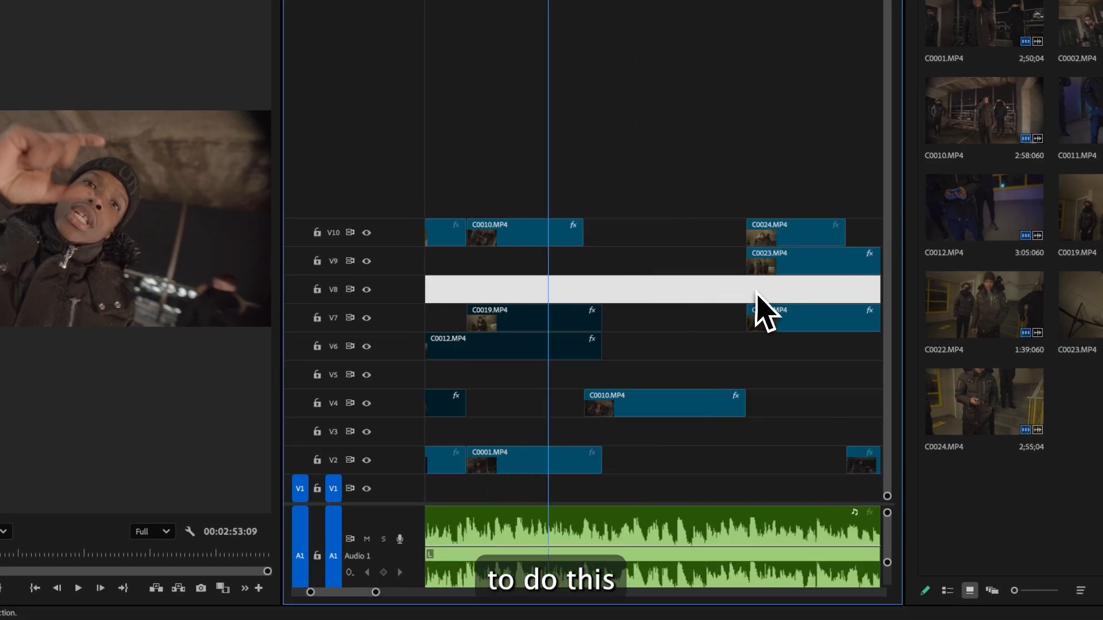
click(572, 320)
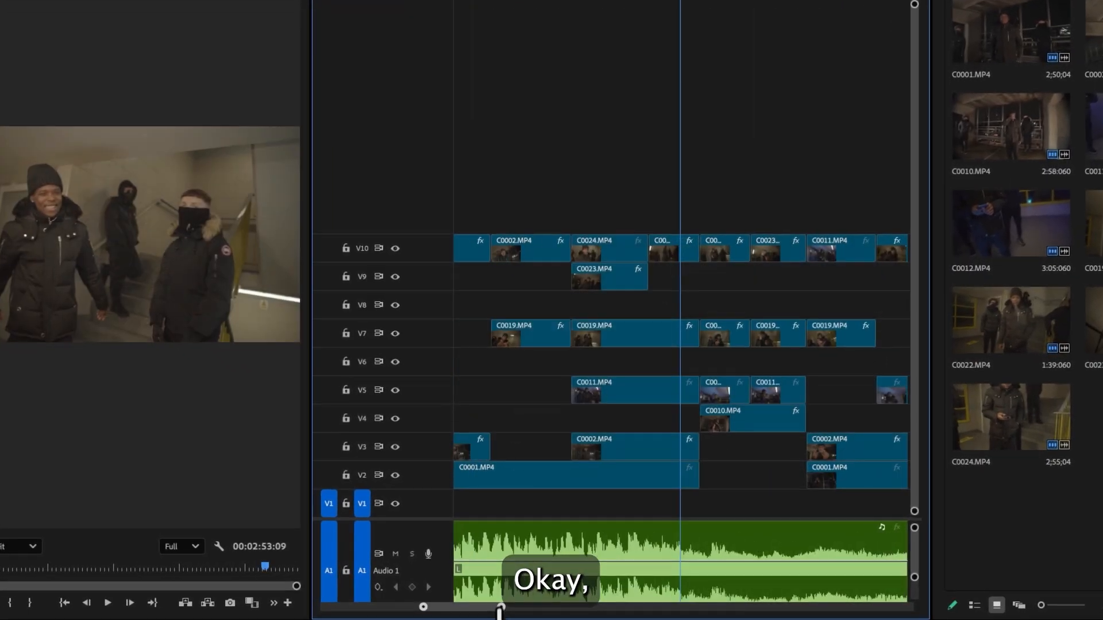
drag(492, 598, 465, 610)
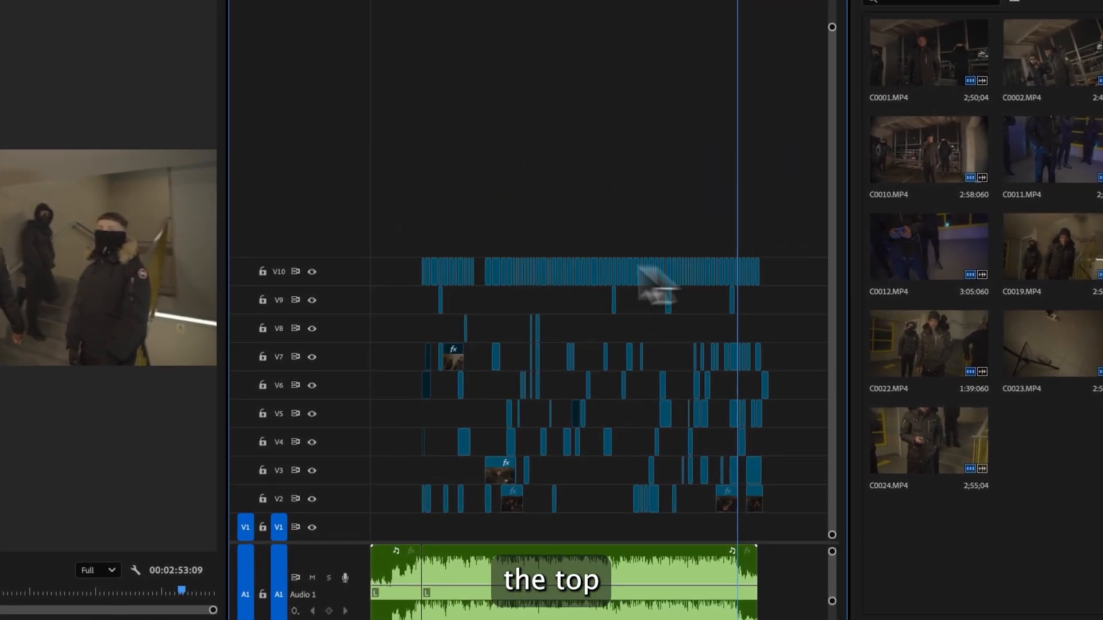
- Select all clips on V10 and apply the Rose label to them
drag(484, 287, 417, 262)
right_click(499, 278)
mouse_move(568, 372)
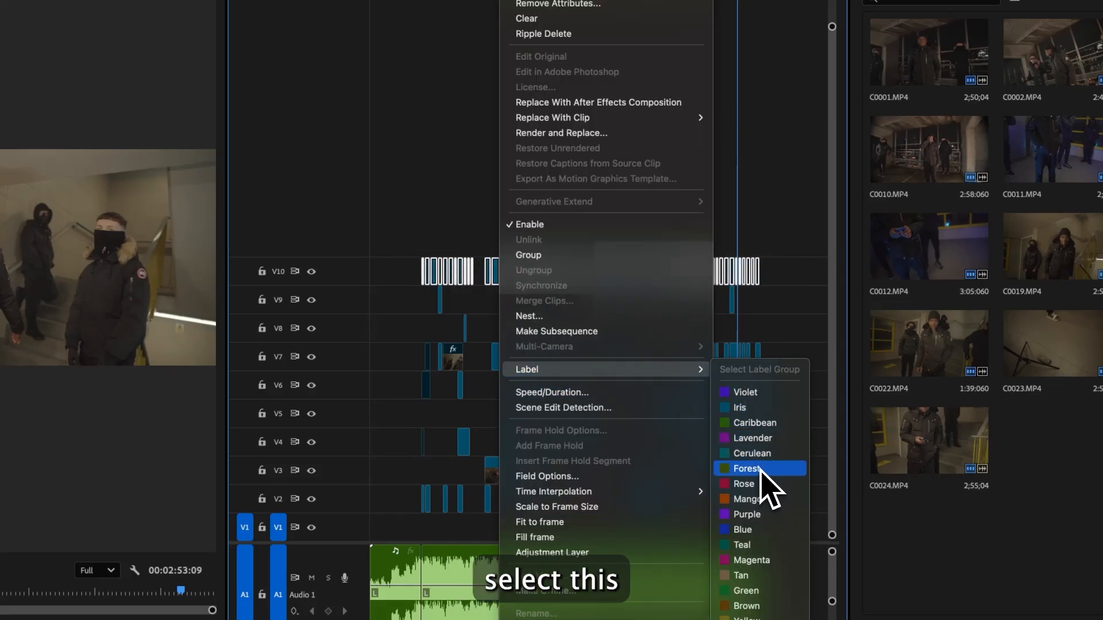
click(758, 486)
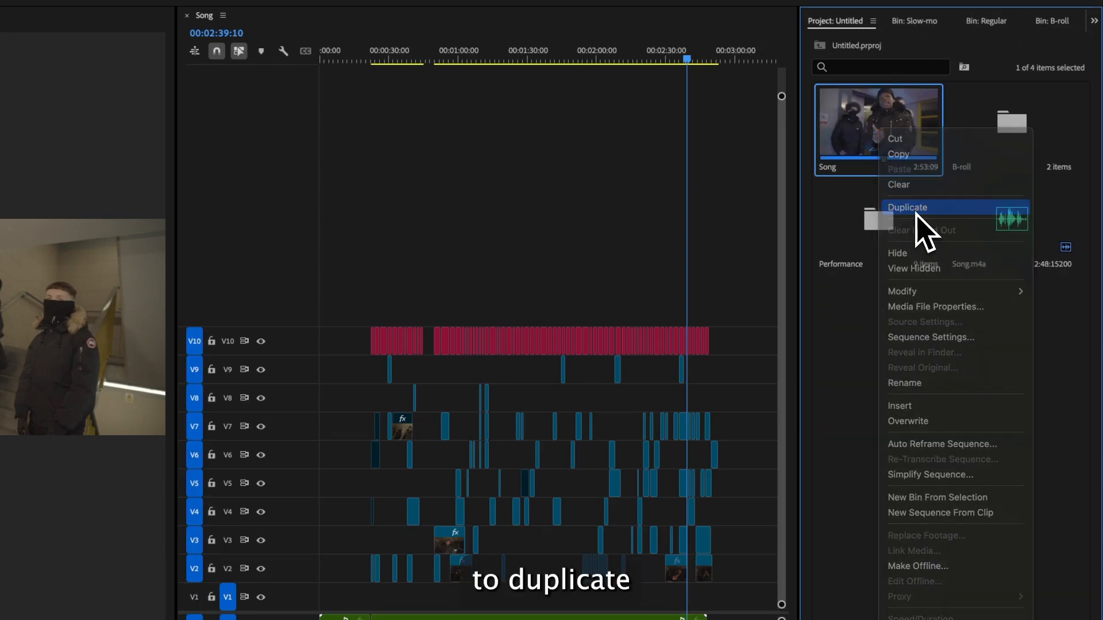
- Duplicate the Song sequence, rename the copy Clean, and open it
click(917, 214)
text(C)
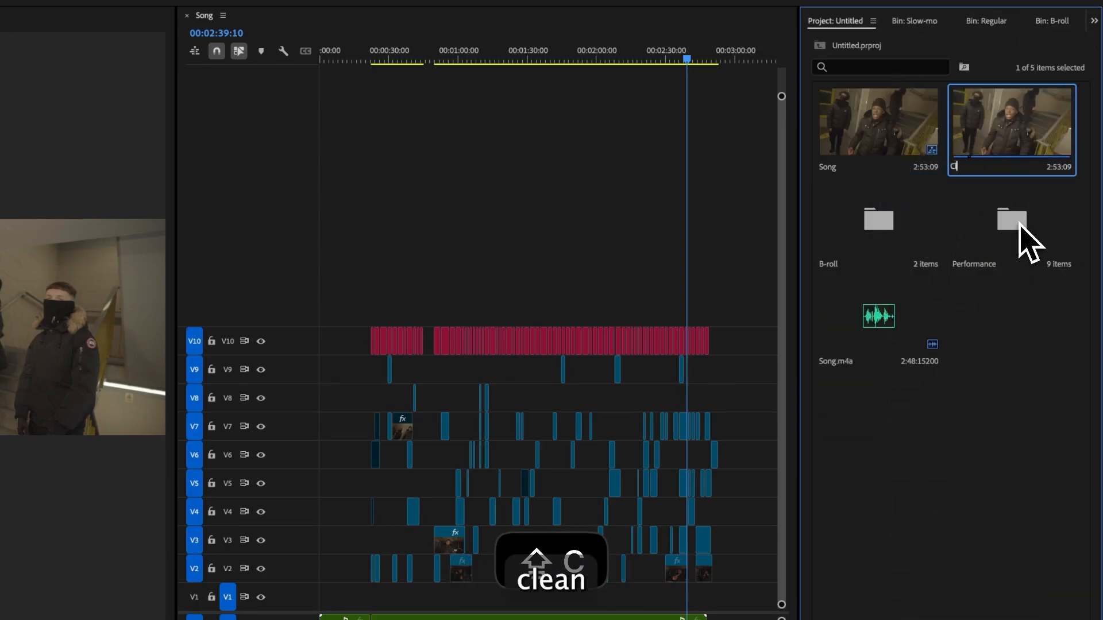
text(lean)
key(Return)
double_click(979, 138)
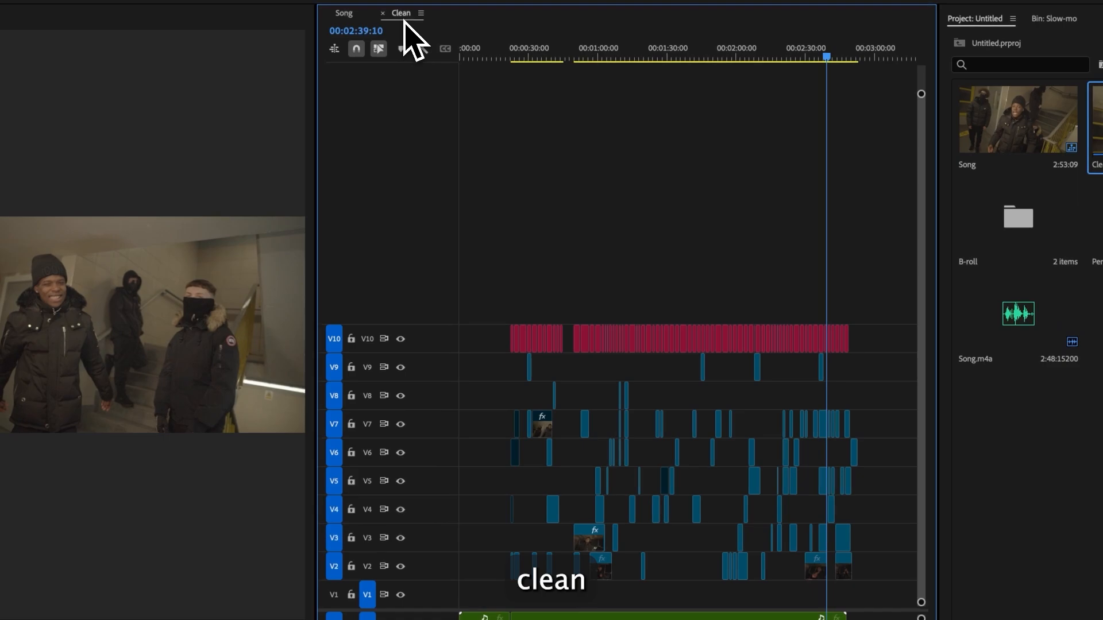
- Delete all clips on tracks V2 to V9 in Clean and move the V10 clips down to V2
drag(867, 588, 483, 373)
key(Delete)
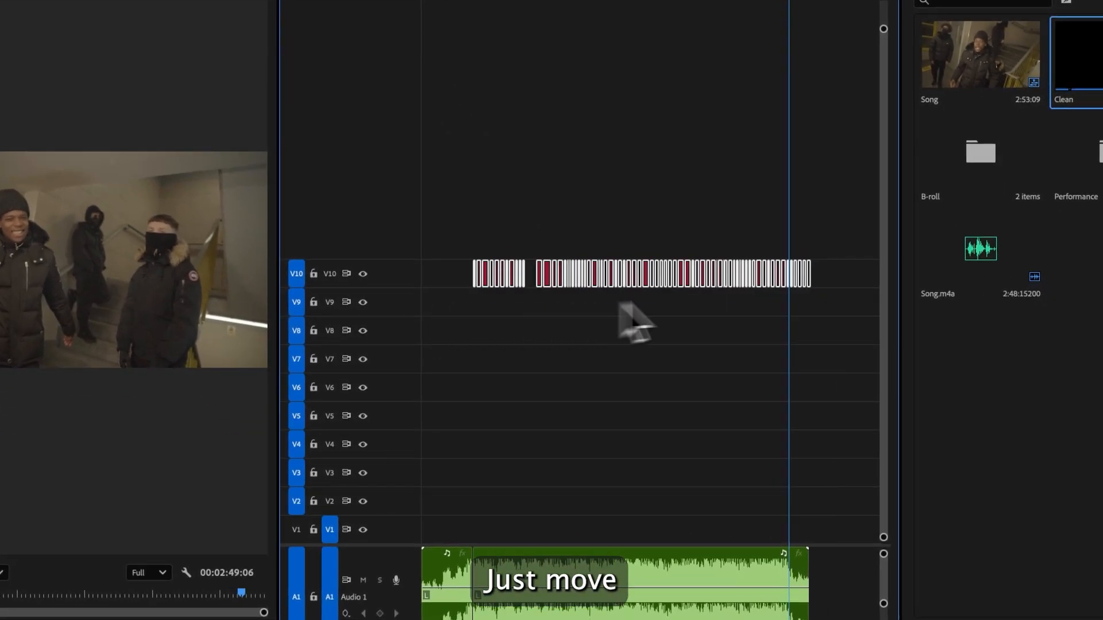
drag(702, 282, 735, 490)
- Delete all empty video tracks from the Clean sequence
right_click(395, 333)
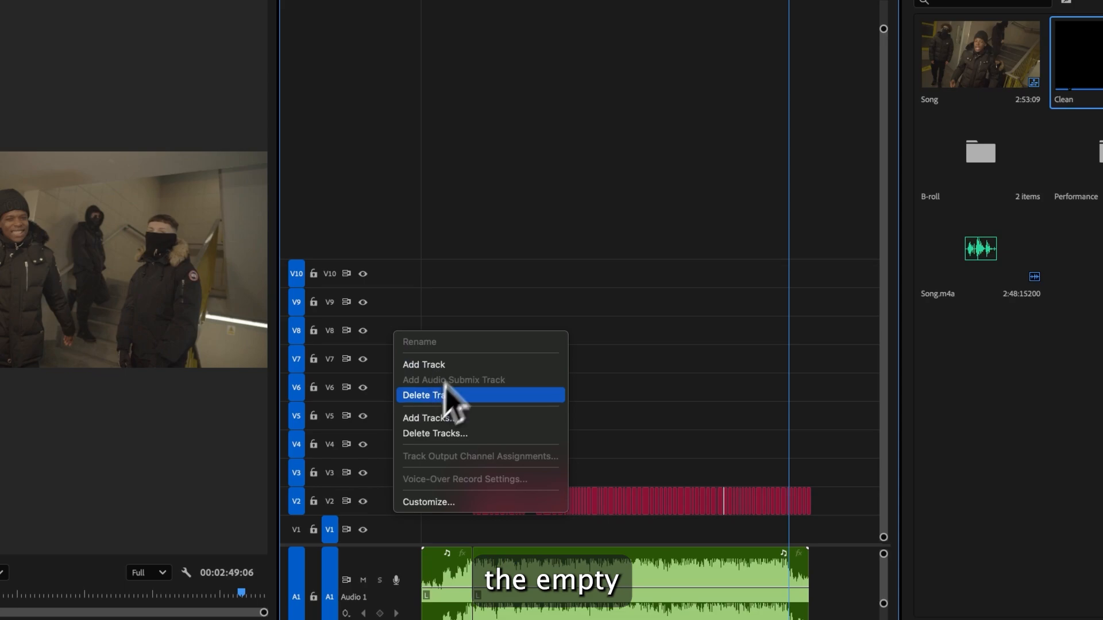
click(504, 279)
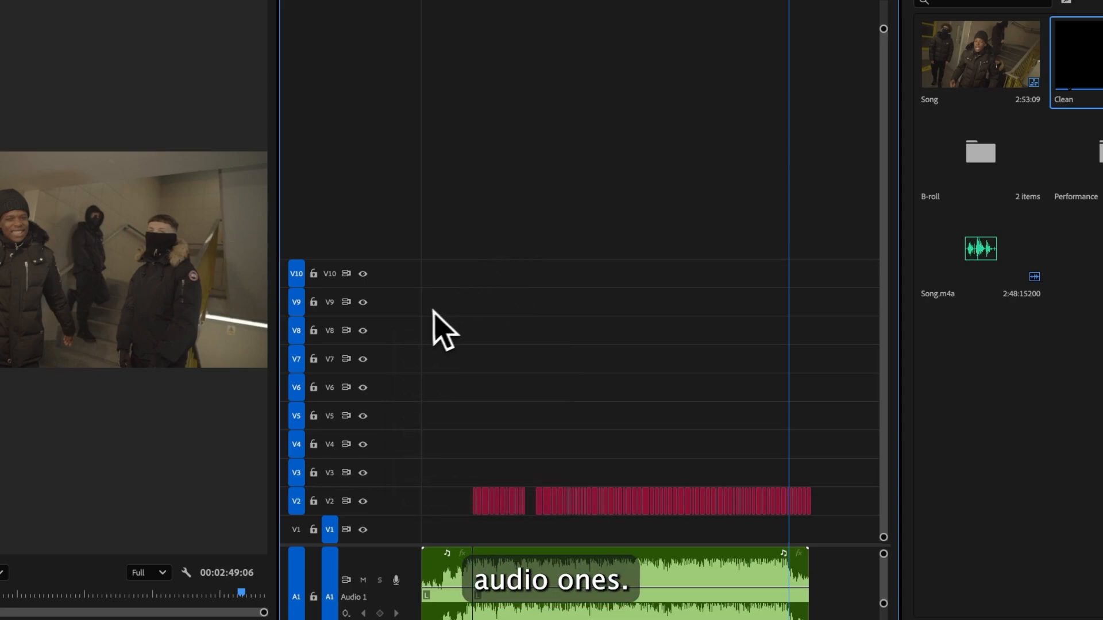
right_click(390, 309)
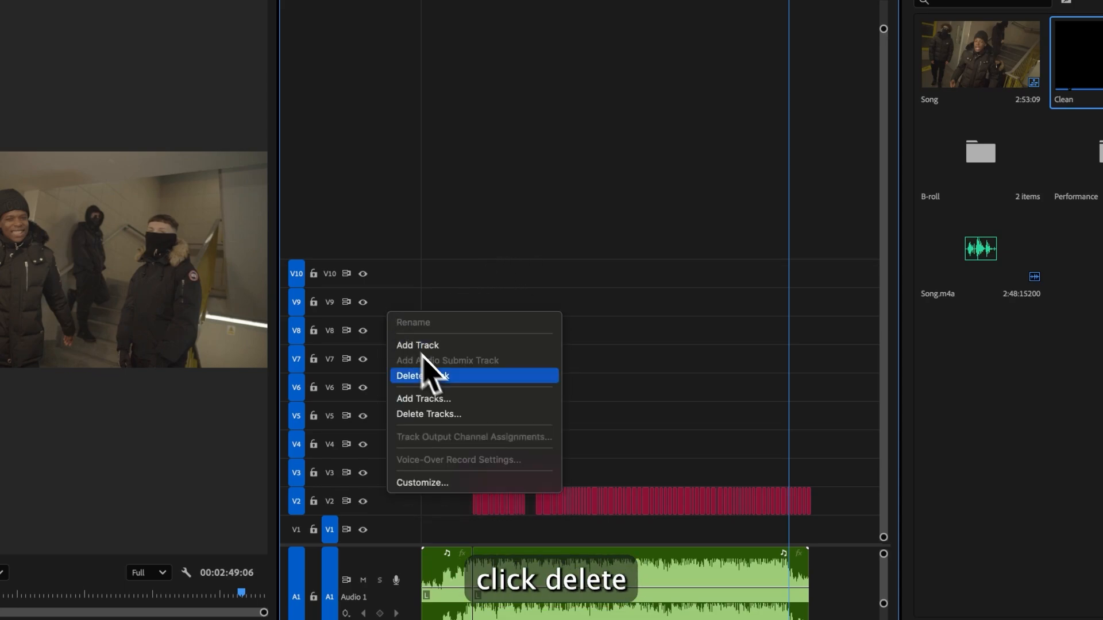
click(442, 413)
click(453, 172)
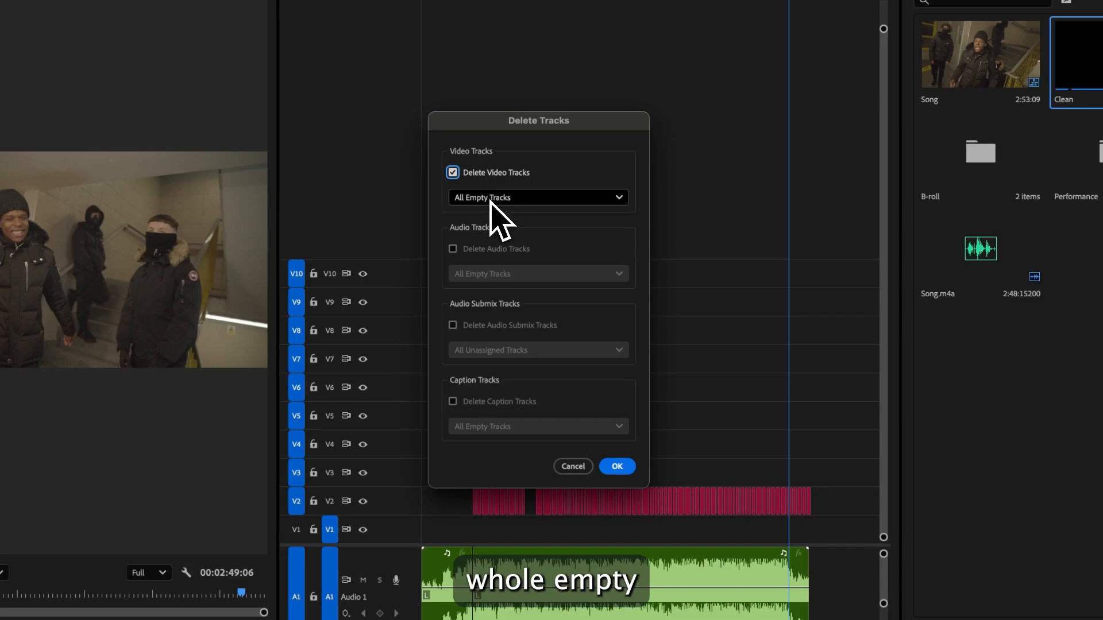
click(615, 466)
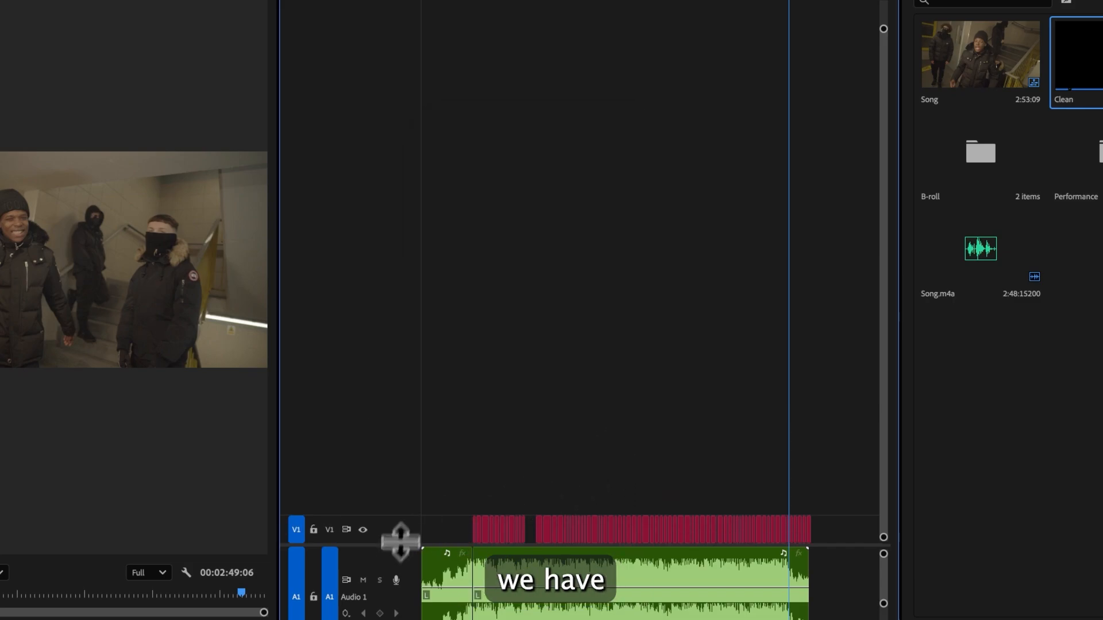
drag(400, 541, 418, 430)
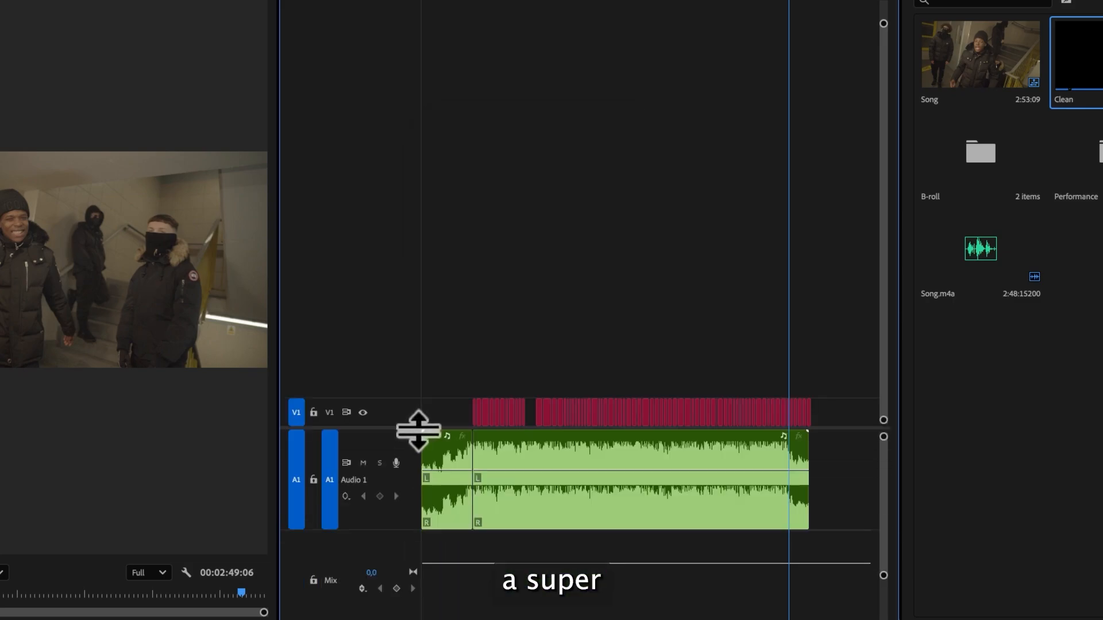
click(518, 439)
click(511, 361)
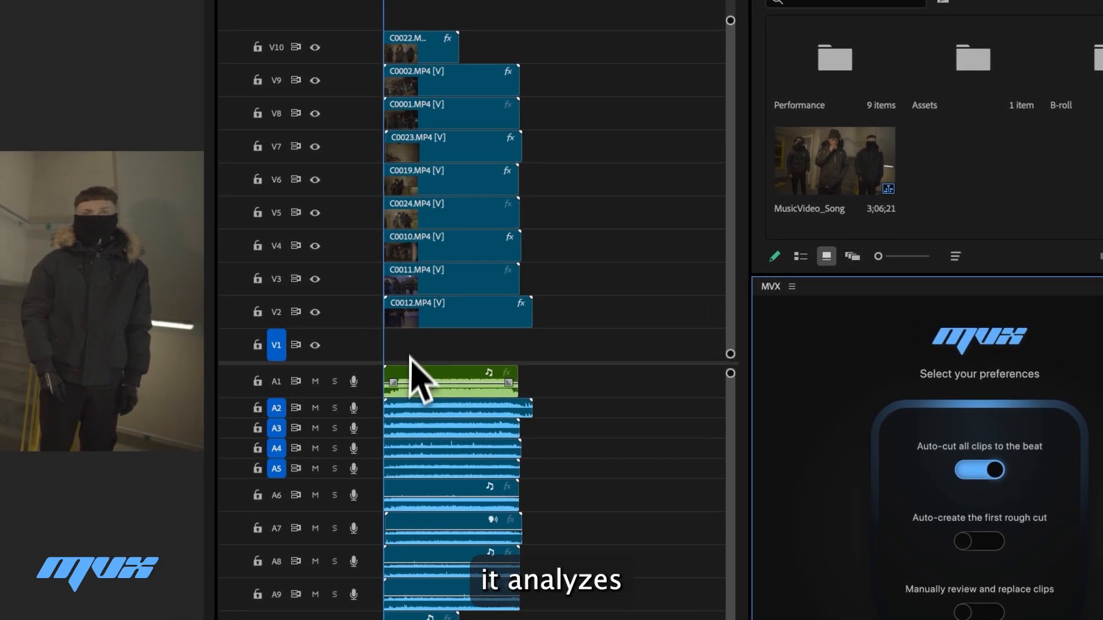
- Select the song audio clip, enable auto-creating the rough cut and manual clip review in MVX, and start the automatic cut
click(335, 357)
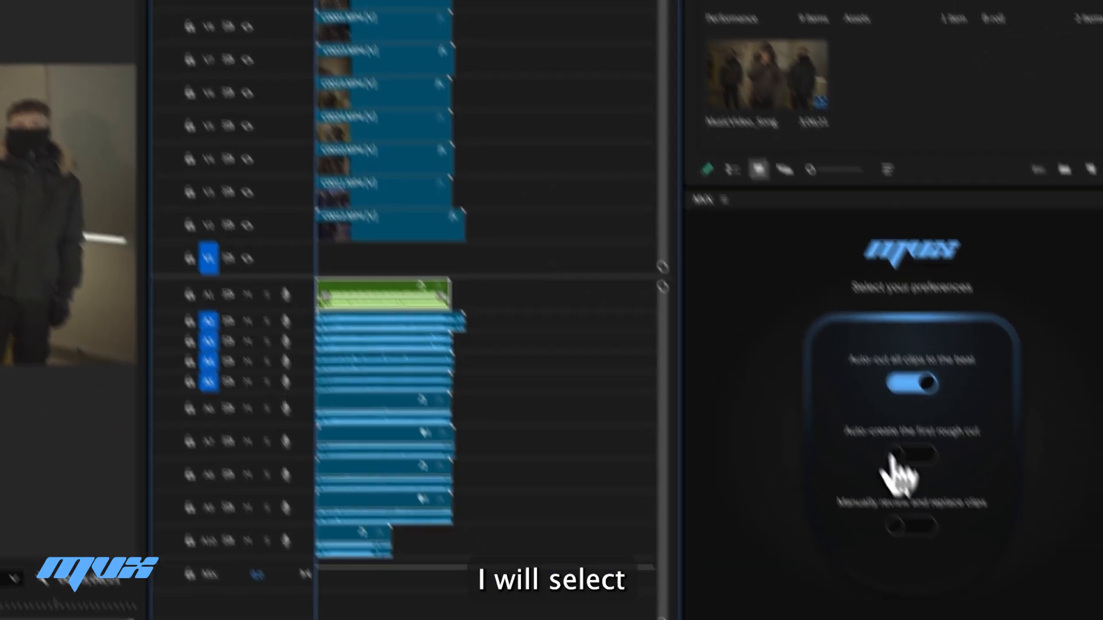
click(971, 541)
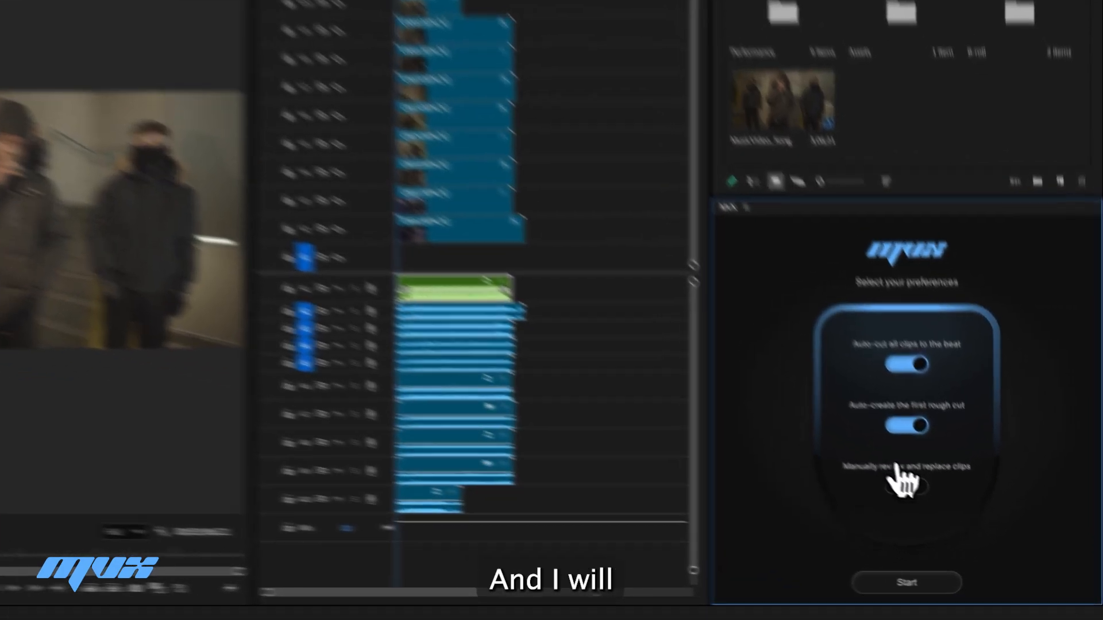
click(935, 509)
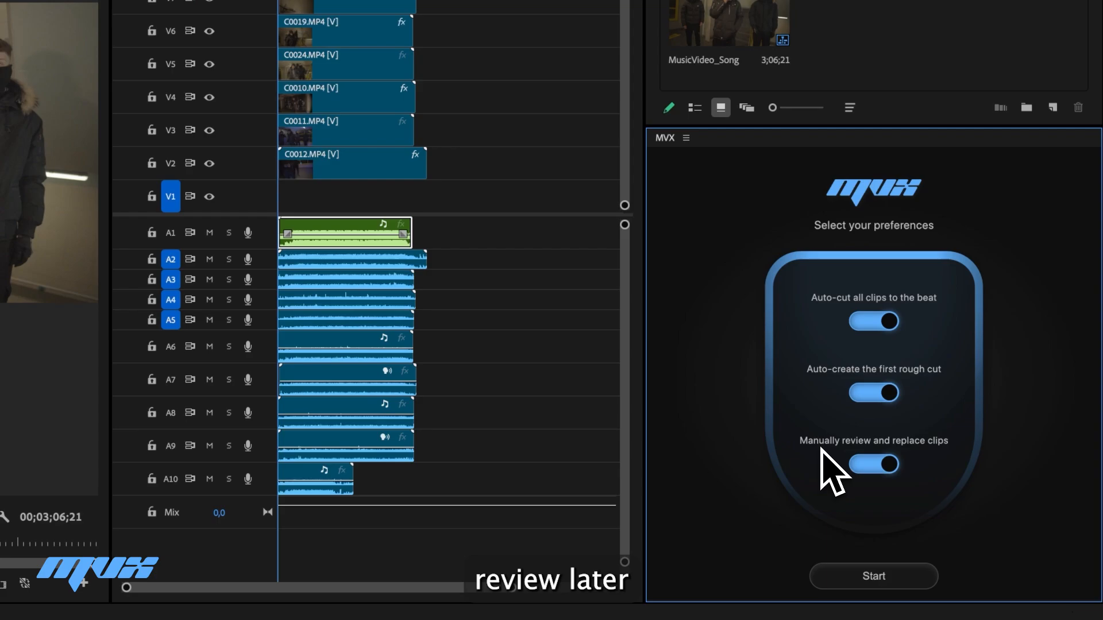
click(896, 584)
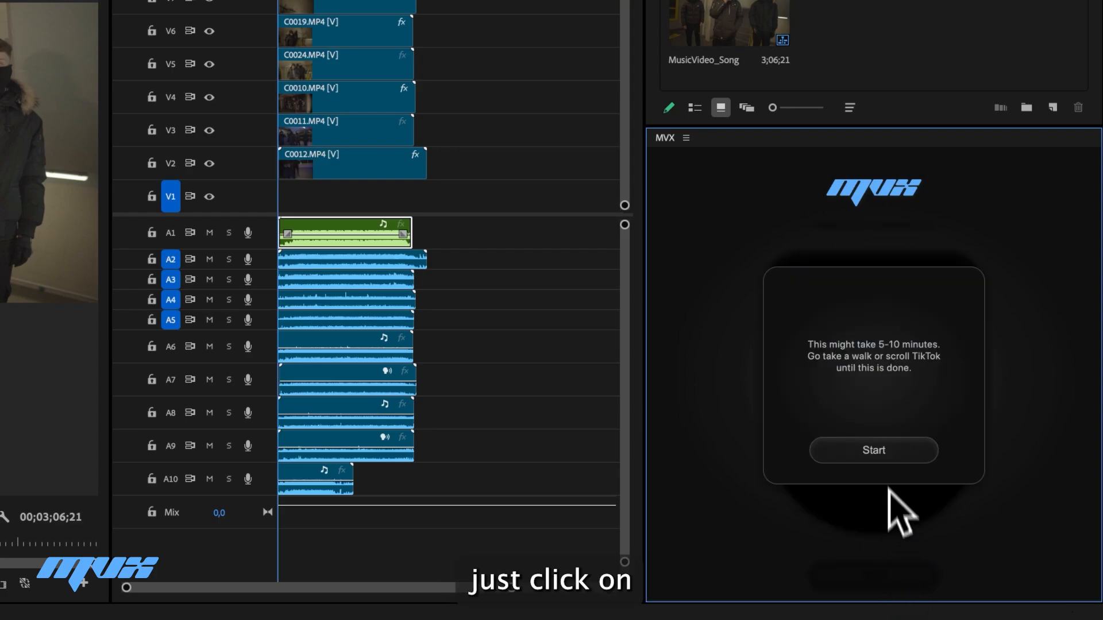
click(878, 454)
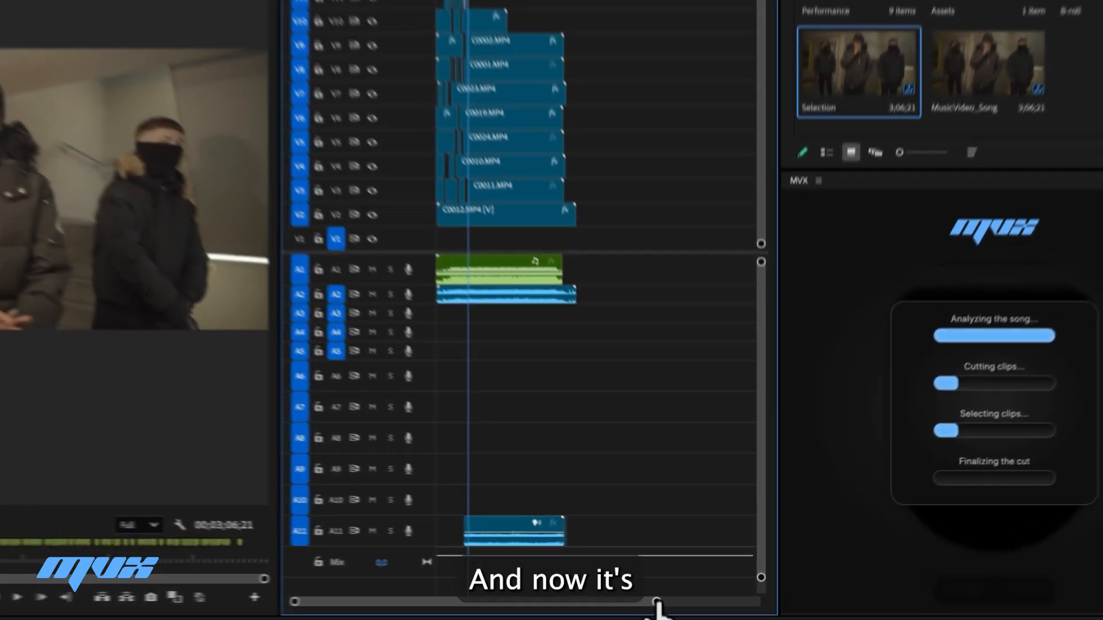
- Scroll through the generated beat-cut sequence and maximize the MVX review player
drag(685, 598, 625, 597)
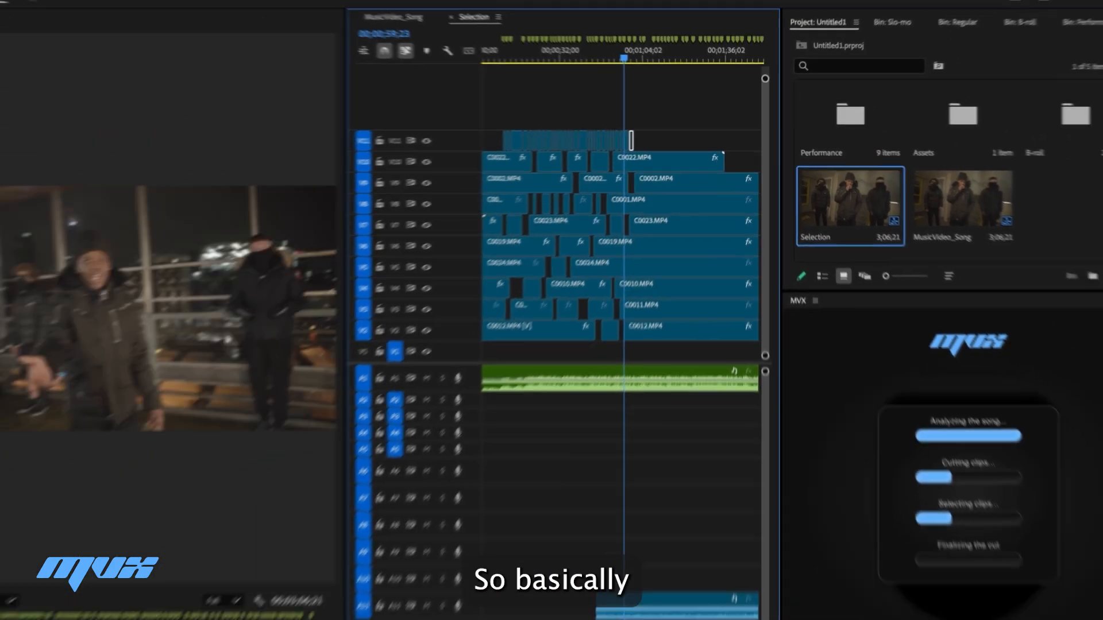
drag(564, 597, 614, 597)
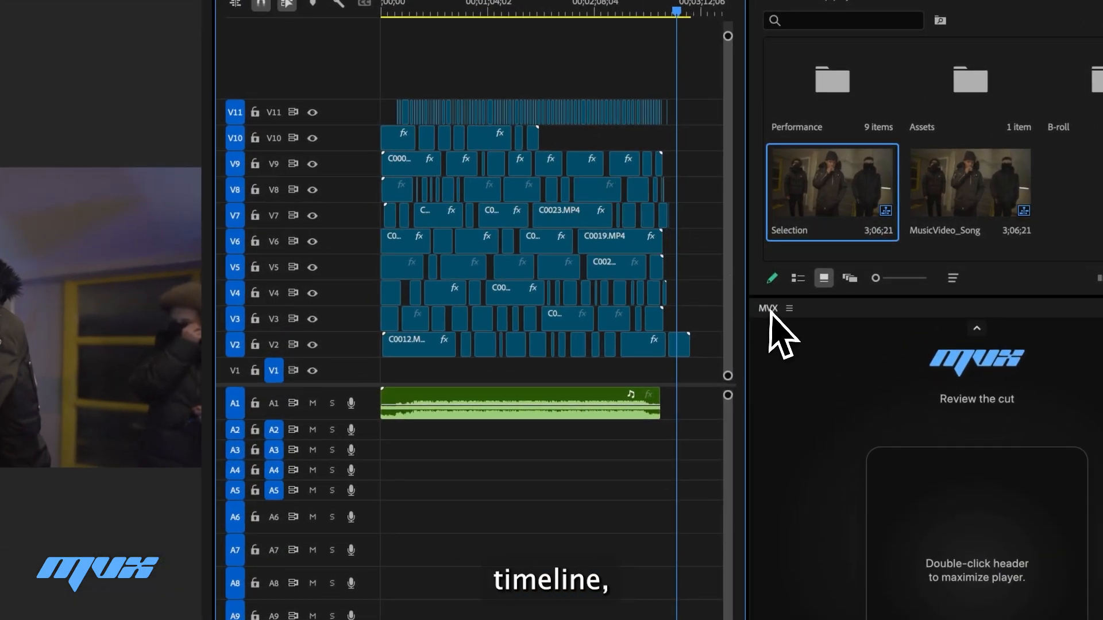
click(771, 311)
double_click(769, 309)
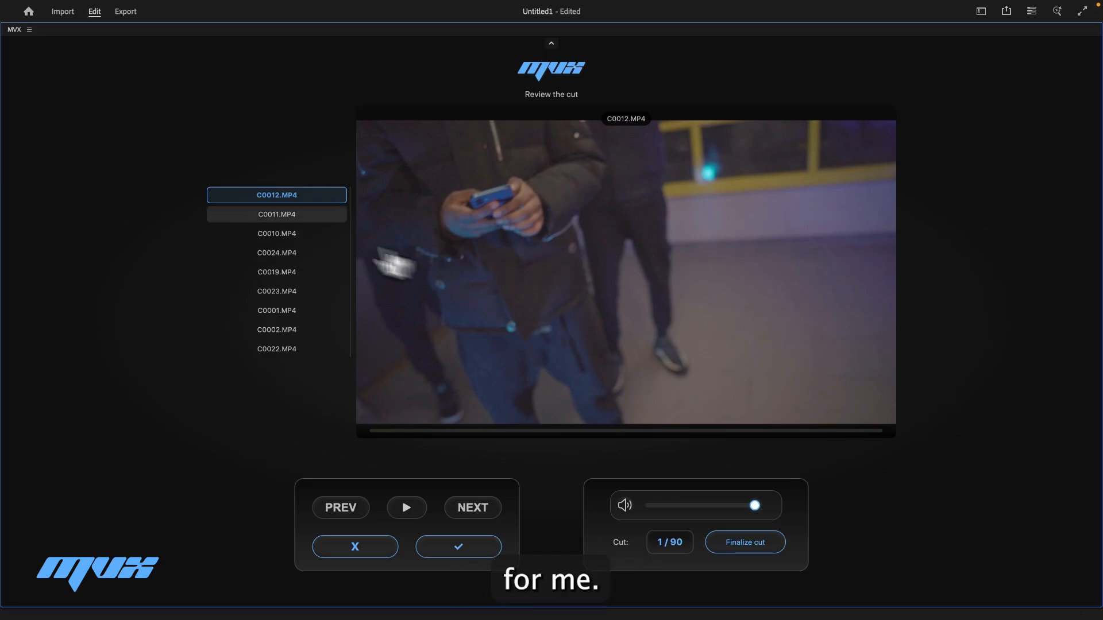
- Preview the first cut with each alternative angle, from C0011 through C0001
click(277, 215)
click(285, 234)
click(292, 254)
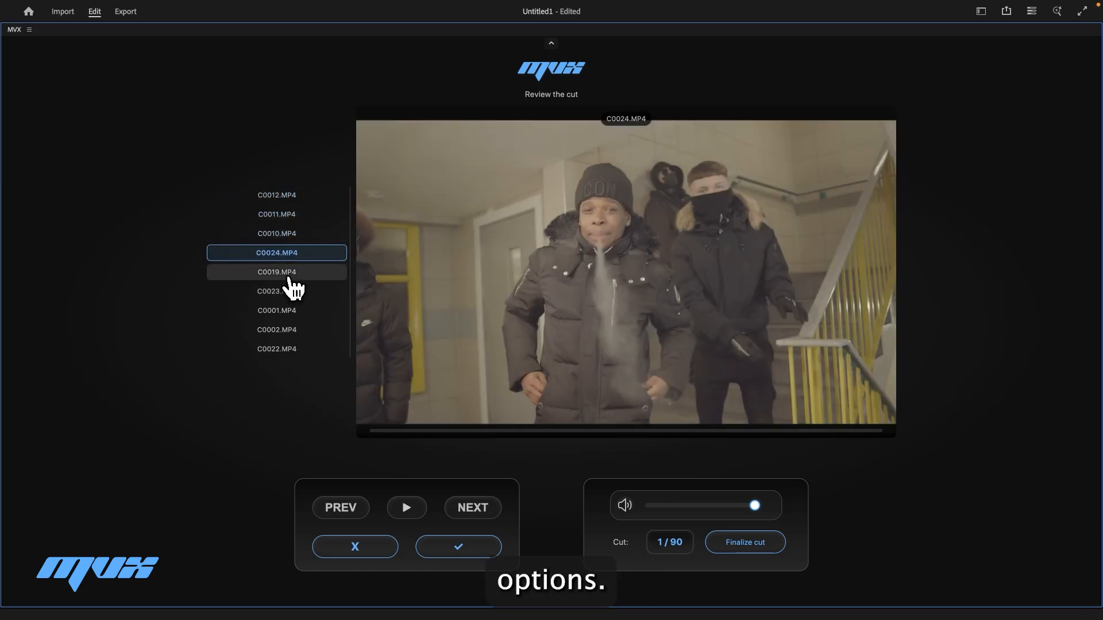
click(291, 311)
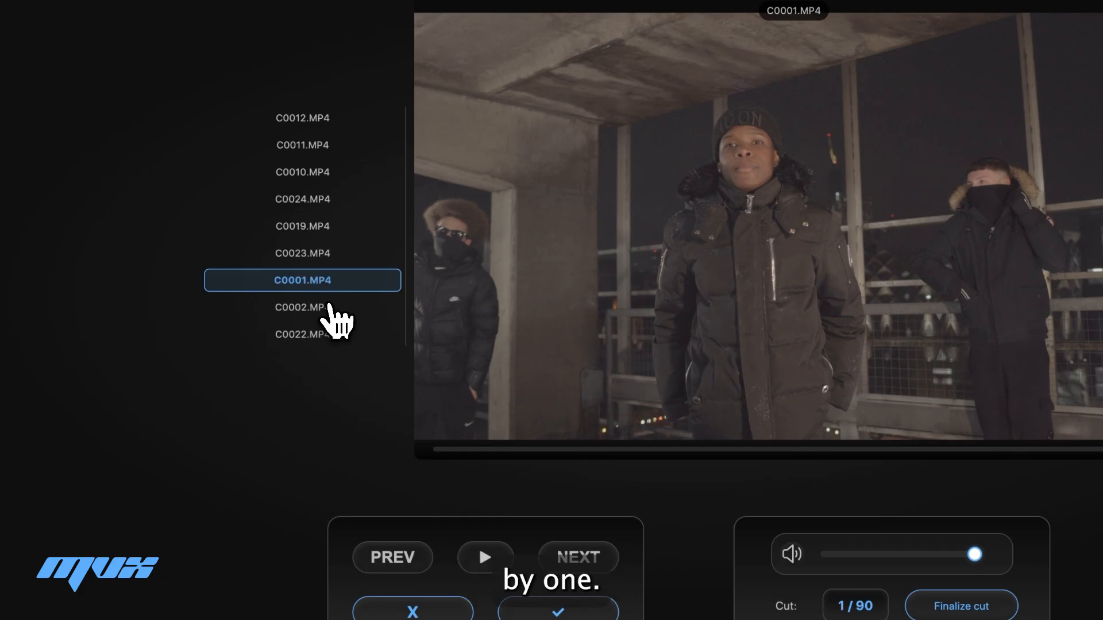
- Preview the remaining angles C0002, C0022, C0023 and C0019 for the first cut, then accept it with angle C0012
click(331, 310)
click(331, 336)
click(328, 310)
click(327, 255)
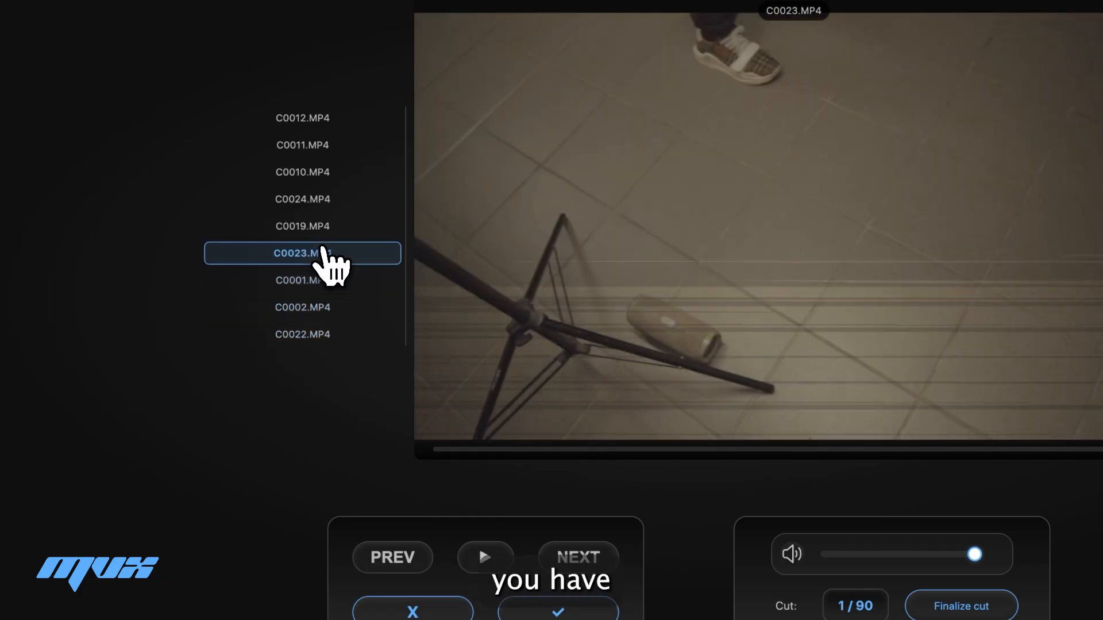
click(327, 228)
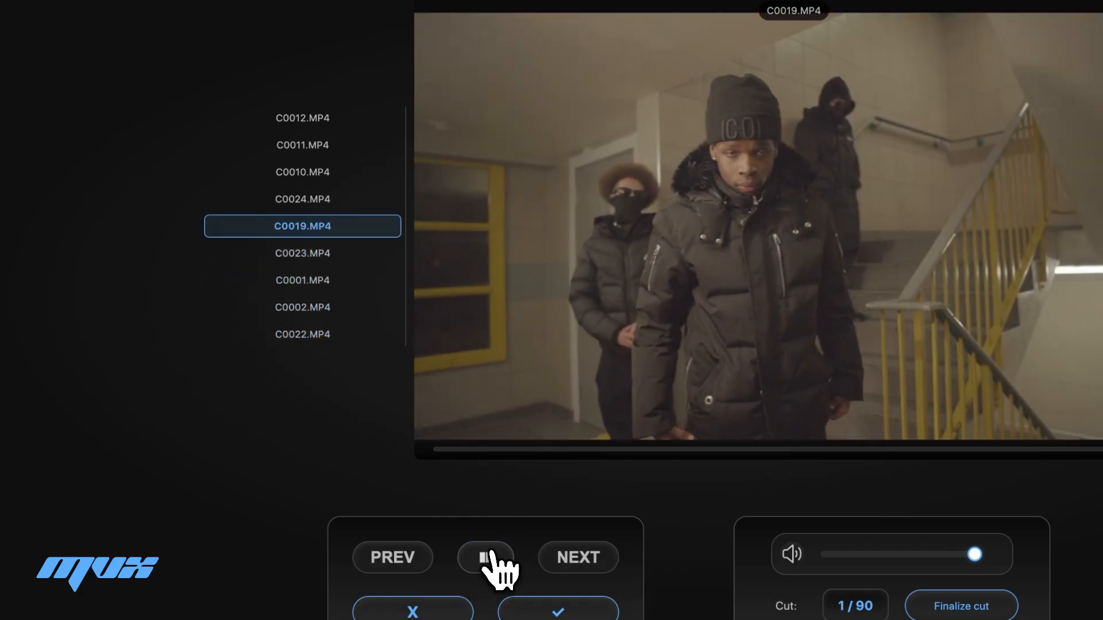
click(488, 554)
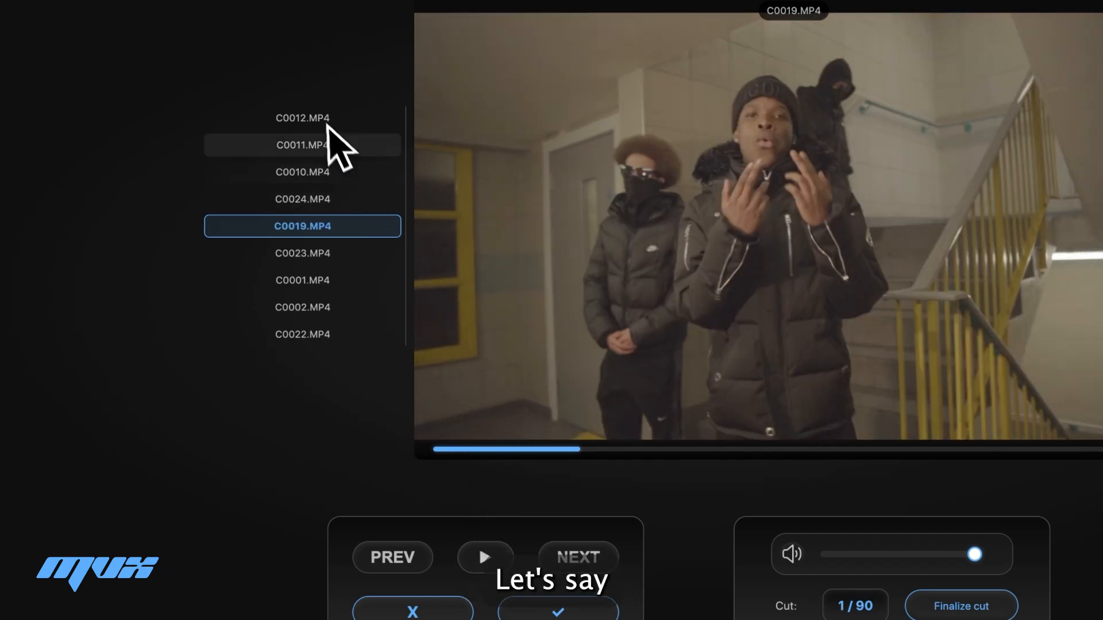
click(326, 120)
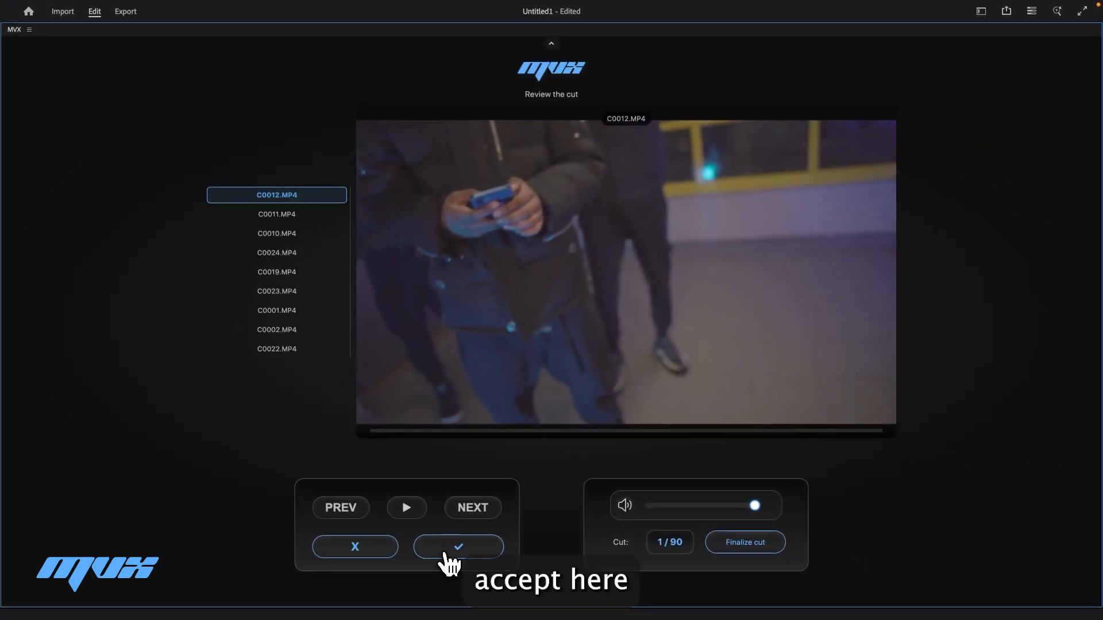
click(445, 552)
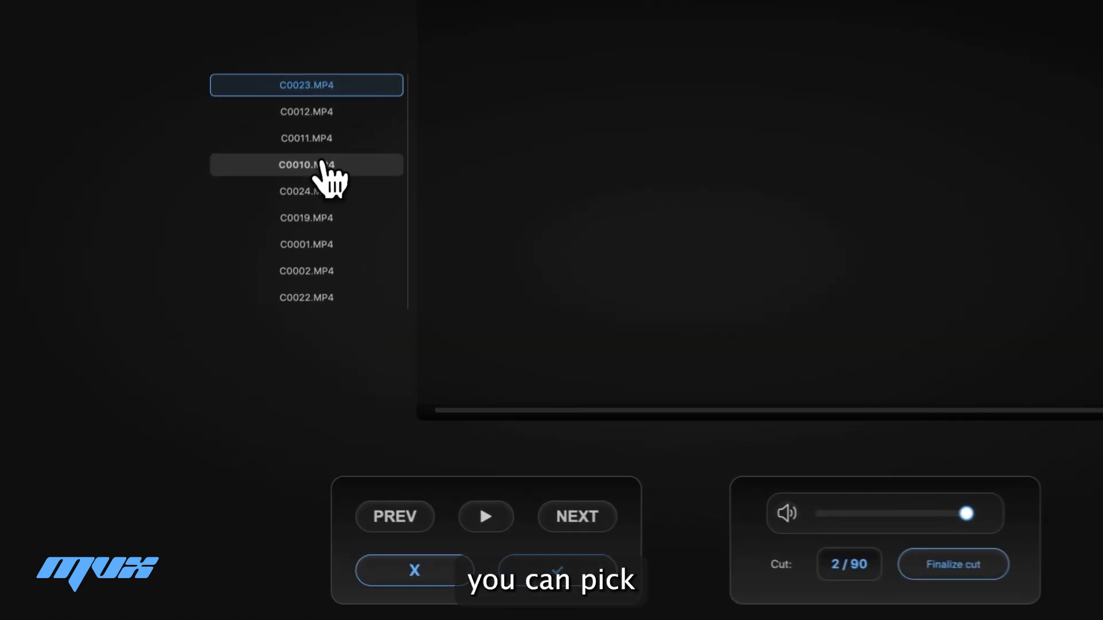
- Accept the second cut with angle C0010
click(294, 254)
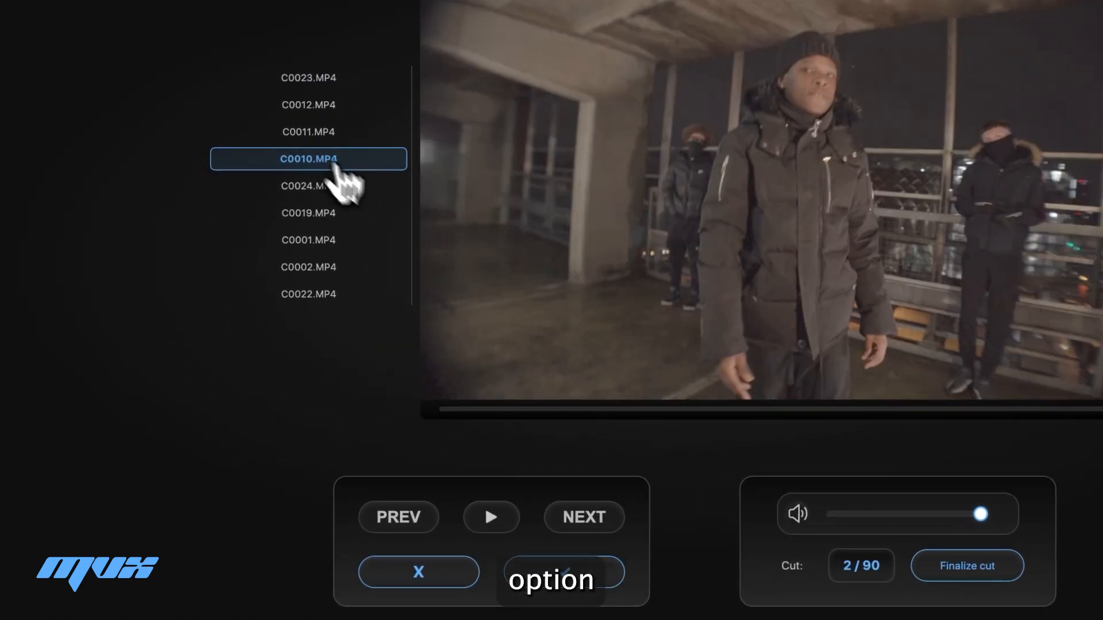
click(550, 577)
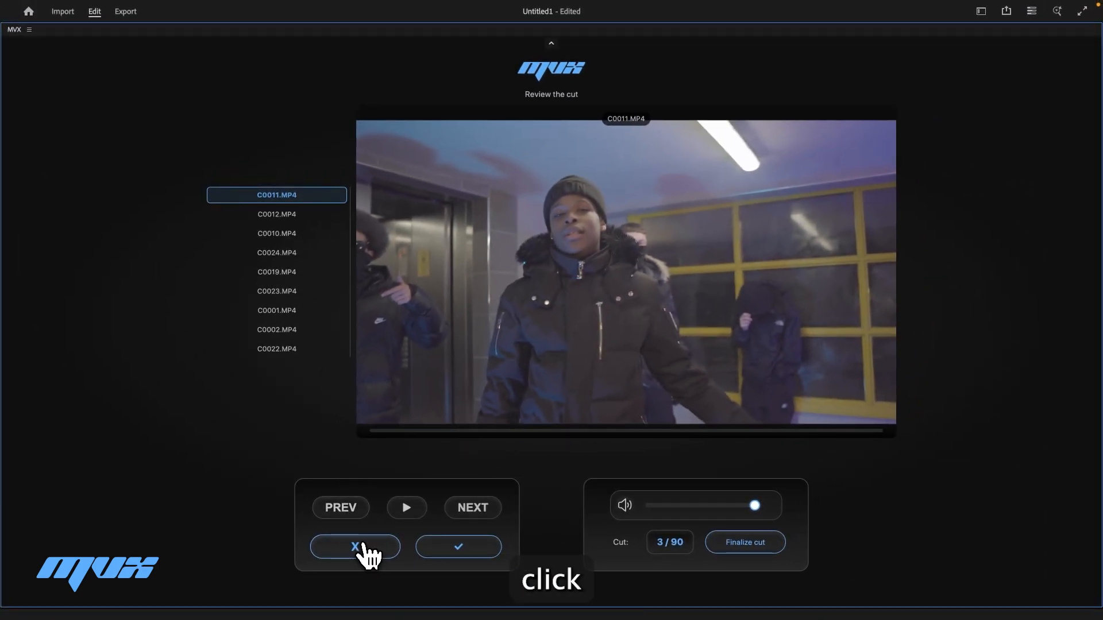
- Step back and forward through the cuts, playing the fourth cut, and advance to cut 7
click(362, 549)
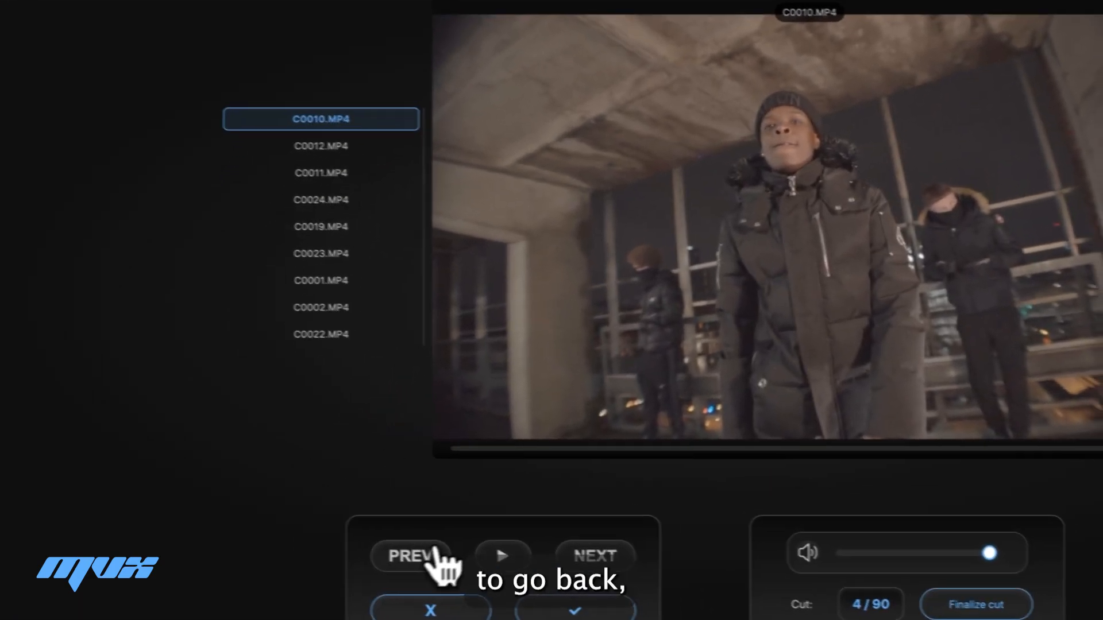
click(353, 509)
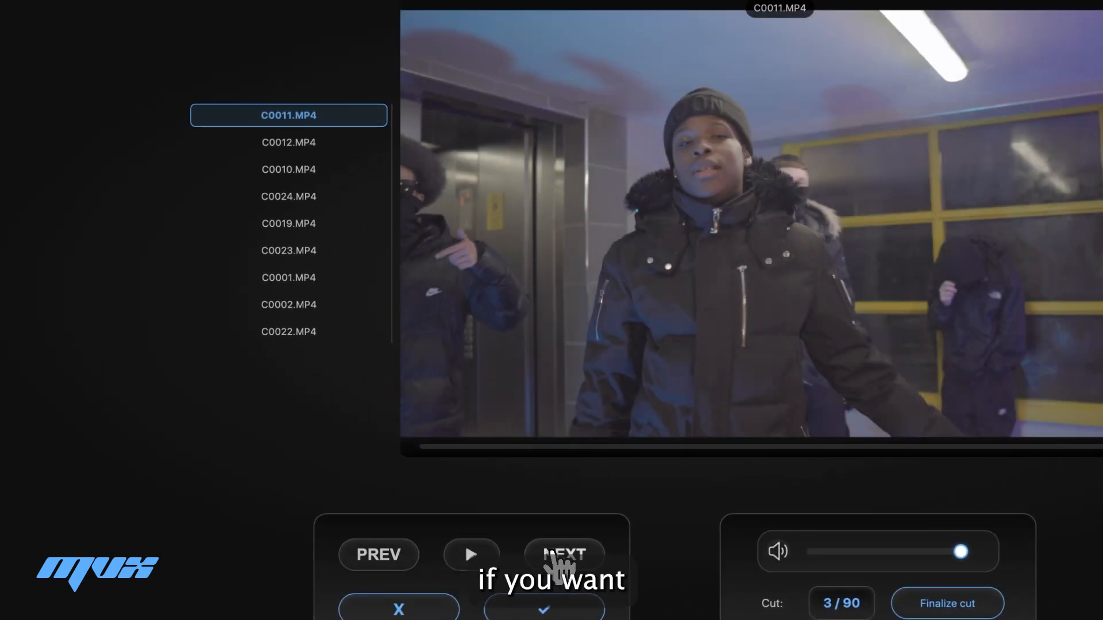
click(551, 554)
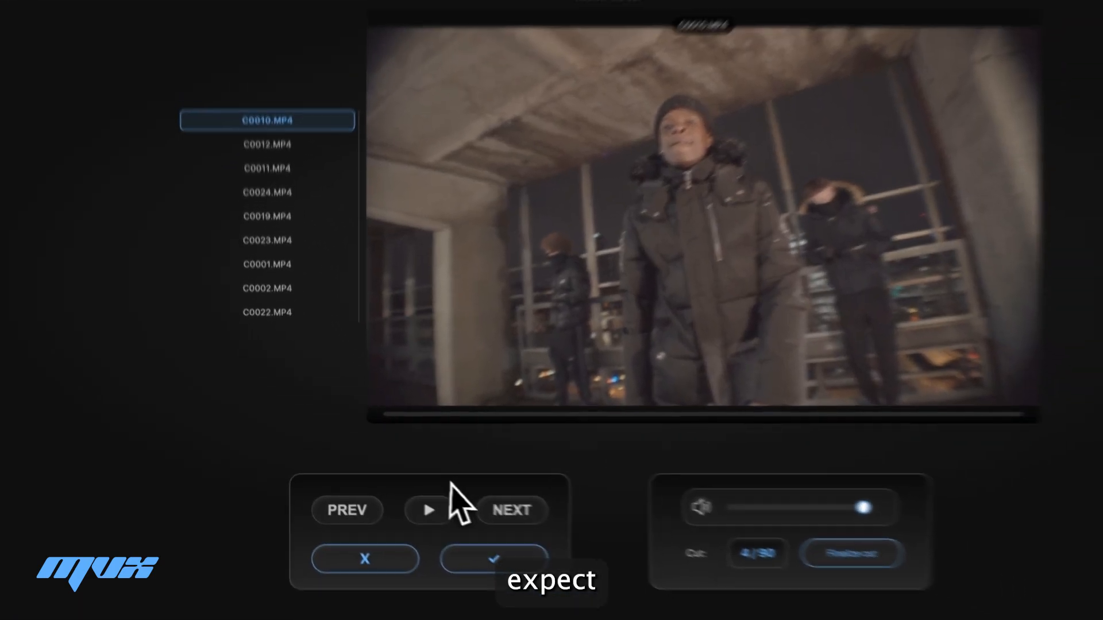
click(473, 555)
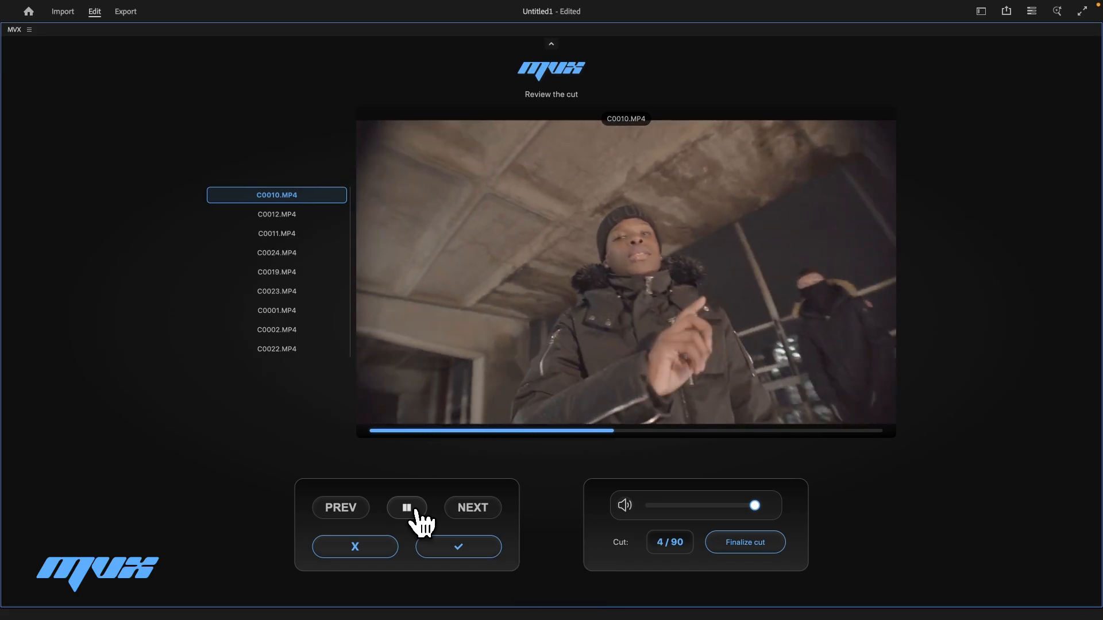
click(416, 512)
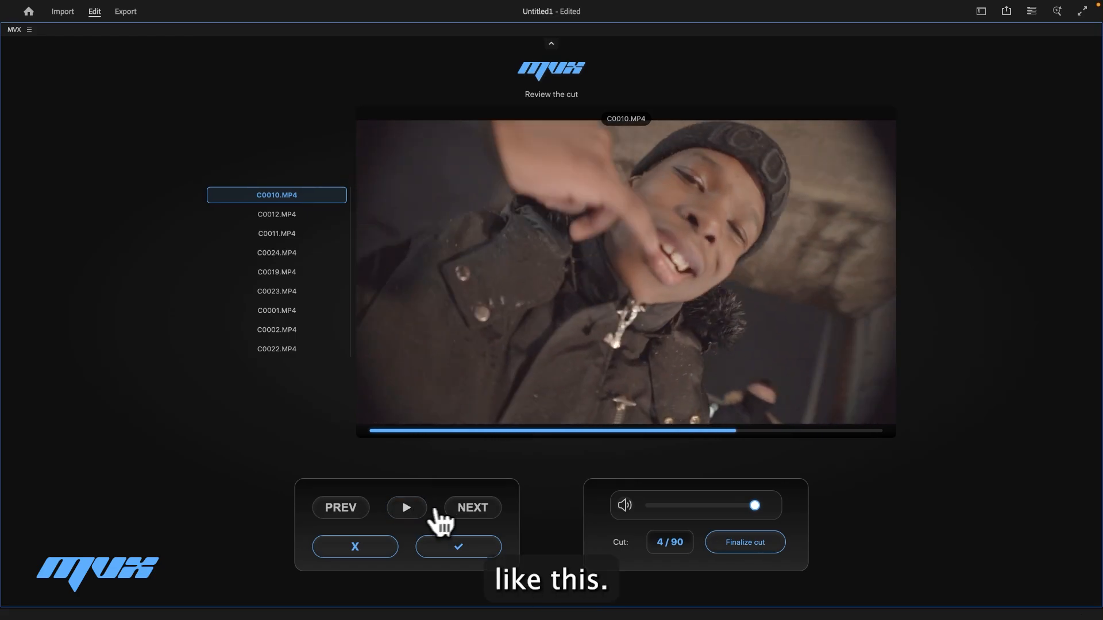
click(463, 510)
click(466, 510)
click(466, 510)
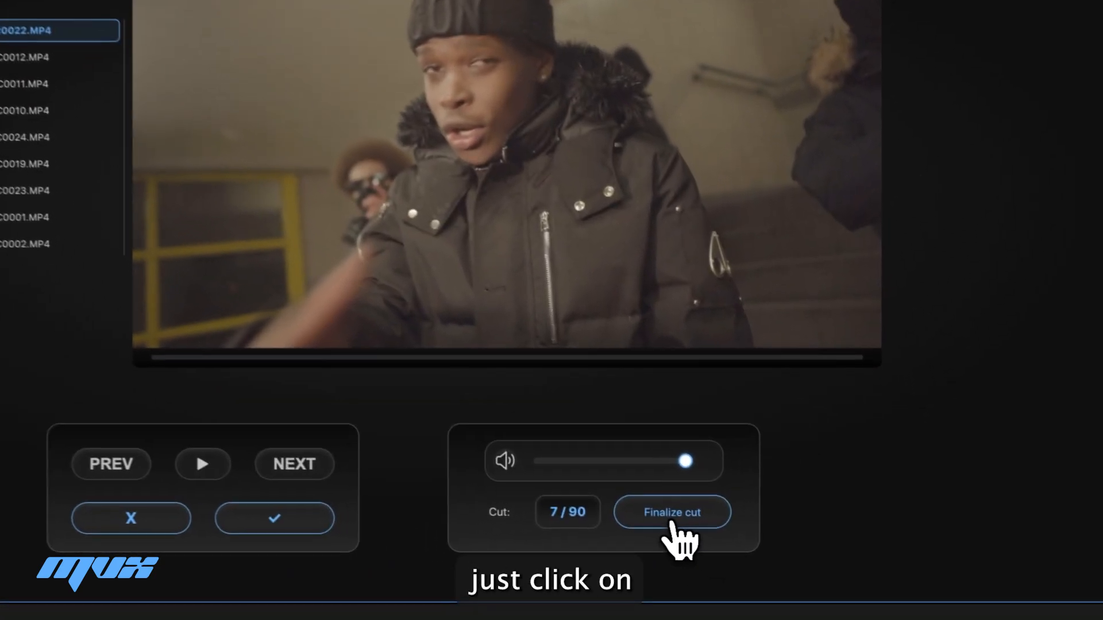
- Finalize the cut and give all generated video clips on the timeline the Rose label
click(671, 522)
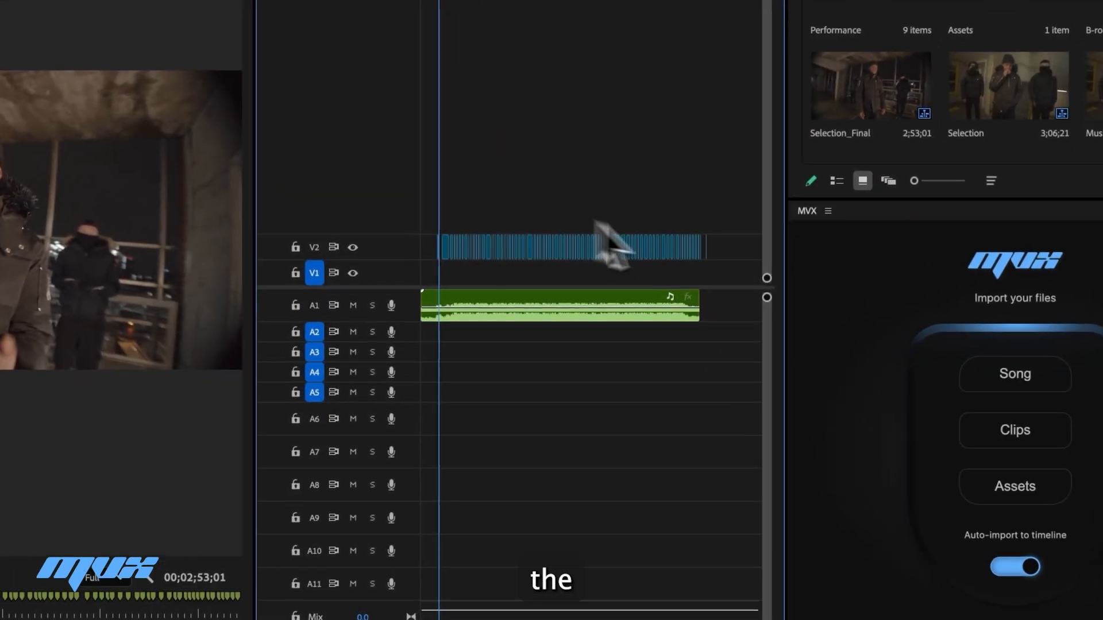
drag(733, 249, 419, 224)
right_click(517, 256)
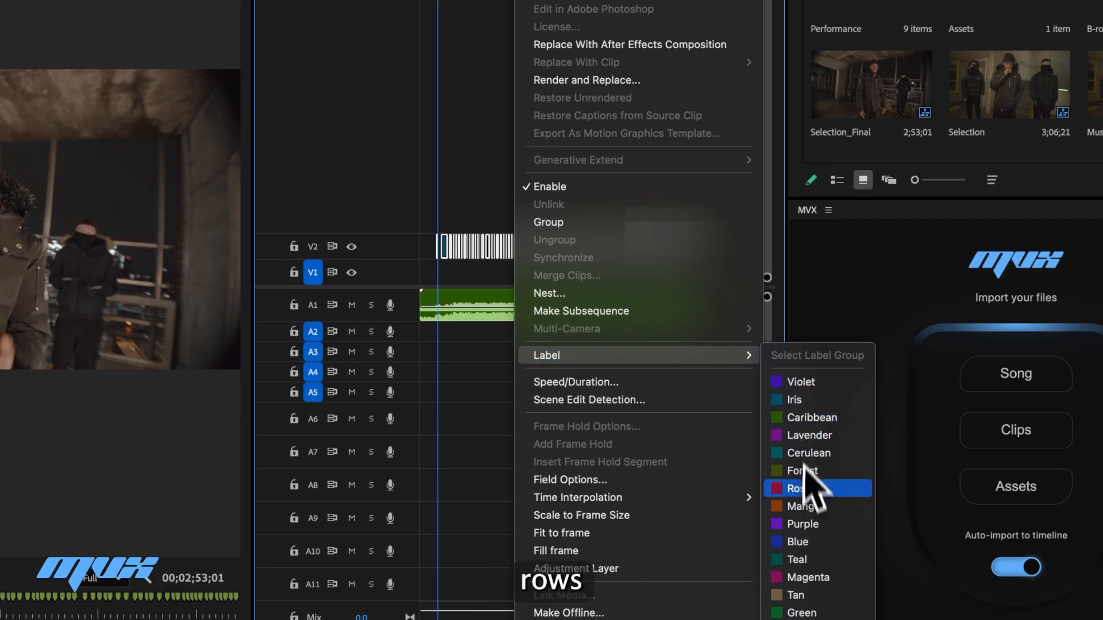
click(802, 492)
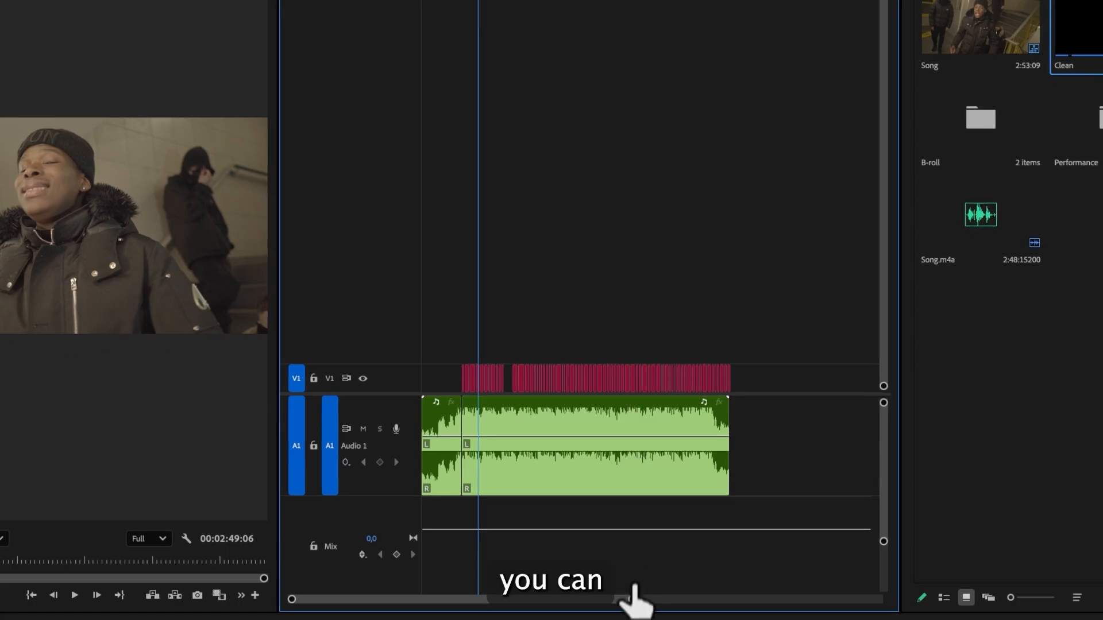
- Scrub through the Clean sequence timeline to review the beat-cut clips against the song
drag(634, 596, 602, 597)
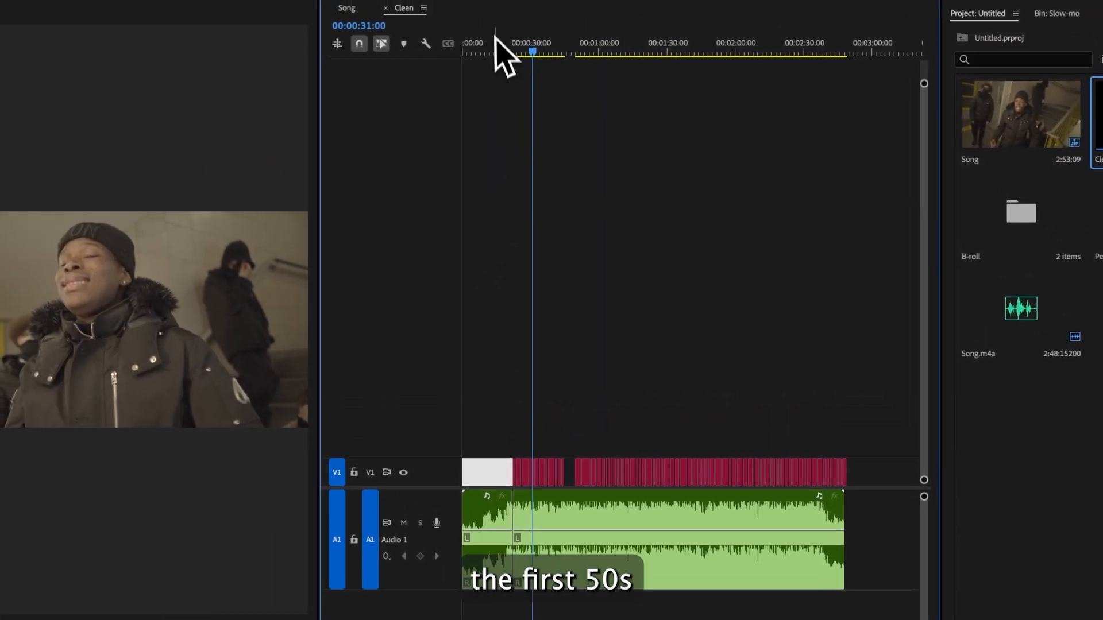
drag(497, 40, 422, 44)
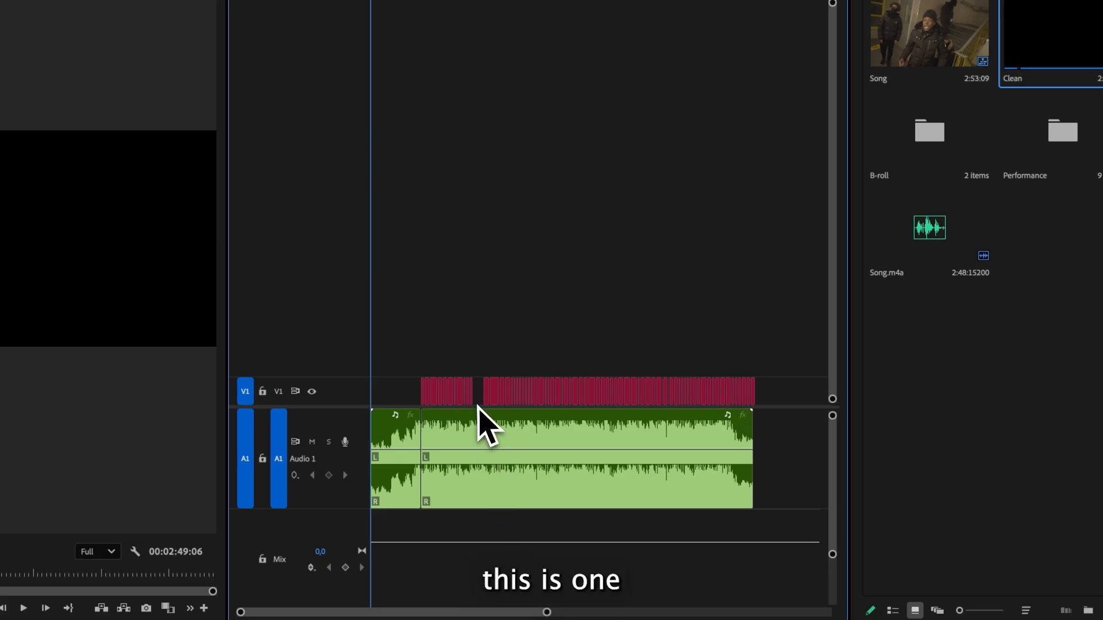
drag(546, 603, 480, 608)
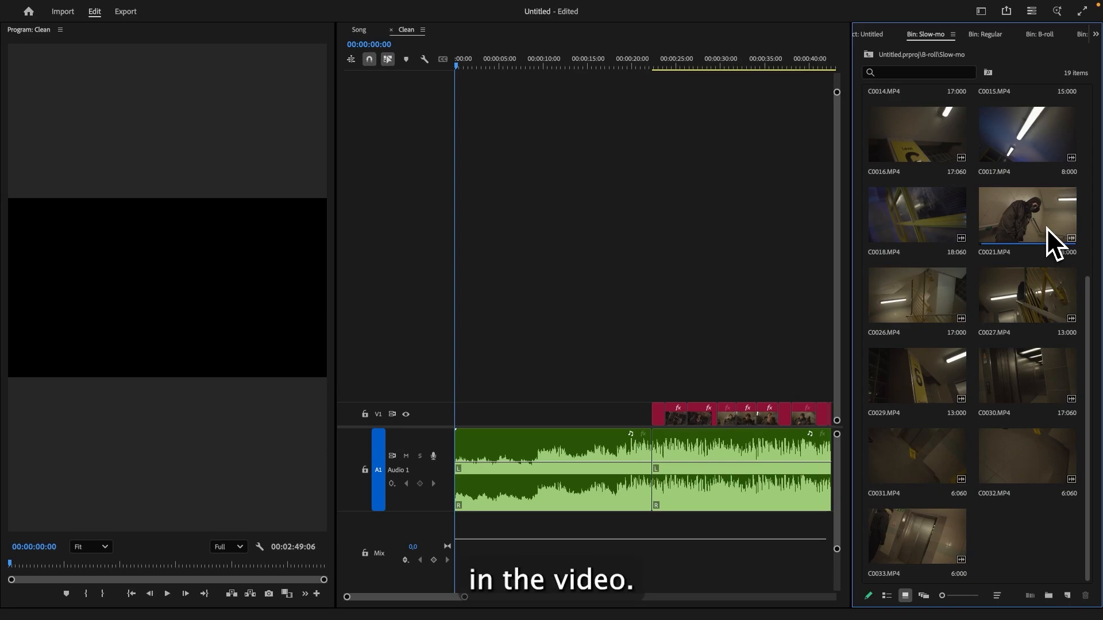
drag(718, 67, 700, 84)
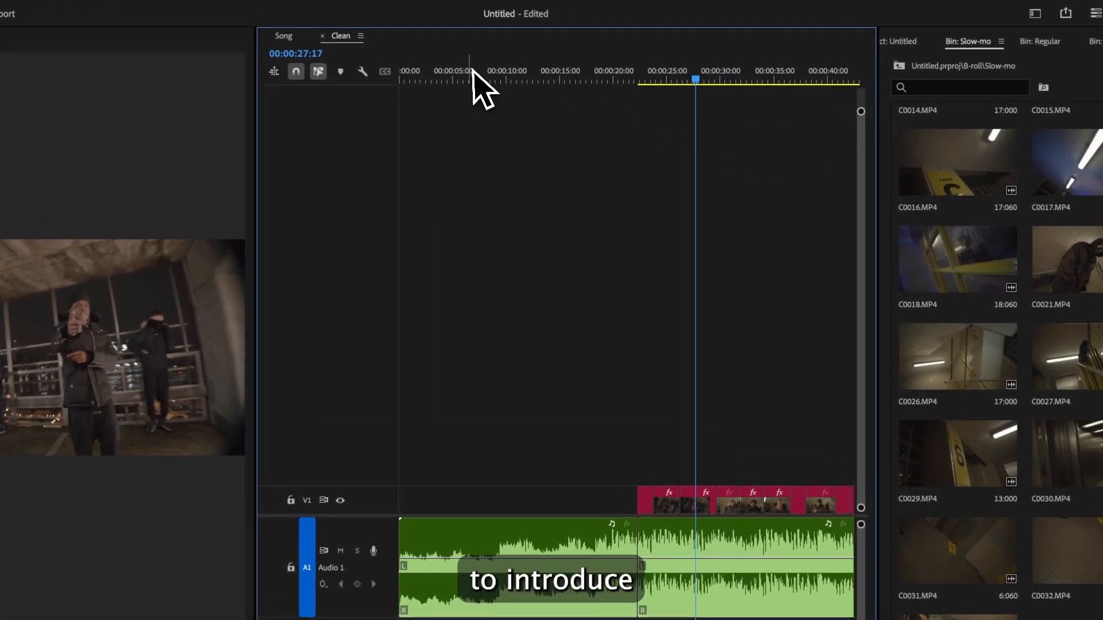
click(494, 79)
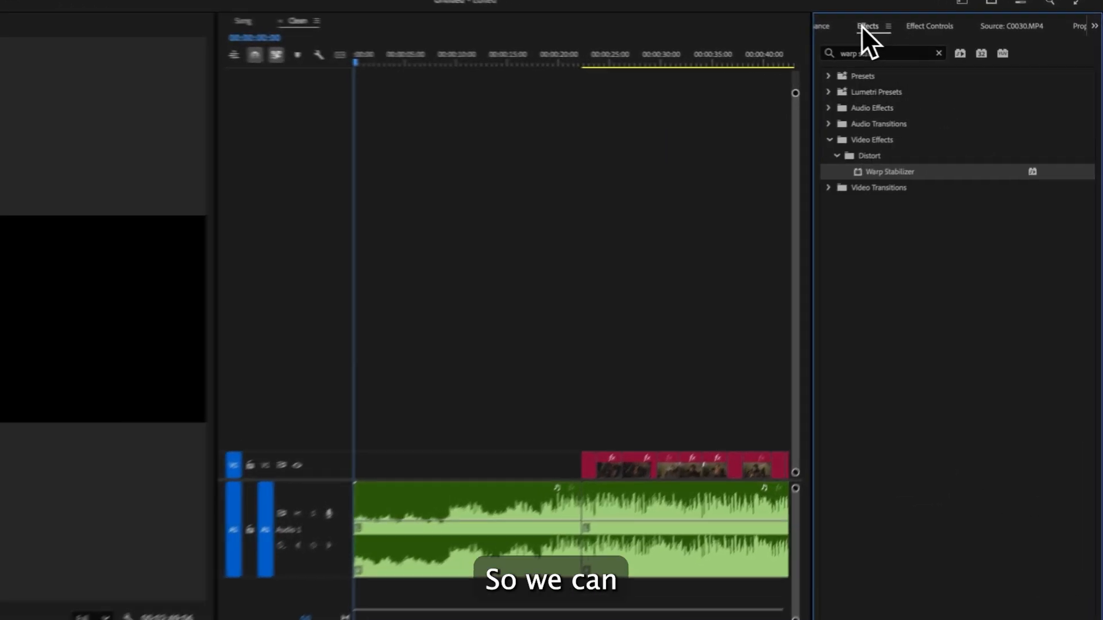
- Open the Slow-mo B-roll bin, load C0016 into the Source monitor and scrub through it
click(773, 29)
click(812, 29)
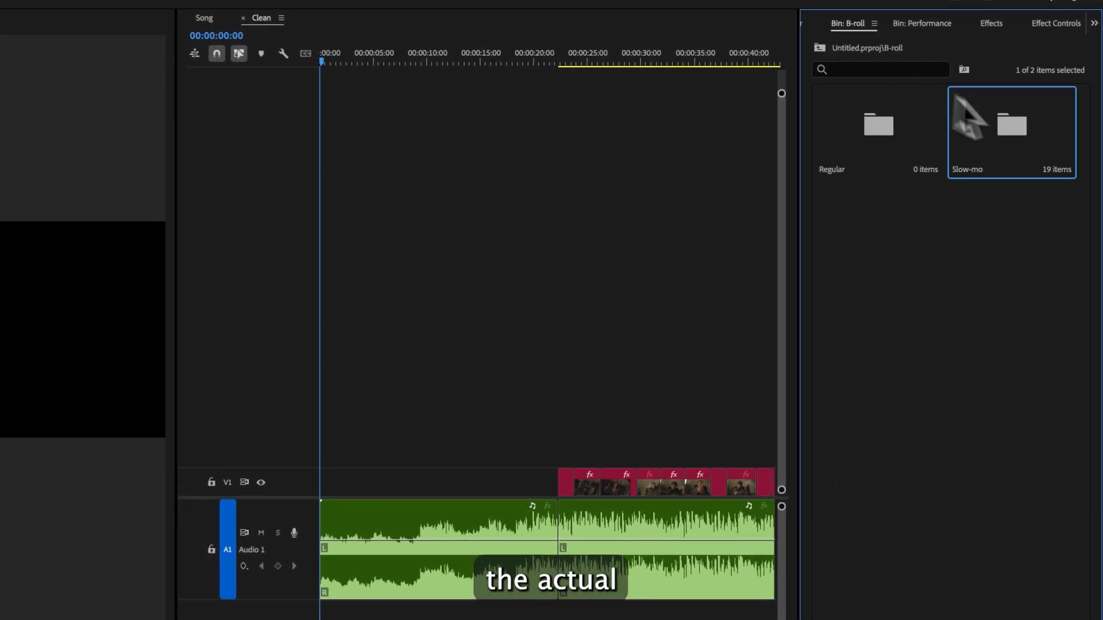
double_click(1034, 131)
double_click(884, 171)
drag(865, 559, 1081, 550)
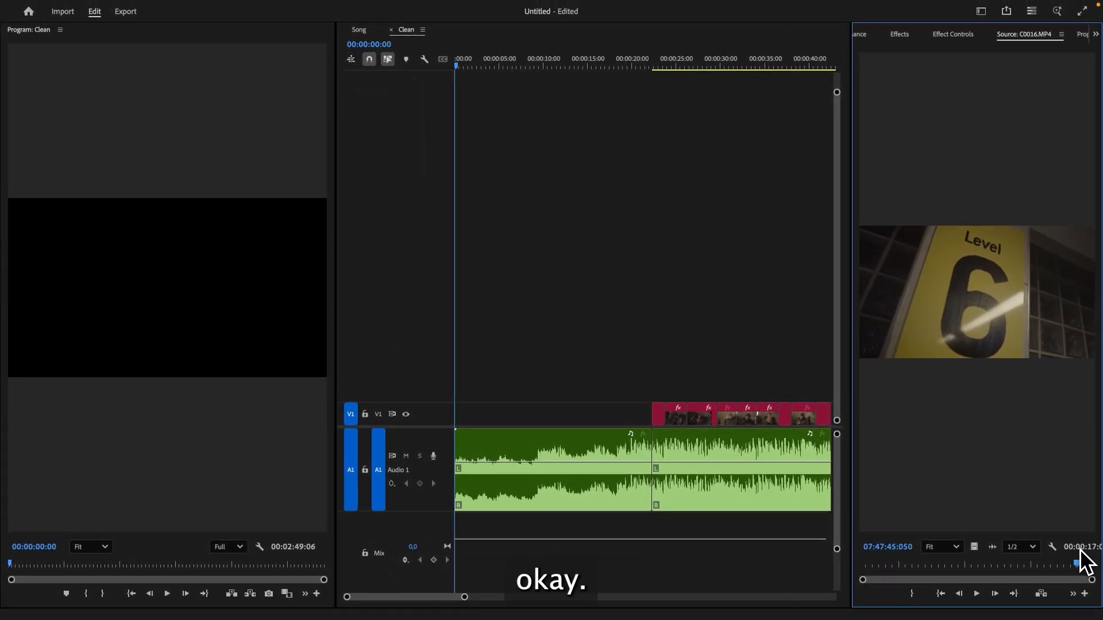
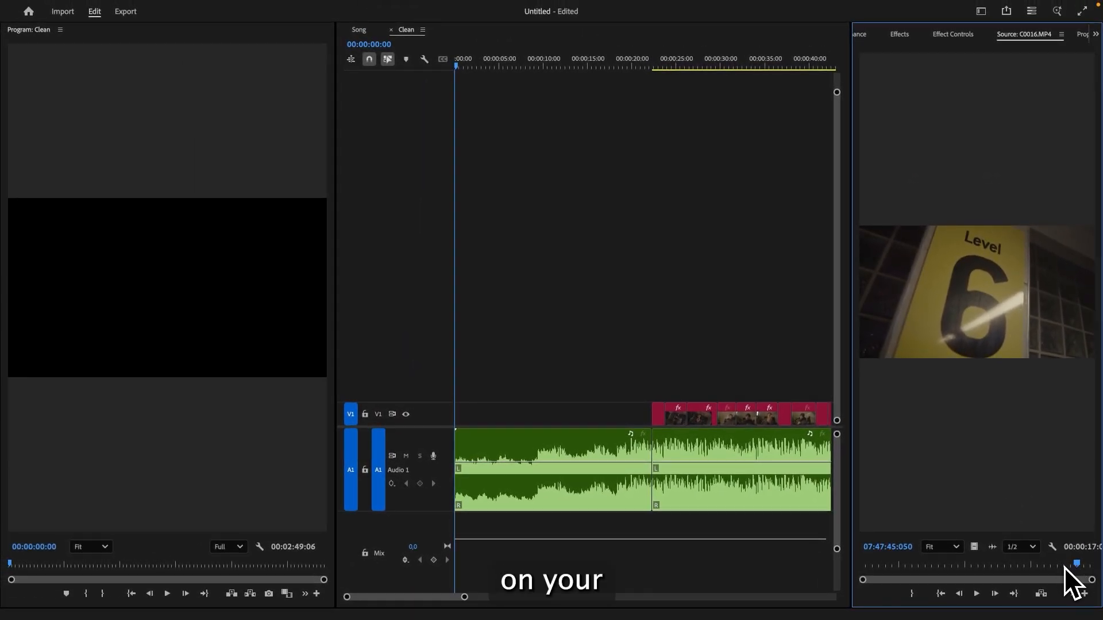
- Mark an in and out range on C0016 and place it at the start of the Clean sequence's video track
key(o)
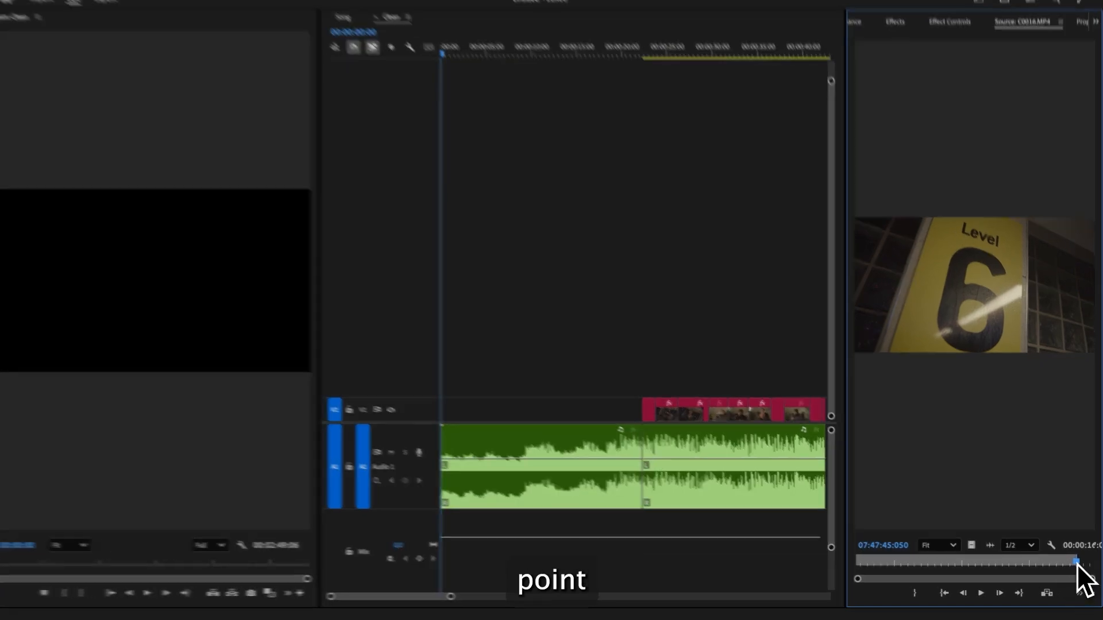
drag(1076, 564, 1044, 555)
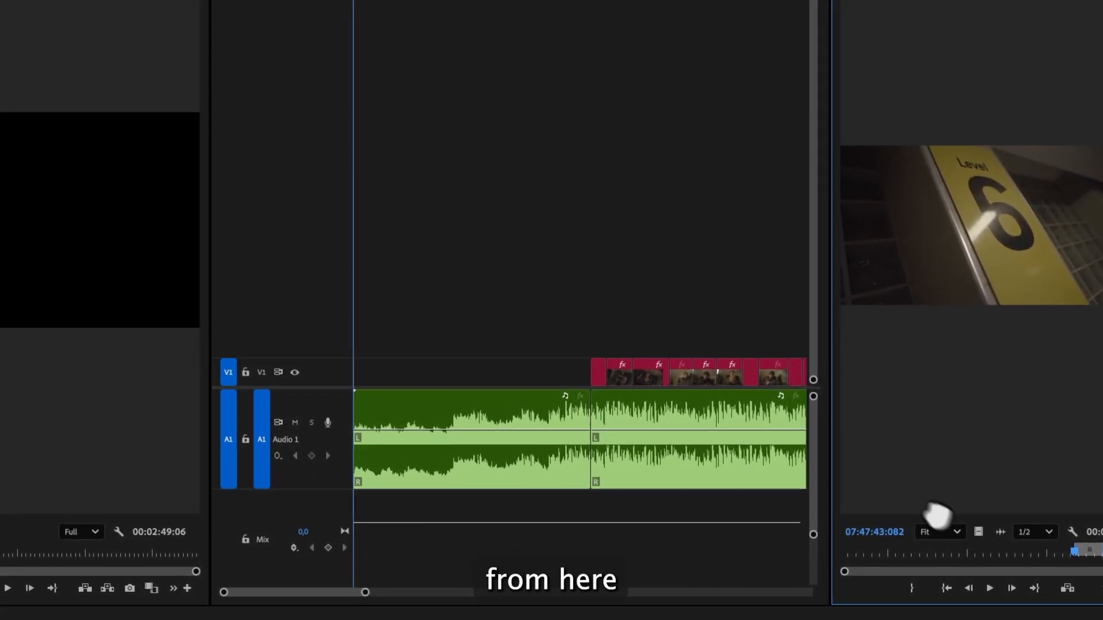
drag(936, 515, 363, 376)
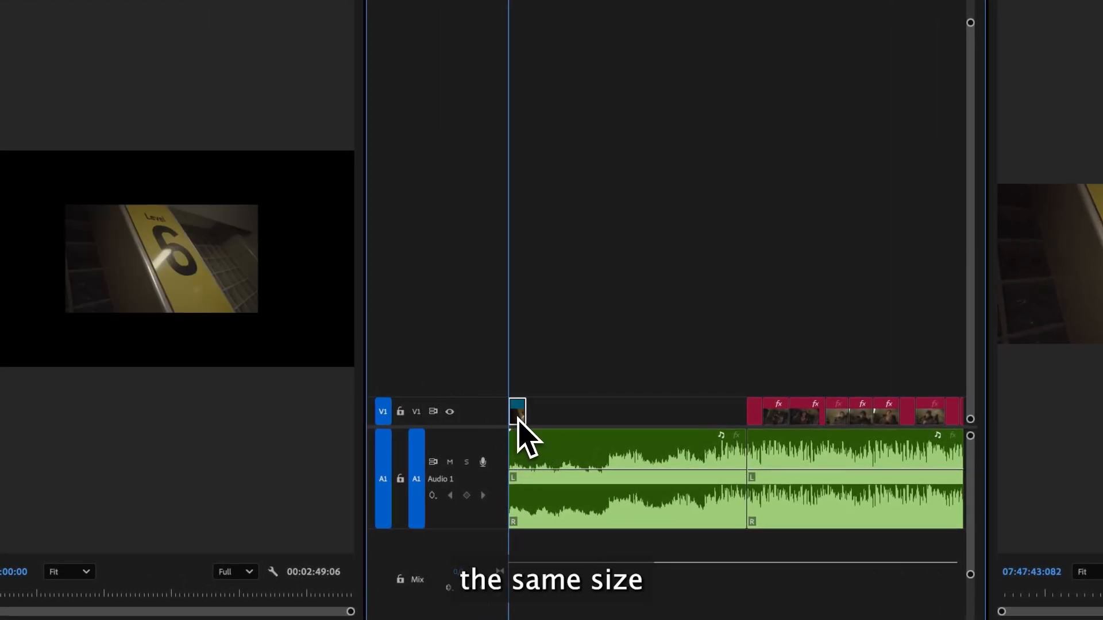
- Apply Fit to frame to the C0016 clip on the timeline
right_click(518, 425)
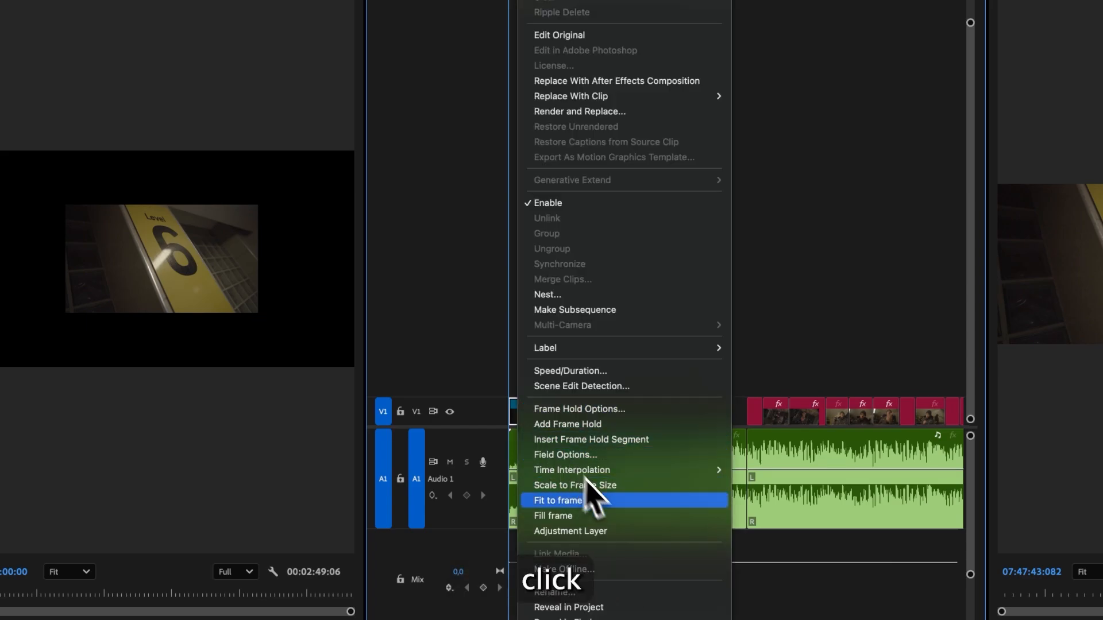
click(584, 499)
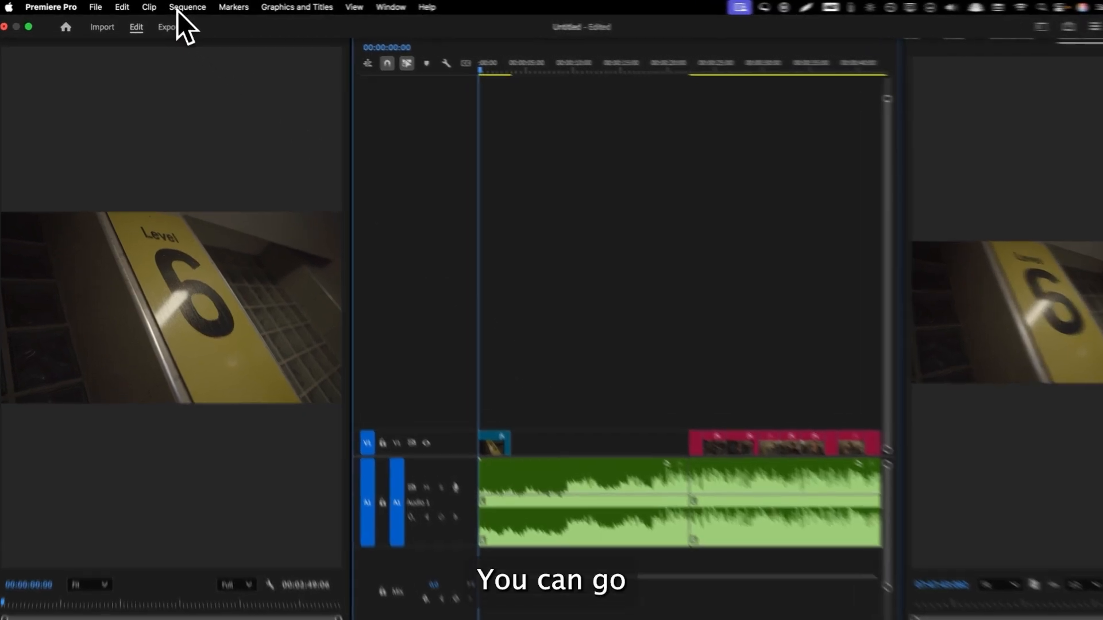
- Change the sequence settings timebase to 24,00 frames/second
click(177, 10)
click(210, 29)
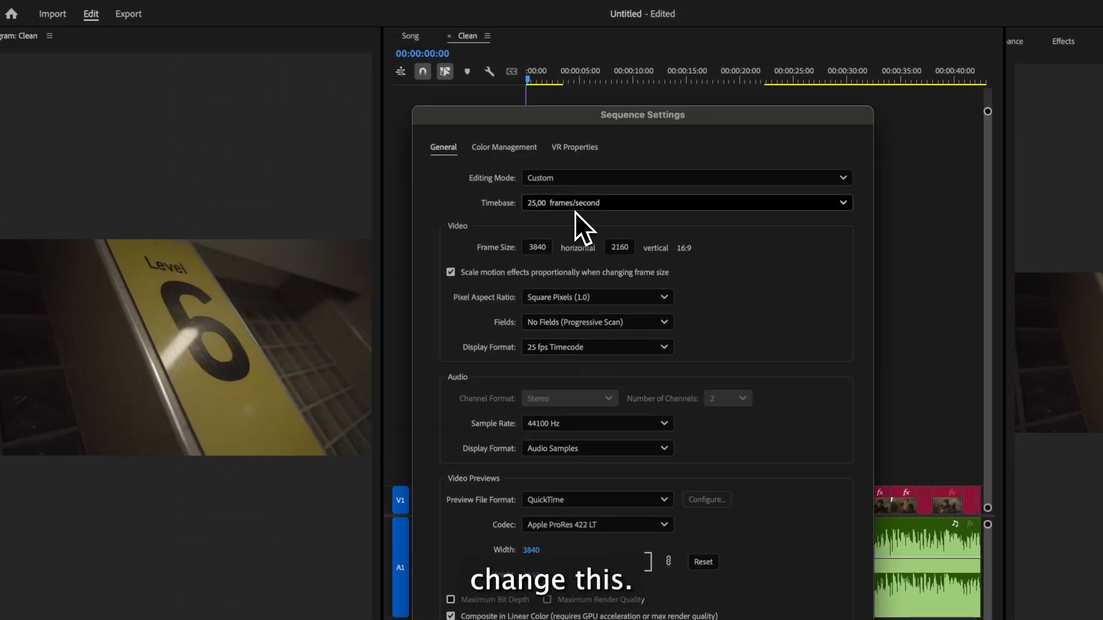
click(573, 207)
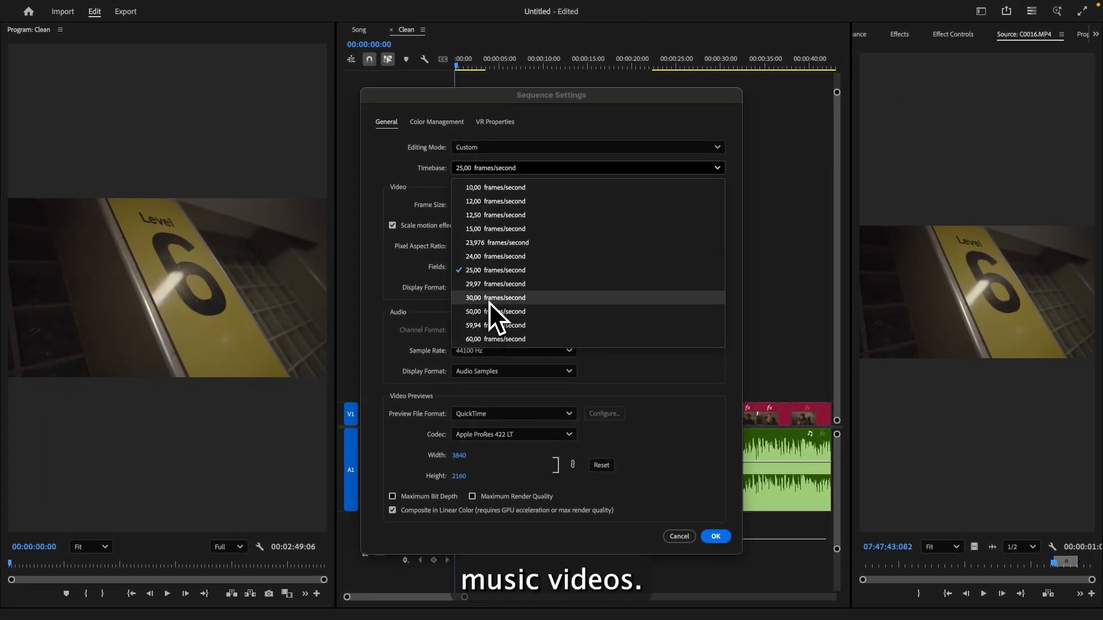
click(489, 256)
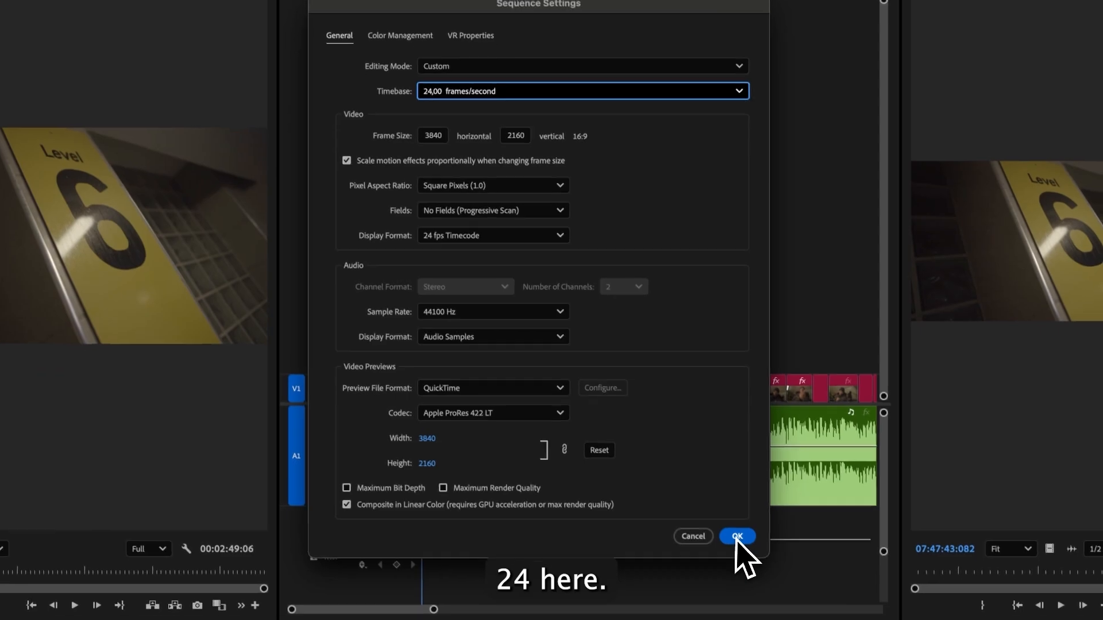
click(753, 566)
- Set the C0016 clip's speed to 50%
right_click(462, 416)
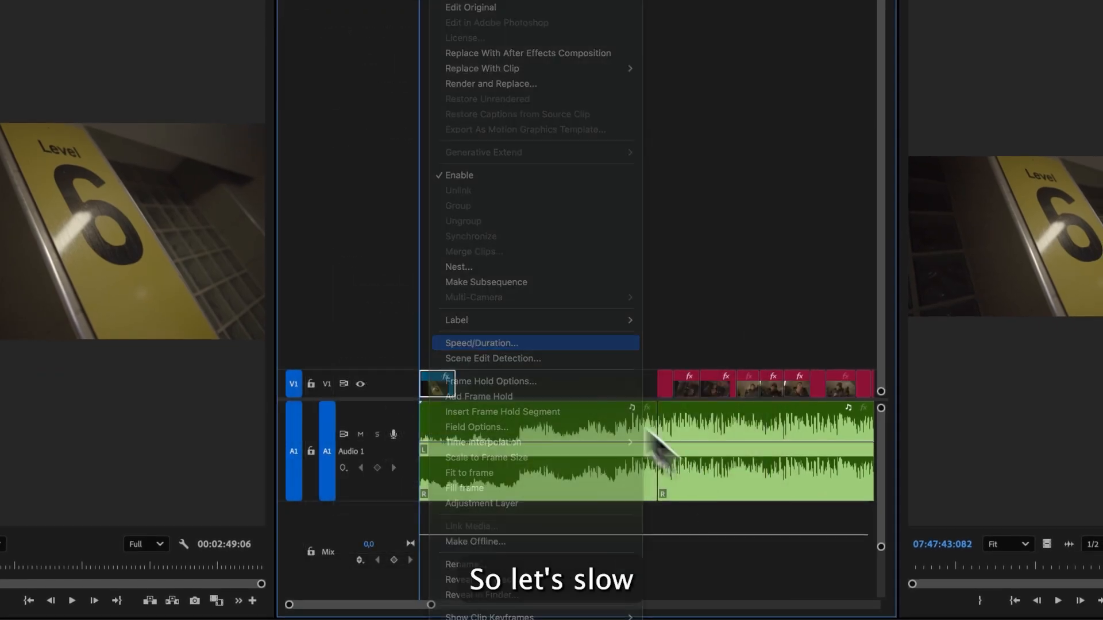
click(499, 374)
text(50)
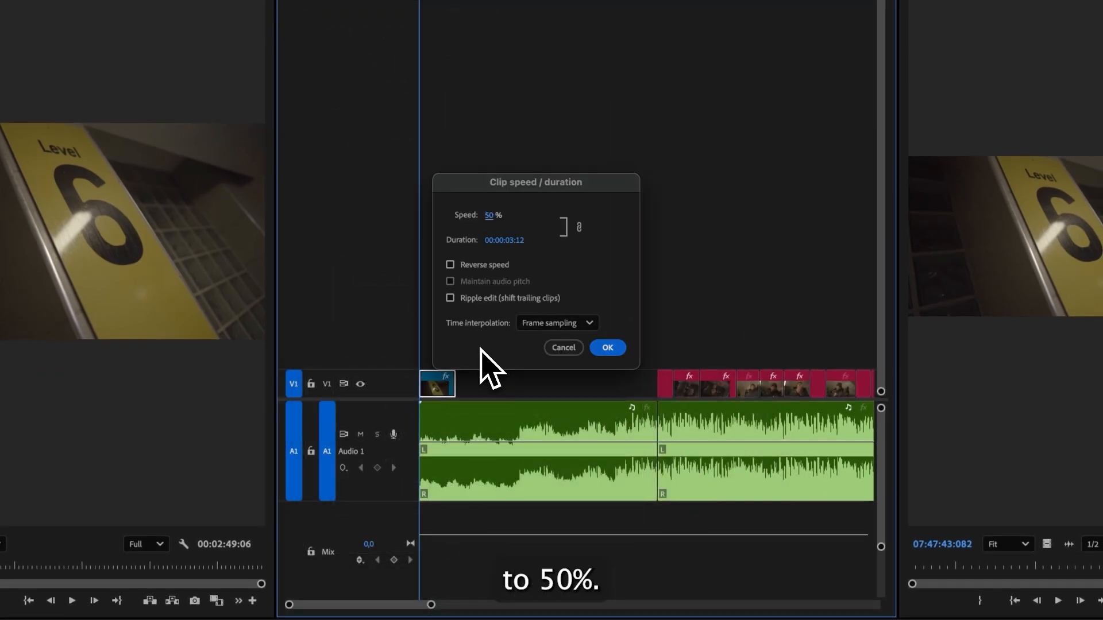
key(Return)
- Play back the slowed C0016 clip in the timeline
key(space)
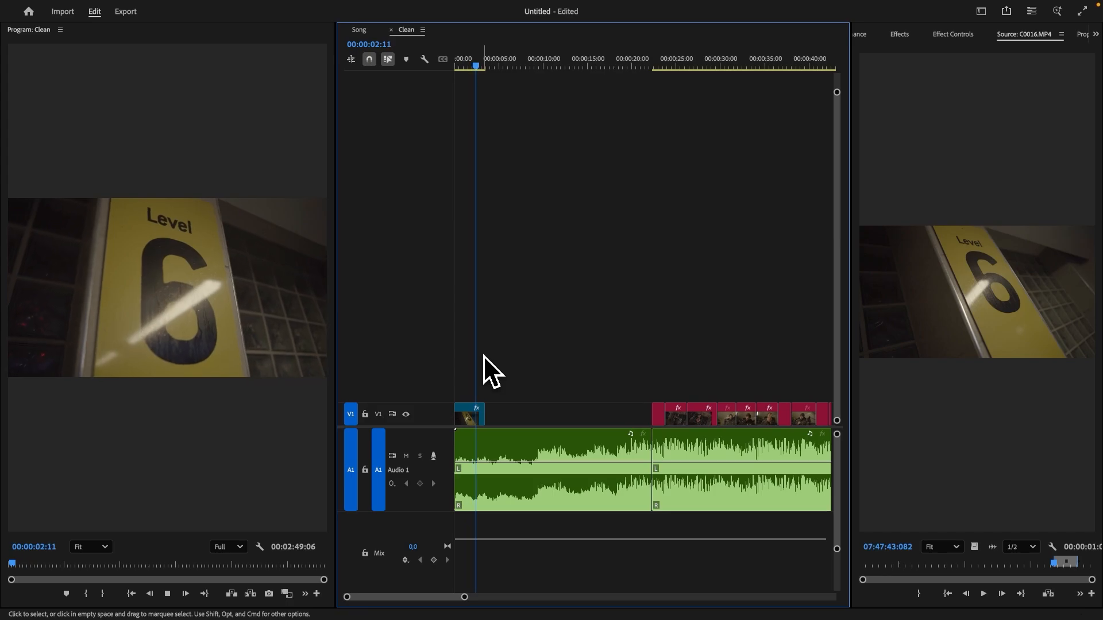
key(BackSpace)
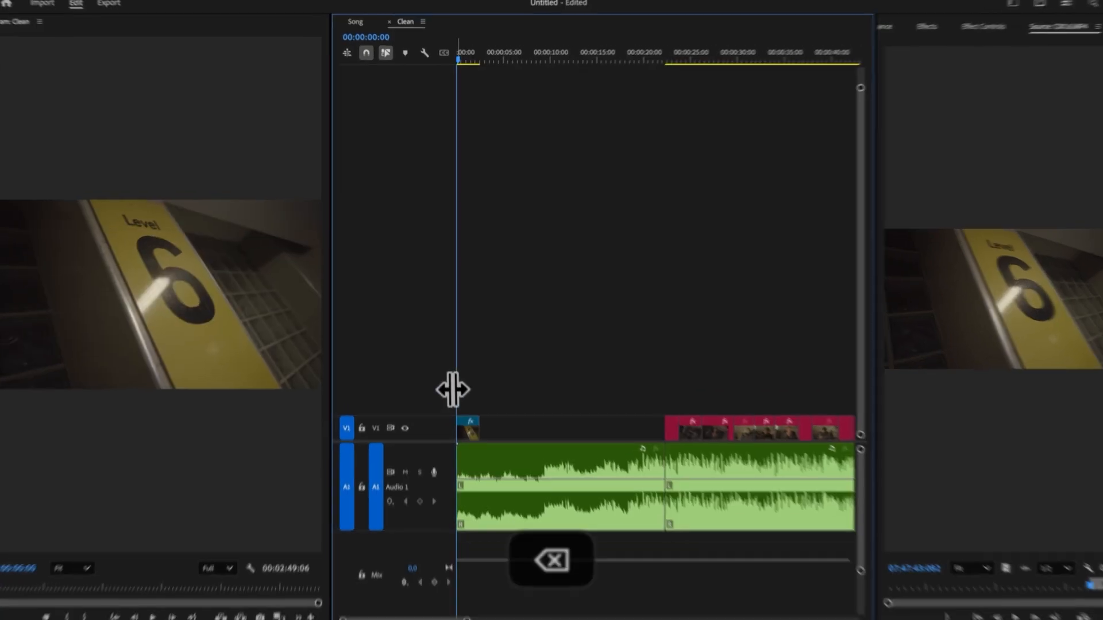
click(463, 422)
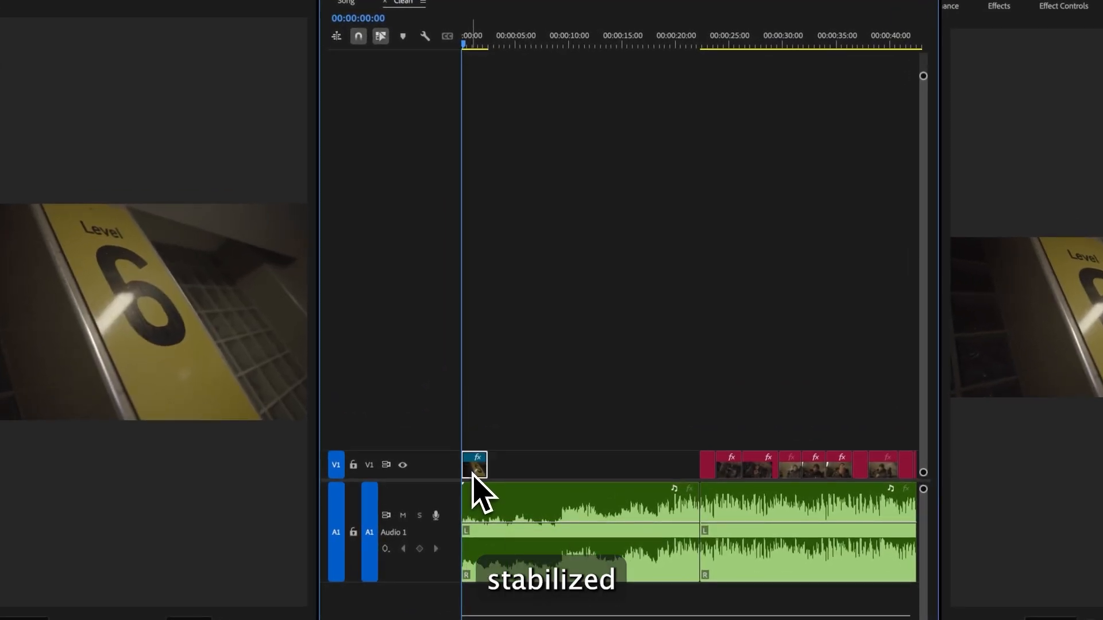
key(space)
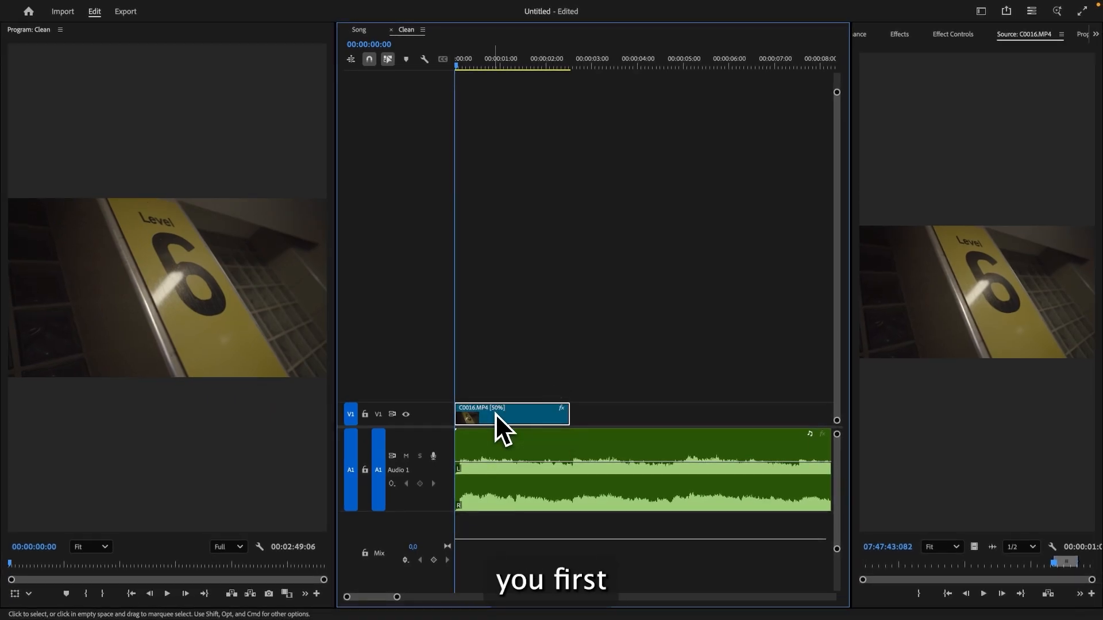
- Nest the C0016 clip and apply Warp Stabilizer to the nested sequence
right_click(516, 422)
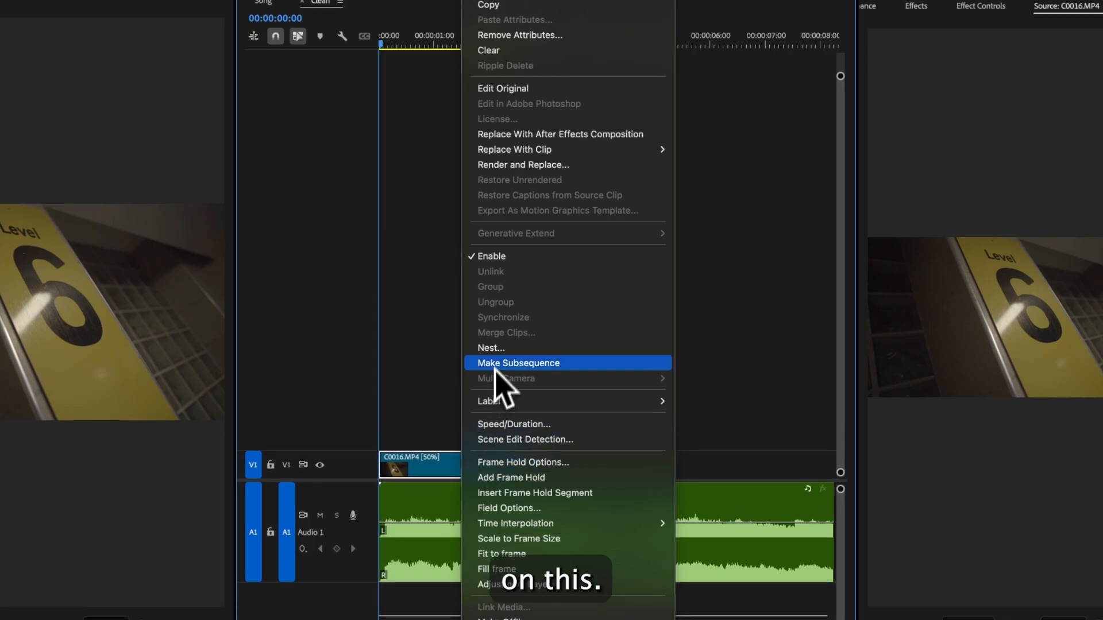
click(553, 317)
click(563, 374)
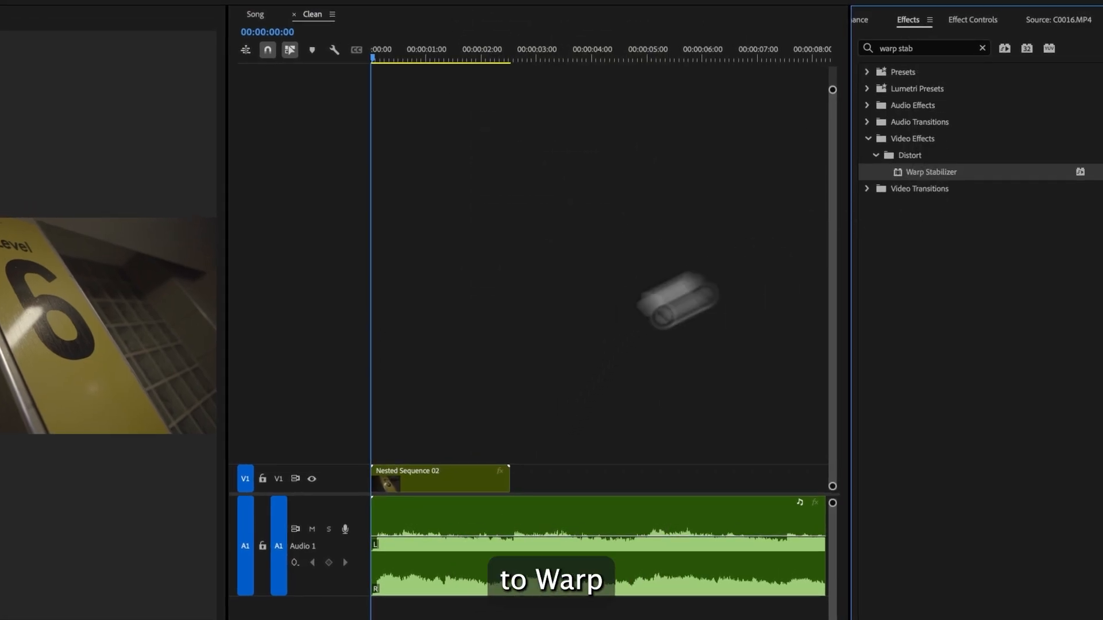
drag(678, 298, 408, 479)
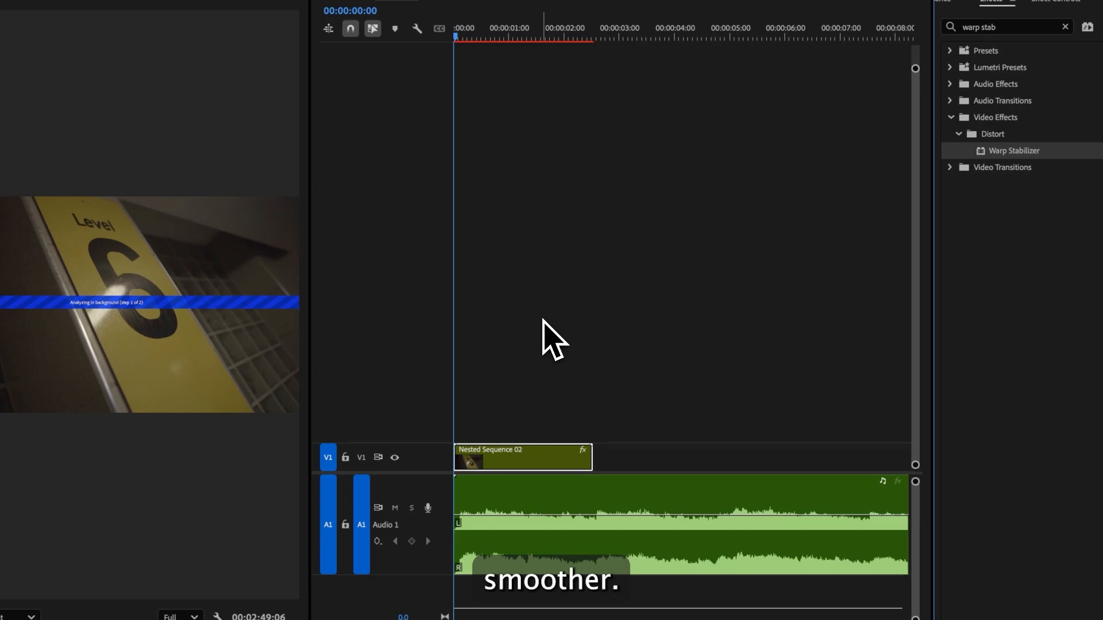
- Preview the stabilized clip and browse the project and bin panels
key(space)
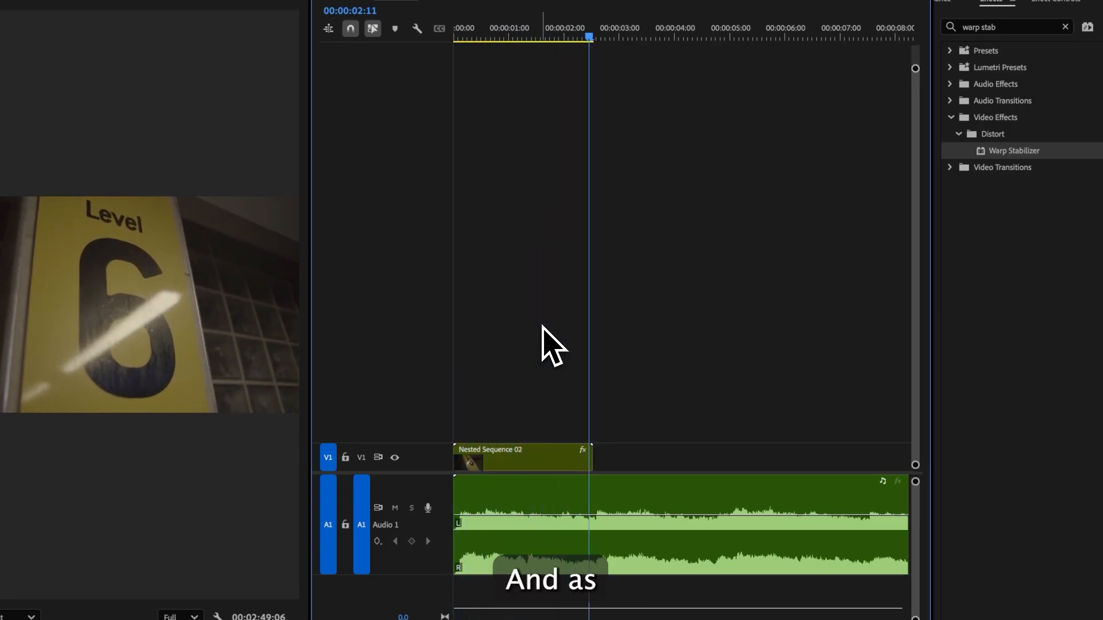
key(space)
drag(533, 29, 377, 49)
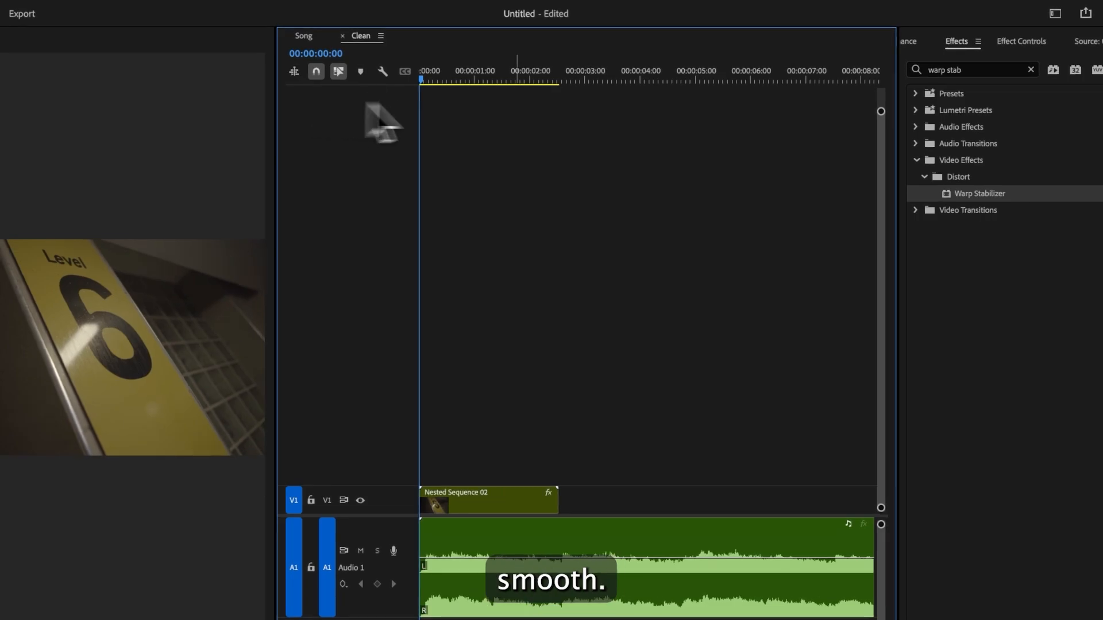
click(916, 44)
click(915, 46)
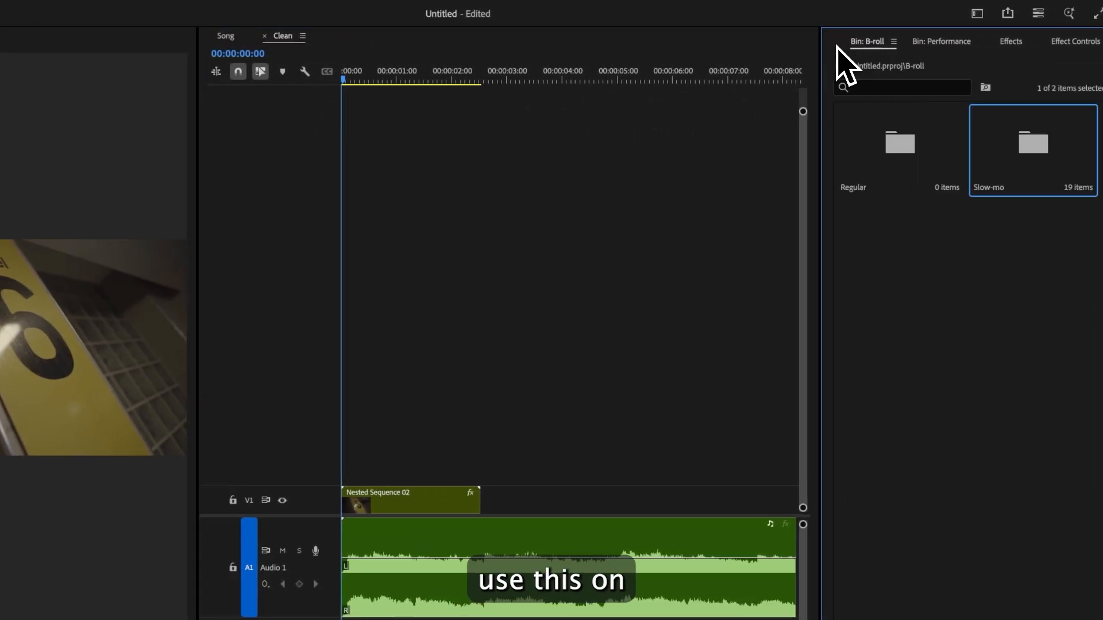
click(827, 42)
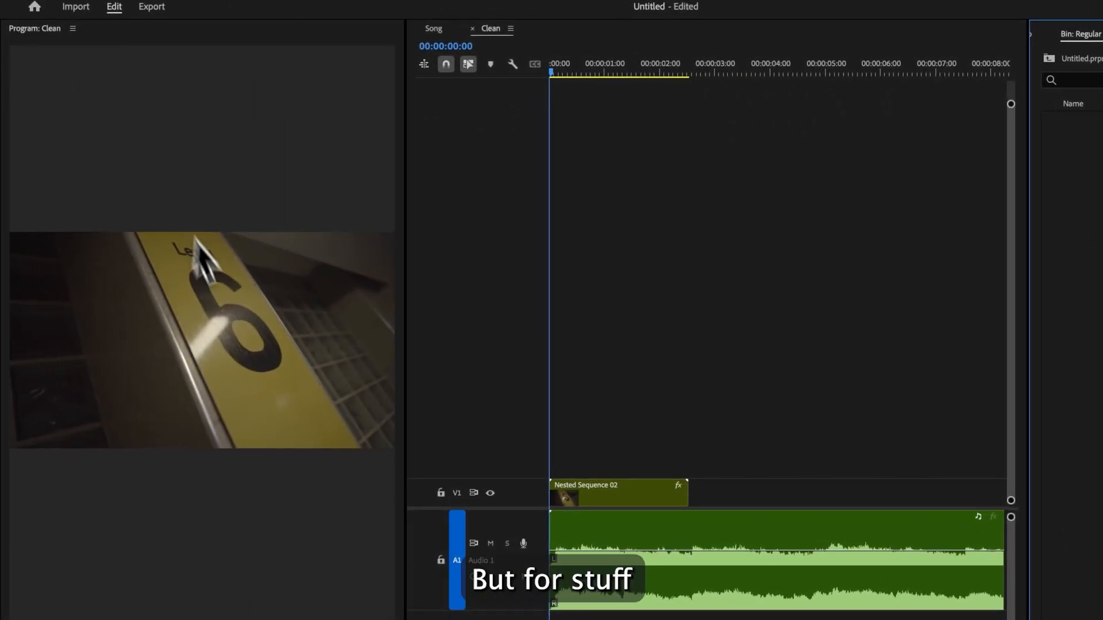
click(1032, 35)
click(1043, 36)
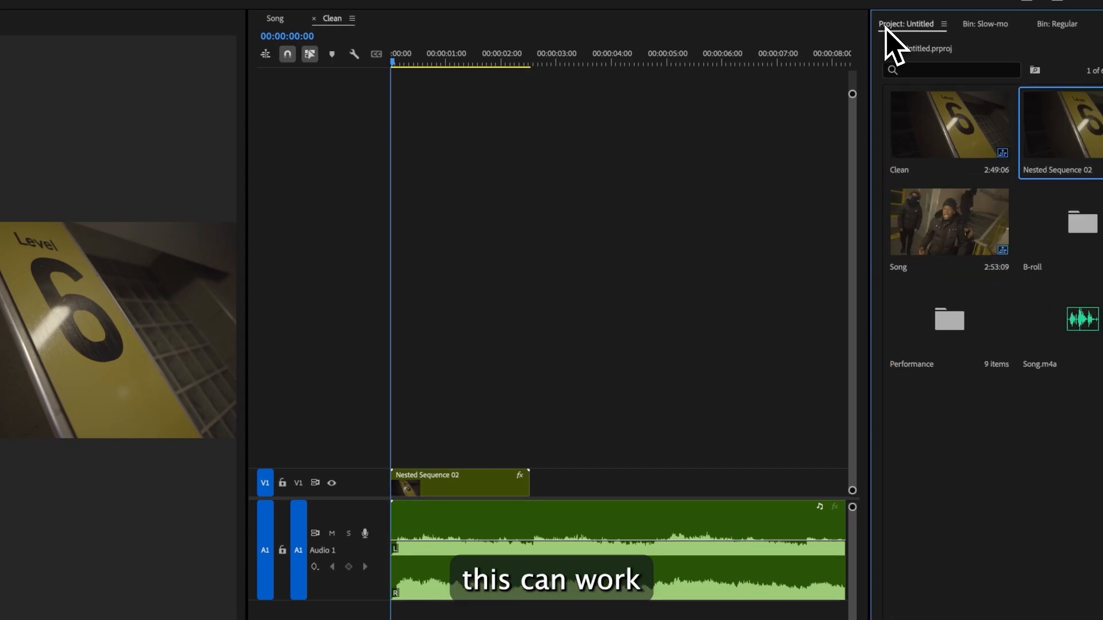
key(space)
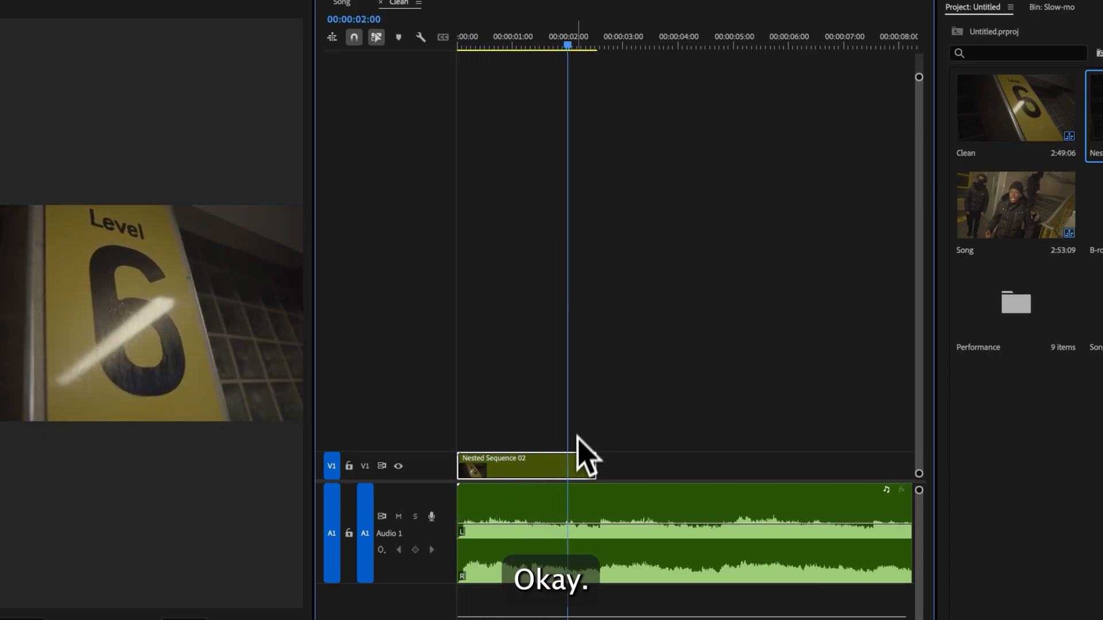
key(BackSpace)
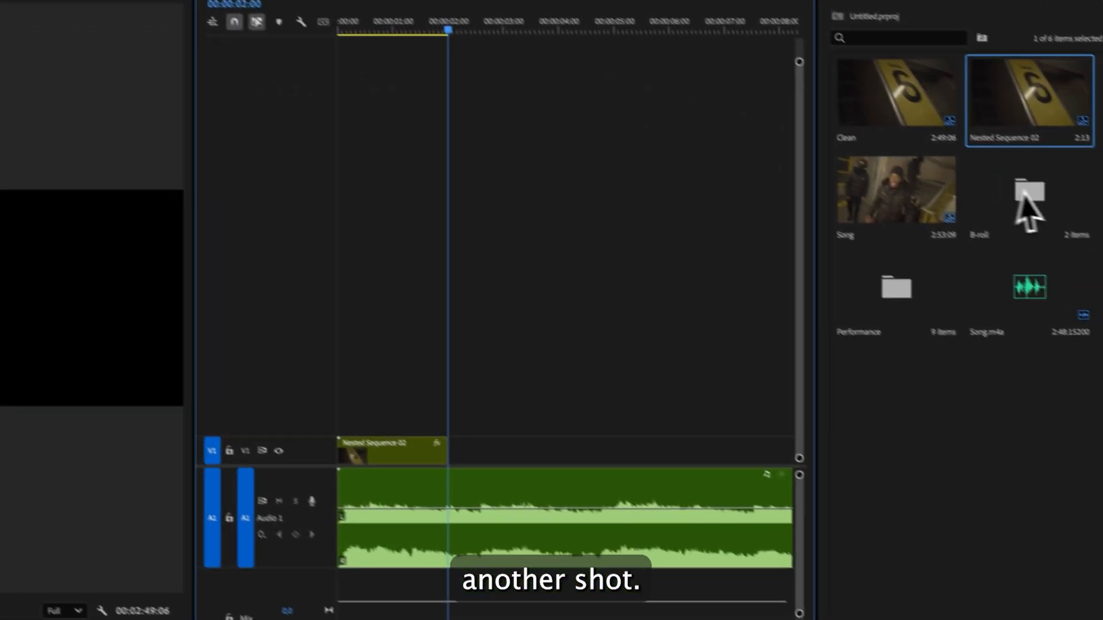
- Open the B-roll Slow-mo bin and load C0026 into the Source monitor
double_click(1024, 194)
double_click(1011, 84)
double_click(887, 218)
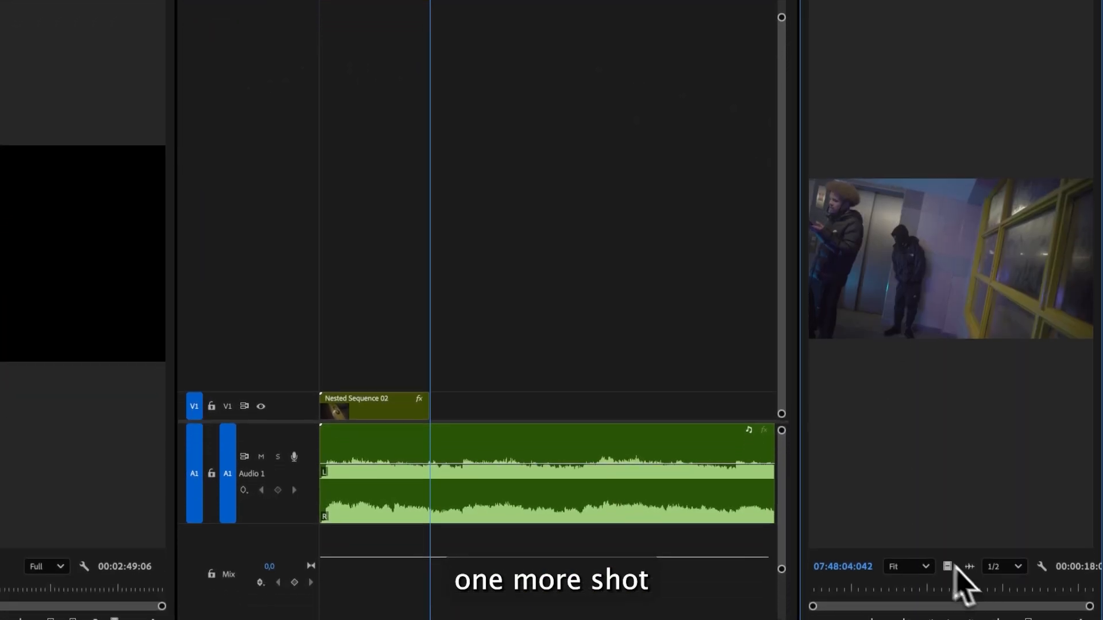
click(818, 21)
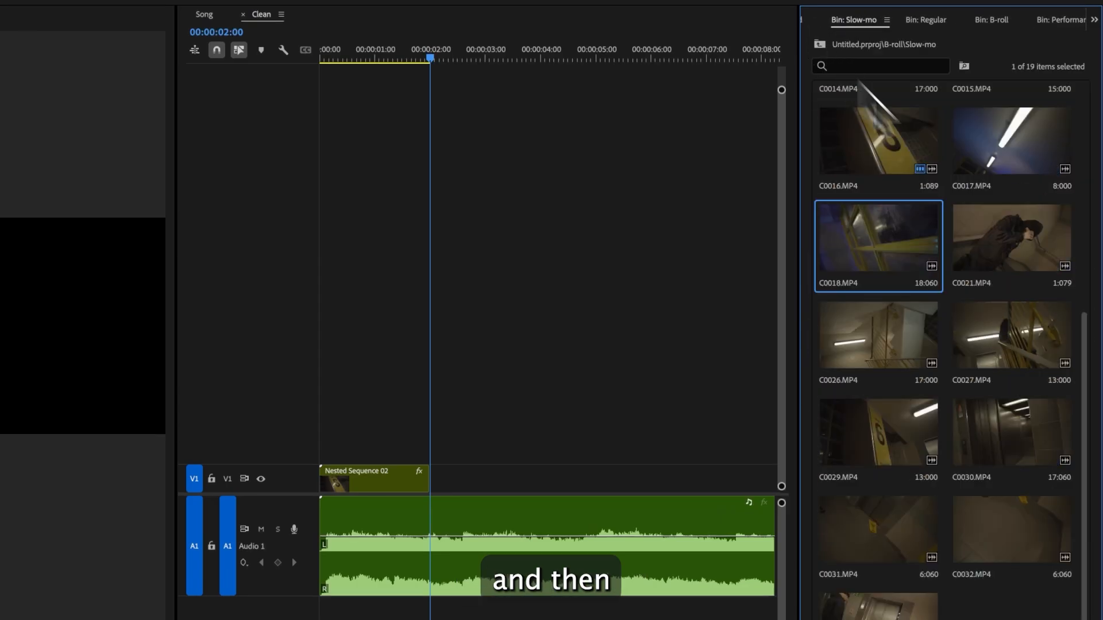
double_click(902, 352)
- Place C0026 on the timeline right after the nested sequence and apply Fit to frame
drag(935, 552, 483, 369)
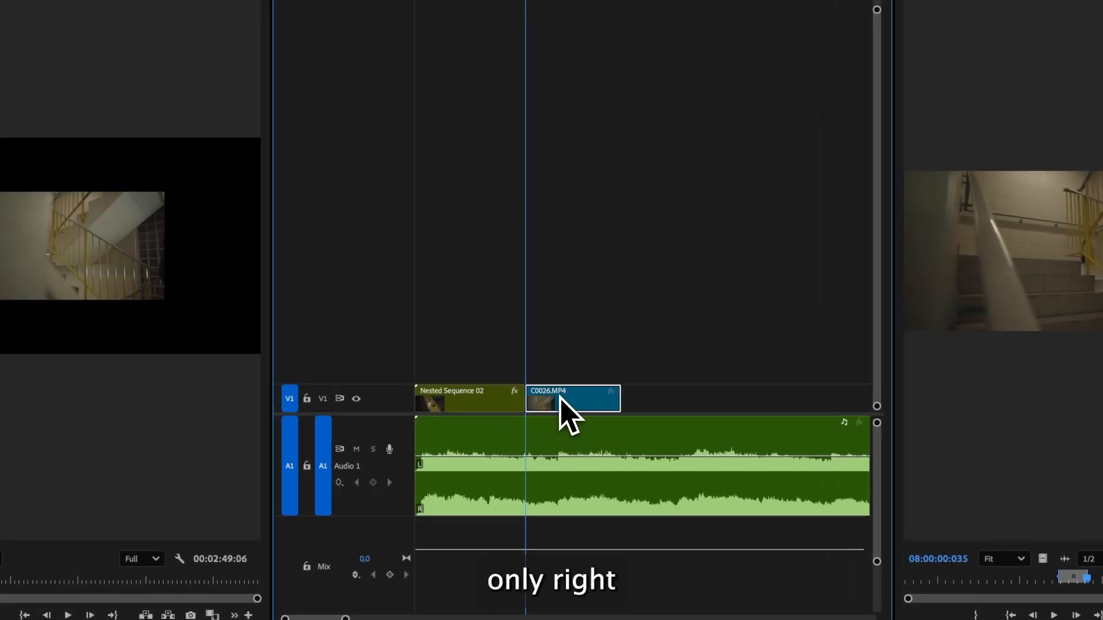
right_click(484, 368)
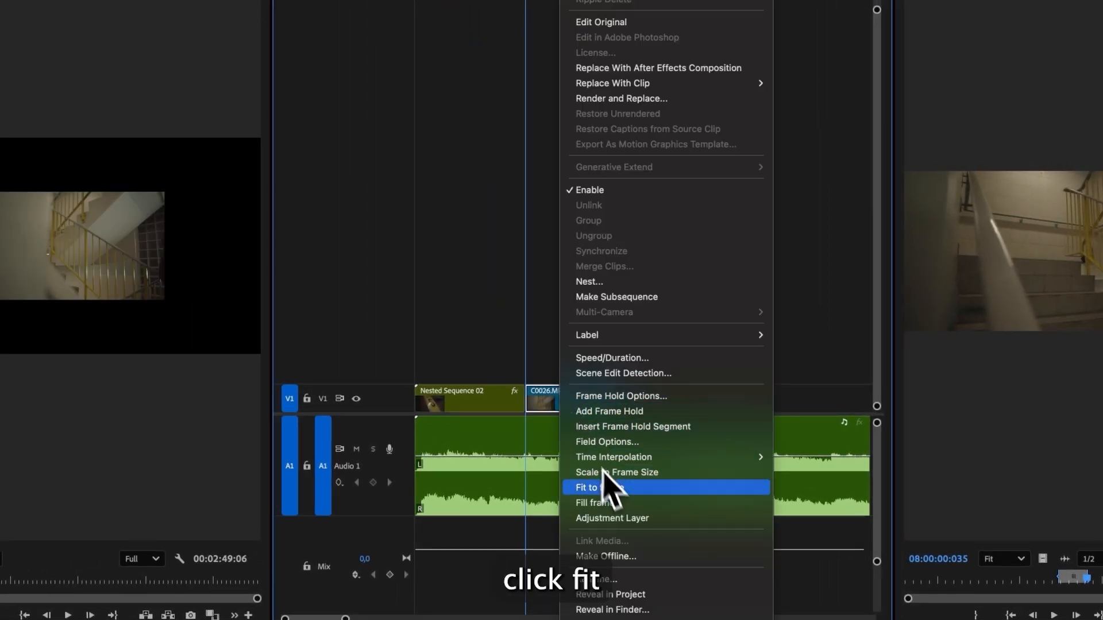
click(609, 489)
- Set the C0026 clip's speed to 50%
right_click(582, 400)
click(608, 360)
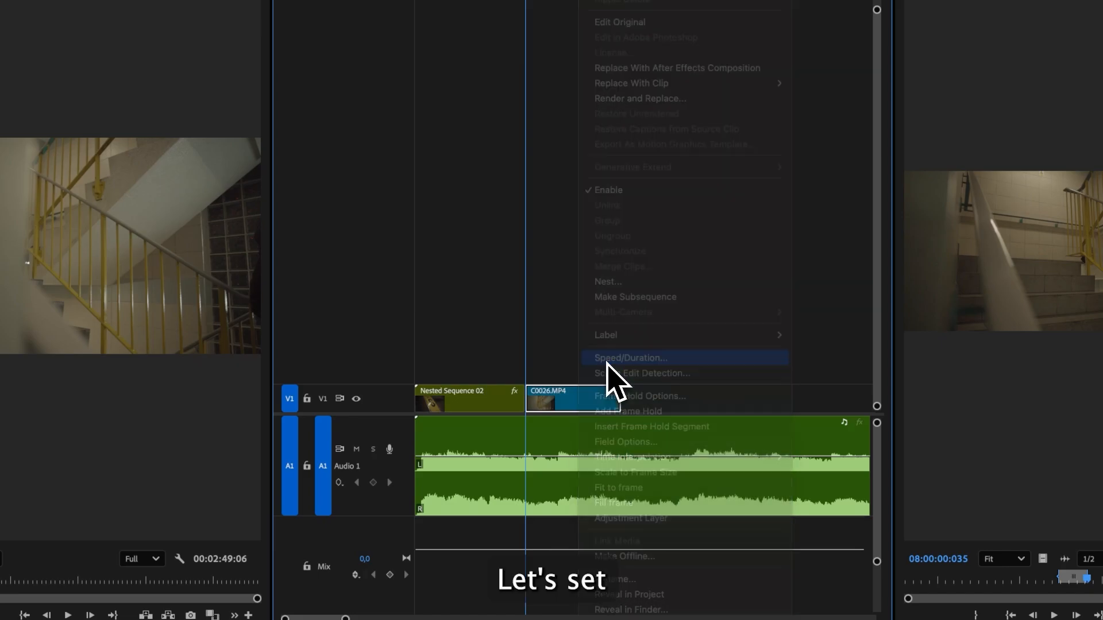
click(603, 363)
- Nest the C0026 clip and apply Warp Stabilizer to the new nested sequence
right_click(612, 398)
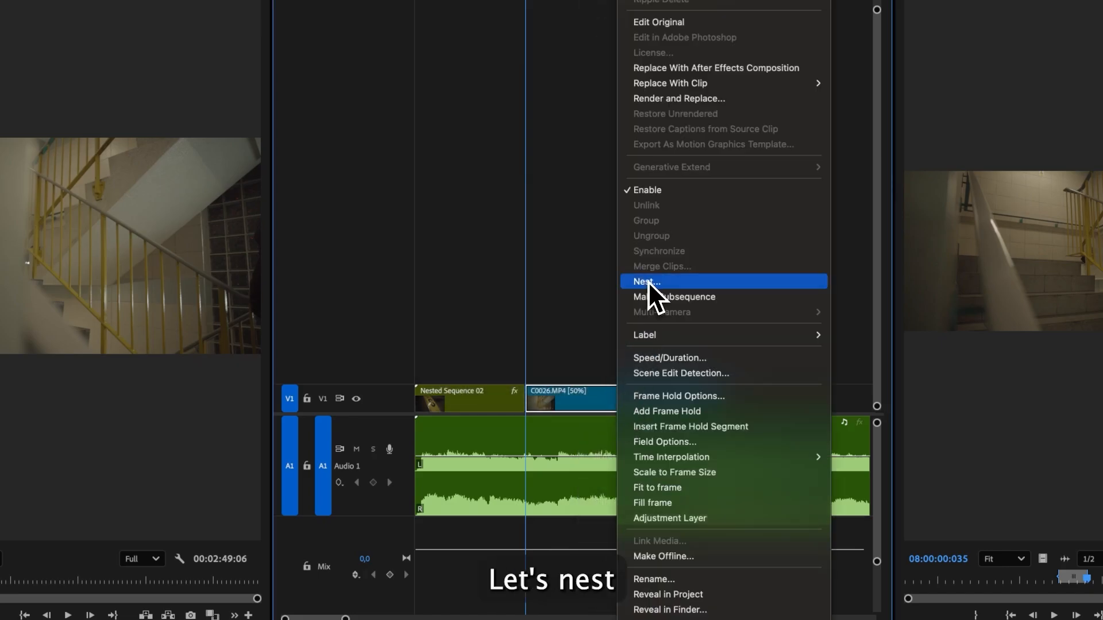
click(646, 279)
click(610, 313)
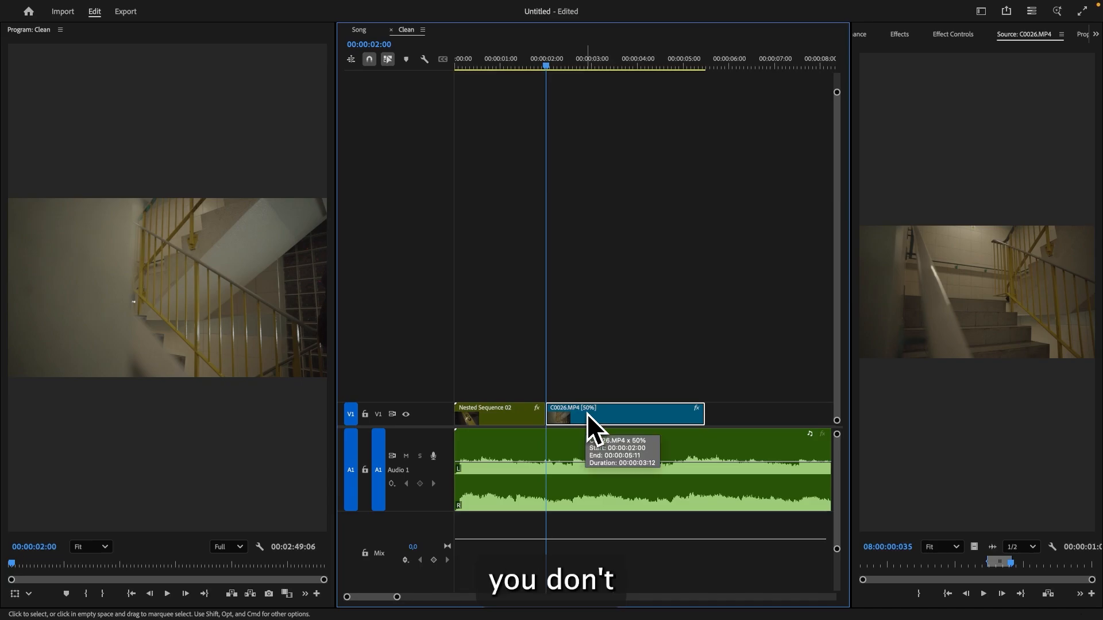
right_click(604, 416)
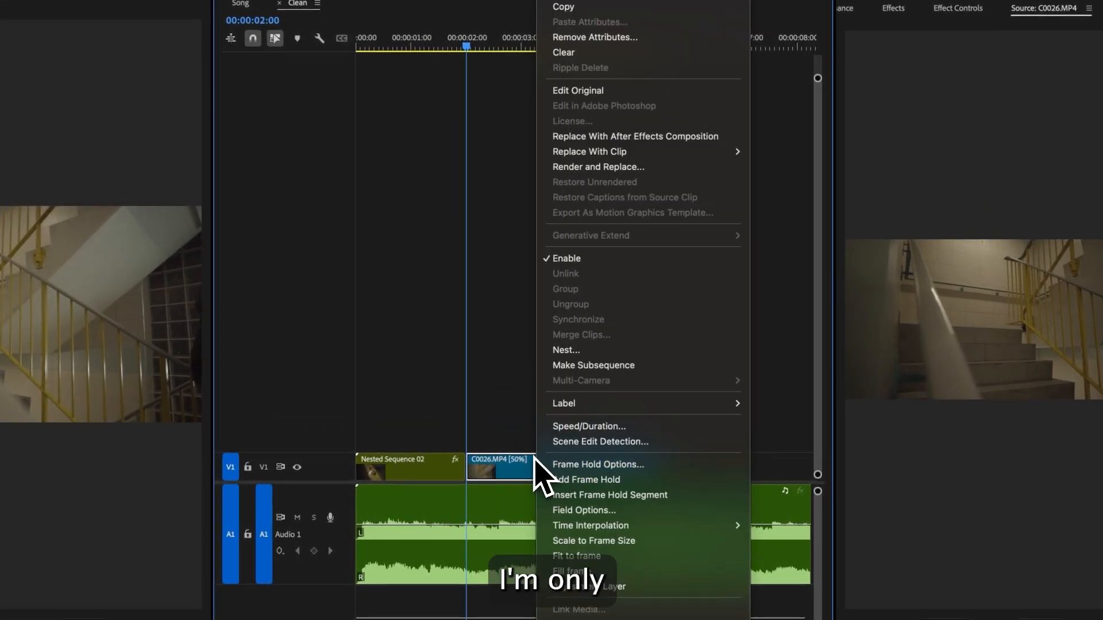
click(574, 351)
click(555, 378)
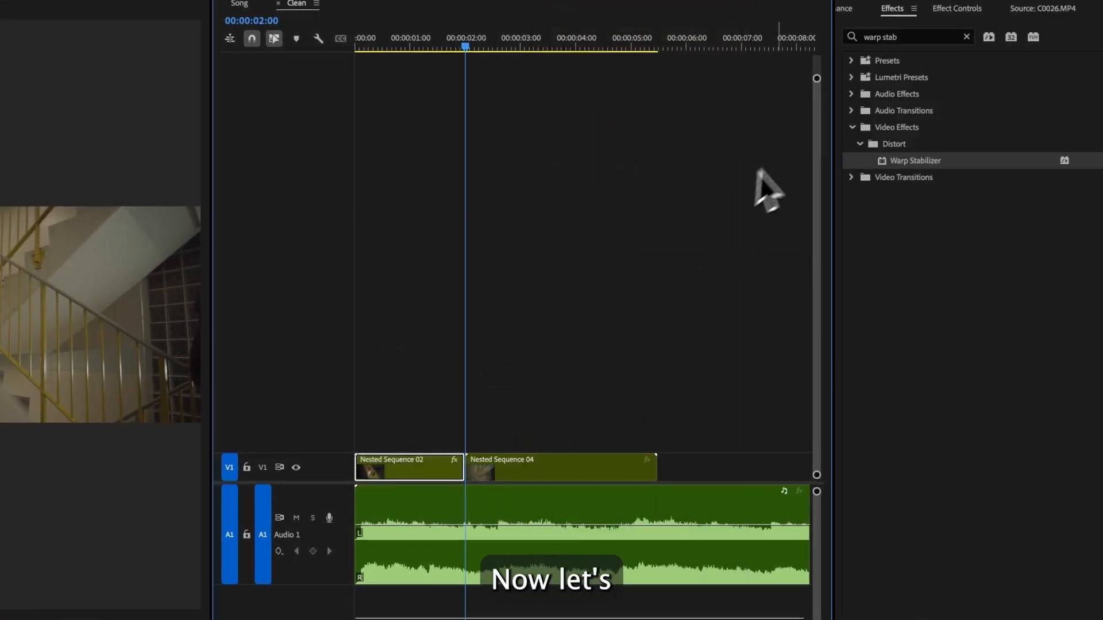
drag(913, 162, 581, 465)
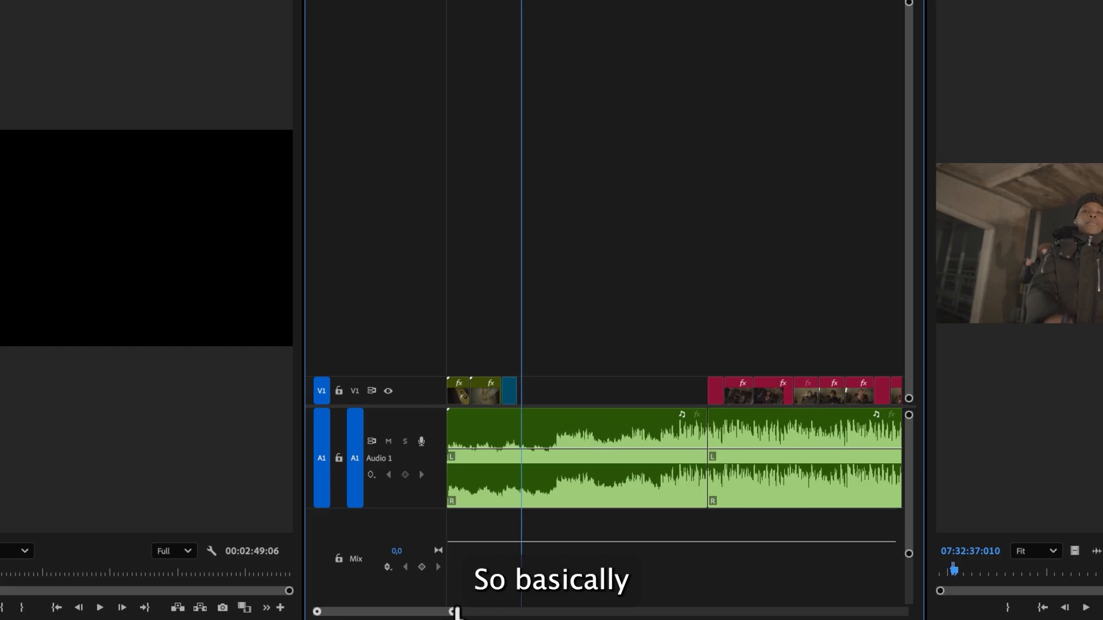
- Play back the performance cut around 00:00:34 in the Clean sequence
drag(456, 613, 550, 611)
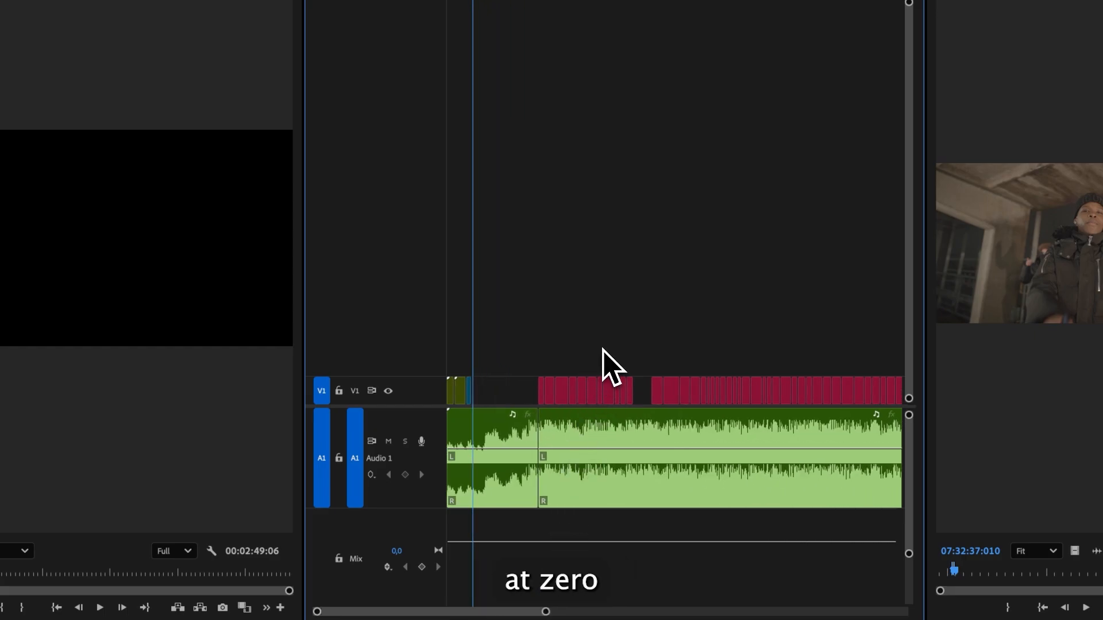
click(571, 69)
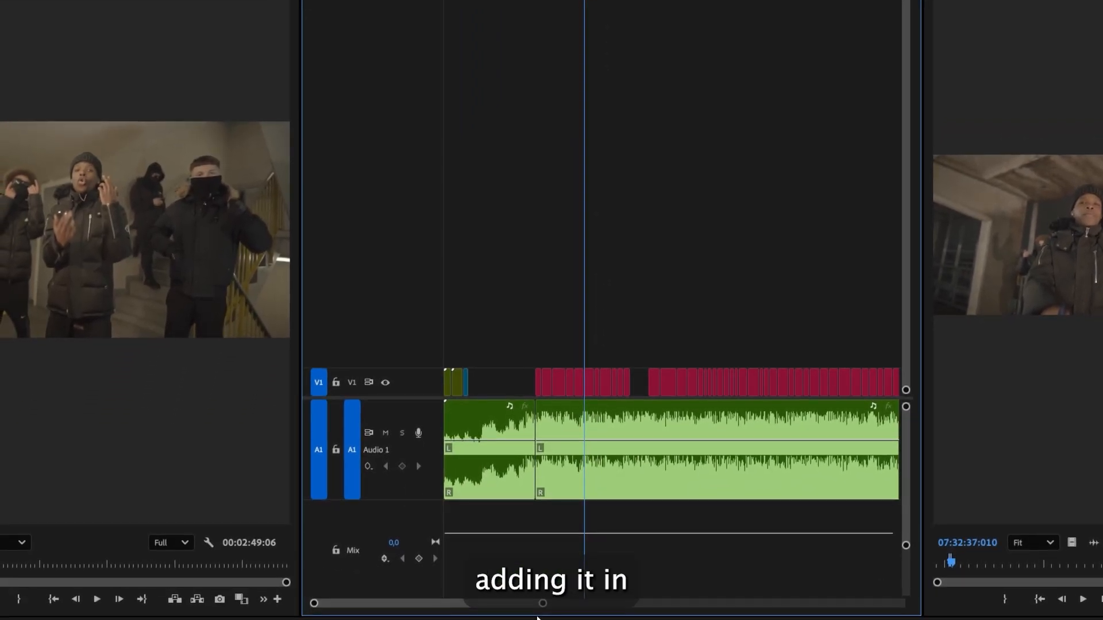
drag(543, 604, 488, 604)
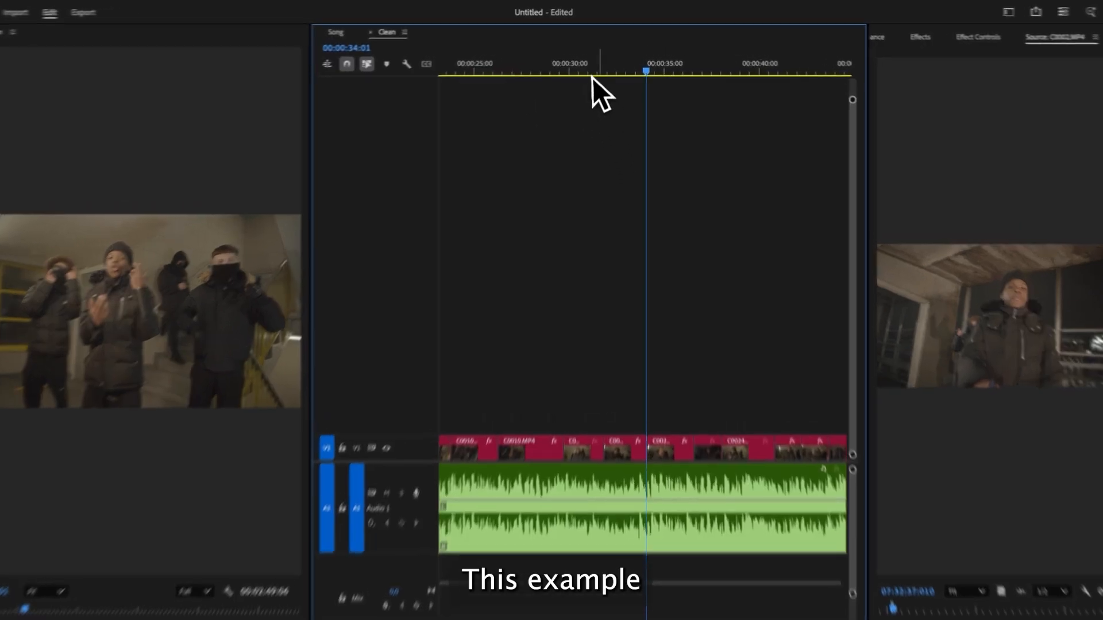
click(592, 69)
key(space)
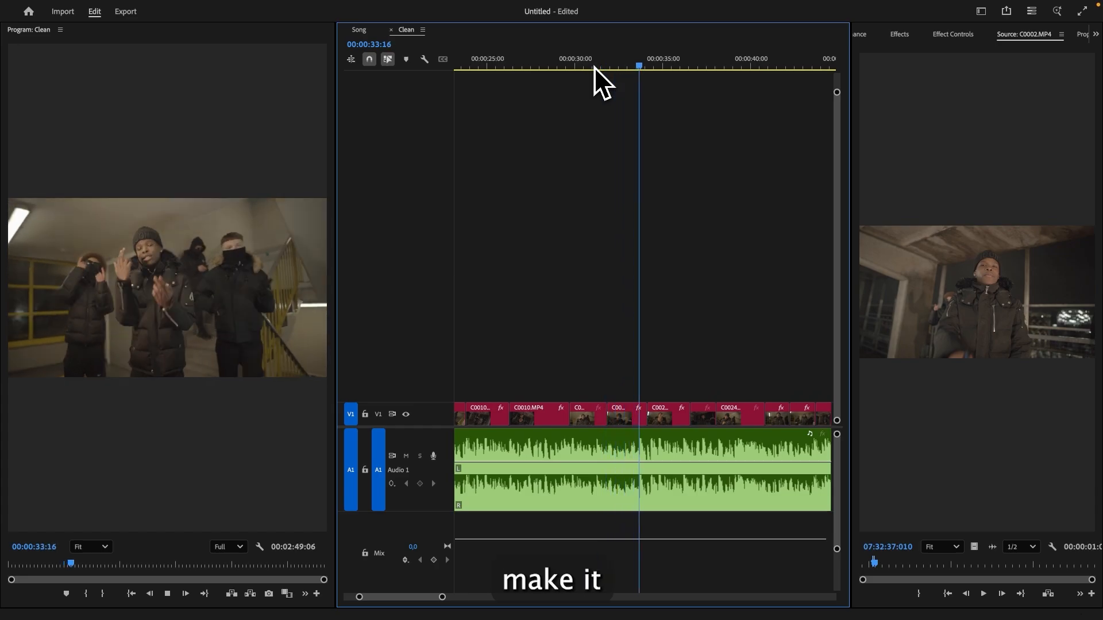
- Place the C0021 slow-mo clip on track V2 at the playhead around 00:00:34
key(space)
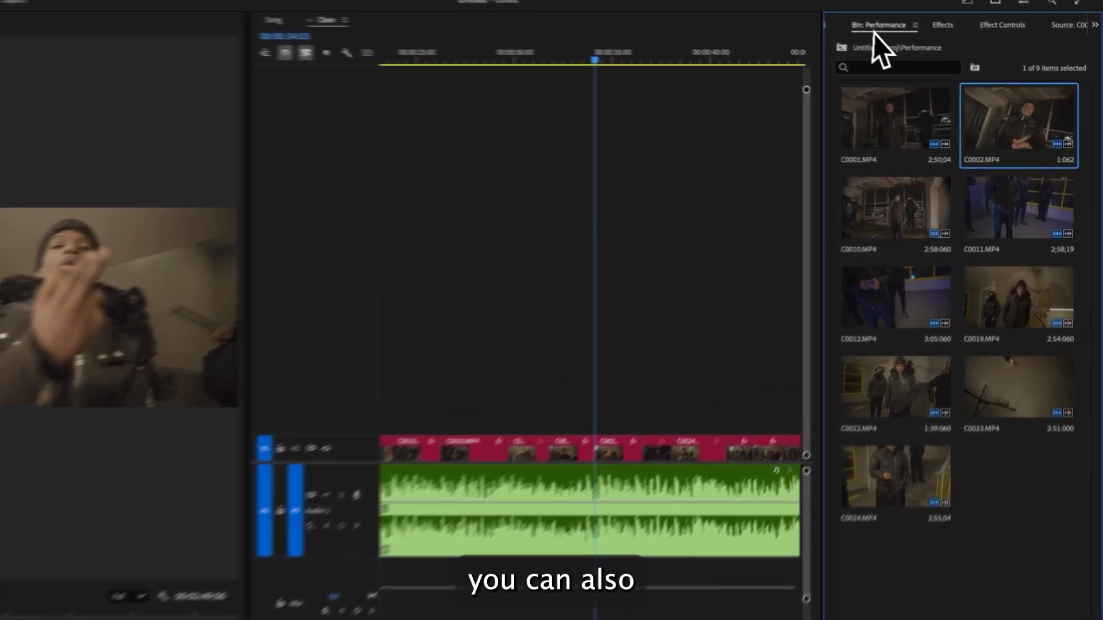
click(820, 32)
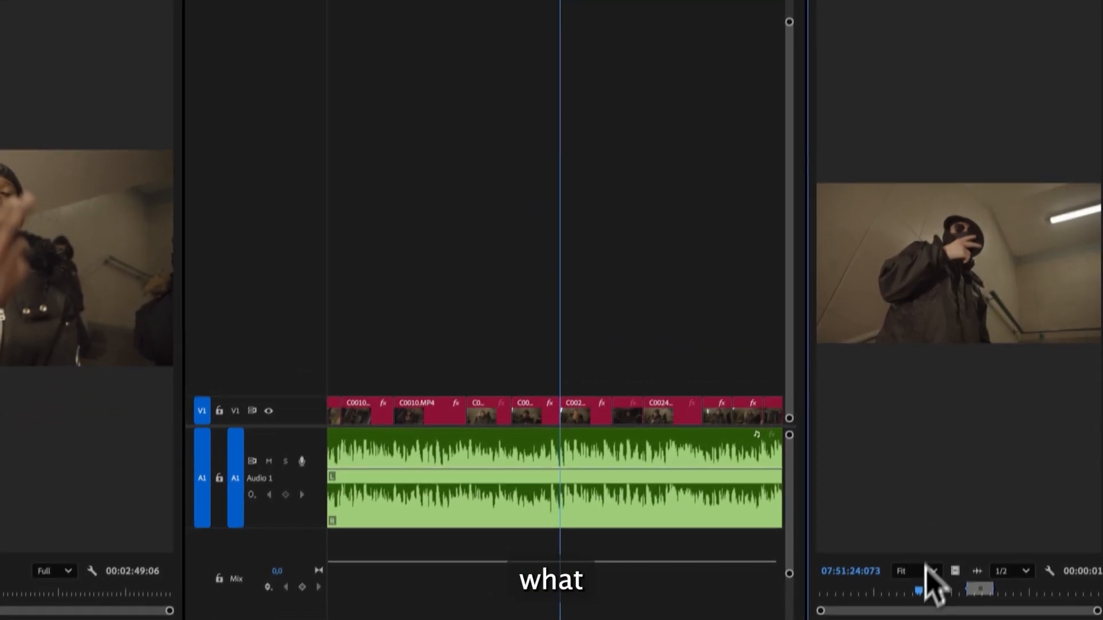
drag(923, 591, 573, 377)
key(i)
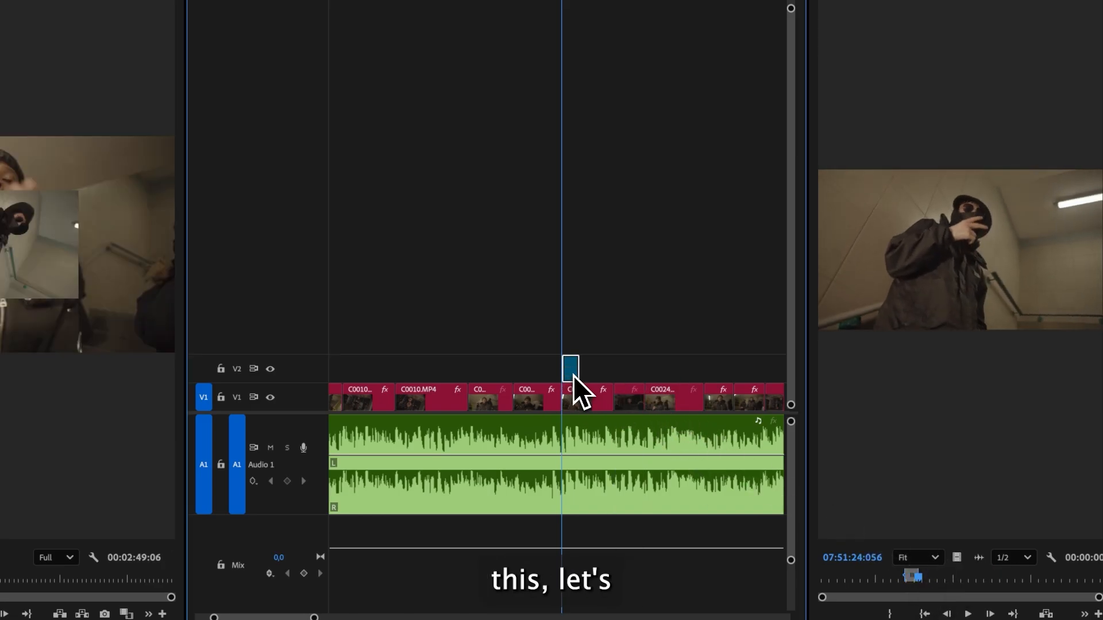
- Set the C0021 clip's speed to 70% and apply Fit to frame
right_click(571, 374)
click(597, 361)
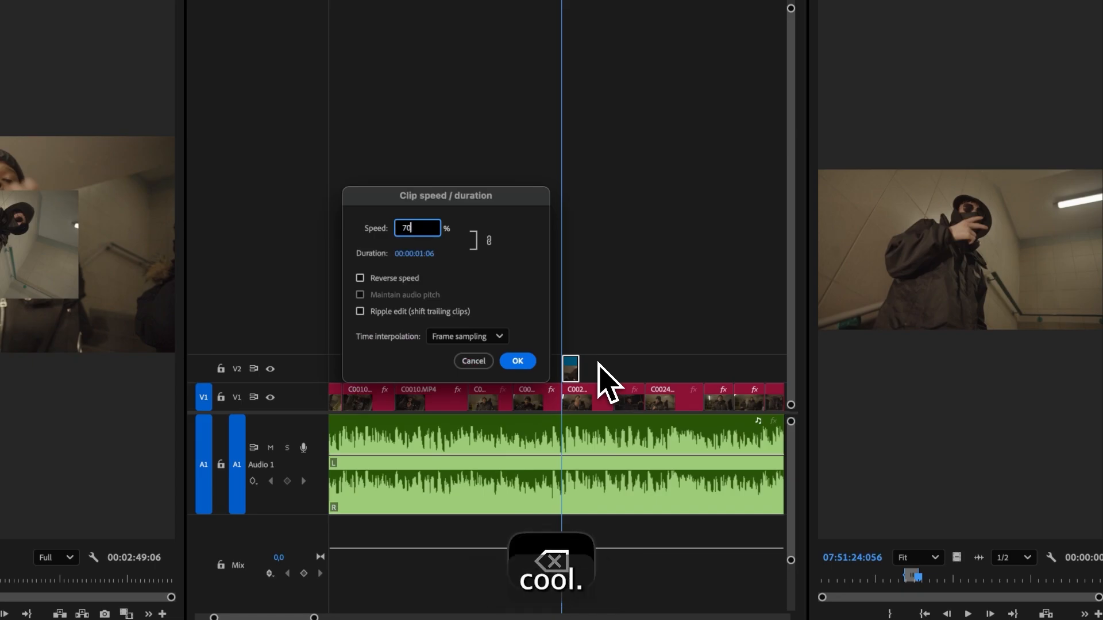
key(Return)
right_click(571, 369)
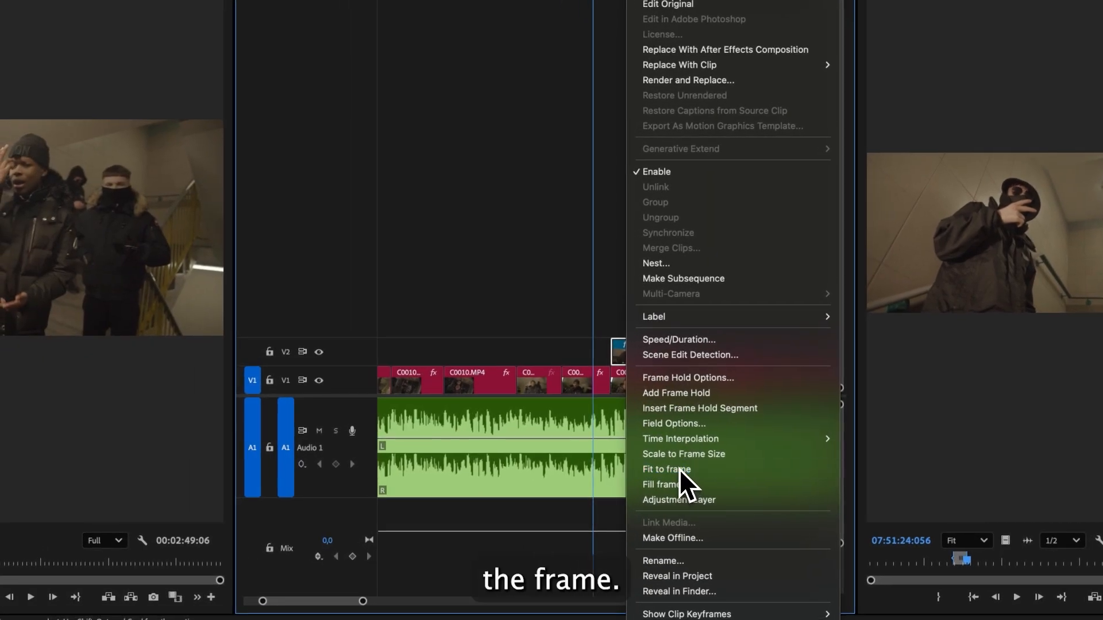
click(681, 469)
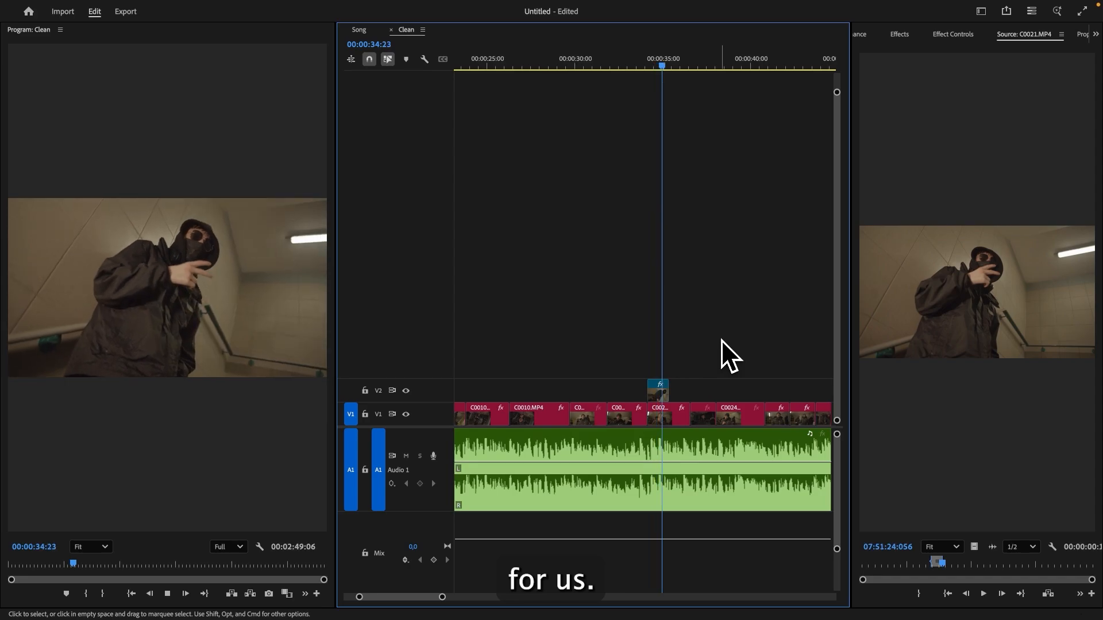
- Cut the C0021 clip at about 00:00:35:17 and delete its trailing part
key(space)
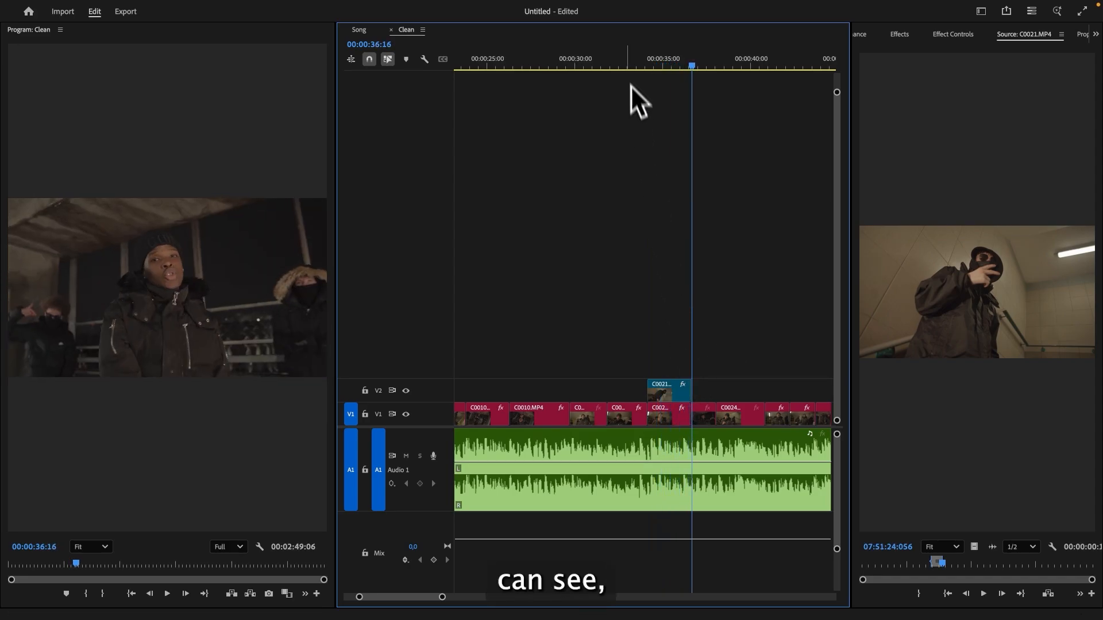
click(628, 68)
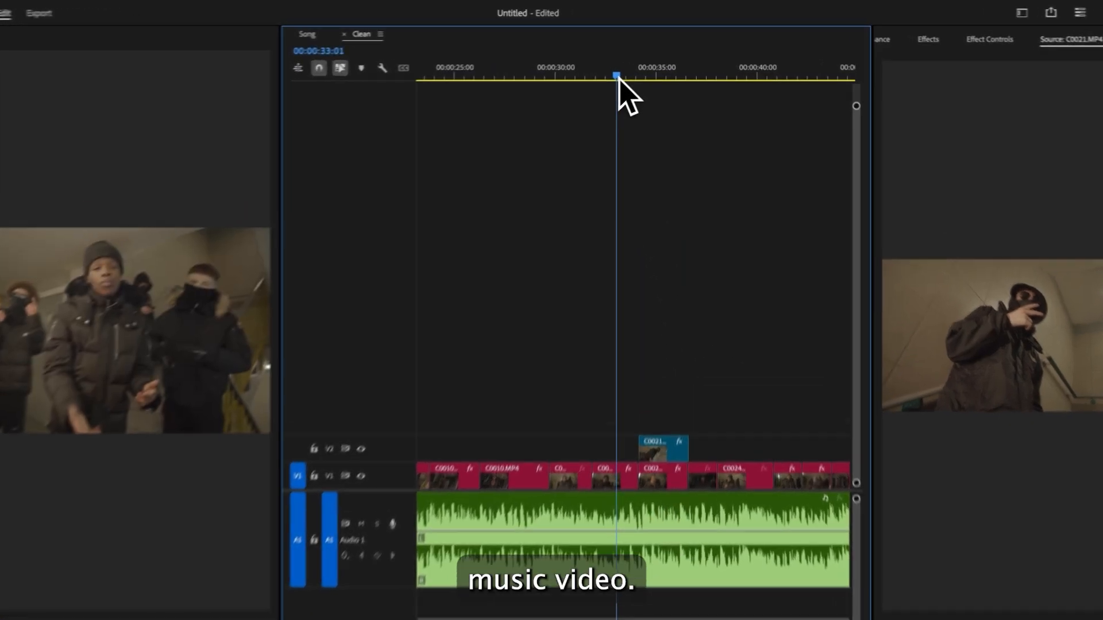
key(space)
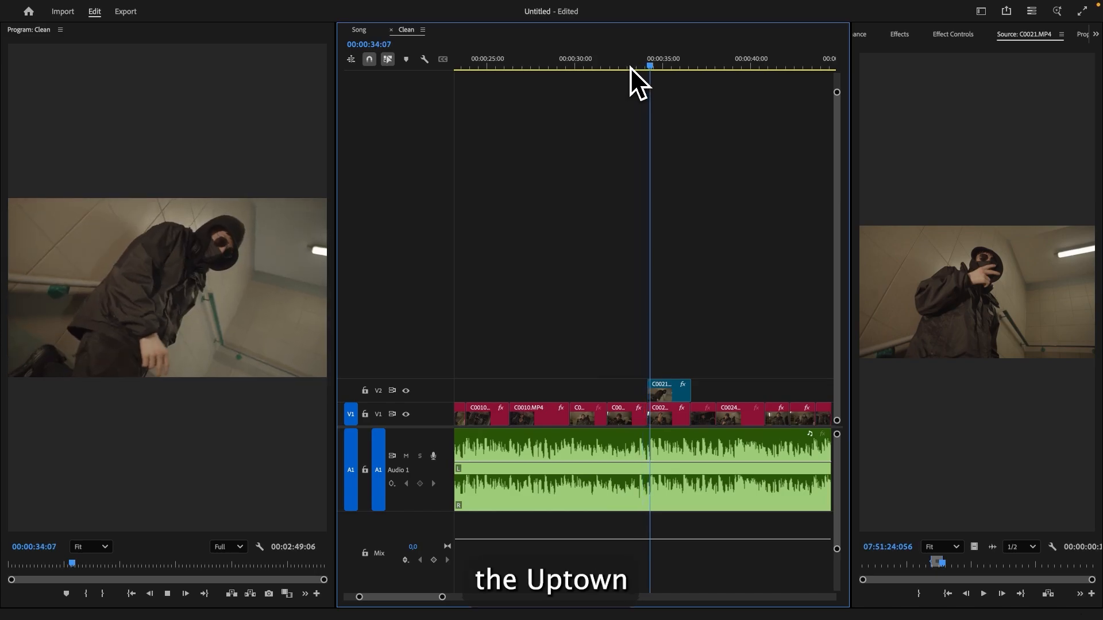
key(space)
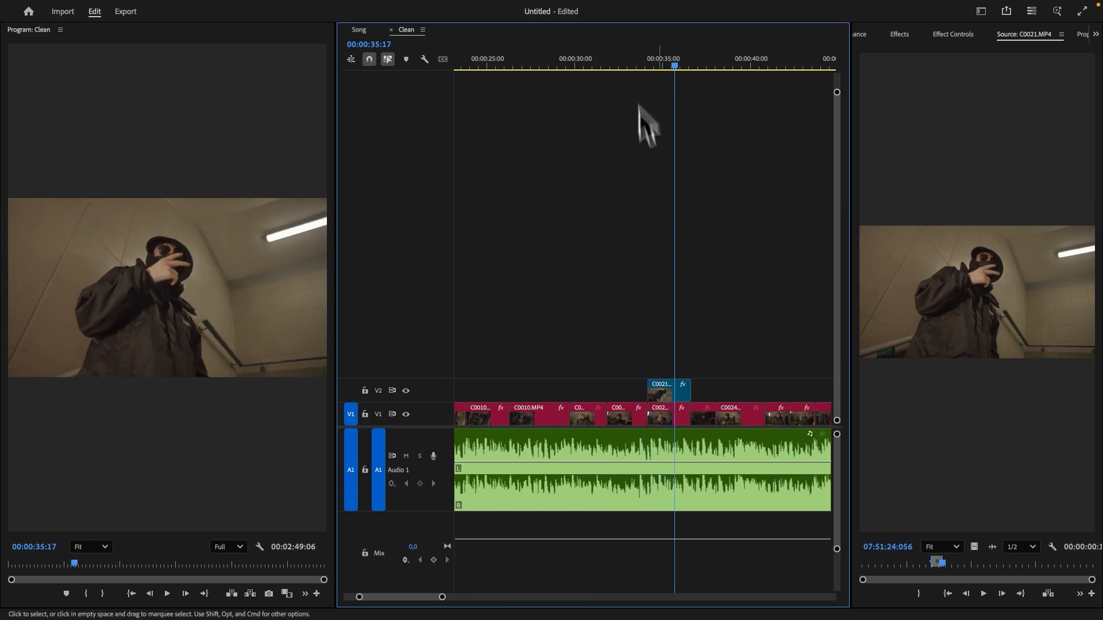
key(c)
click(677, 392)
key(v)
click(686, 392)
key(BackSpace)
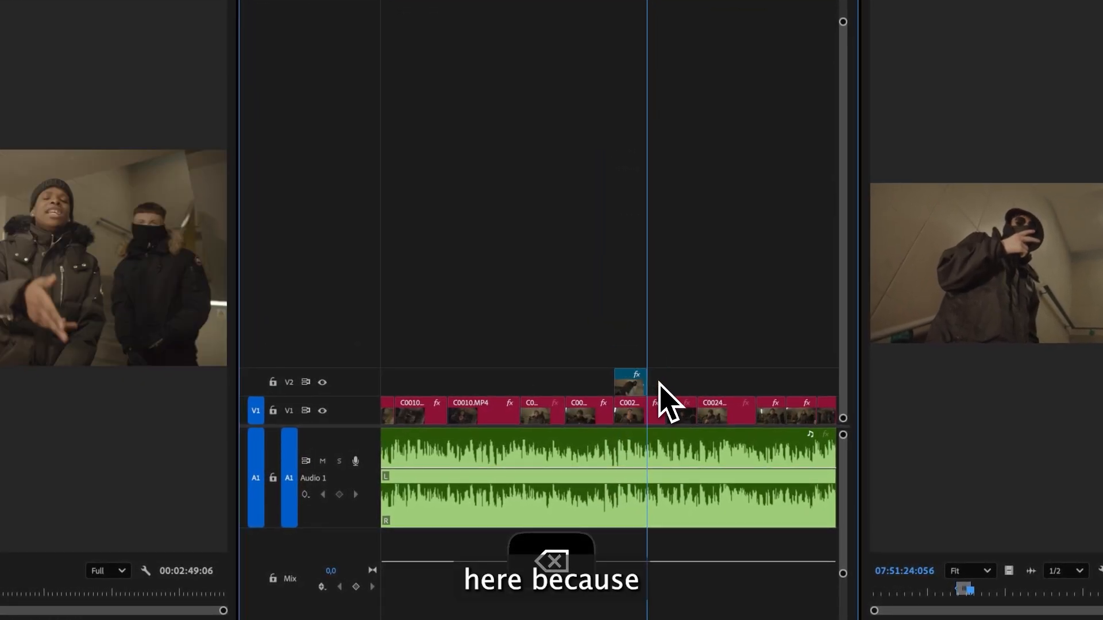
key(space)
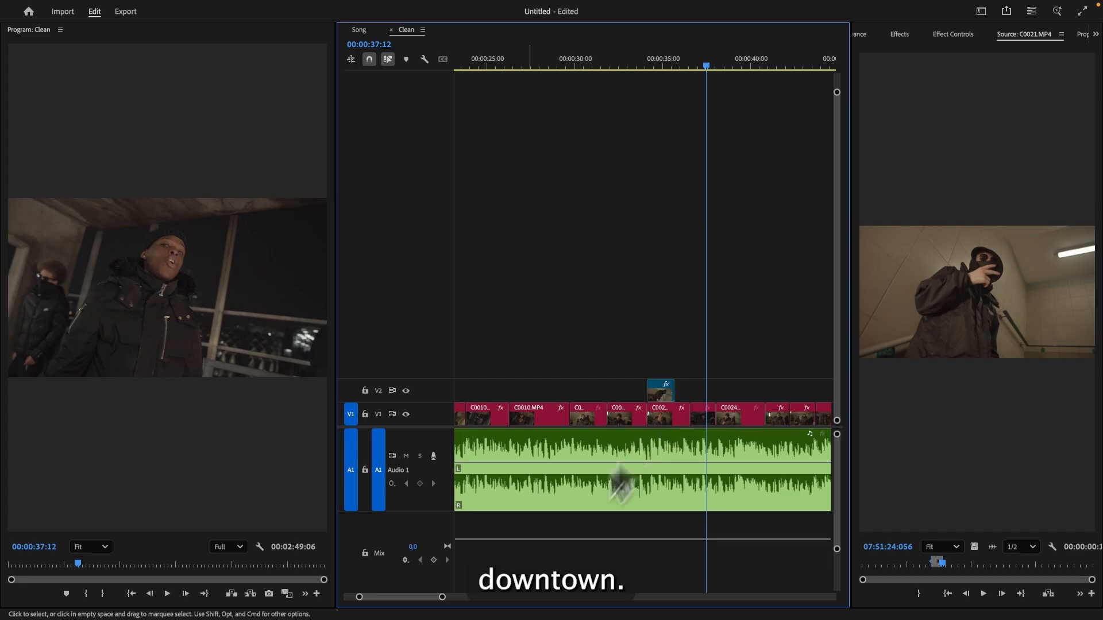
- Create a new 3840×2160 adjustment layer and place it on V2 at about 00:00:37
drag(442, 597, 579, 598)
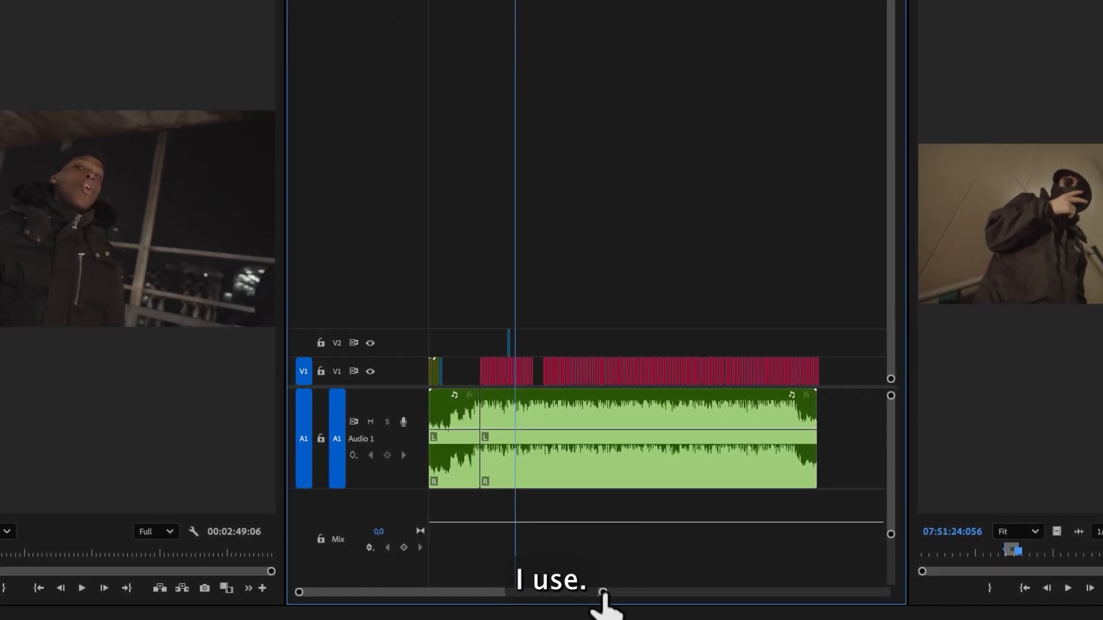
drag(603, 593, 525, 597)
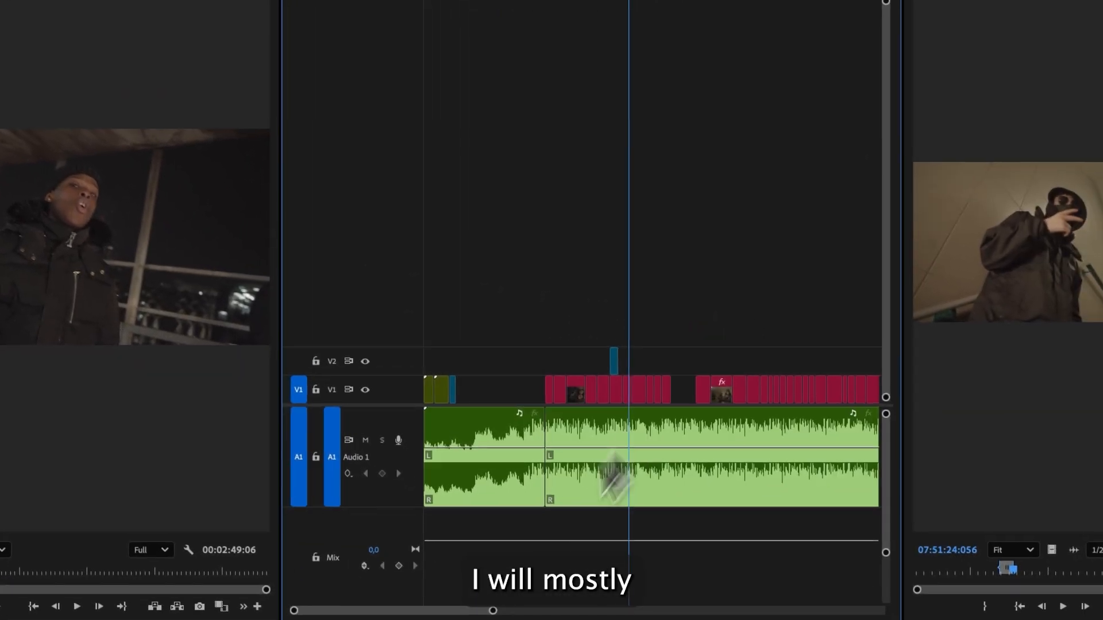
drag(493, 611, 413, 611)
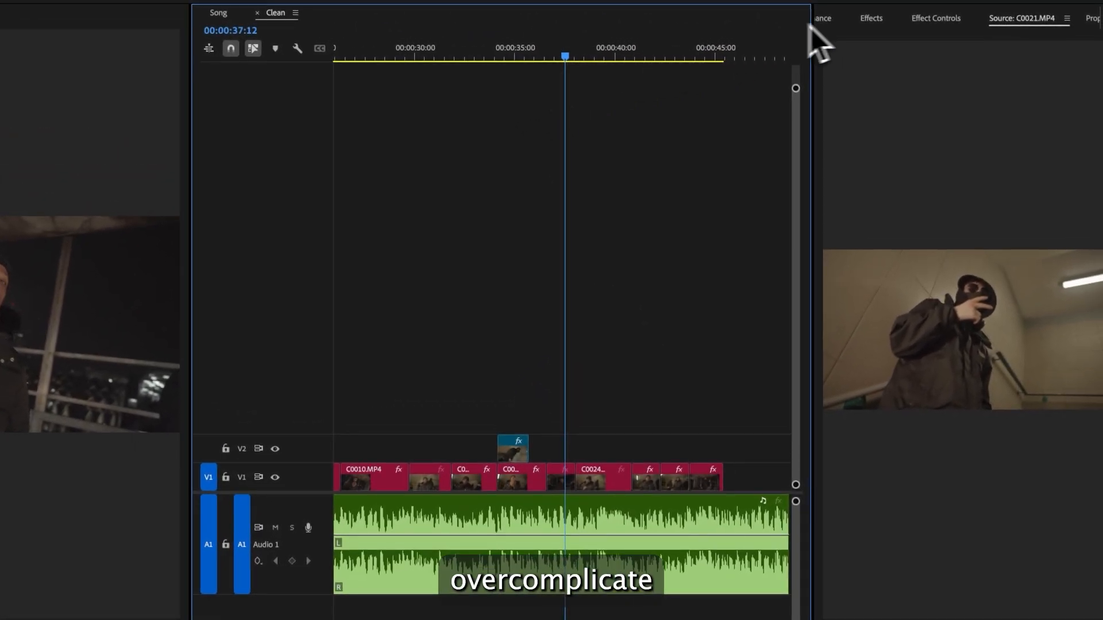
click(825, 22)
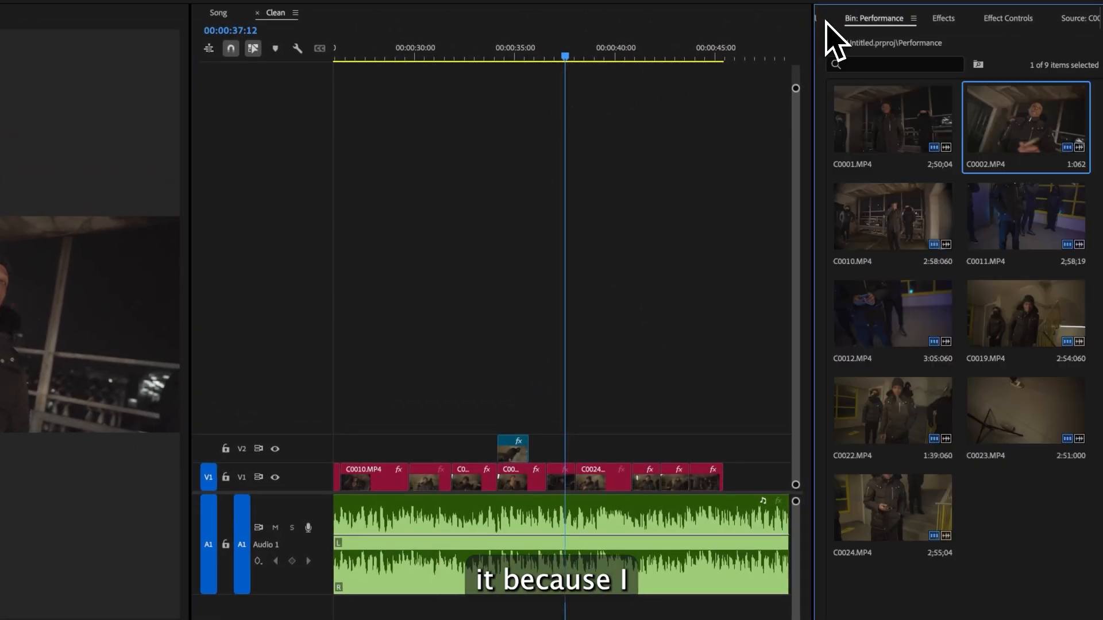
click(831, 22)
click(829, 23)
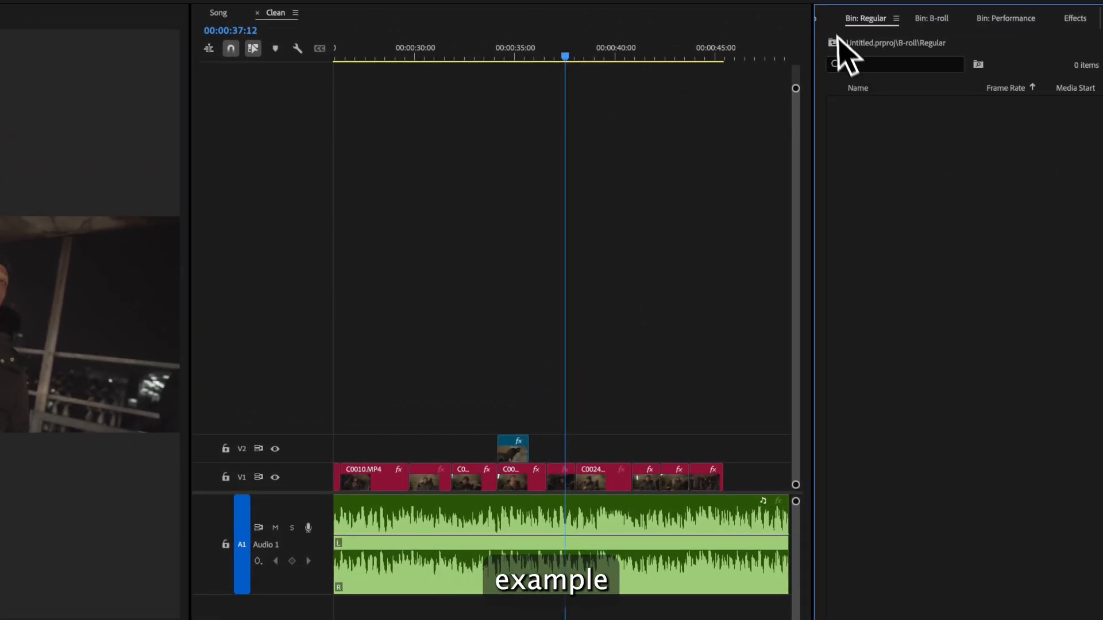
click(831, 24)
click(830, 24)
click(1060, 594)
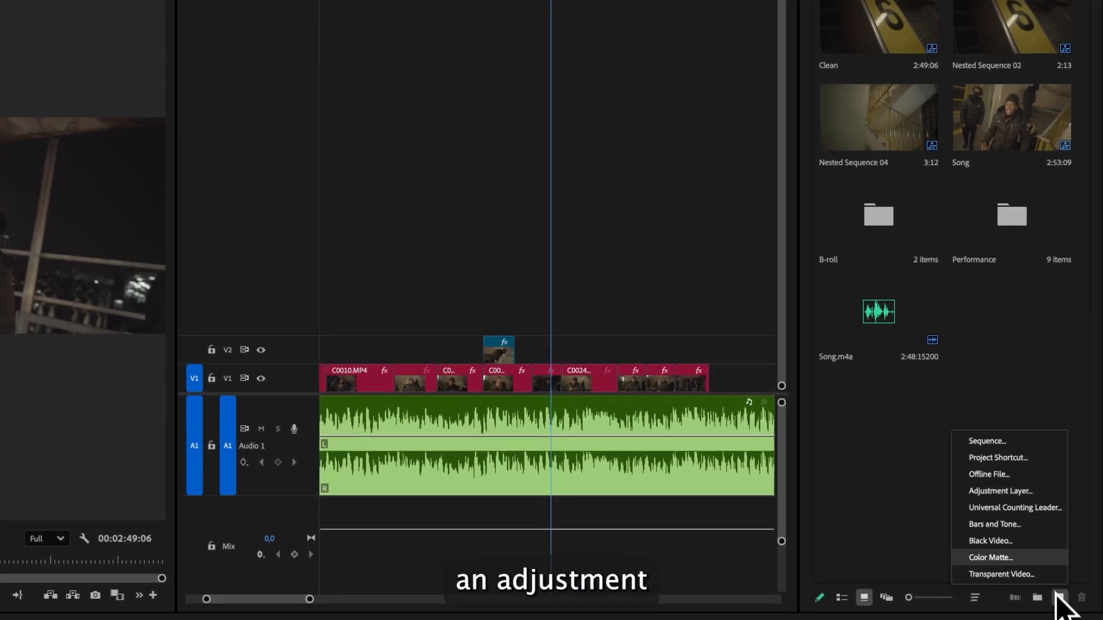
click(1037, 494)
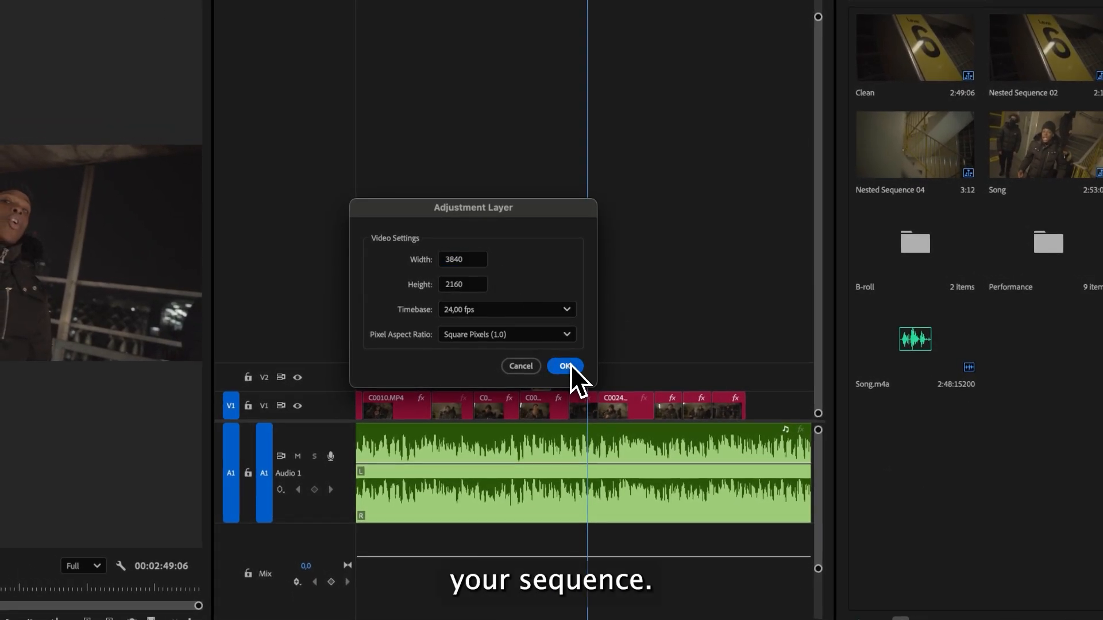
click(566, 366)
drag(1014, 308, 628, 369)
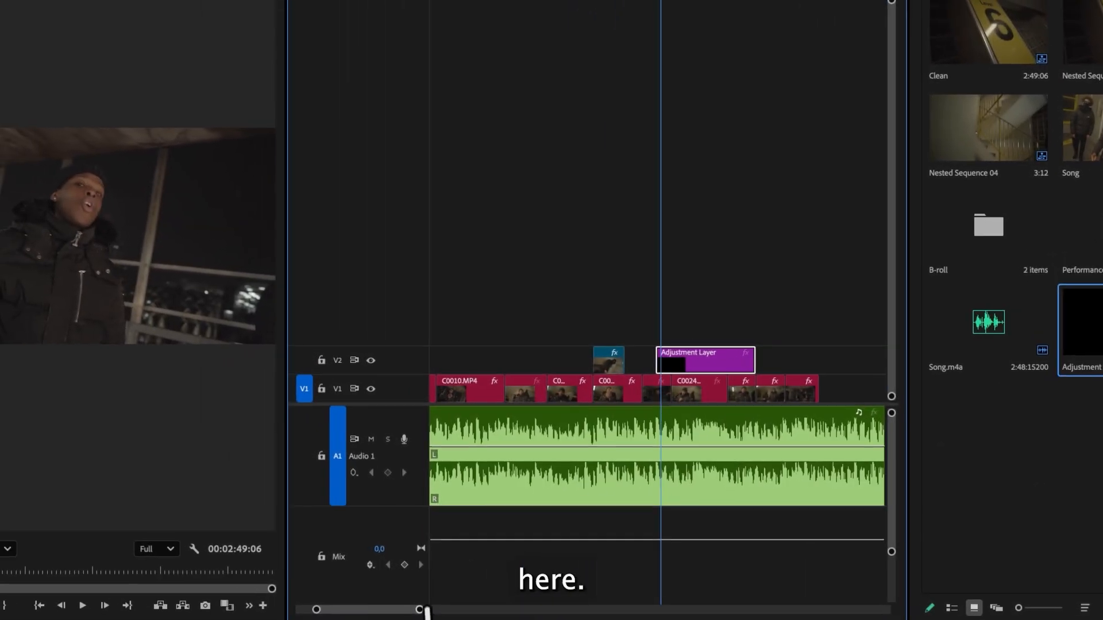
- Cut the adjustment layer at 00:00:37:16 and delete its remainder, leaving a few frames
drag(423, 610, 373, 610)
key(Left)
key(Left)
key(Left)
key(Left)
key(Left)
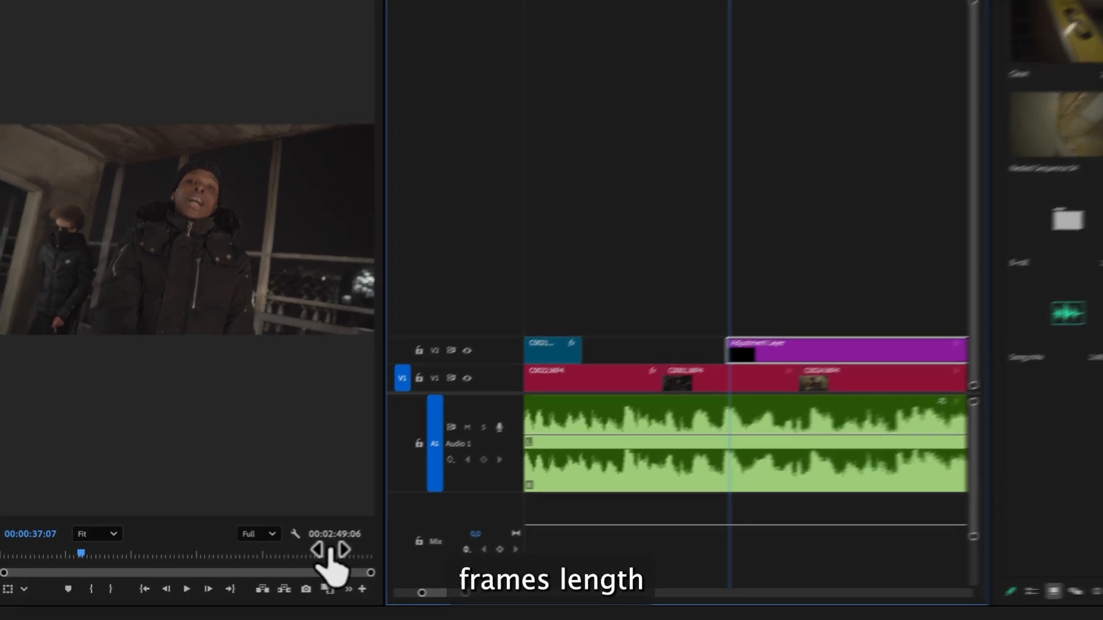
key(Left)
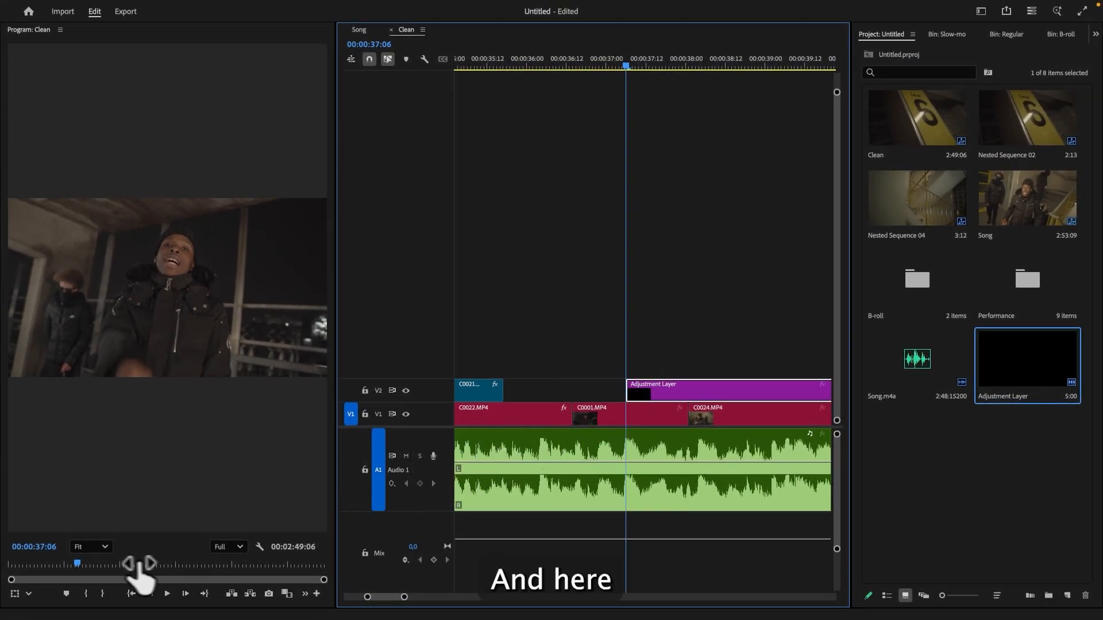
key(Right)
key(Right)
key(Right)
key(Right)
key(Right)
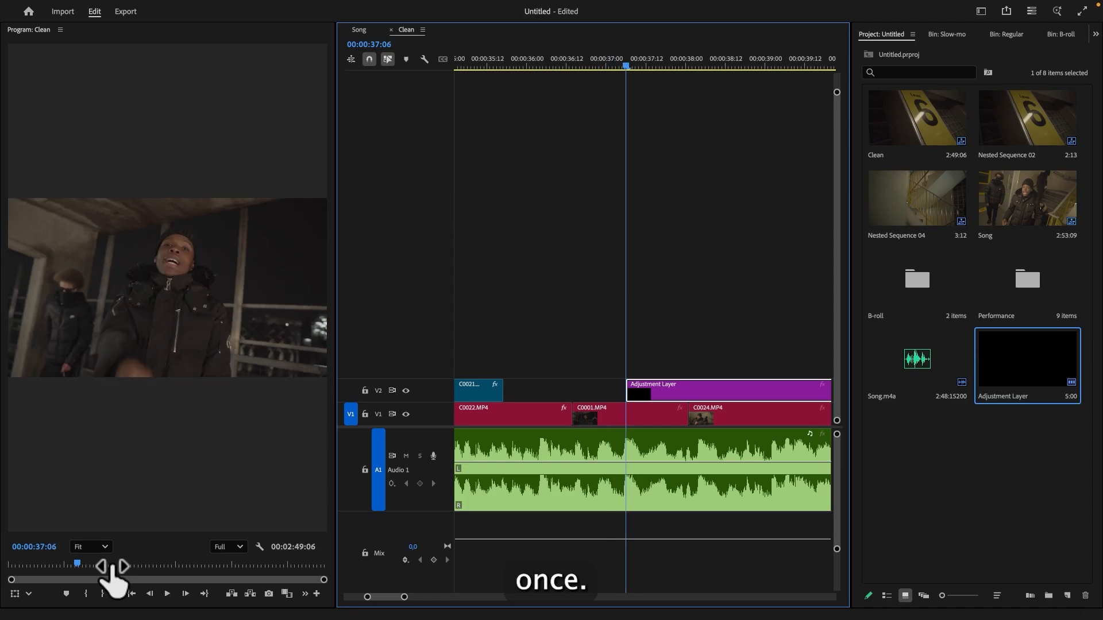
key(Right)
key(Right)
key(Right)
key(Right)
key(Right)
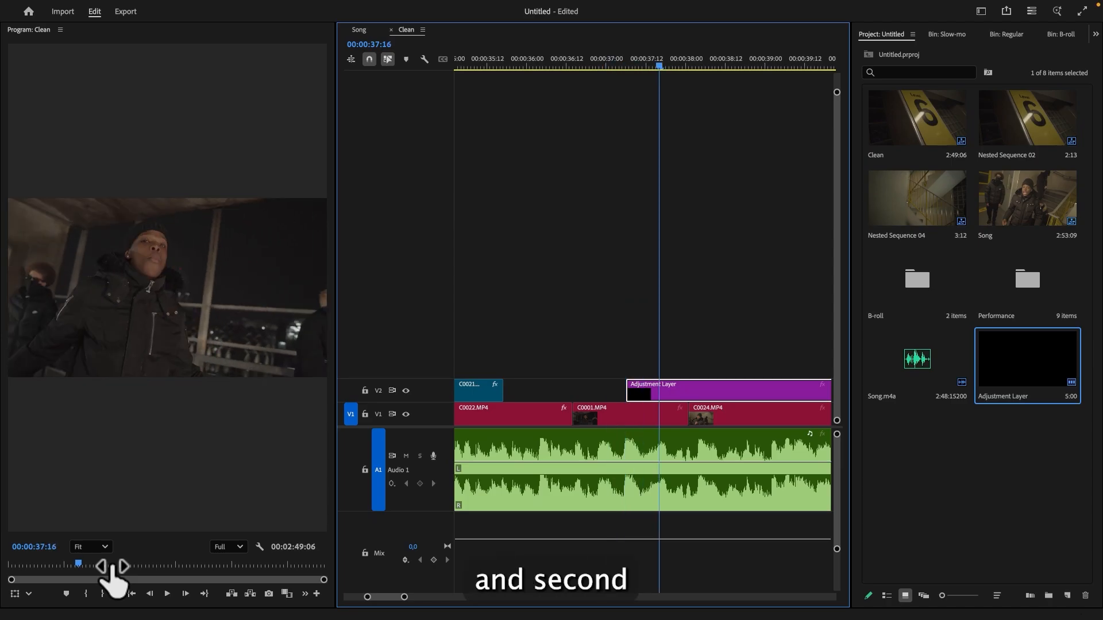
key(c)
click(659, 392)
key(v)
click(685, 392)
key(BackSpace)
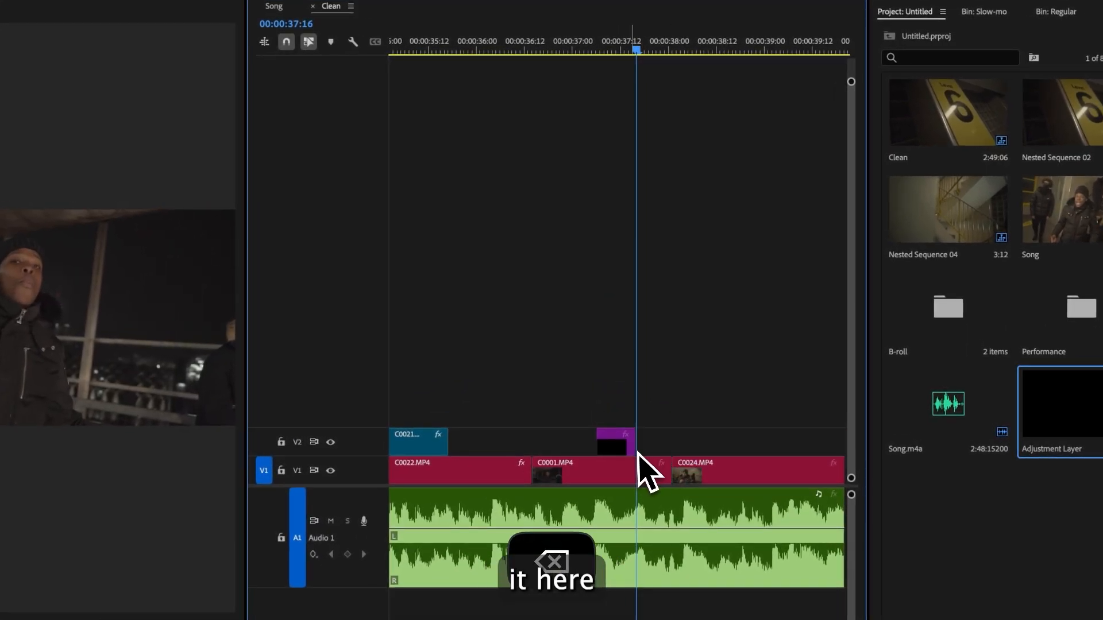
- Move the short adjustment layer onto the cut between C0001 and C0024 at about 00:00:38:00
drag(635, 449, 671, 446)
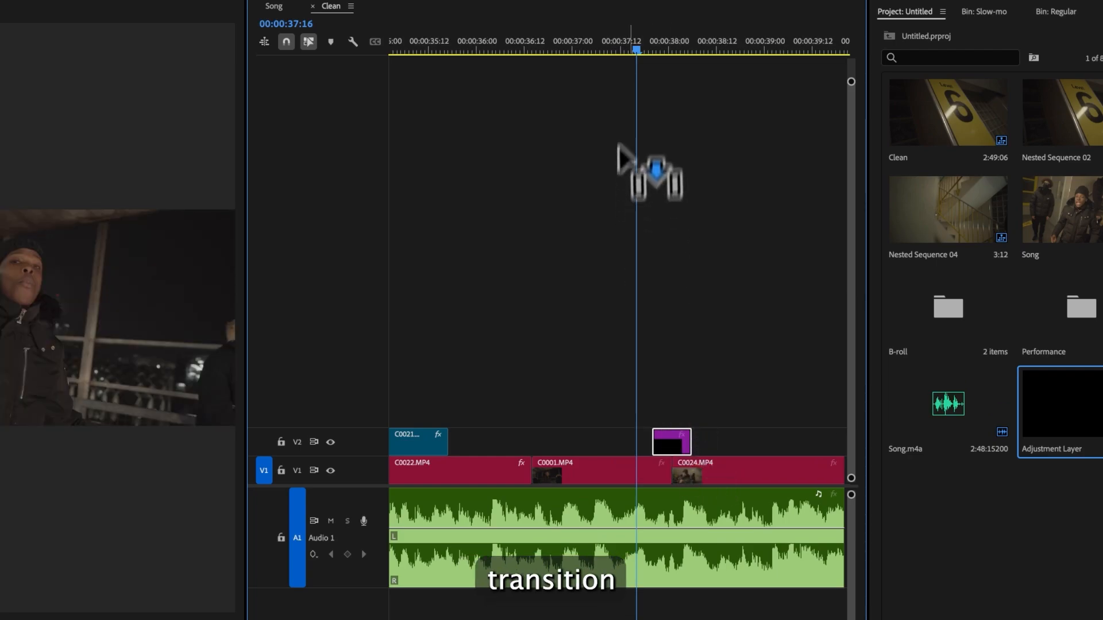
click(616, 43)
key(space)
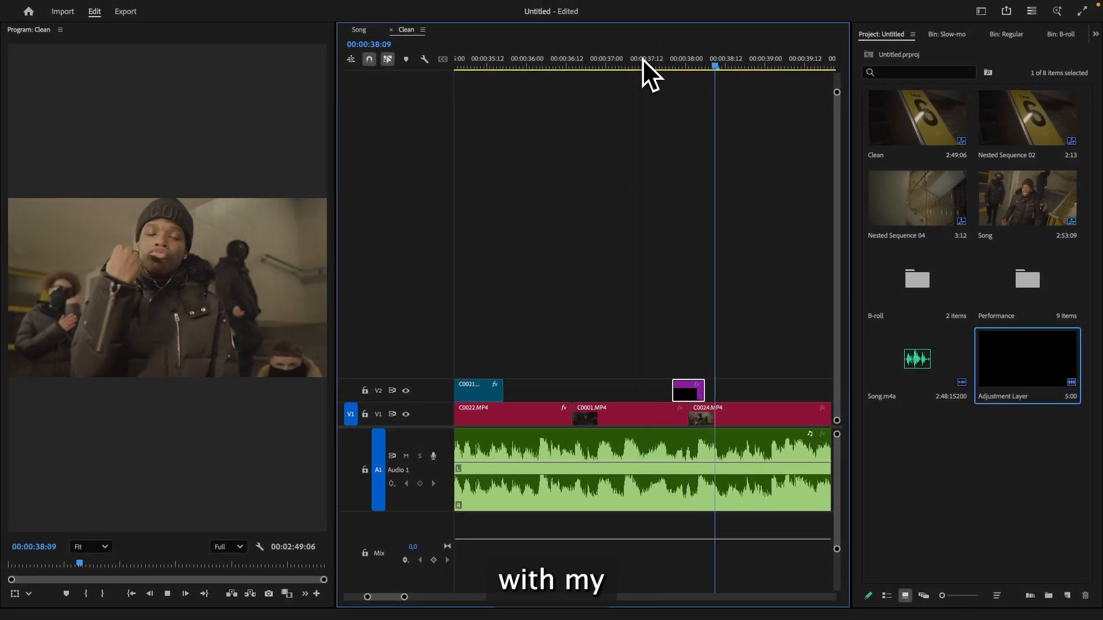
click(616, 43)
drag(643, 58, 688, 65)
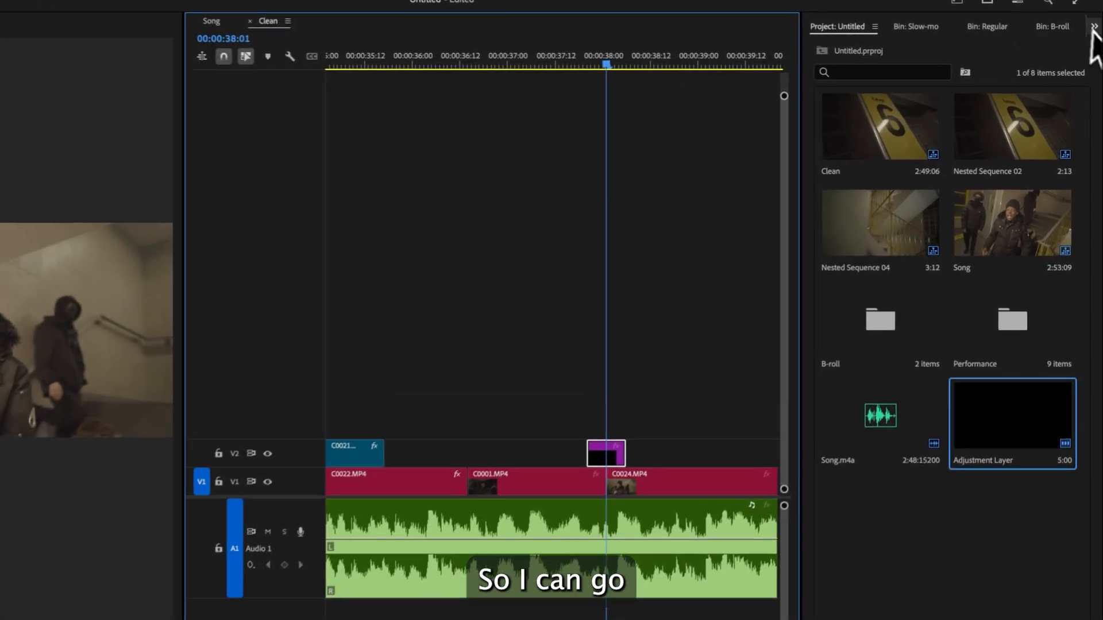
- Search the effects for brightness and apply Brightness & Contrast to the adjustment layer
click(1095, 33)
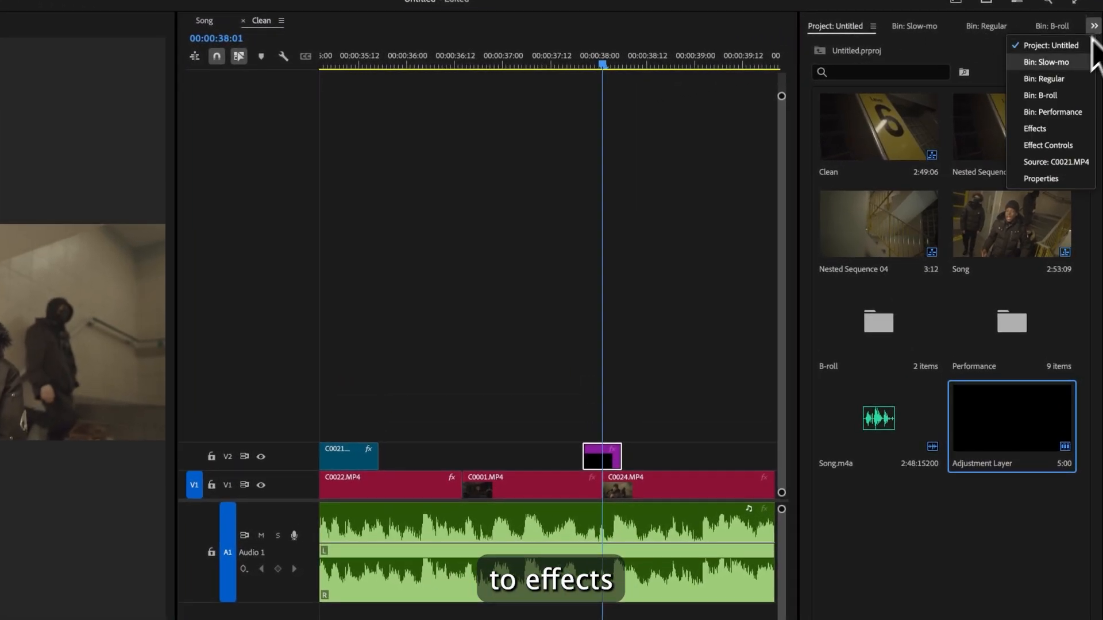
click(1054, 116)
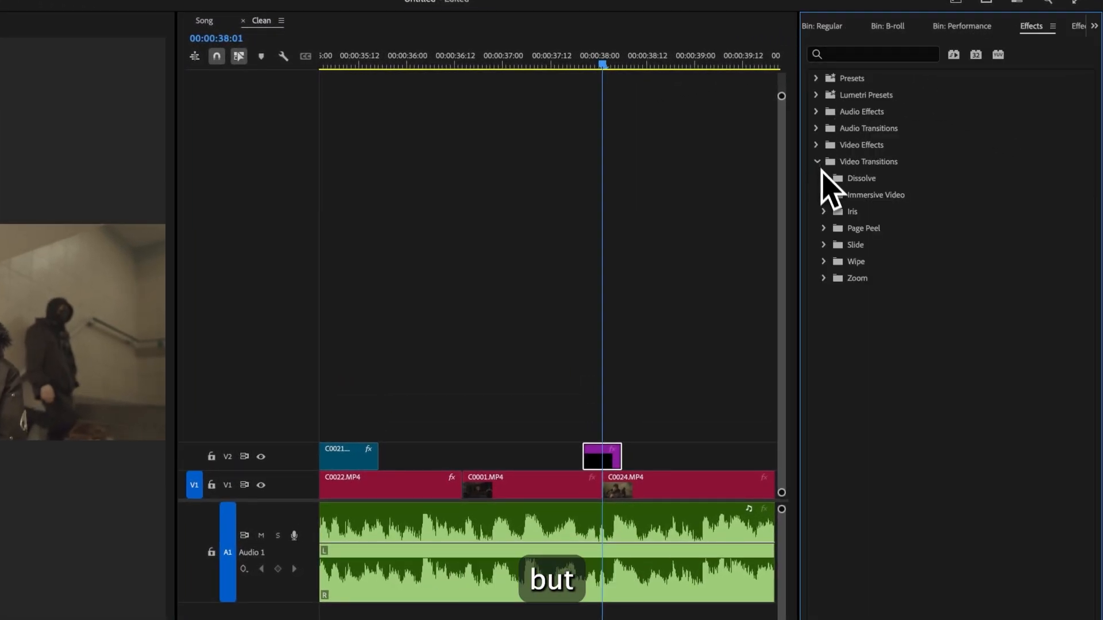
click(825, 179)
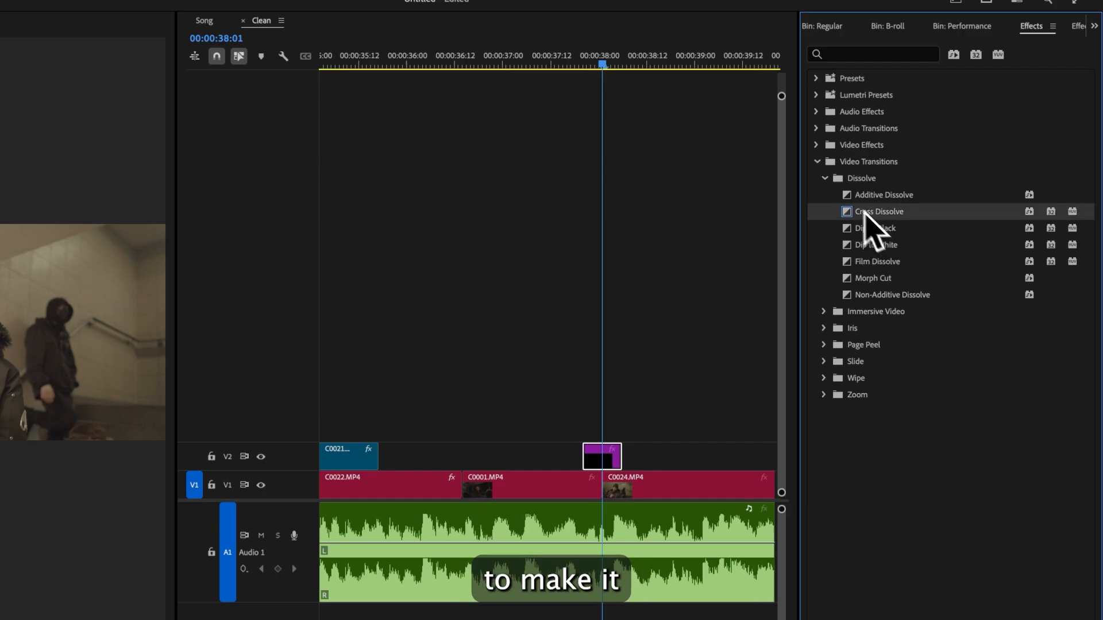
click(817, 162)
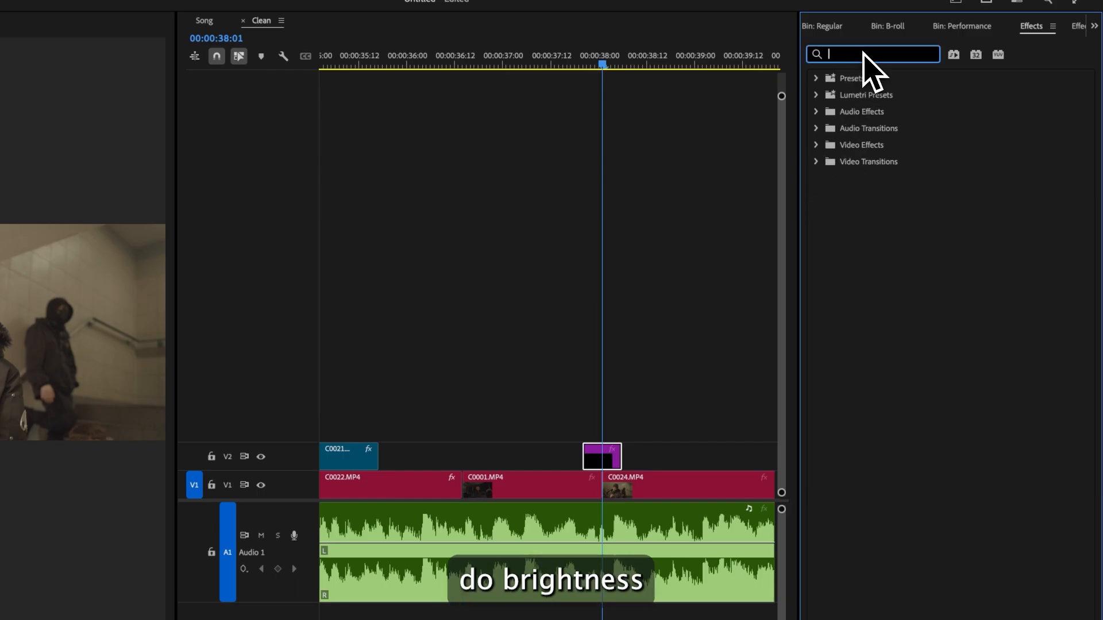
text(brightne)
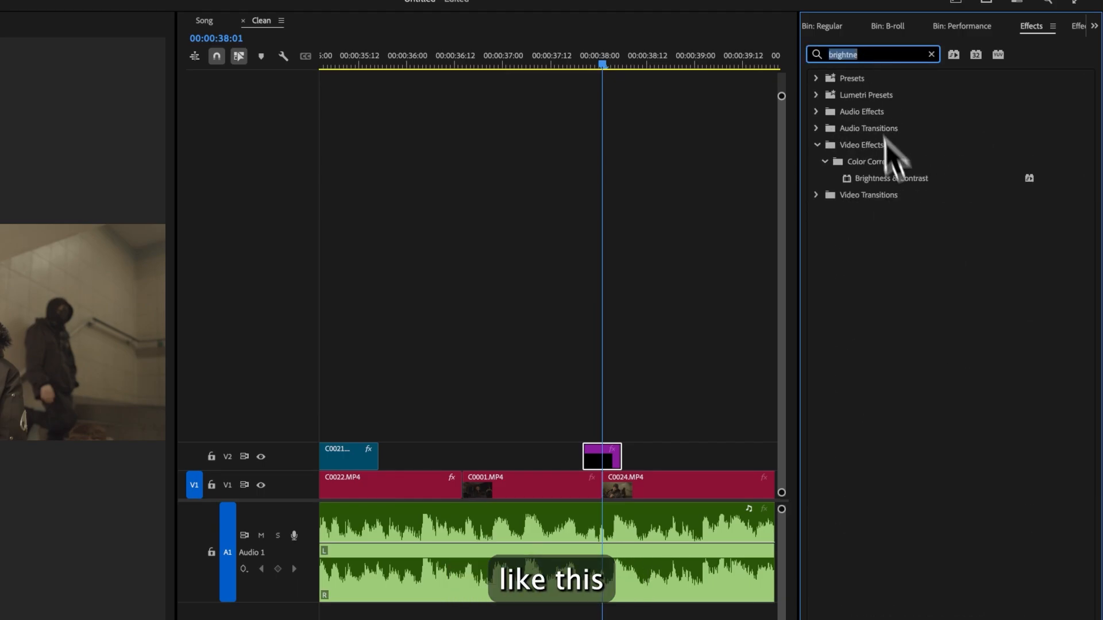
drag(887, 178, 602, 453)
- Keyframe Brightness & Contrast at 00:00:38:01, setting Brightness to 78 and Contrast to 75
click(1077, 26)
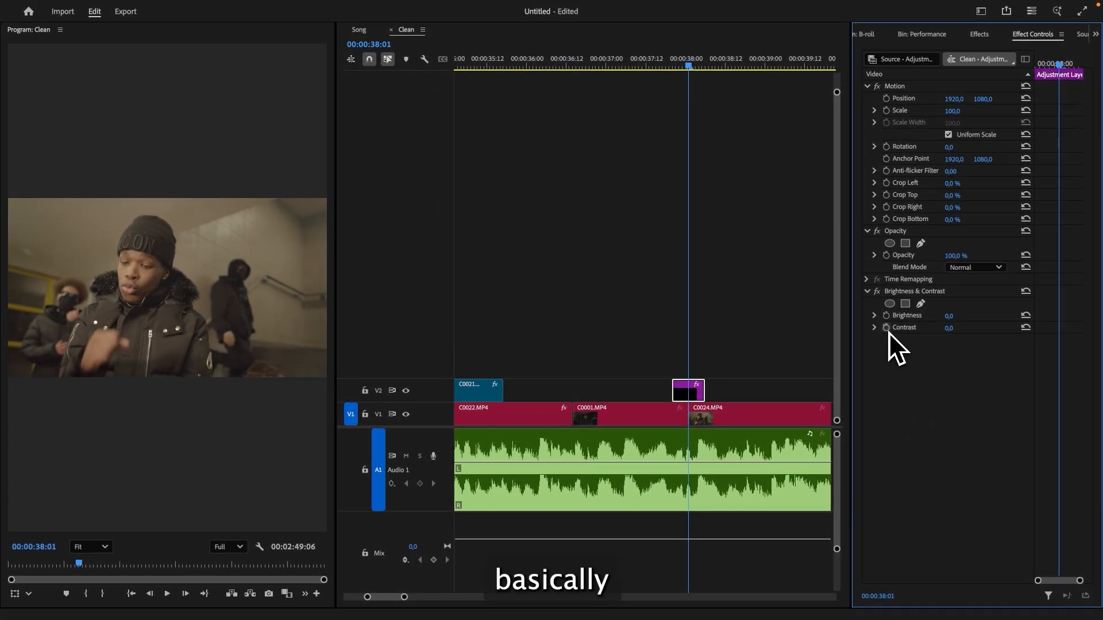
click(886, 329)
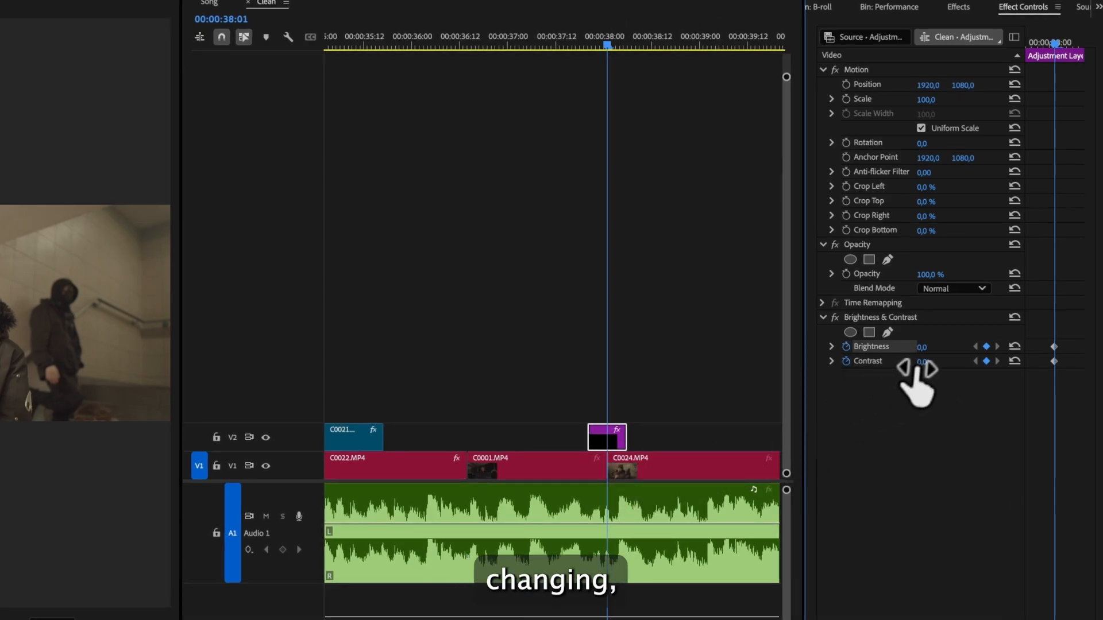
drag(921, 362, 931, 348)
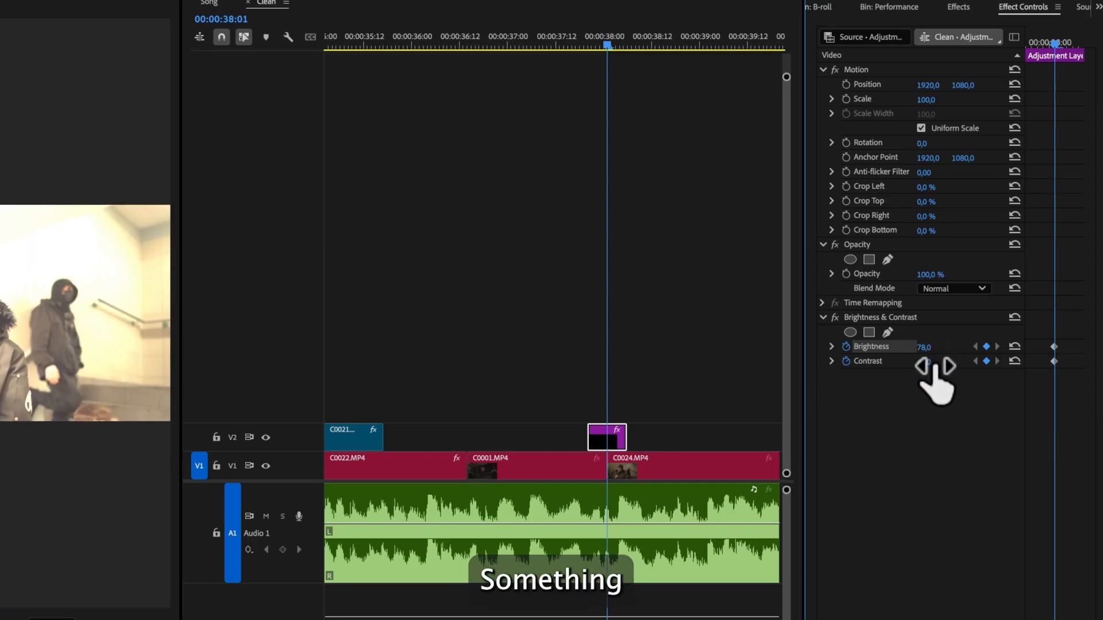
- Reset Brightness at about 00:00:37:20 to add a neutral keyframe
key(Left)
key(Left)
key(Up)
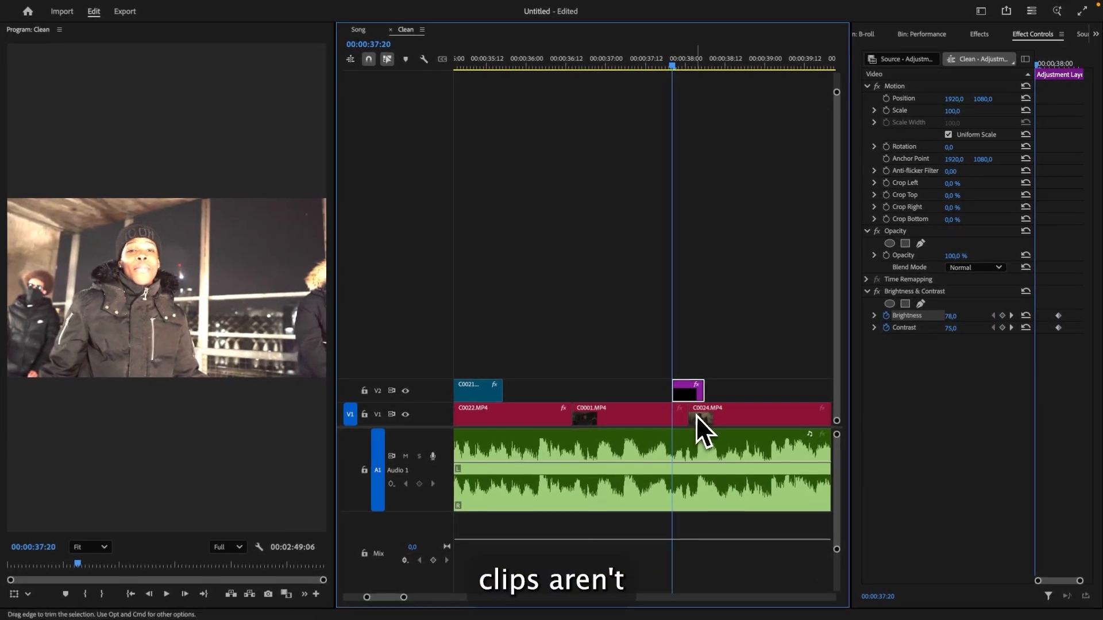
click(1026, 315)
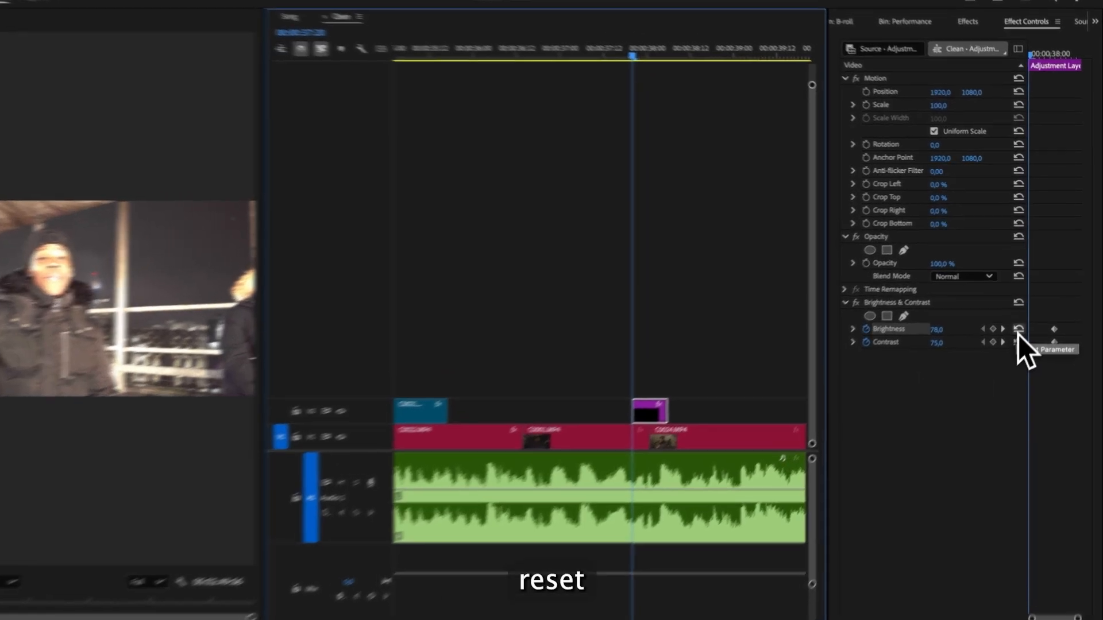
- Reset Brightness and Contrast at 00:00:37:20 and again at 00:00:38:05 to add neutral keyframes around the flash
click(1026, 327)
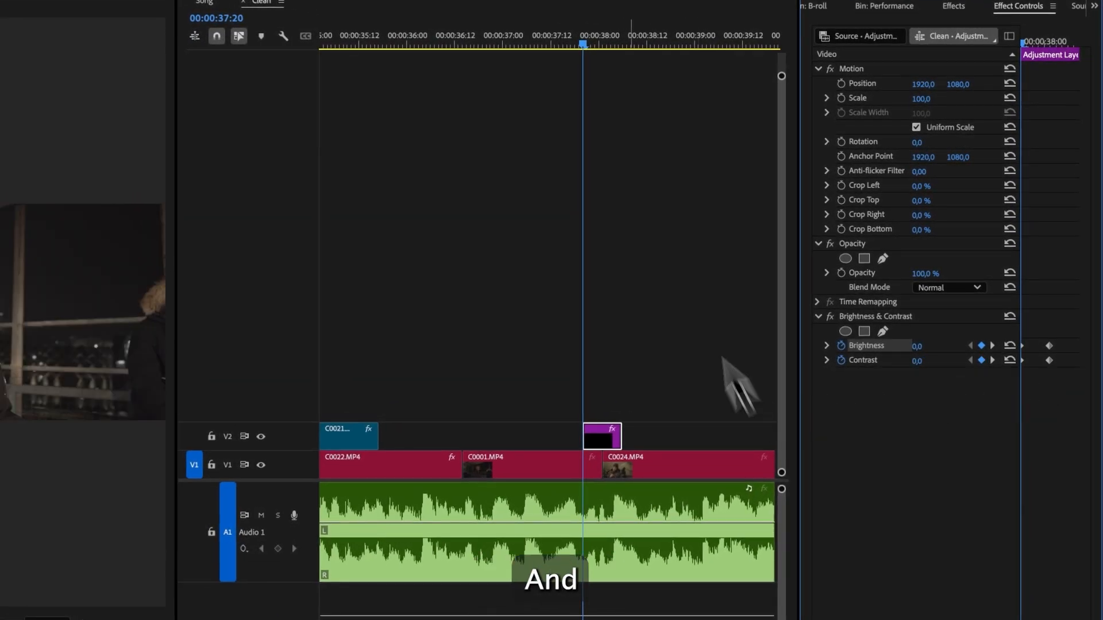
drag(638, 43, 619, 42)
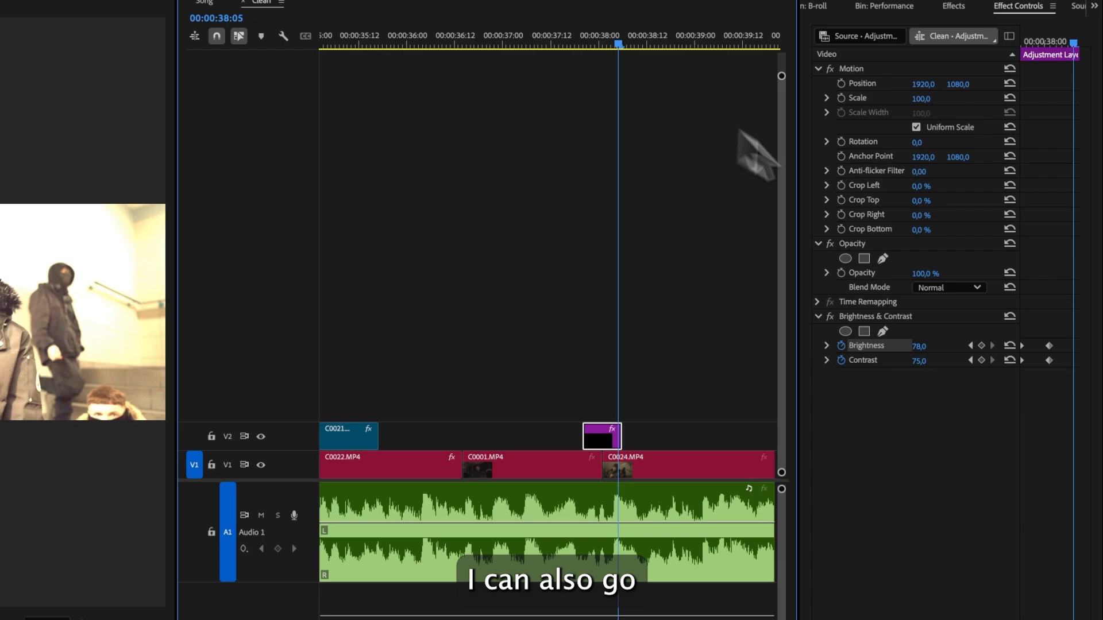
click(1010, 345)
click(1009, 360)
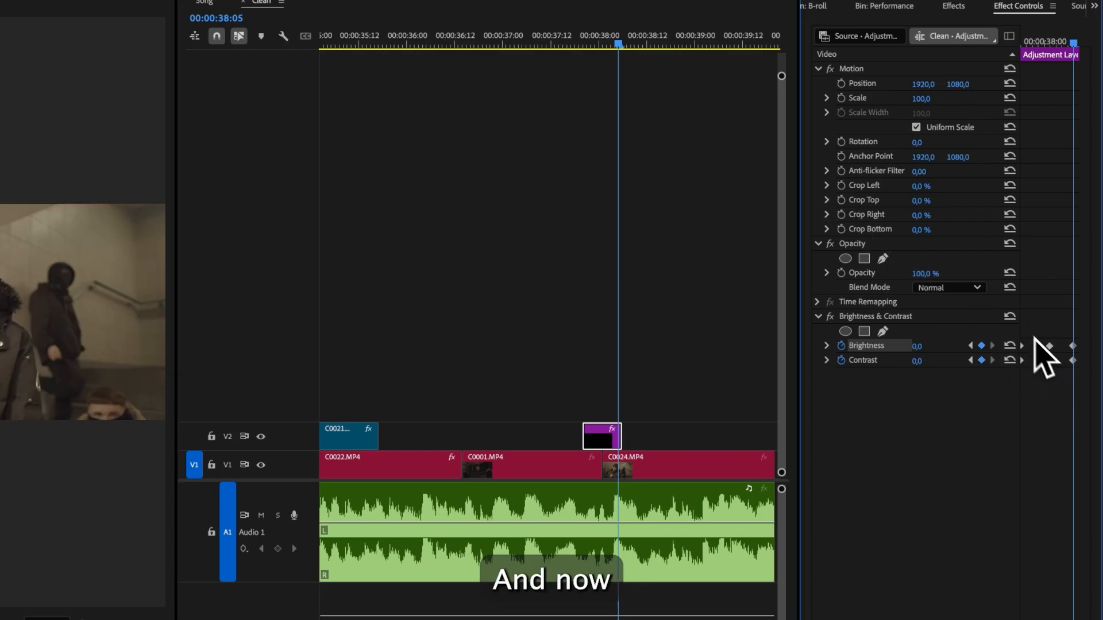
- Apply Ease In to the selected Brightness and Contrast keyframes
right_click(1049, 348)
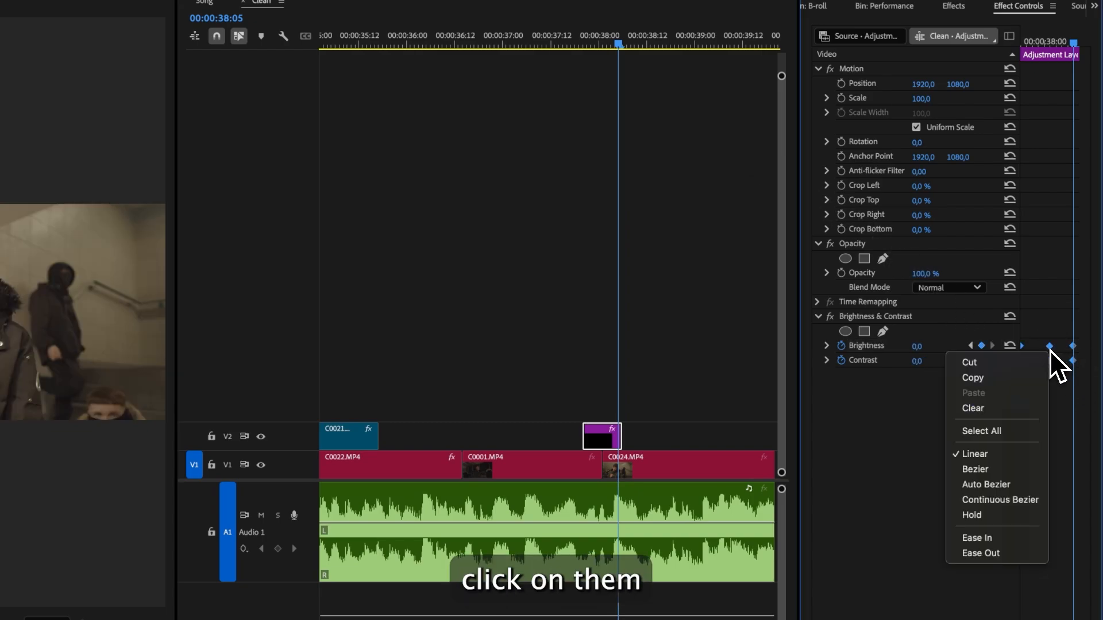
click(999, 536)
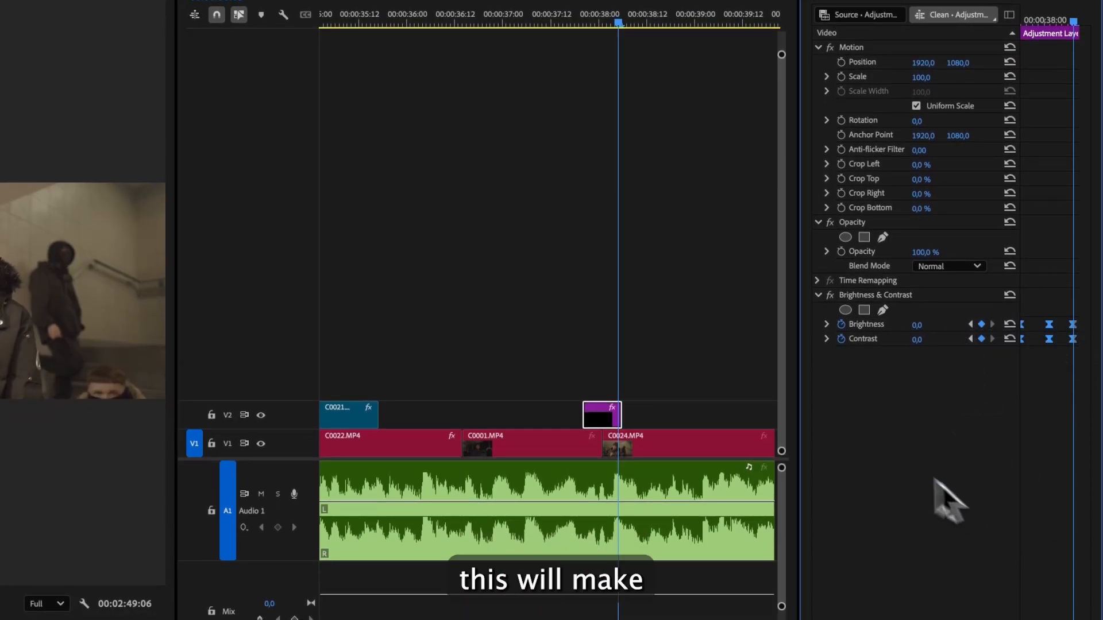
click(730, 368)
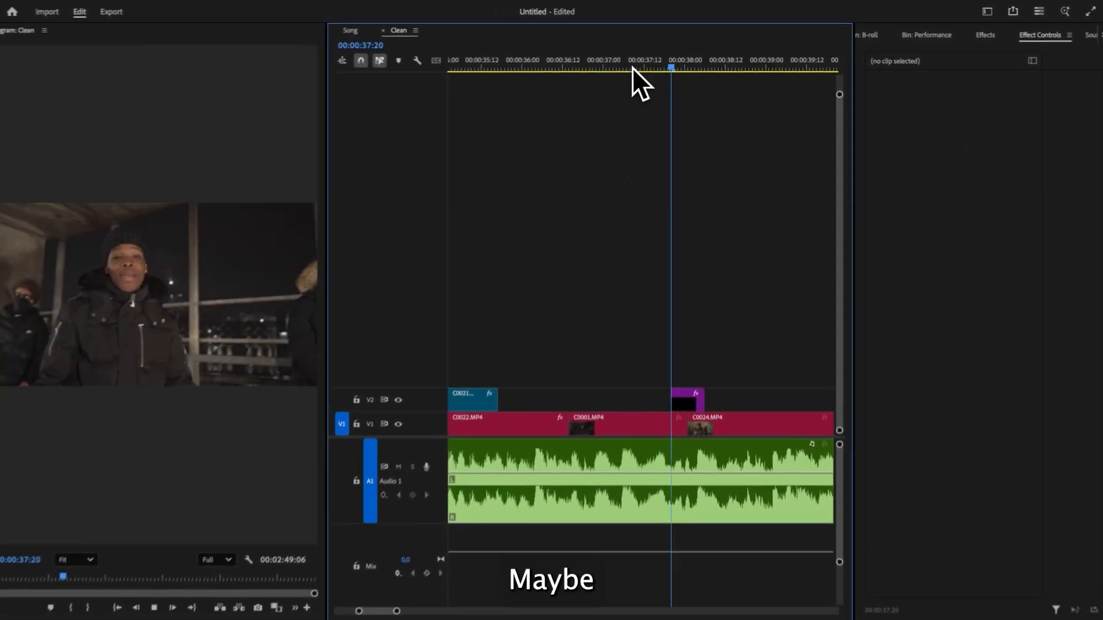
- Copy the flash adjustment layer and place the copy onto the cut between C0024 and C0023
click(633, 67)
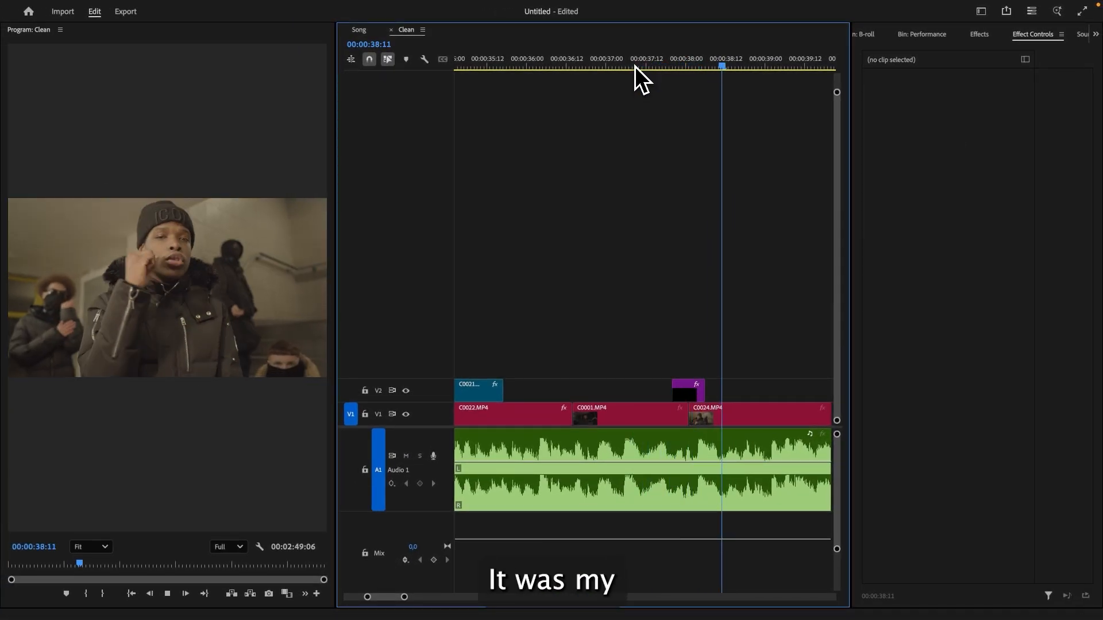
click(635, 66)
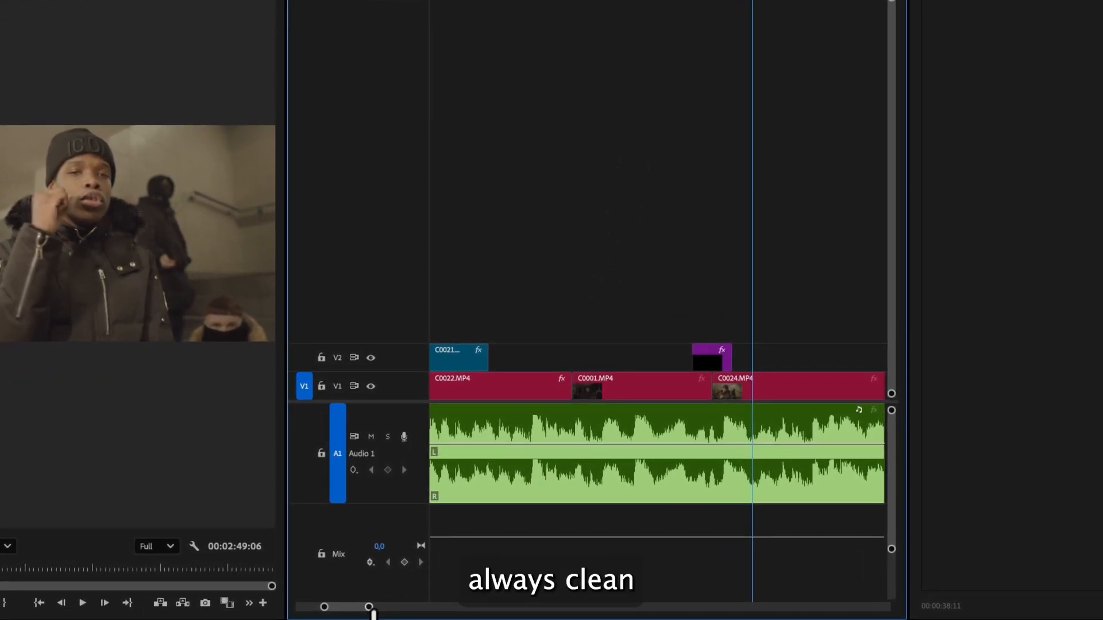
drag(369, 607, 398, 607)
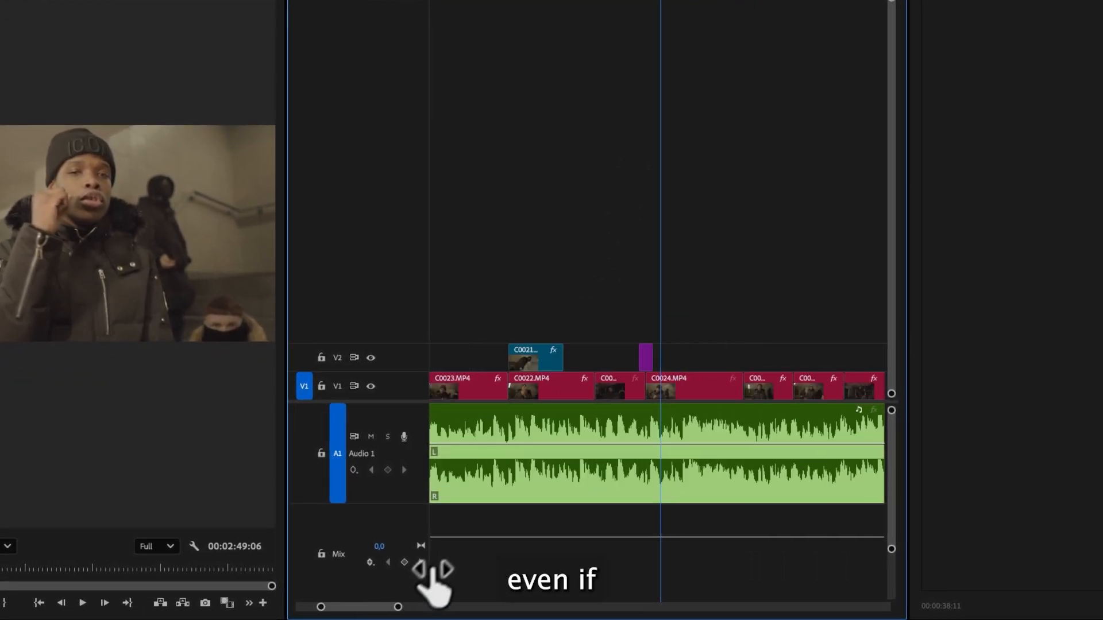
click(645, 360)
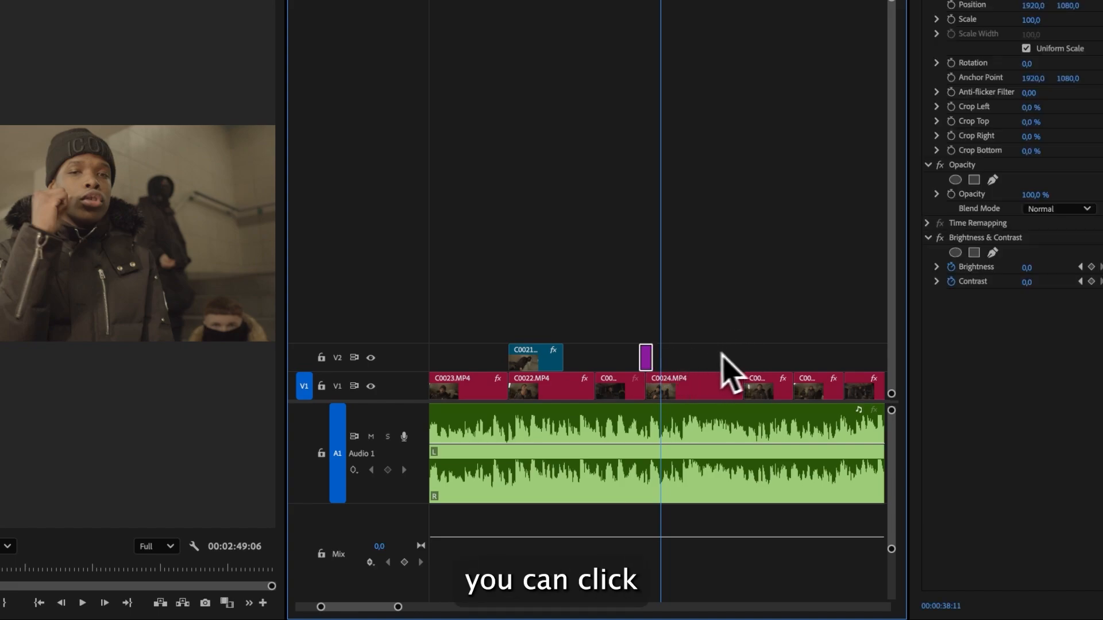
key(ctrl+v)
drag(662, 358, 751, 357)
drag(401, 607, 372, 607)
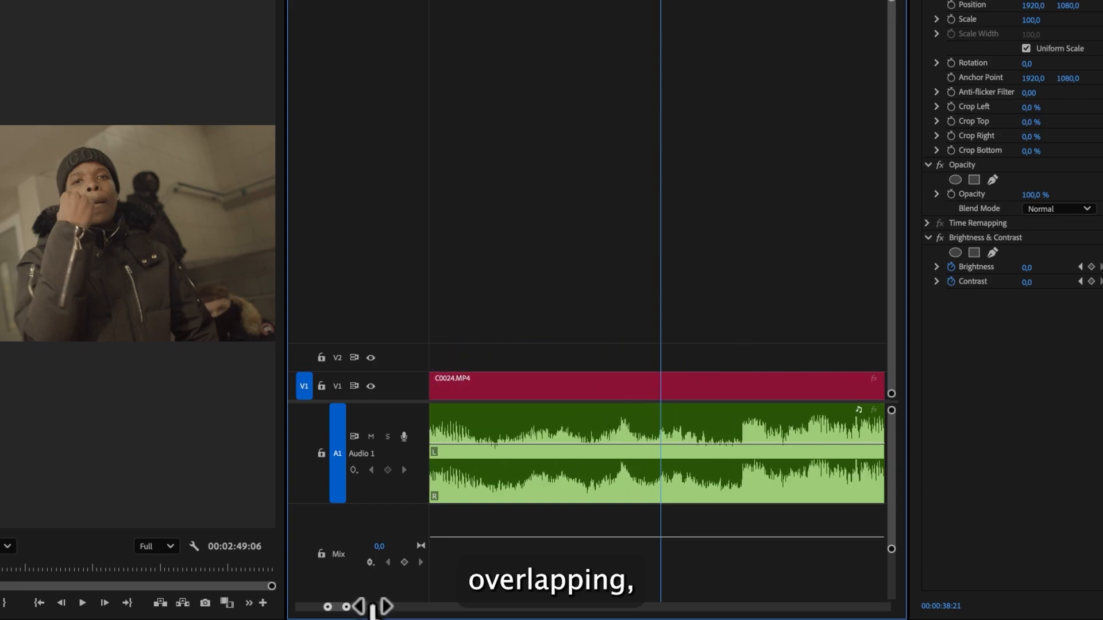
scroll(714, 435, right, 10)
drag(727, 360, 659, 354)
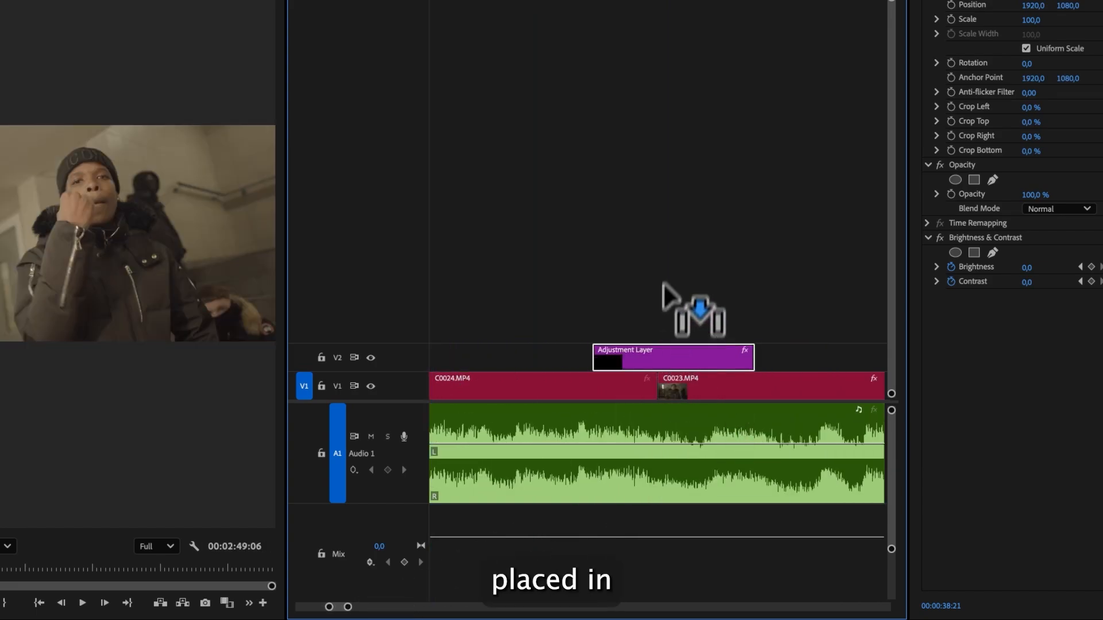
click(661, 247)
- Play back the section around 00:00:40:12 to check the new flash
click(531, 49)
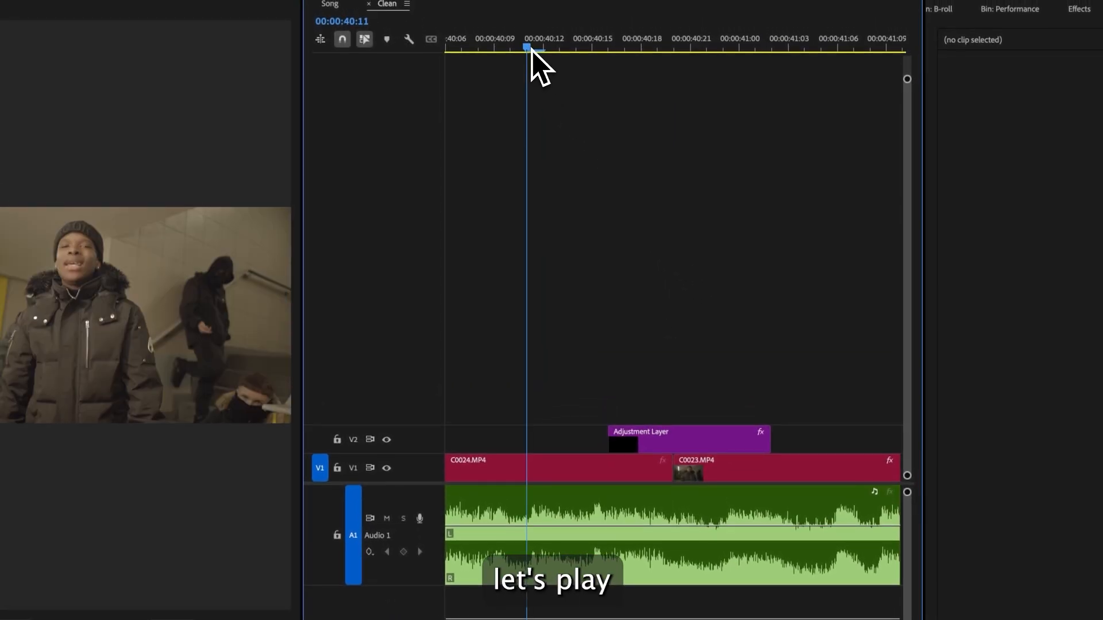
click(390, 441)
key(space)
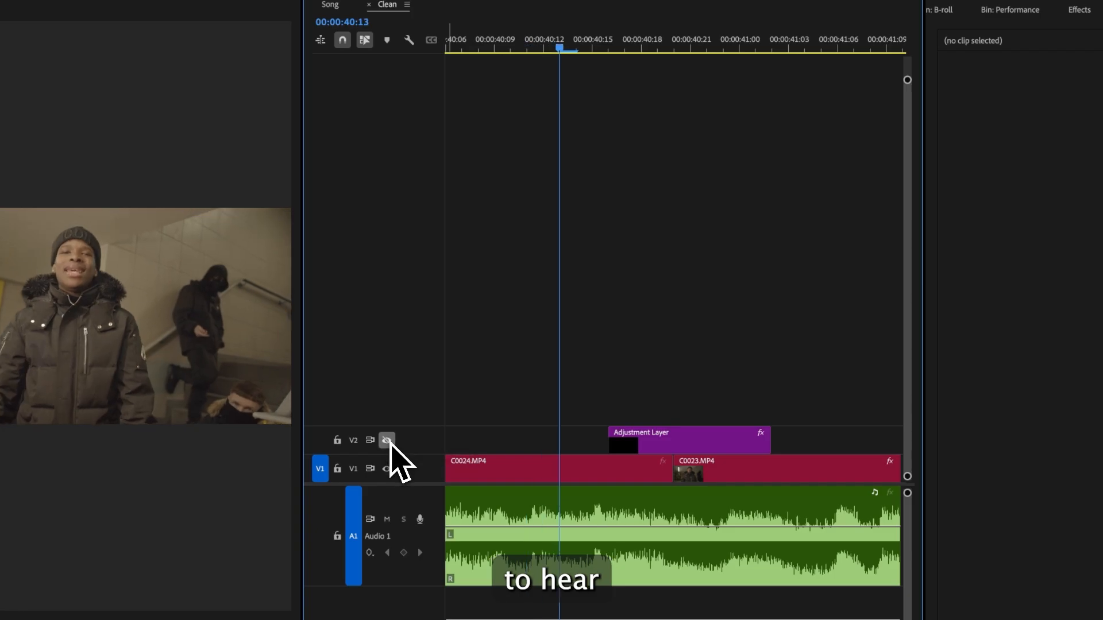
key(space)
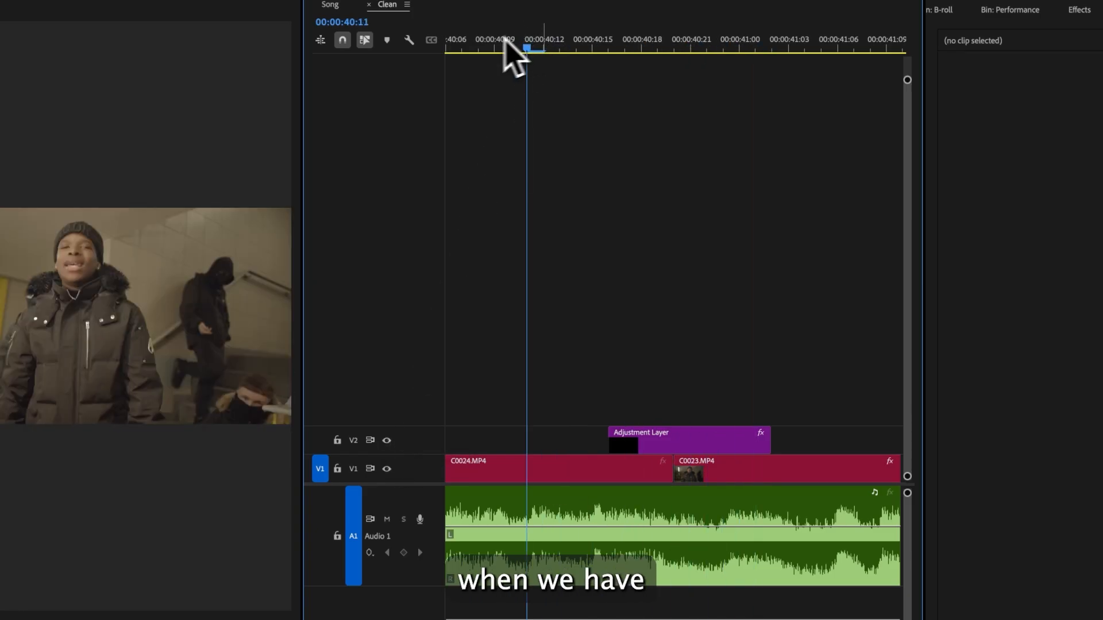
click(478, 42)
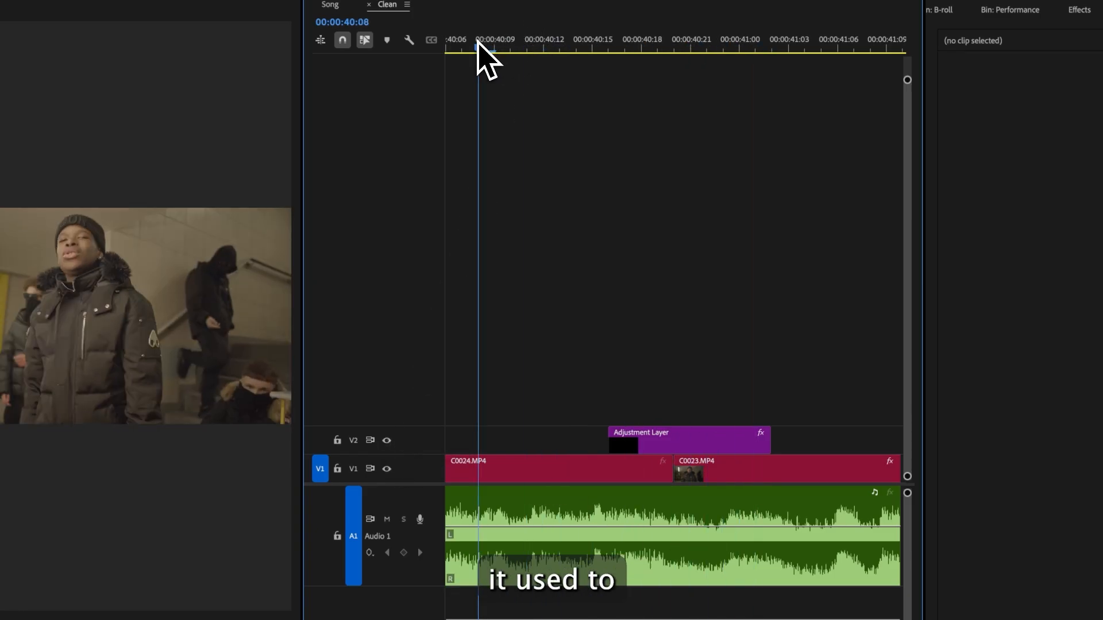
key(space)
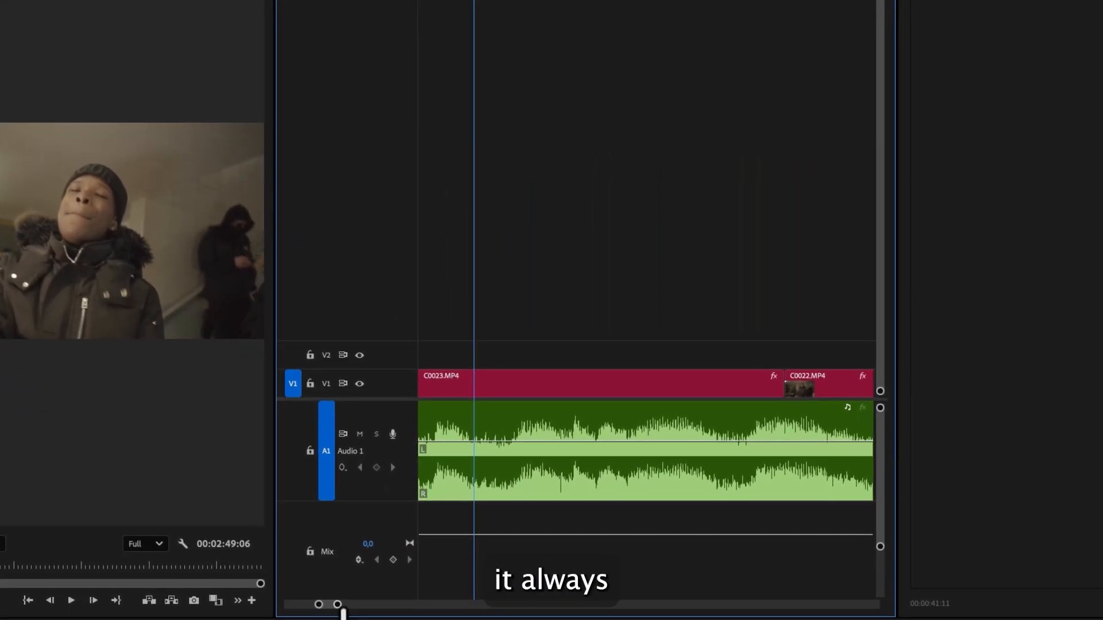
- Copy the flash adjustment layer again and place it on the cut between C0023 and C0022 near 00:00:42:06
drag(340, 606, 362, 604)
click(583, 352)
key(super+c)
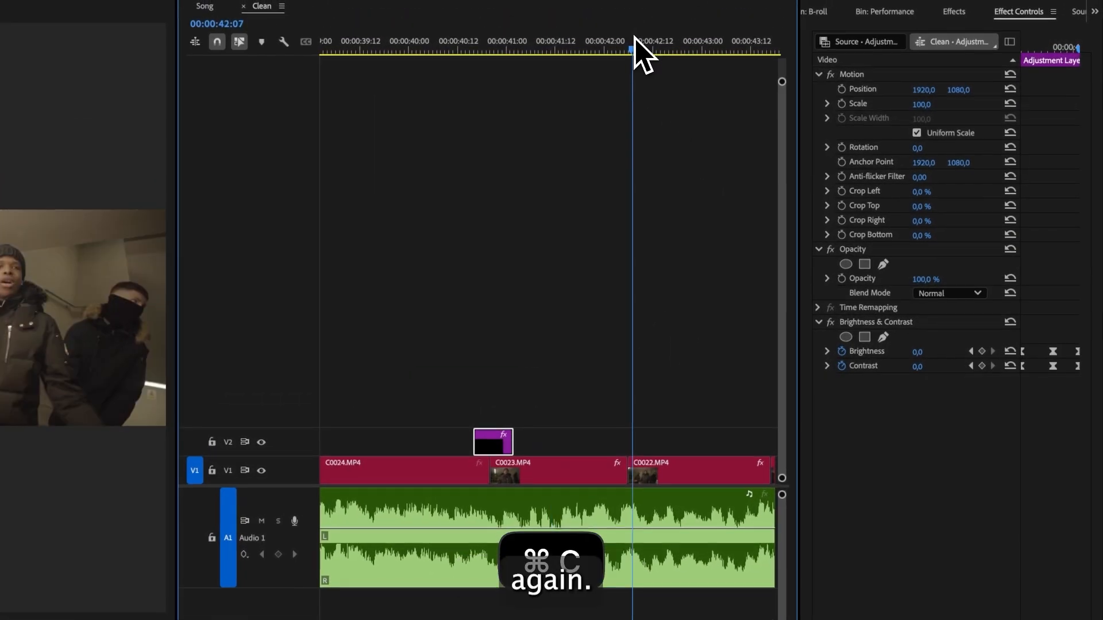
key(super+v)
drag(651, 452, 626, 454)
- Replace that layer's Brightness & Contrast with Gaussian Blur found by searching the effects for gaussian
click(863, 325)
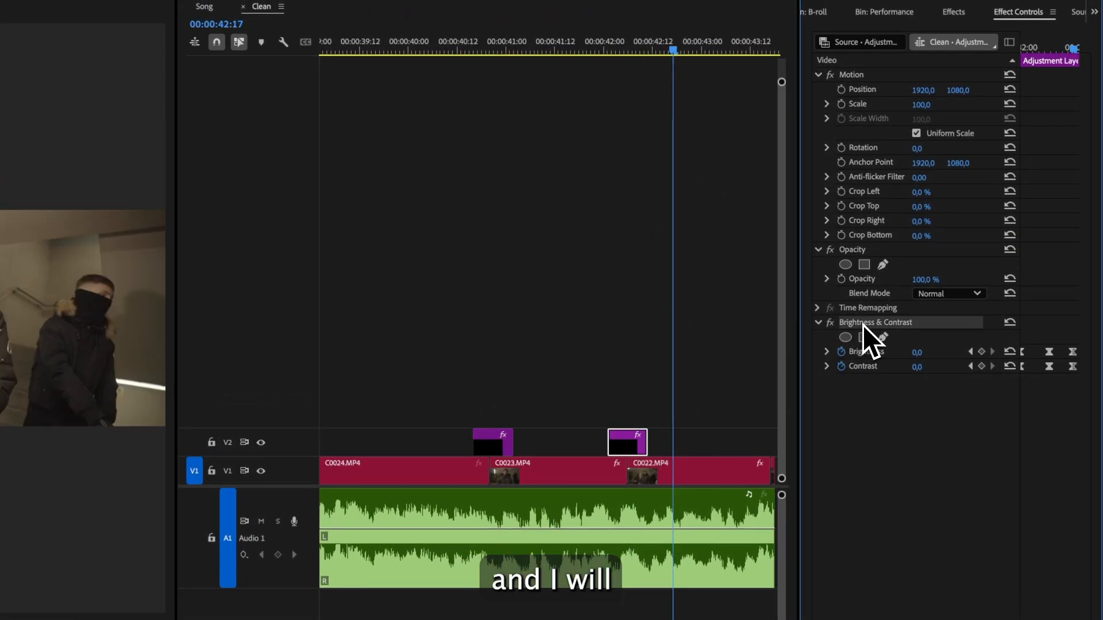
key(BackSpace)
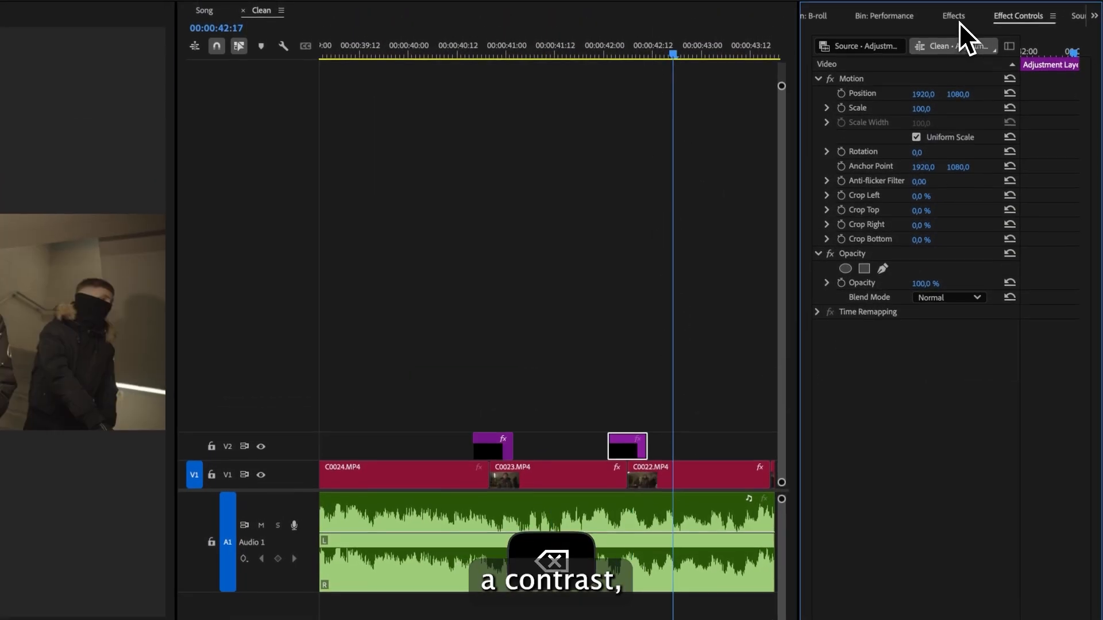
click(957, 20)
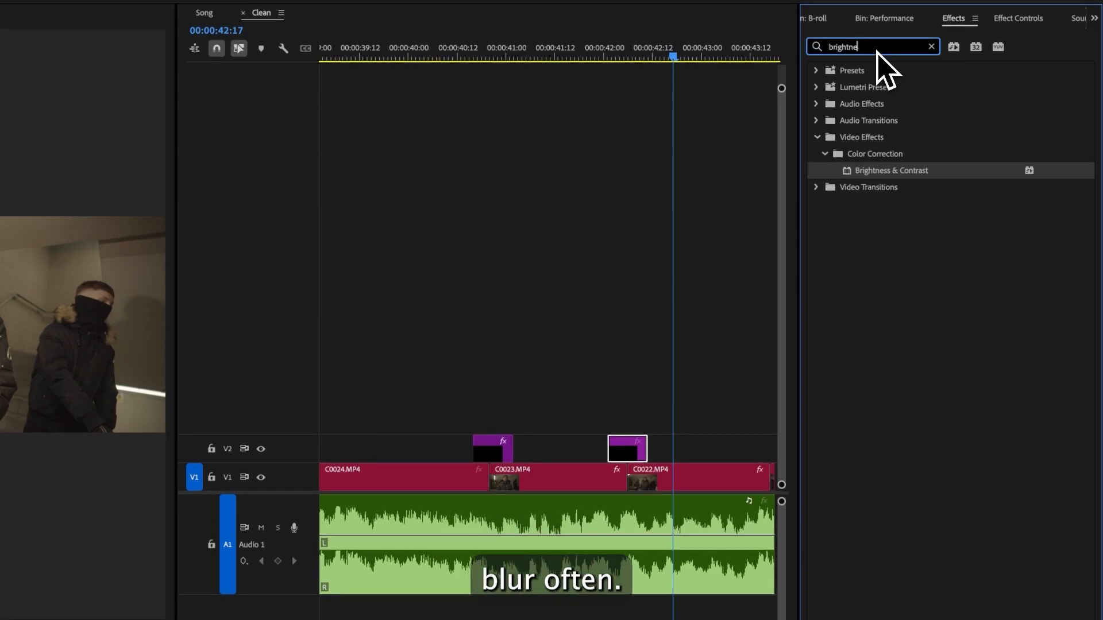
key(super+a)
text(gaussian)
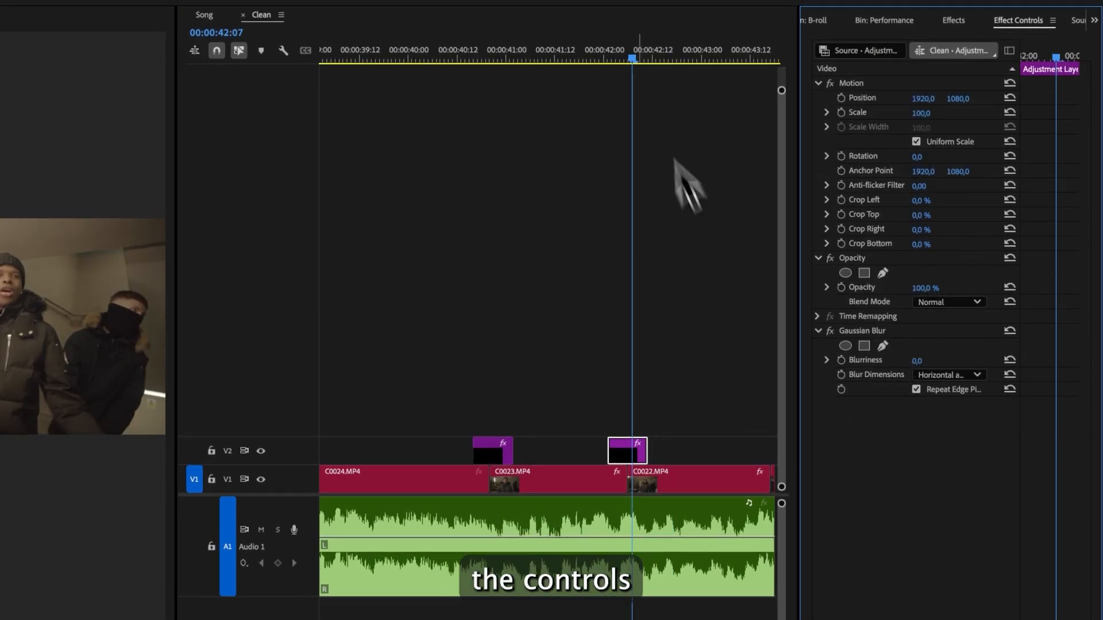
click(629, 58)
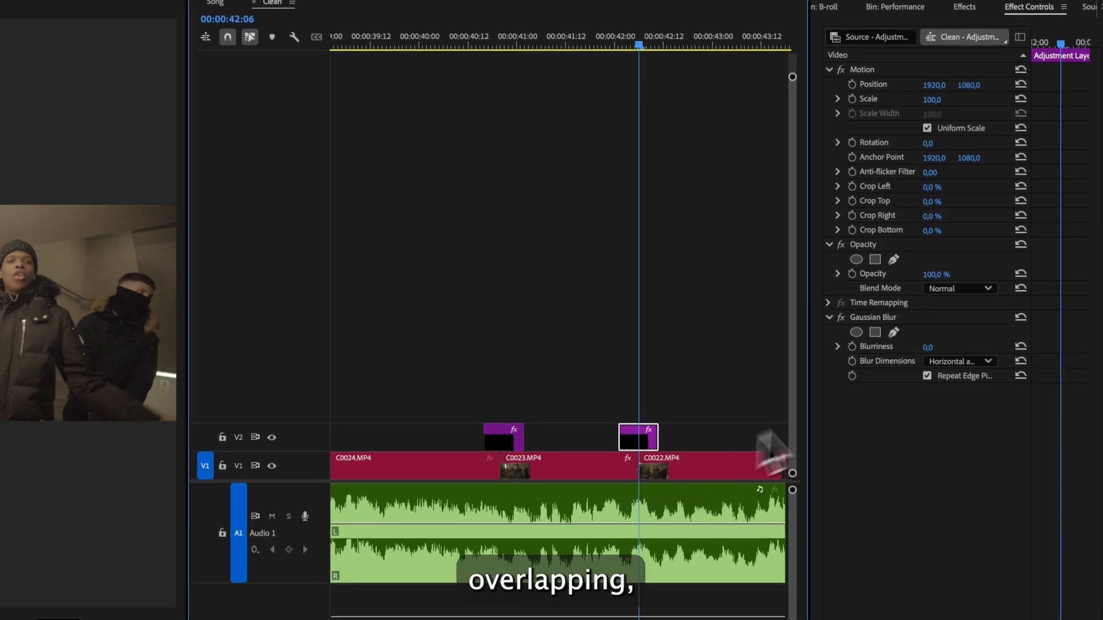
- Keyframe Gaussian Blur Blurriness at 42 at 00:00:42:06 and reset it to 0 at 00:00:42:10
click(852, 346)
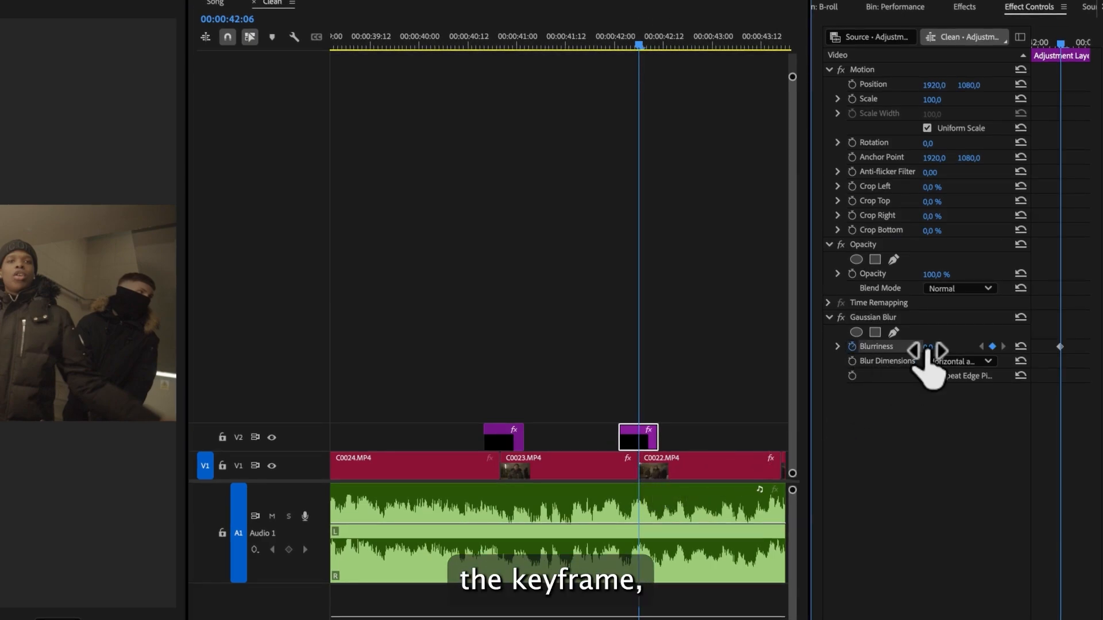
drag(927, 351, 926, 351)
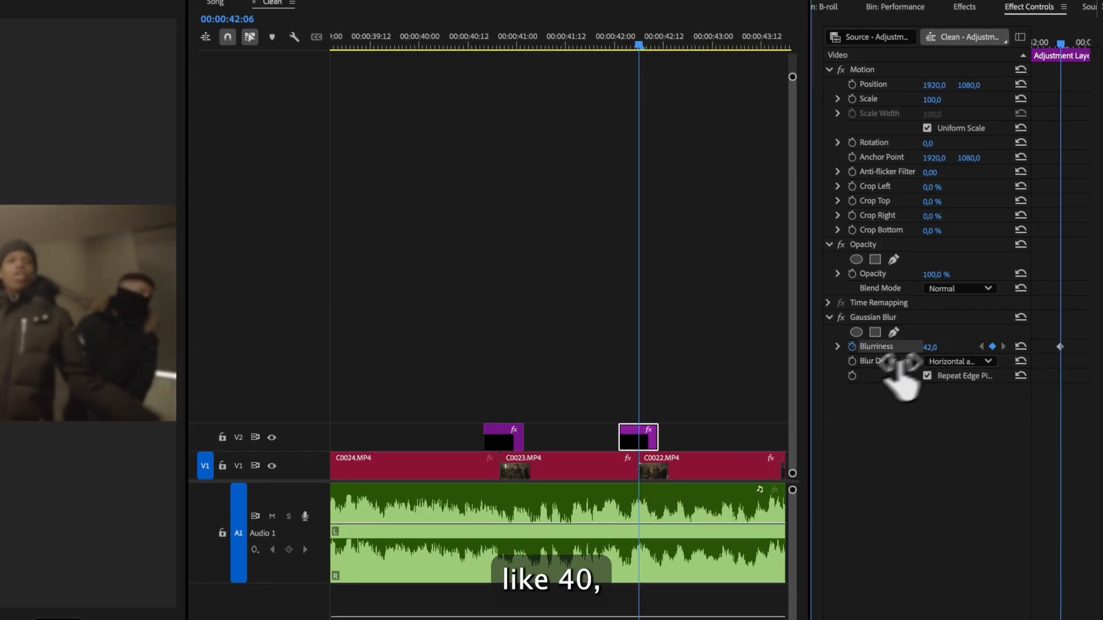
drag(630, 52, 625, 51)
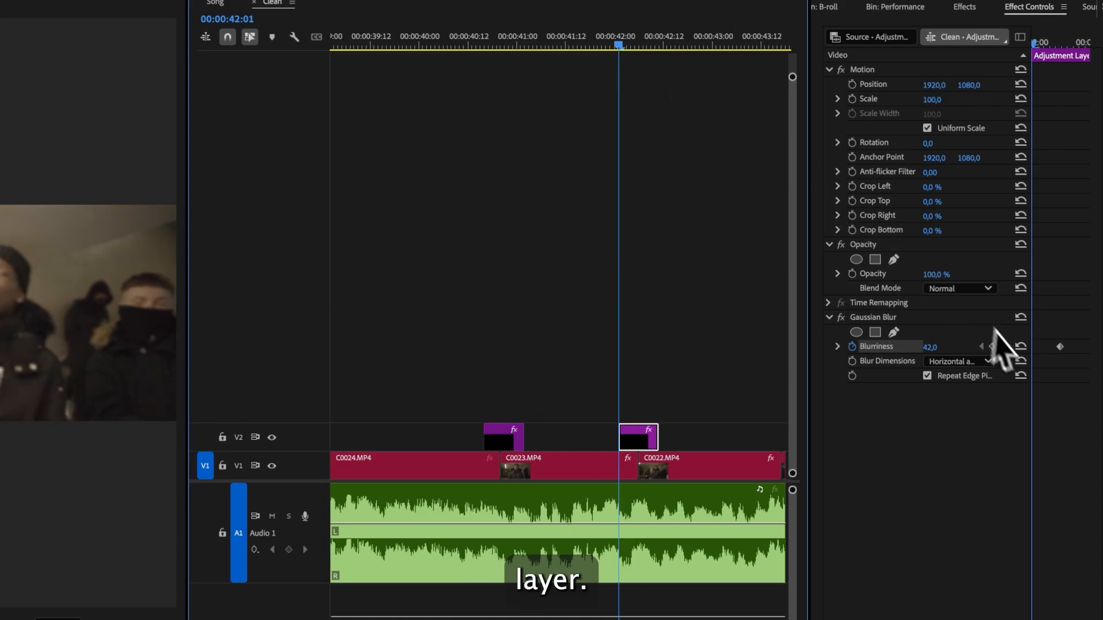
click(656, 45)
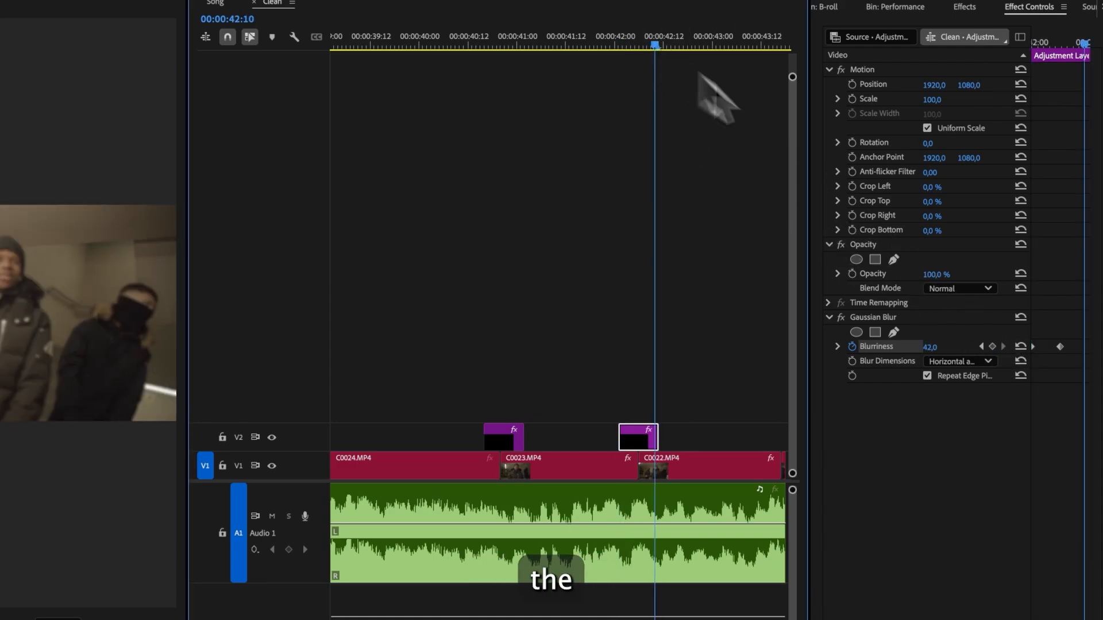
click(1021, 346)
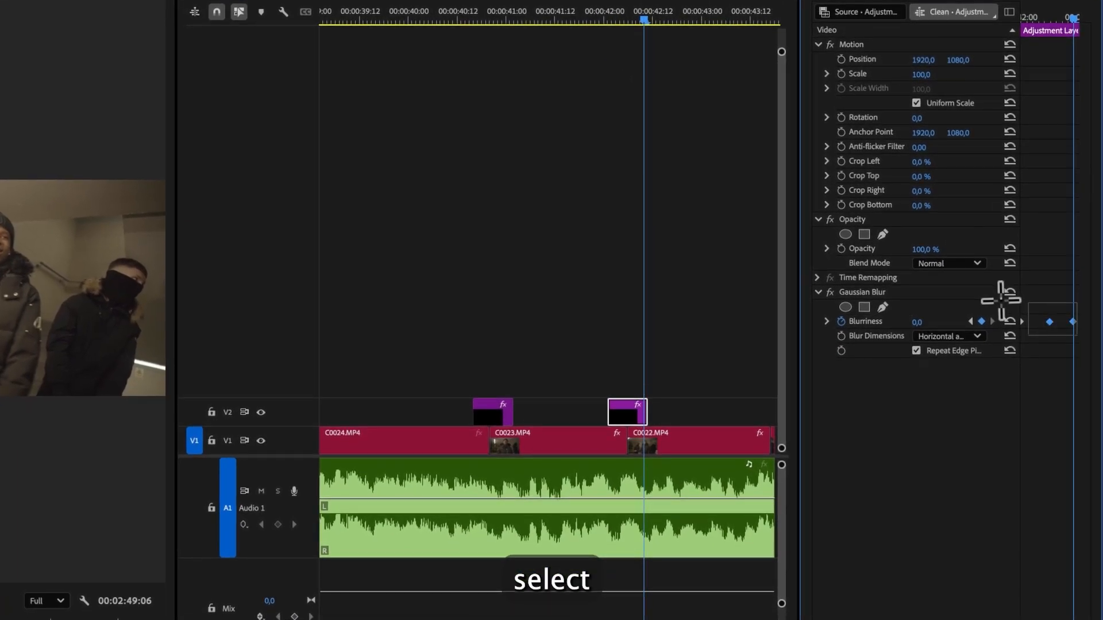
- Apply Ease In to the Blurriness keyframes and fine-tune the peak Blurriness value
right_click(1049, 322)
click(988, 512)
click(684, 327)
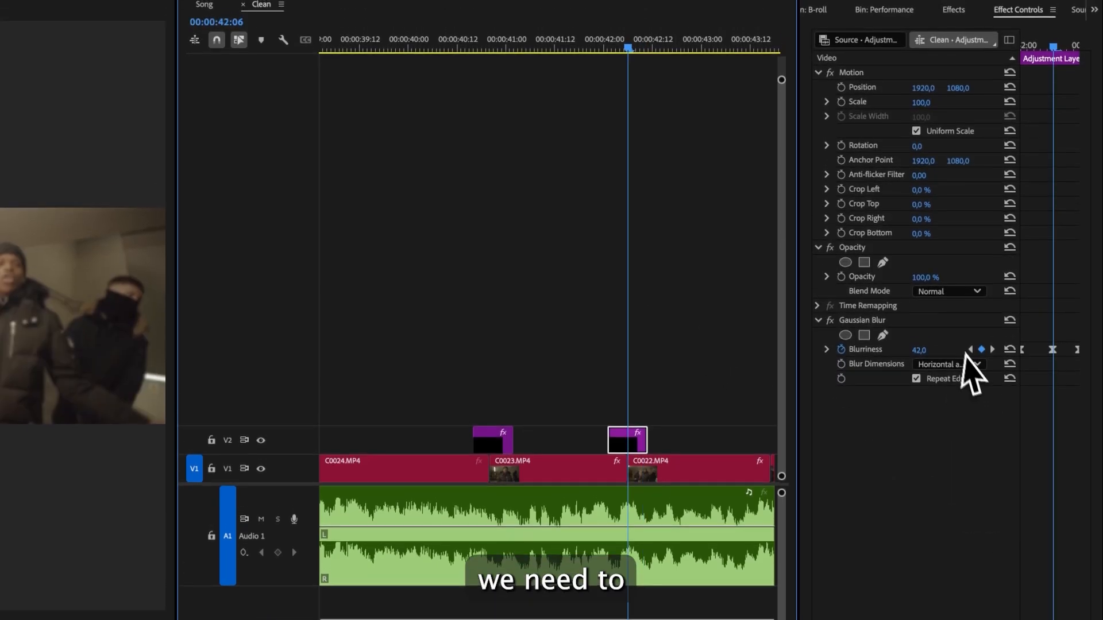
drag(925, 351, 929, 351)
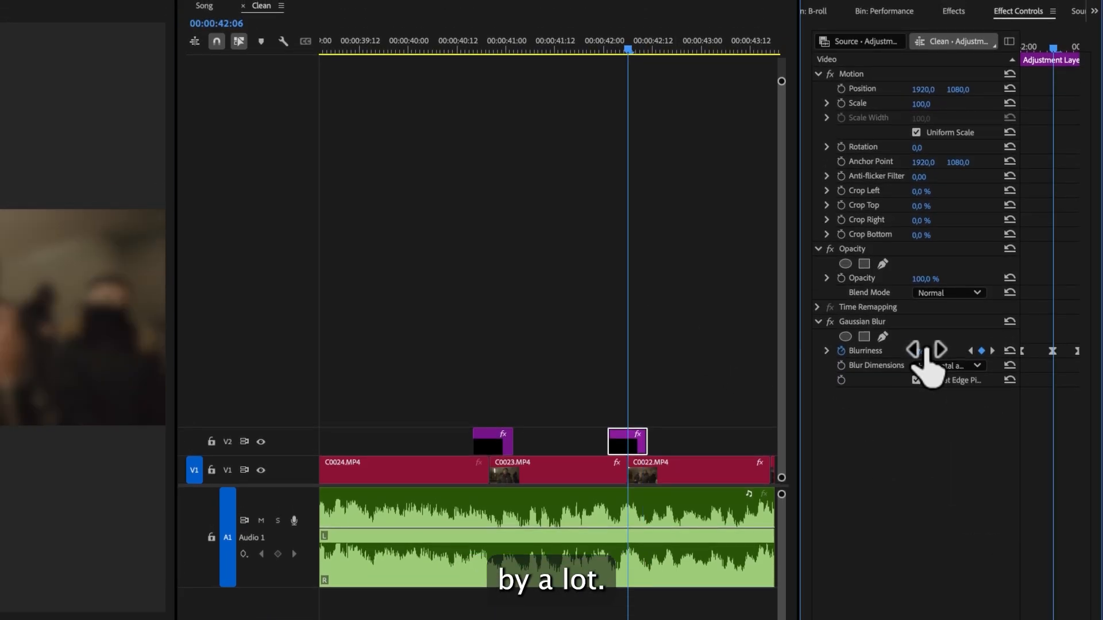
- Play back the blur transition around 00:00:42:00
click(598, 253)
click(666, 60)
key(space)
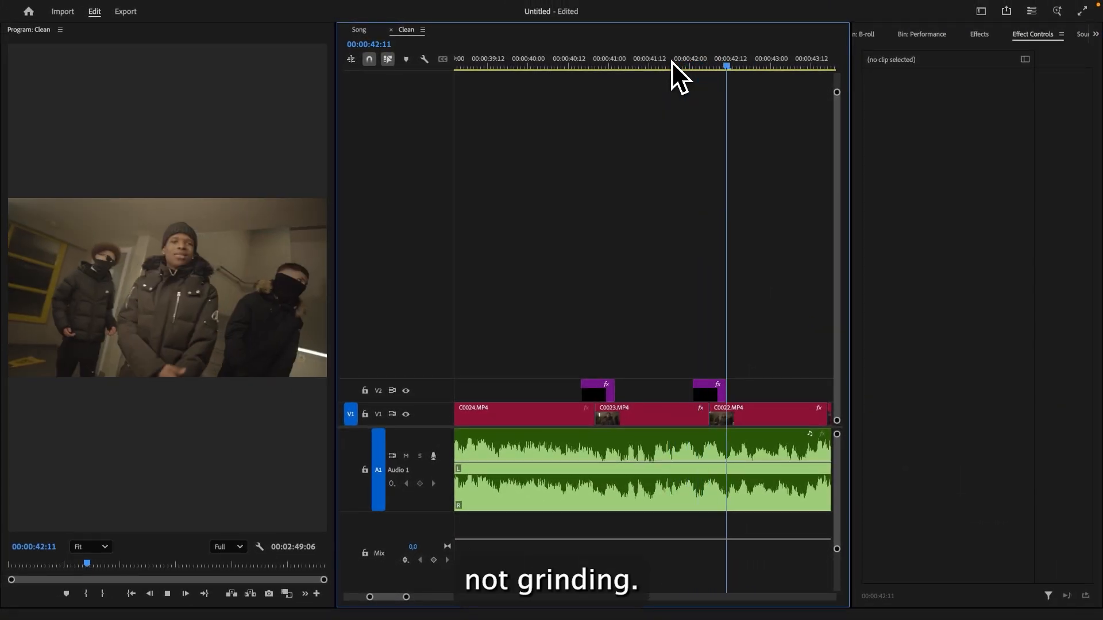
click(666, 60)
key(space)
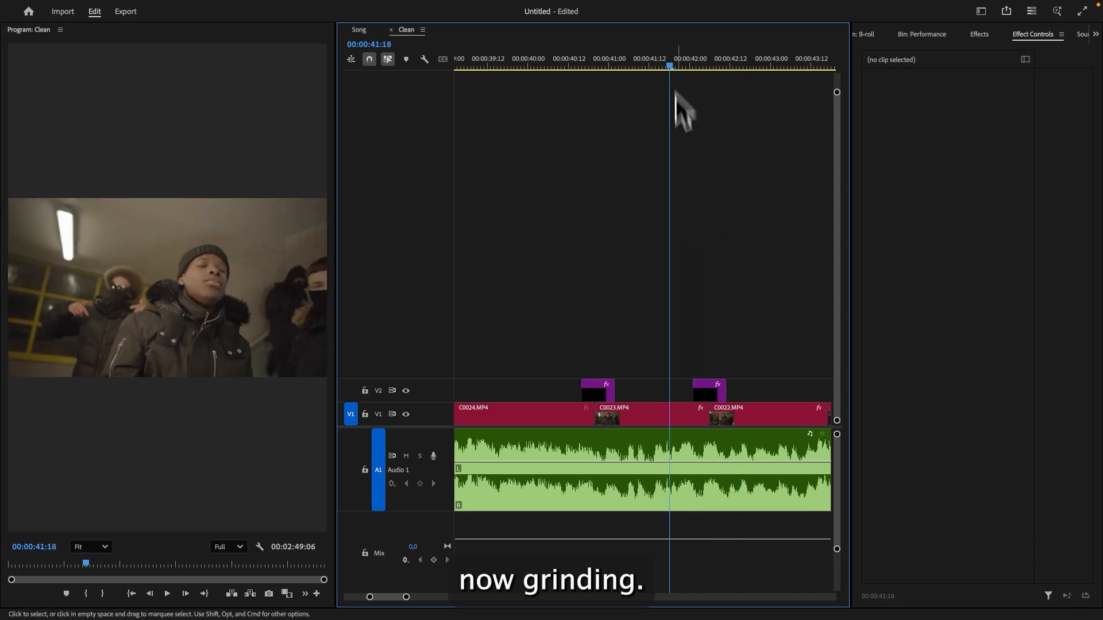
- Paste the flash layer's Brightness & Contrast effect onto the blur adjustment layer
click(604, 386)
click(711, 393)
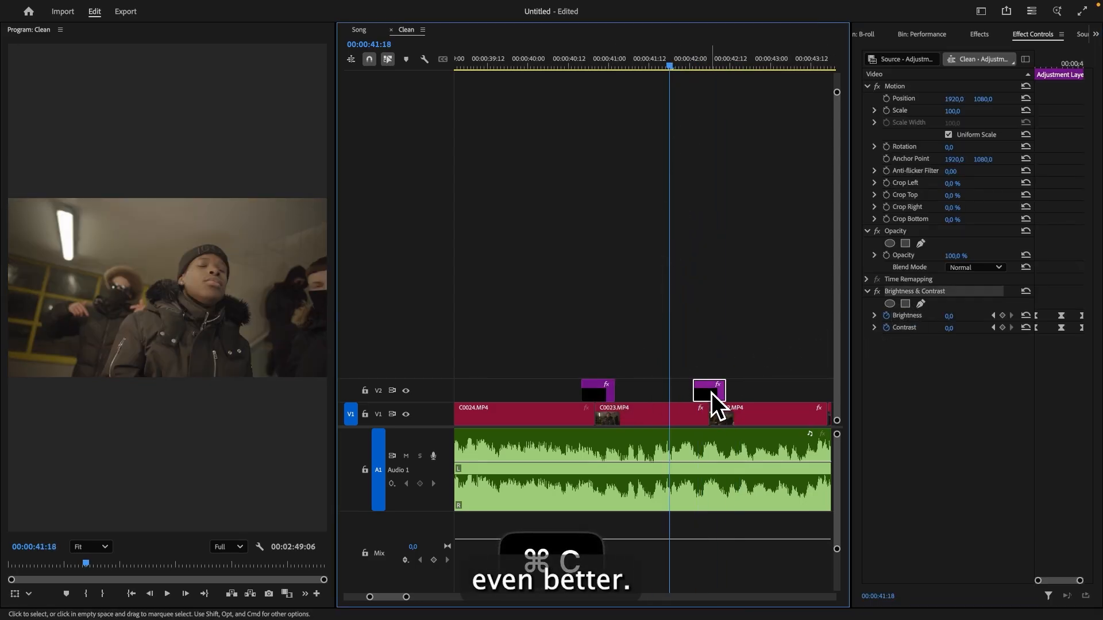
key(super+v)
click(794, 353)
key(space)
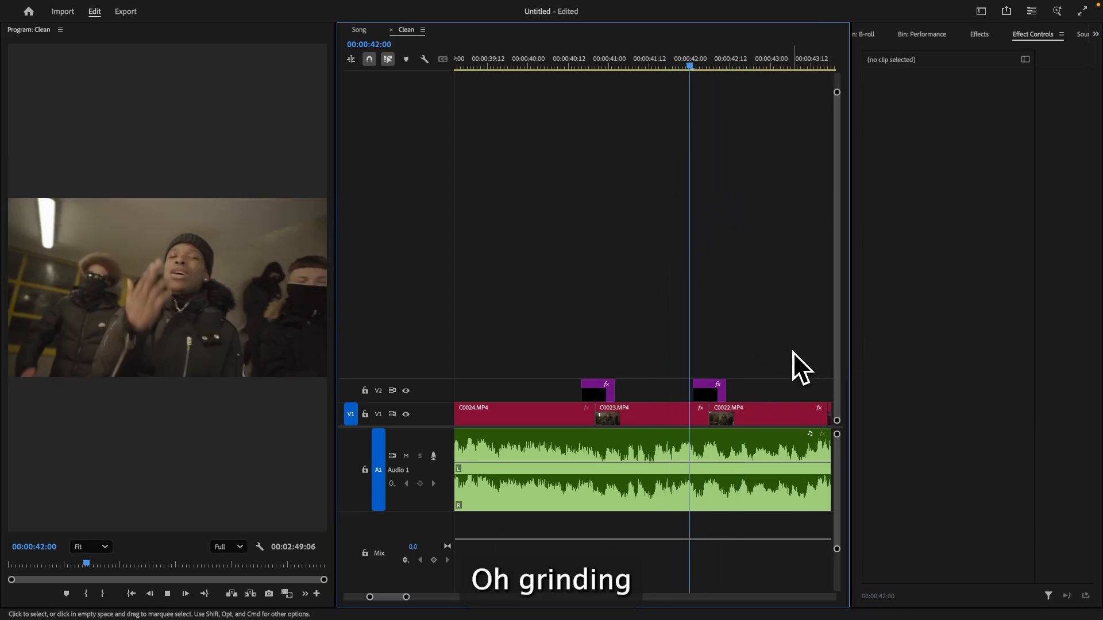
- Play back the combined blur and flash transition around 00:00:42:00
click(668, 67)
key(space)
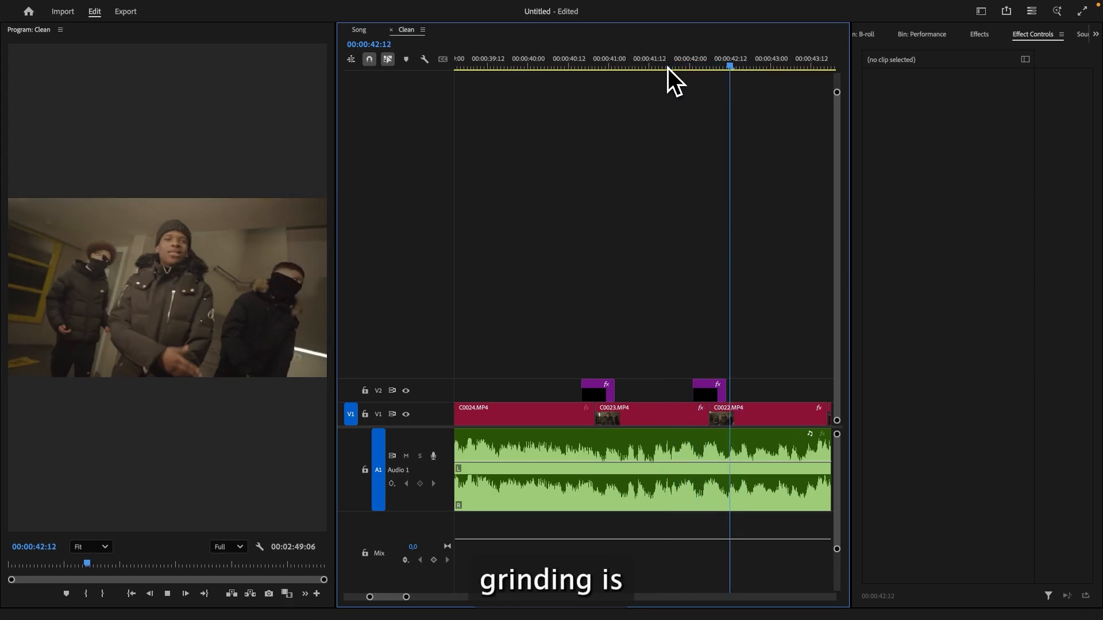
click(668, 67)
key(space)
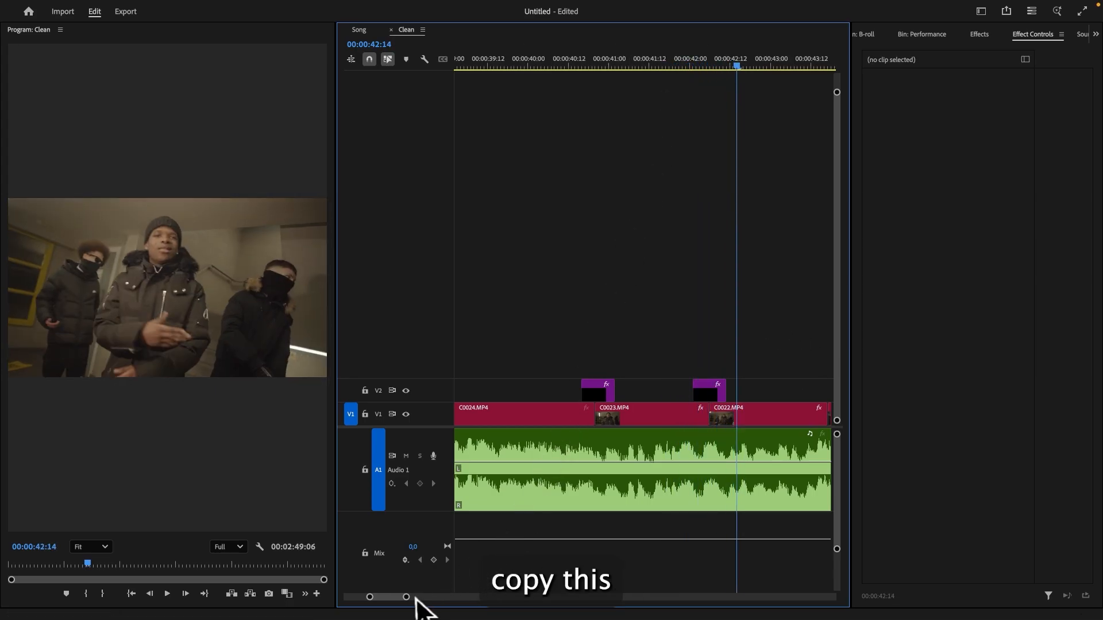
- Paste a copy of the blur and flash adjustment layer onto V2 at the next cut around 00:00:43
drag(406, 597, 441, 596)
key(super+v)
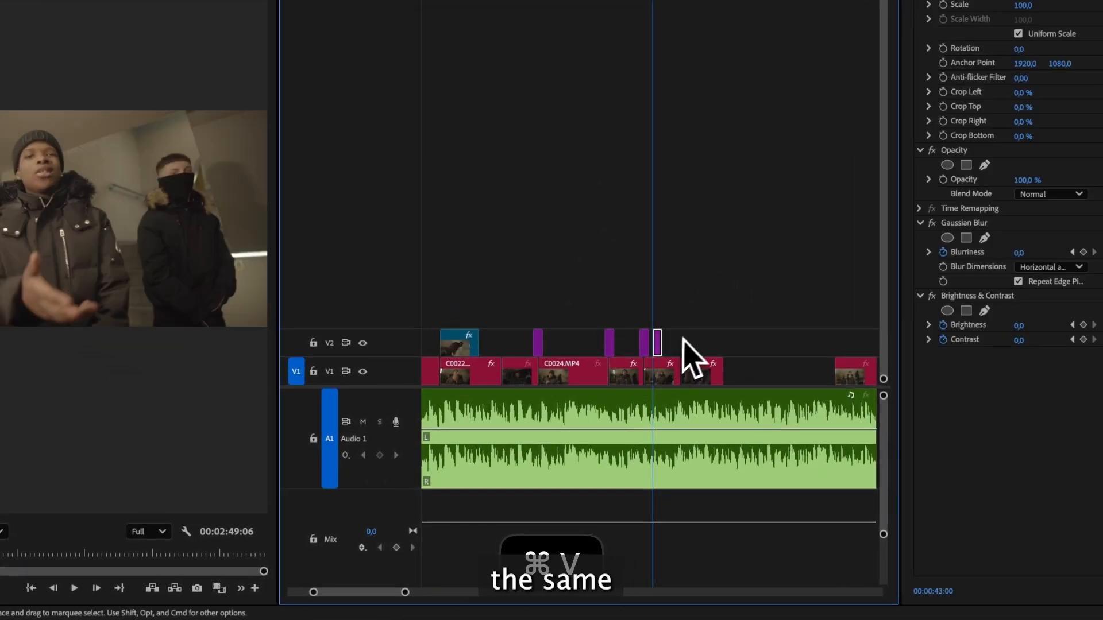
drag(659, 339, 677, 341)
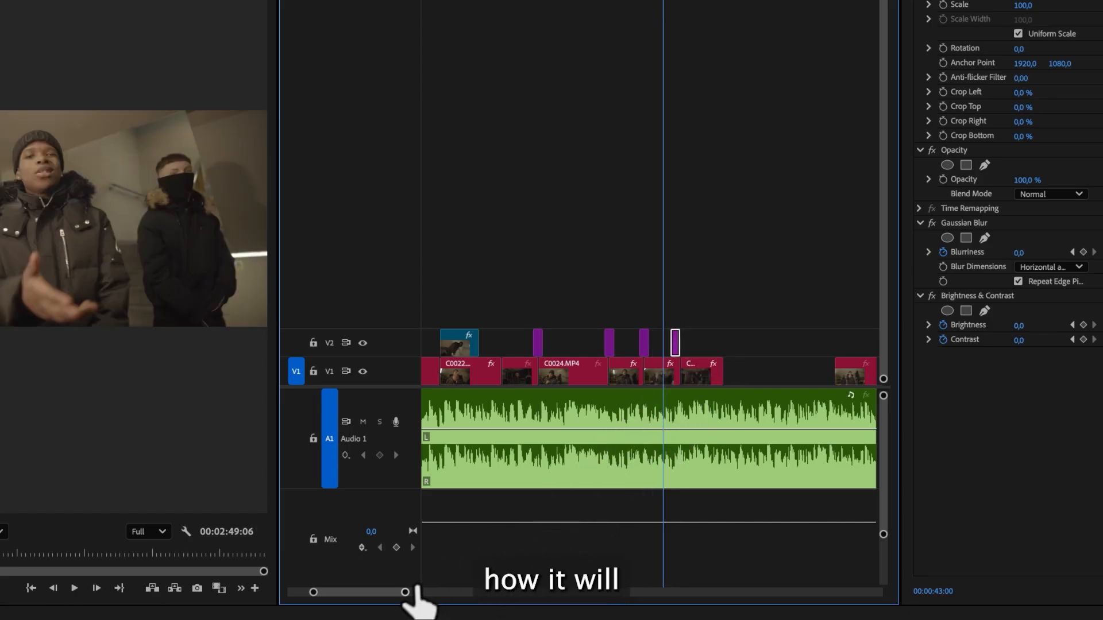
drag(405, 592, 351, 592)
drag(738, 344, 778, 344)
click(758, 291)
scroll(749, 285, right, 4)
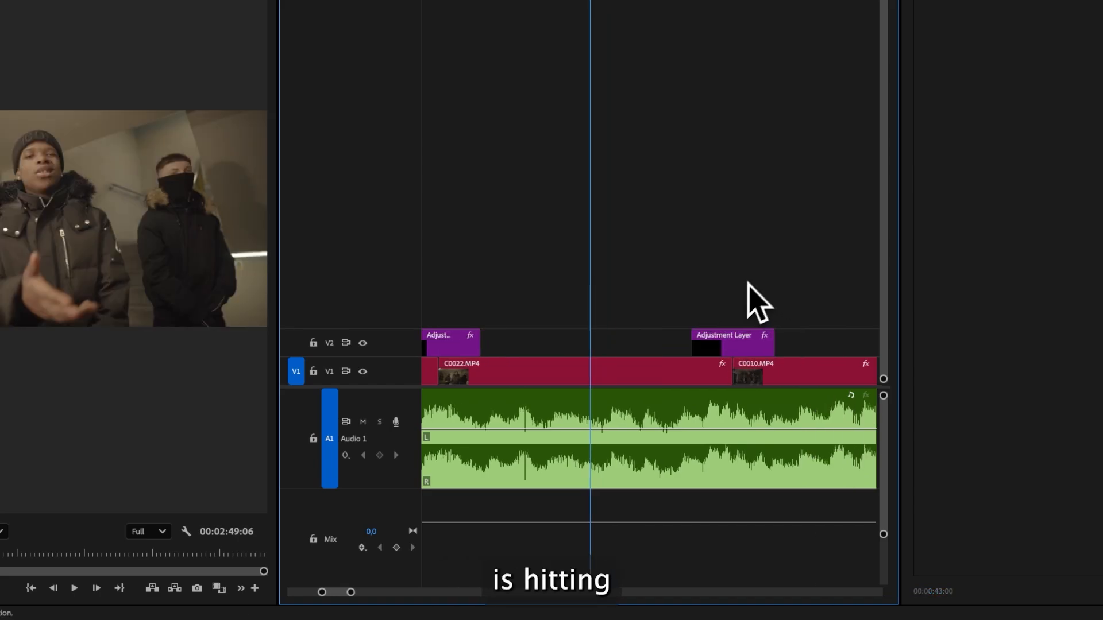
- Play back the pasted transition around 00:00:43 to 00:00:44
key(space)
key(space)
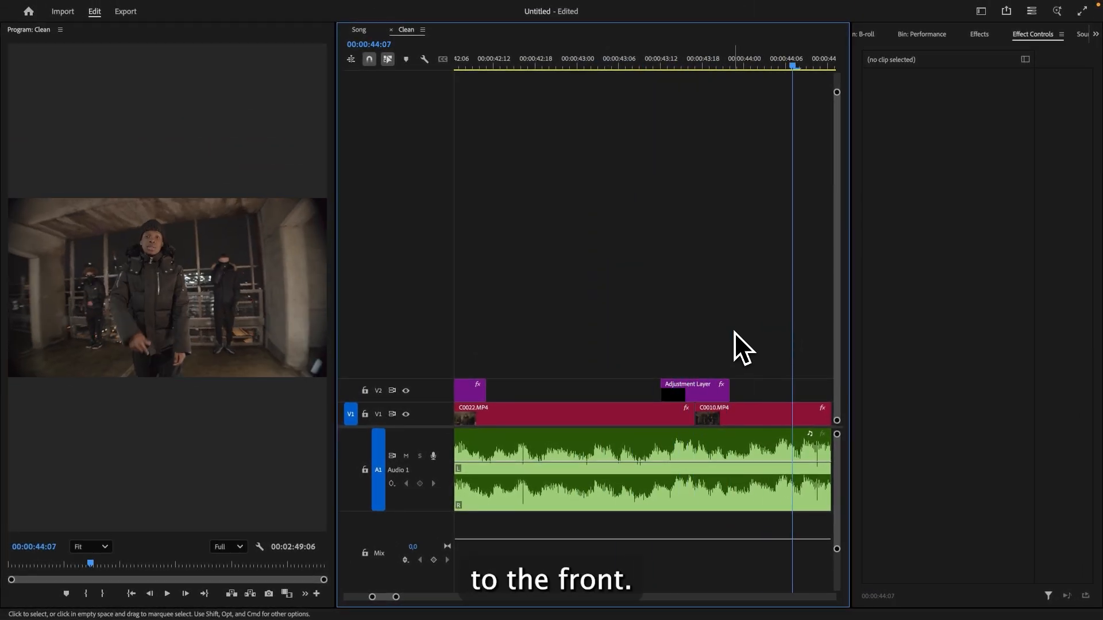
click(629, 67)
click(570, 67)
key(space)
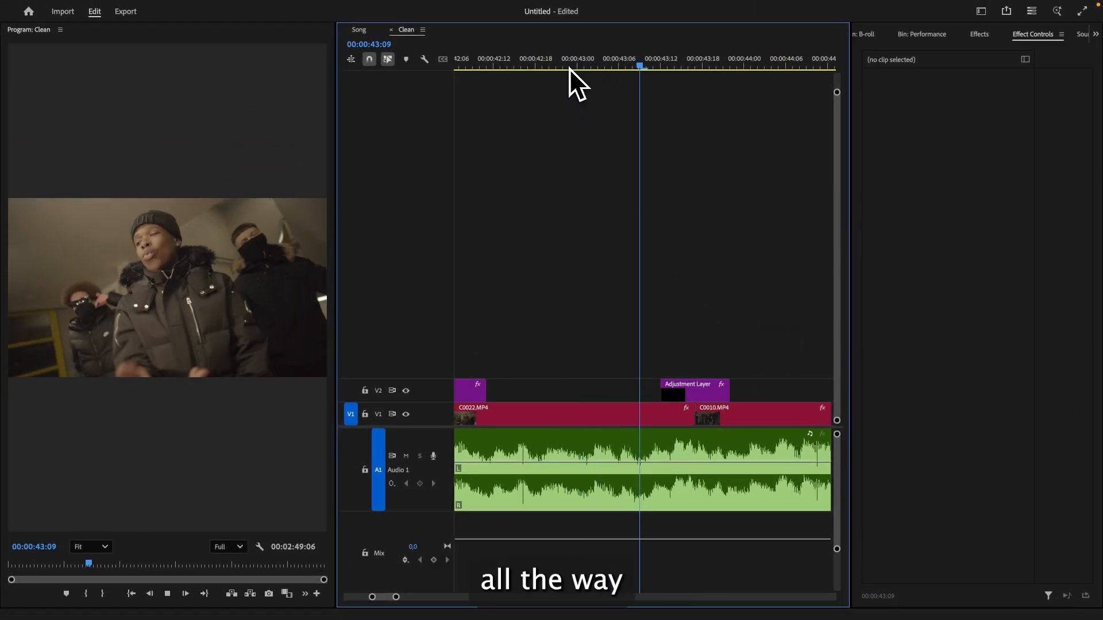
click(569, 67)
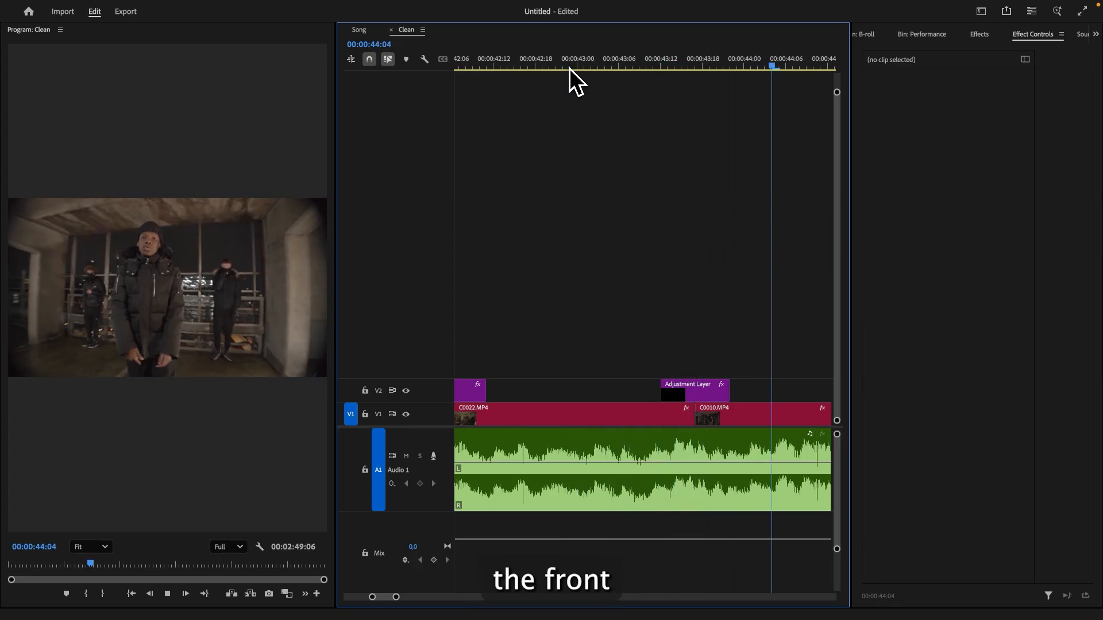
click(570, 67)
- Replace the C0022 clip near 00:00:54 with an After Effects composition
drag(396, 597, 428, 597)
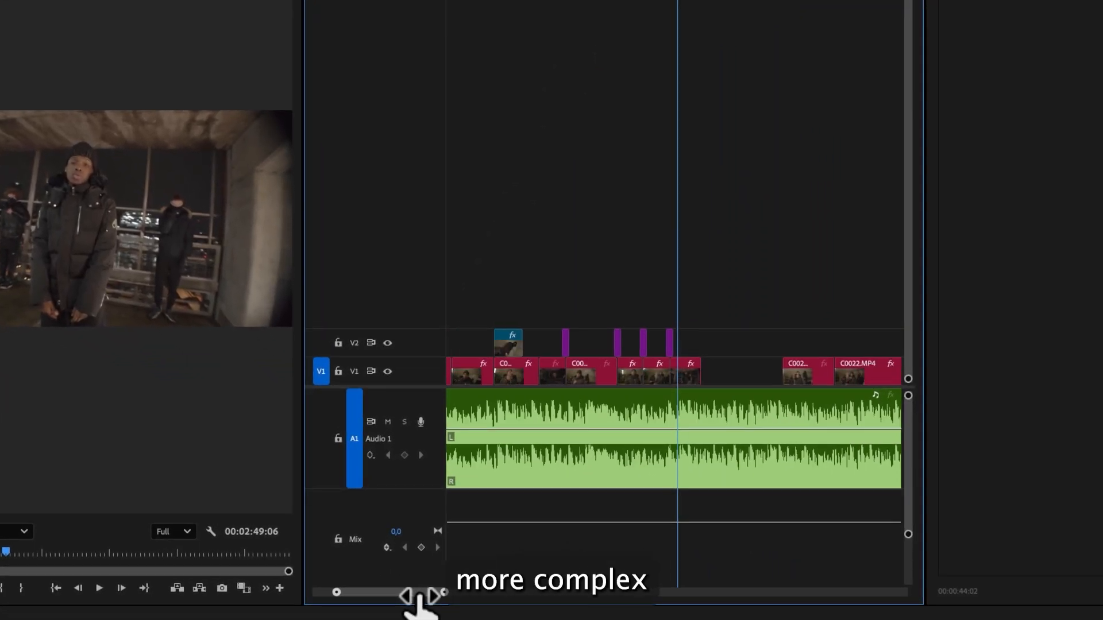
scroll(715, 337, right, 4)
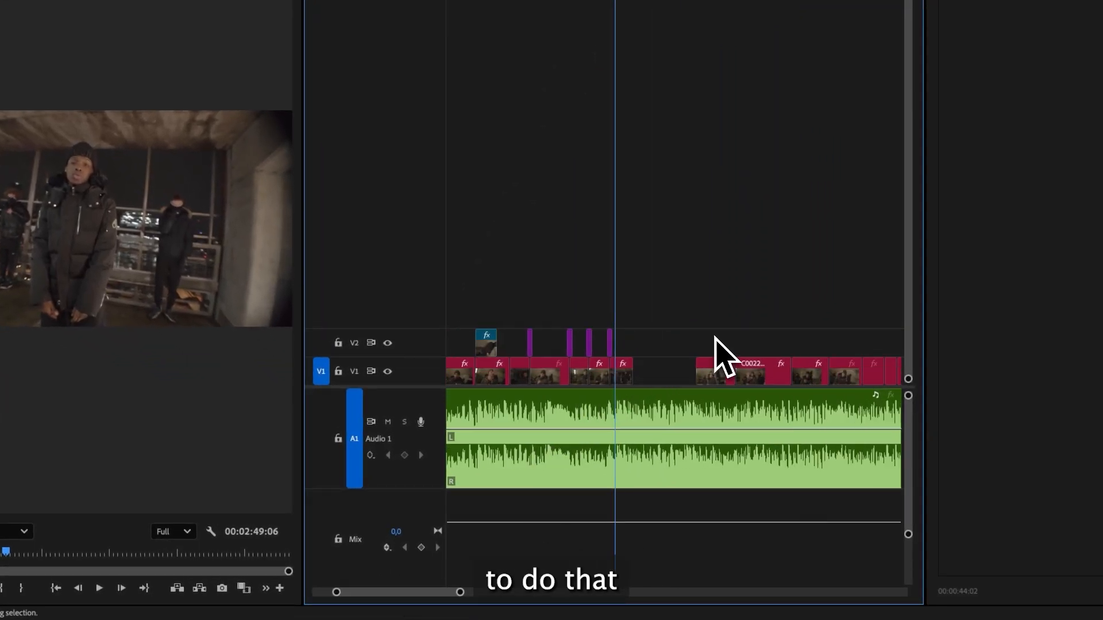
click(717, 368)
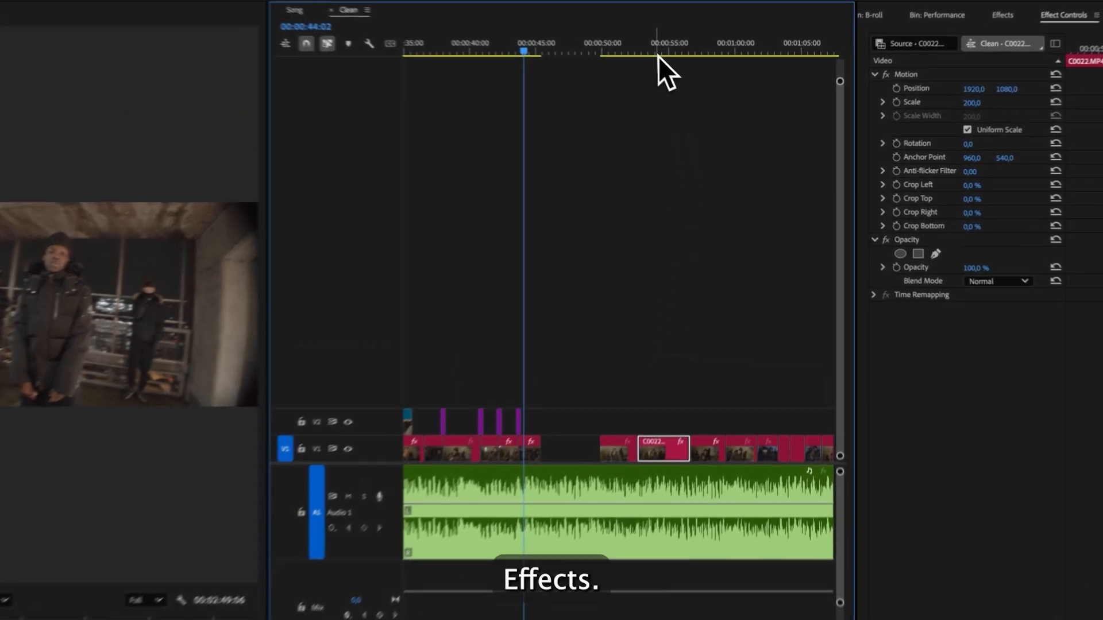
click(675, 63)
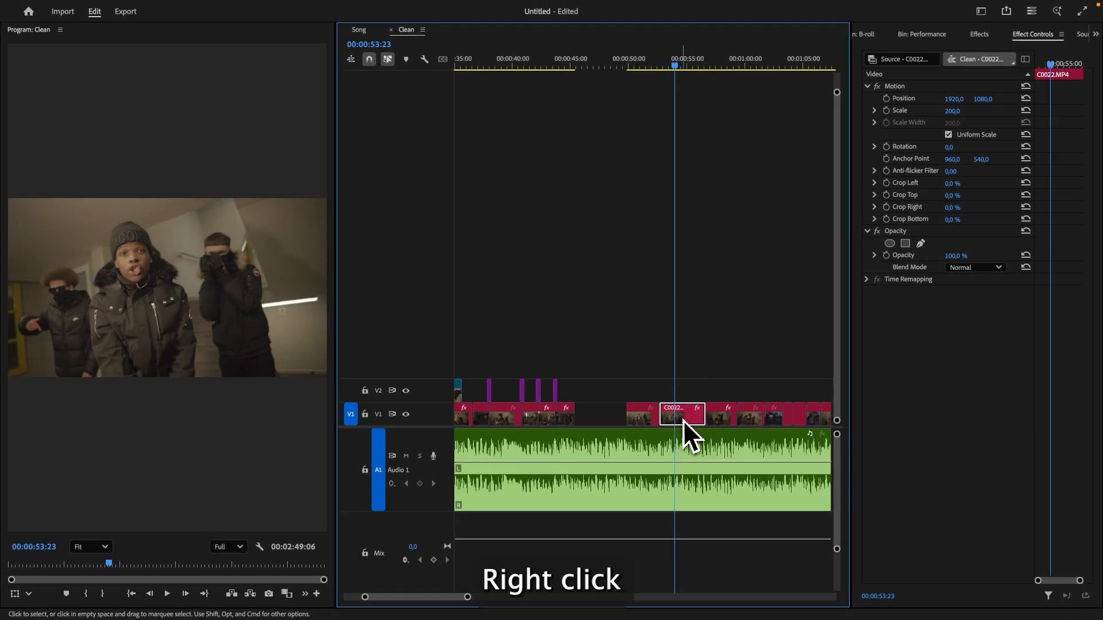
right_click(681, 421)
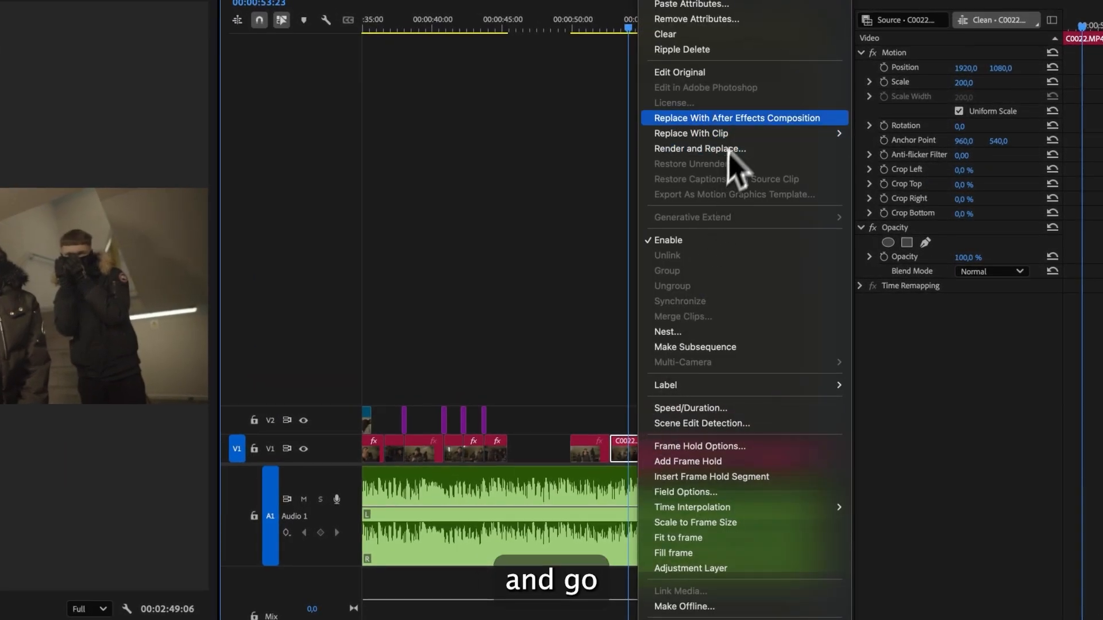
click(741, 118)
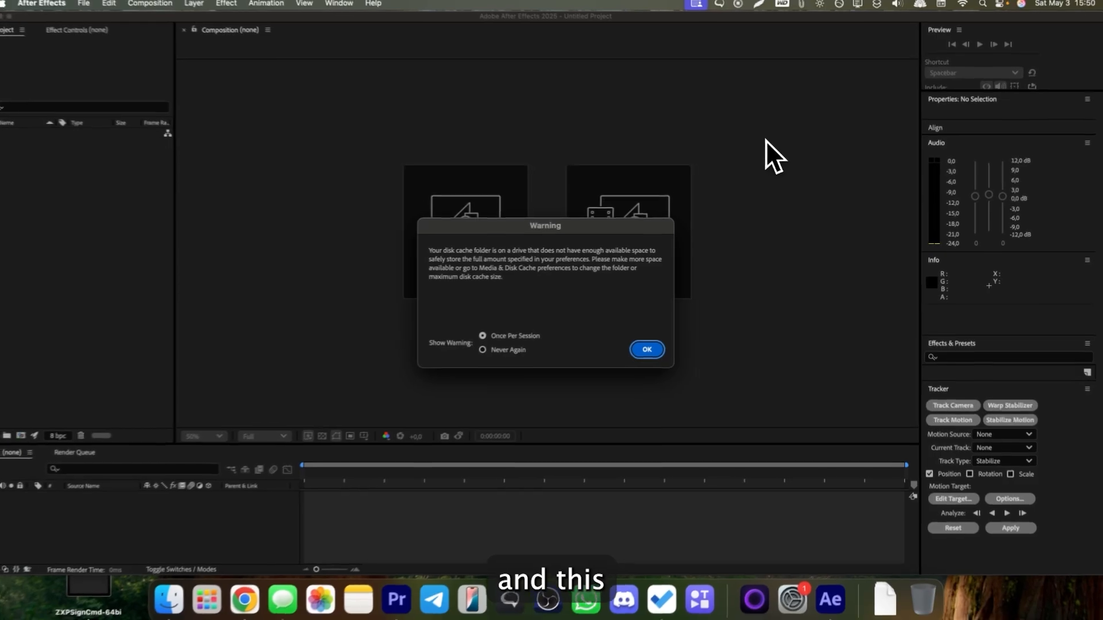
- Save the new After Effects project as untitled
click(649, 347)
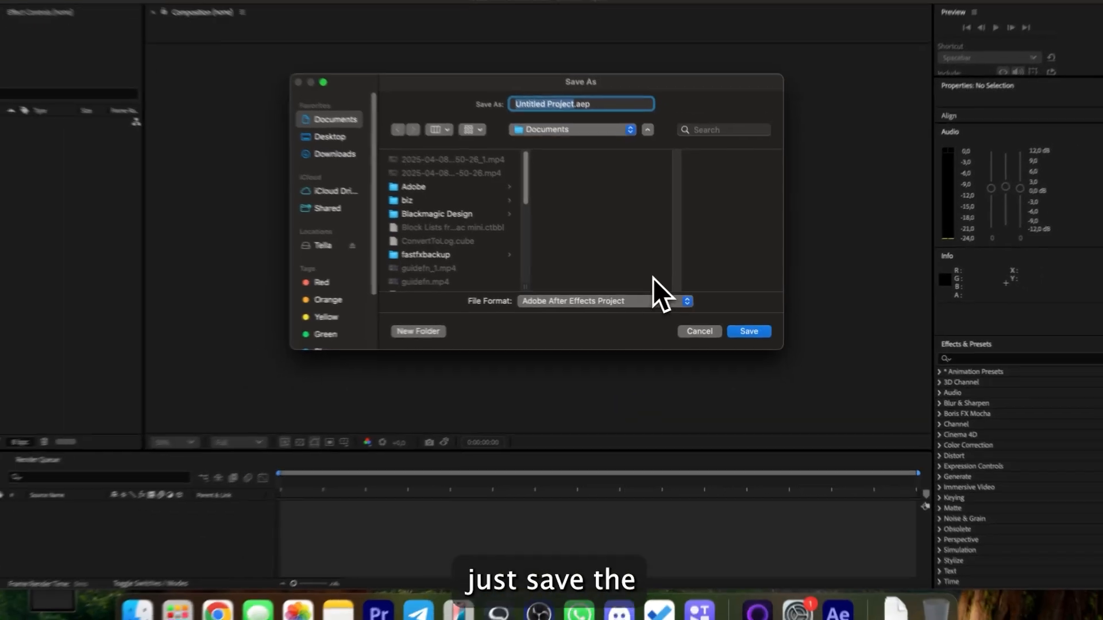
key(BackSpace)
text(untitled)
key(Return)
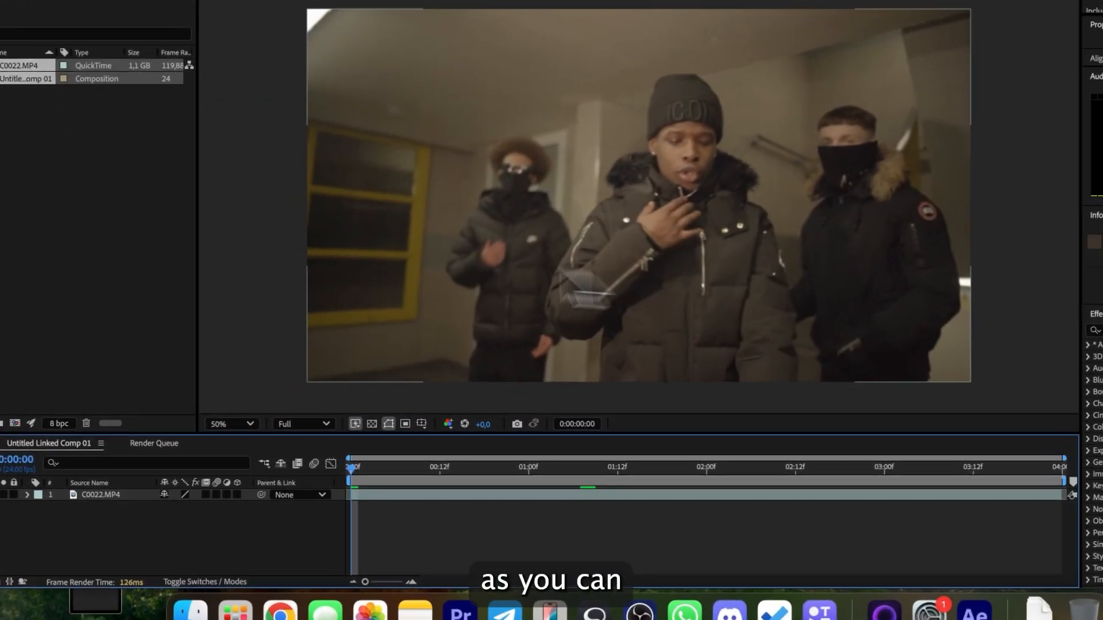
- Duplicate the C0022 layer in the composition and apply the Mosaic effect to it
click(113, 277)
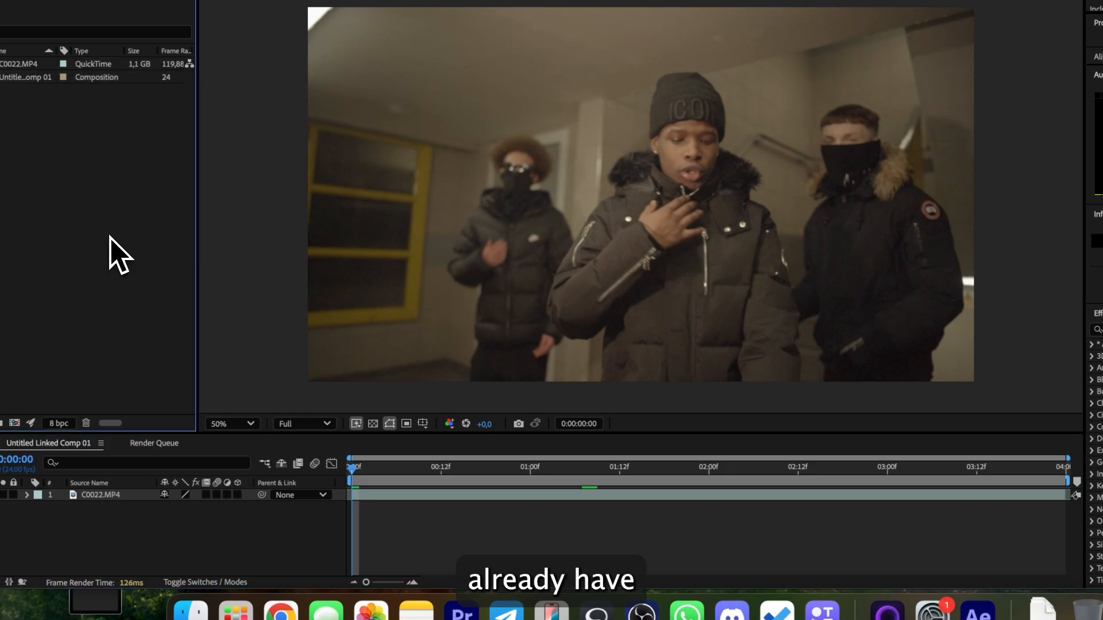
click(335, 493)
key(super+c)
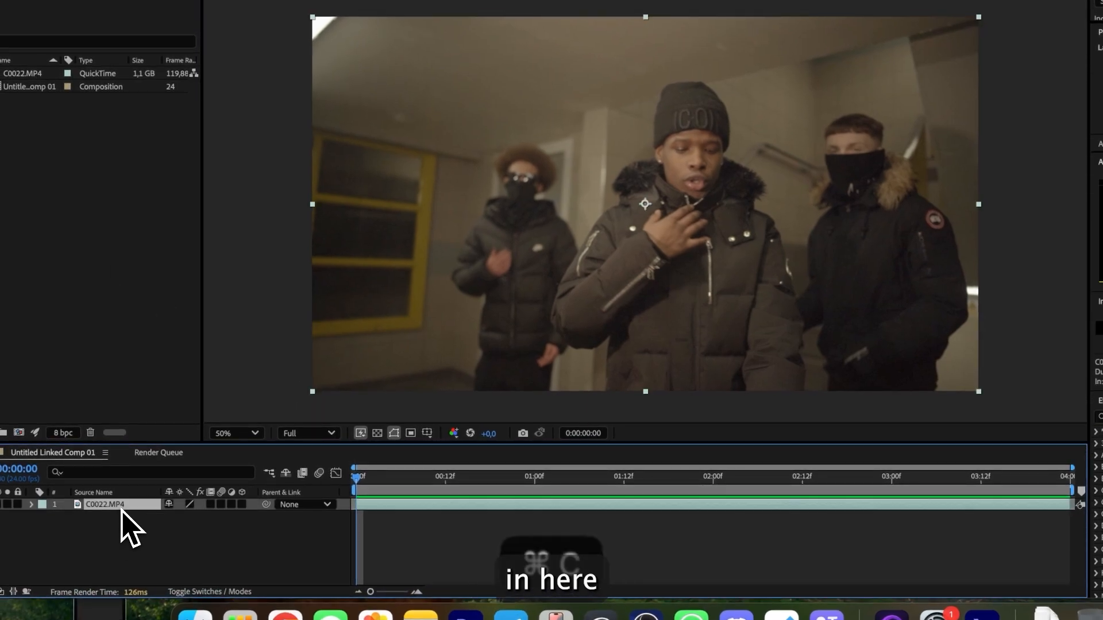
key(super+v)
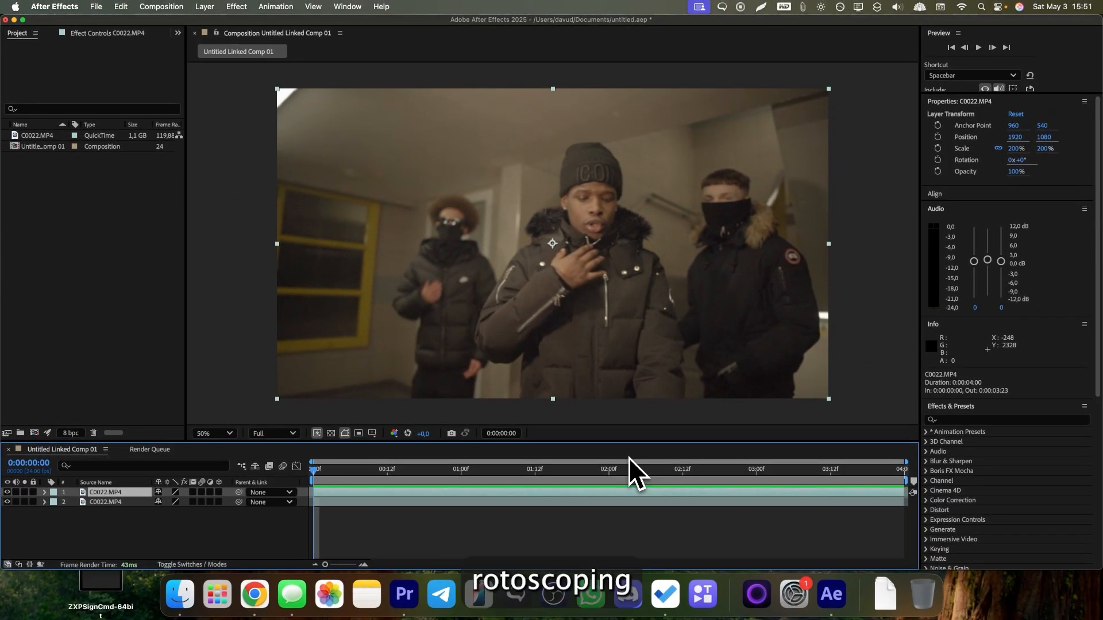
scroll(996, 503, down, 3)
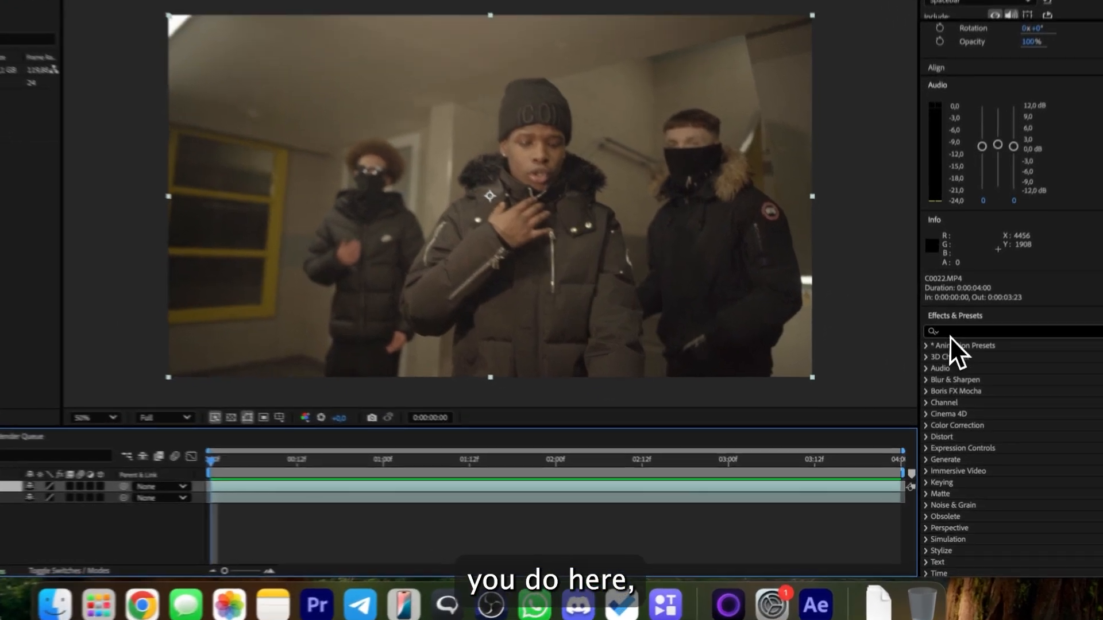
click(950, 334)
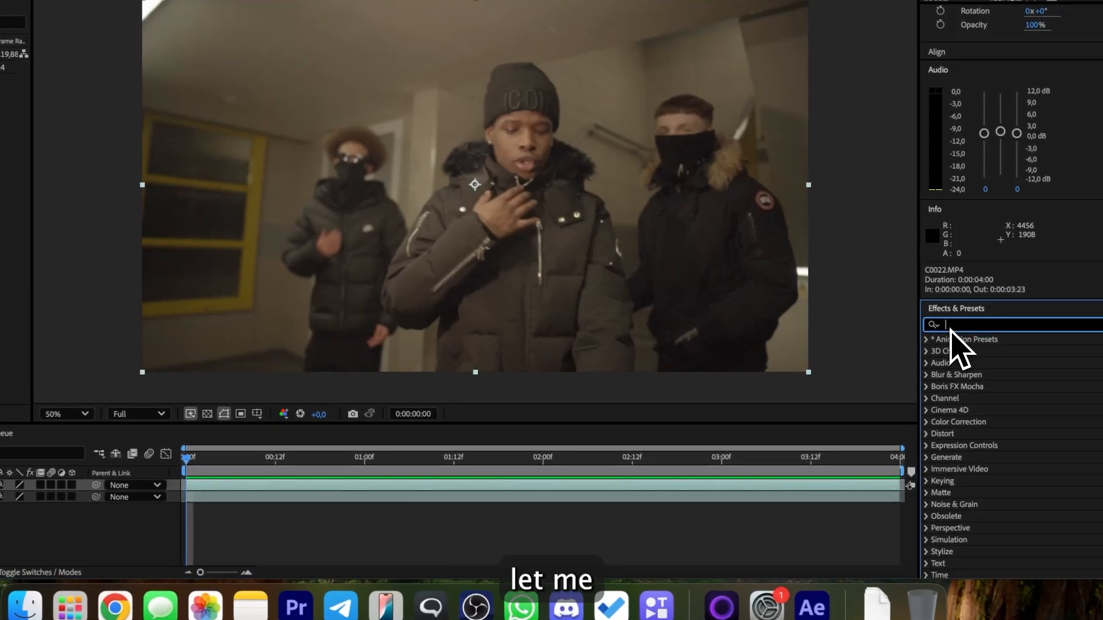
text(mosaic)
double_click(969, 386)
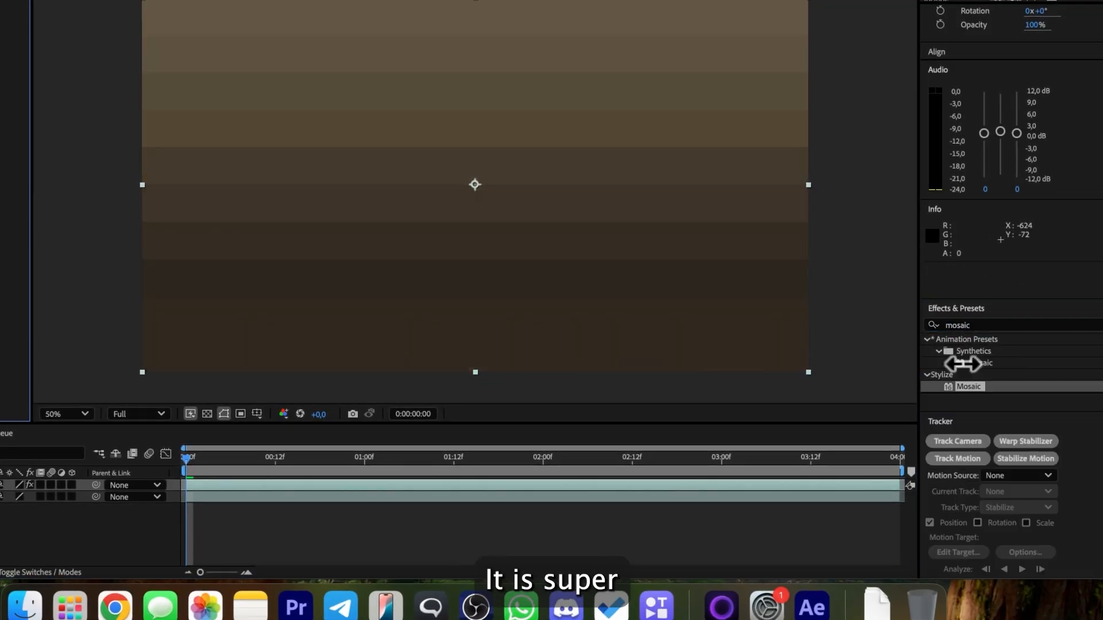
drag(122, 60, 200, 46)
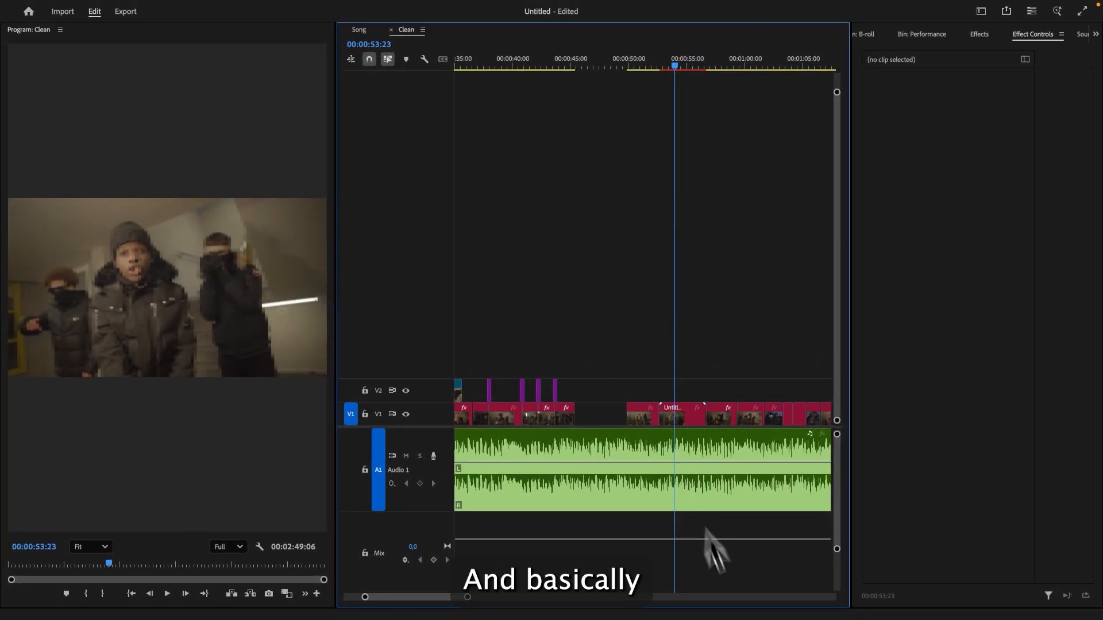
- Undo the replacement of the clip with the After Effects composition
mouse_move(741, 610)
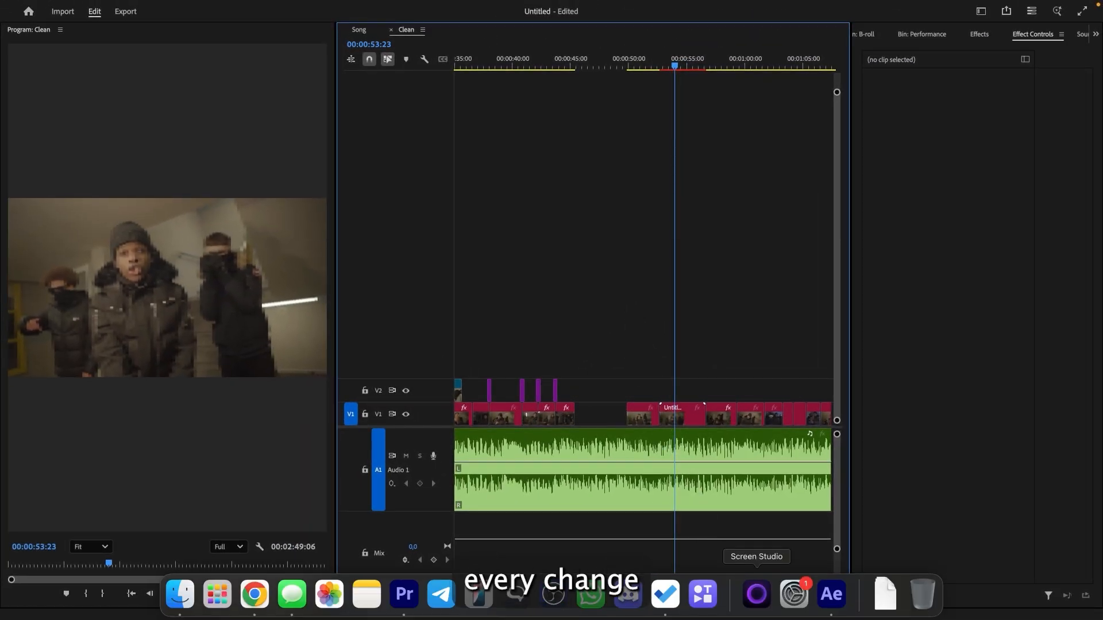
click(831, 595)
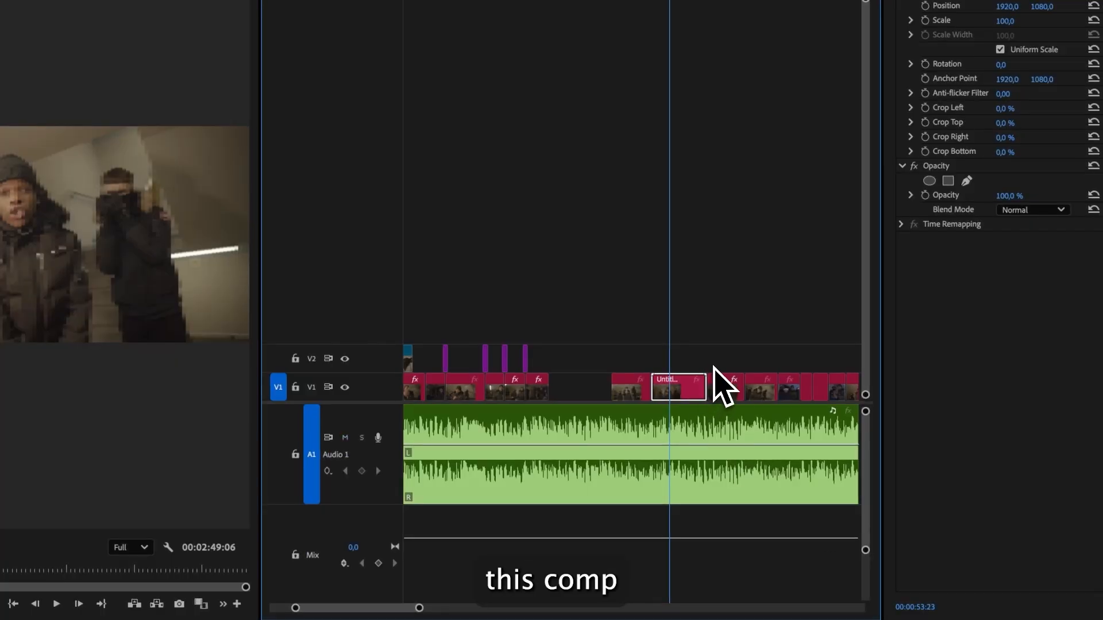
key(super+z)
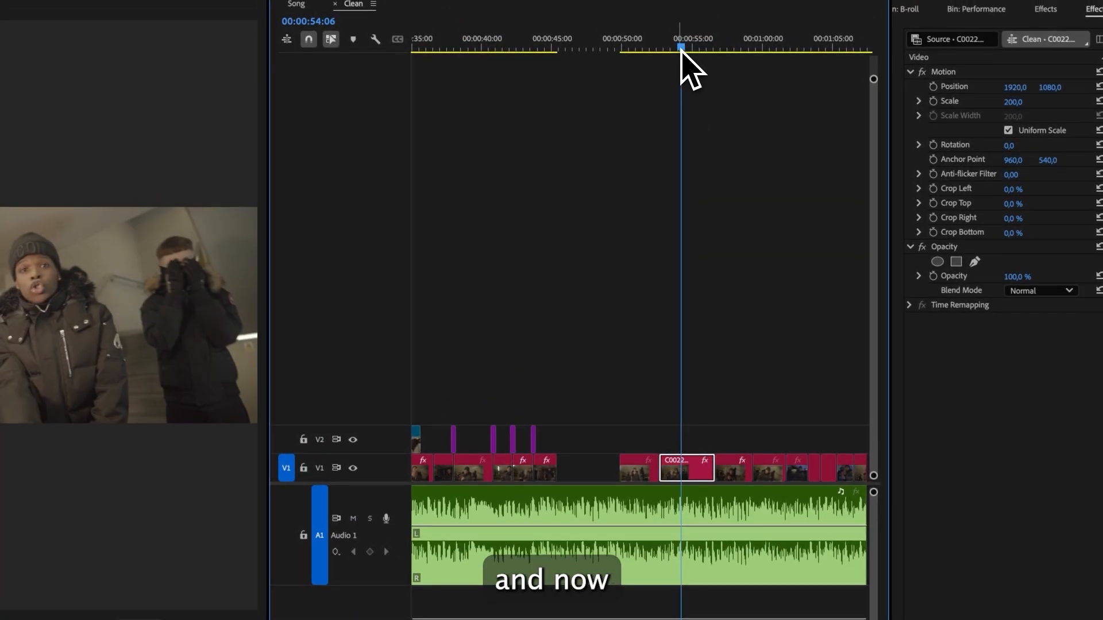
- Place an adjustment layer on V3 and extend it across the whole song
drag(459, 609, 610, 603)
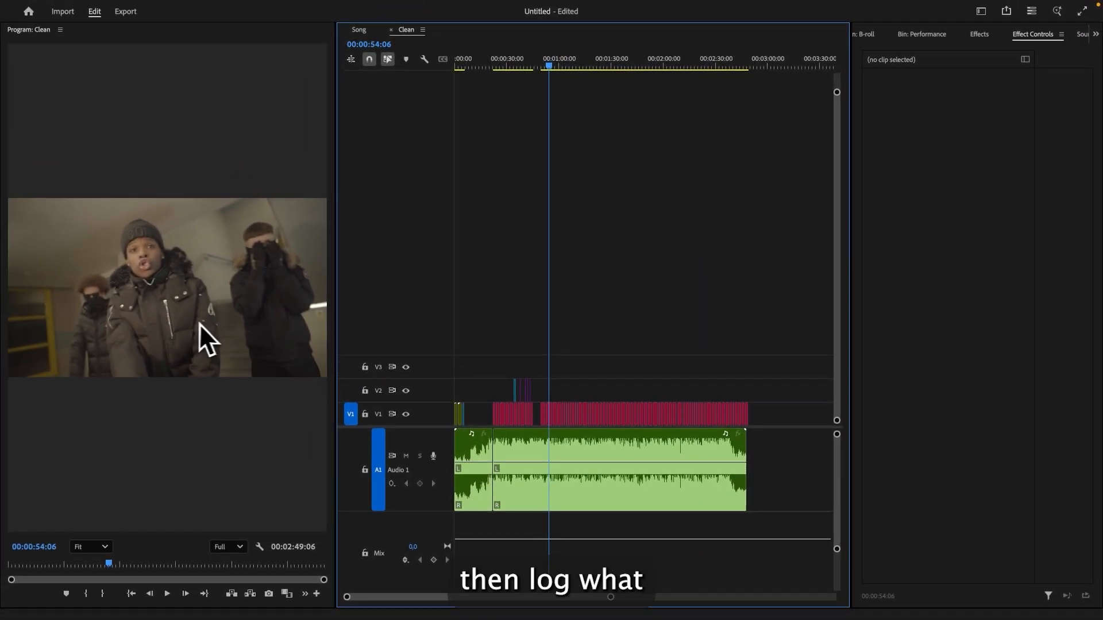
key(shift+1)
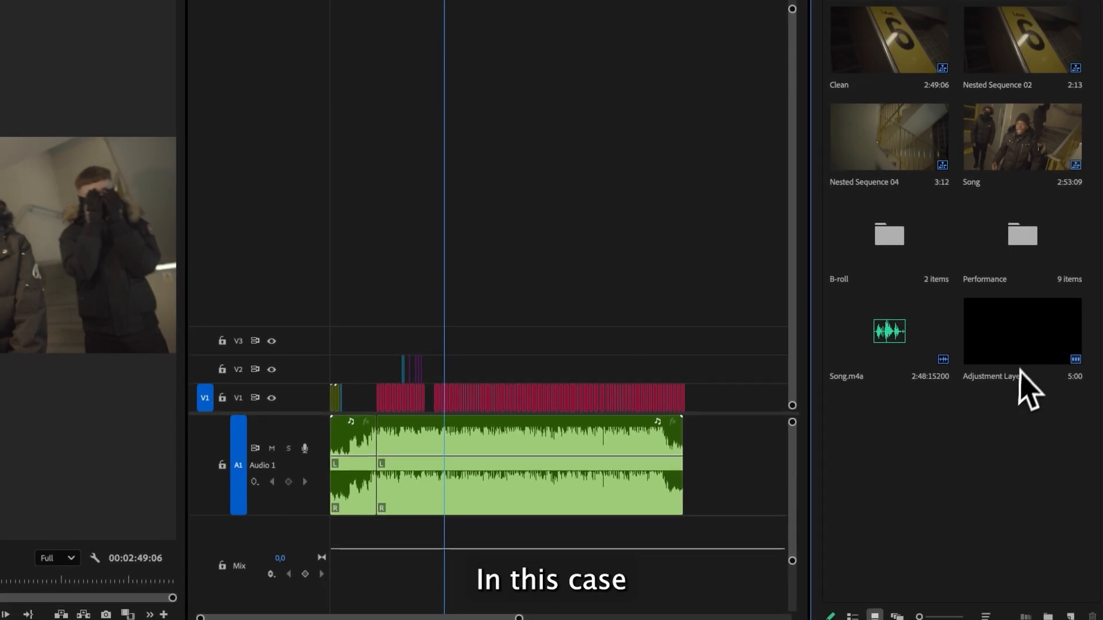
drag(1020, 370, 331, 345)
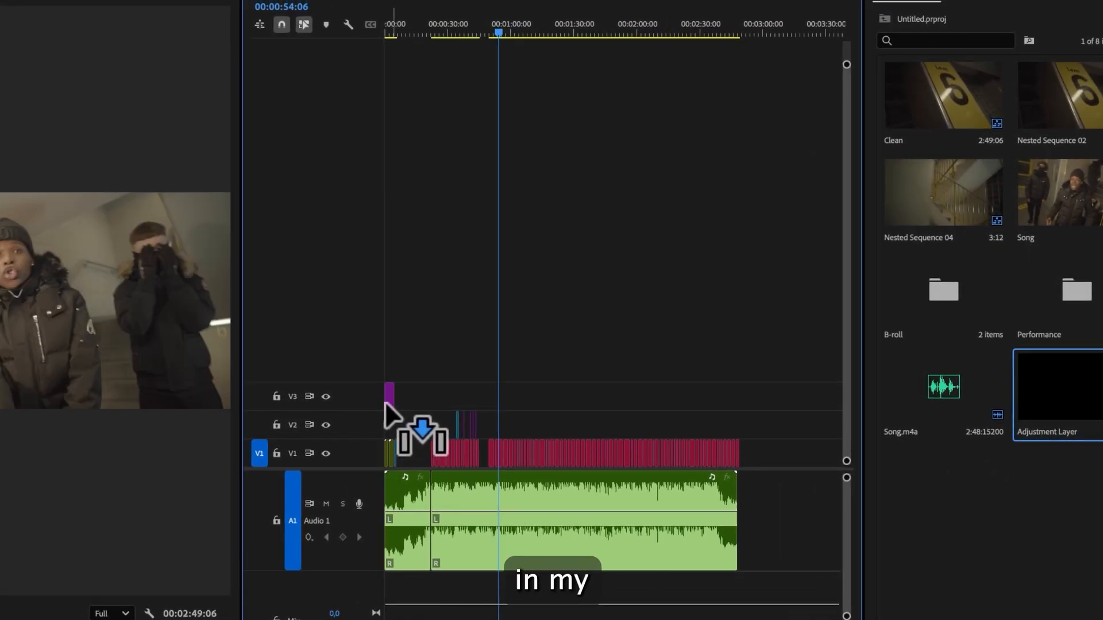
drag(385, 401, 740, 399)
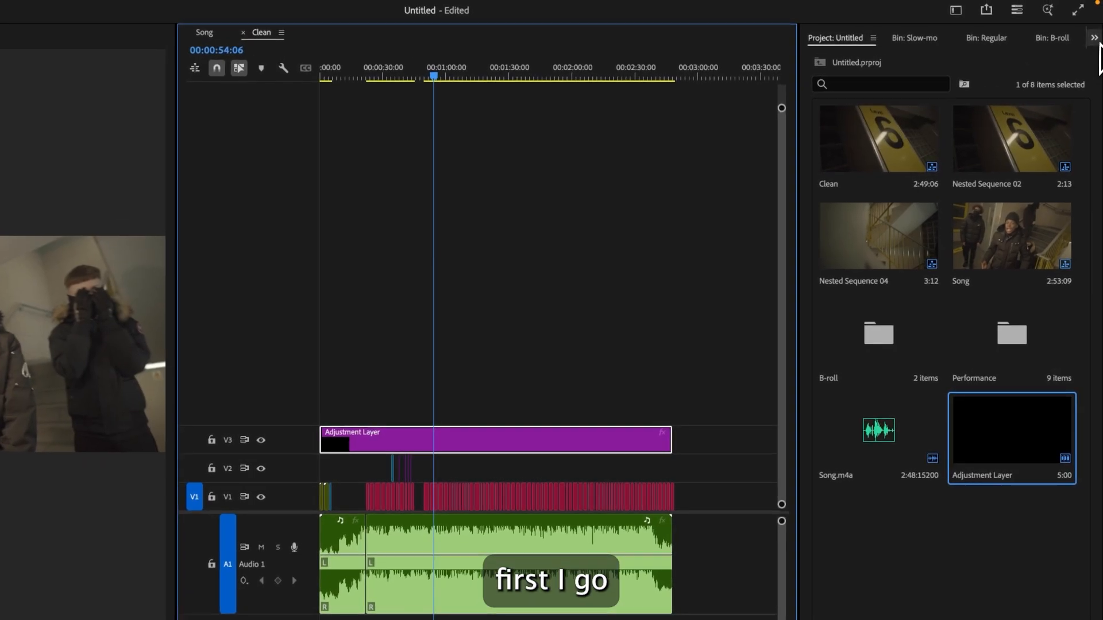
- Search the effects for lumetri color and apply Lumetri Color to the full-length adjustment layer
click(1094, 38)
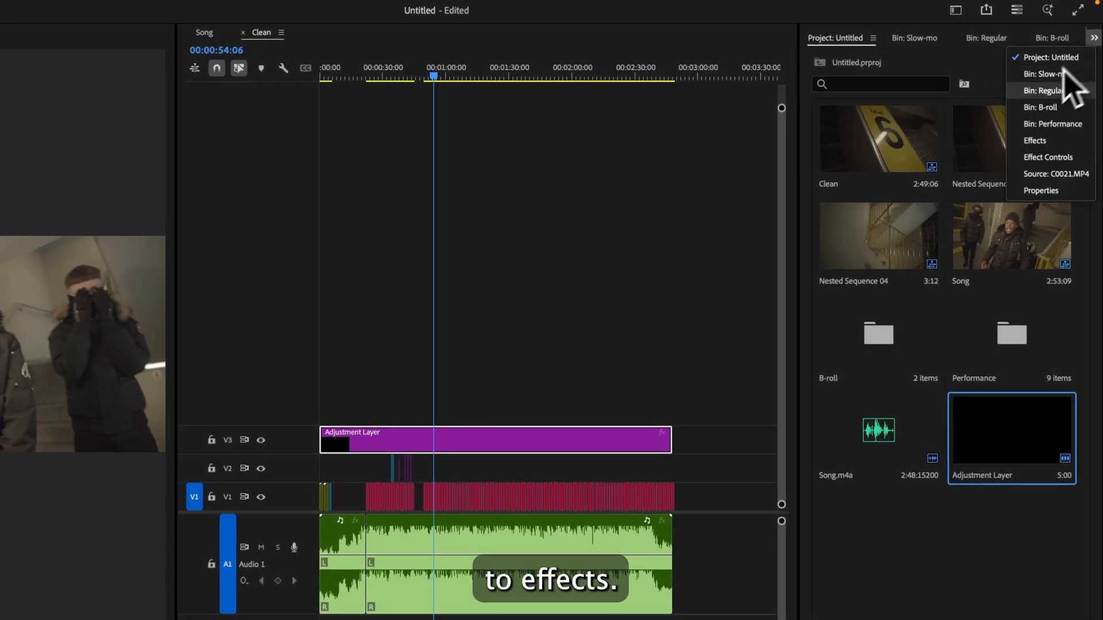
click(1040, 146)
double_click(872, 67)
text(lumetri)
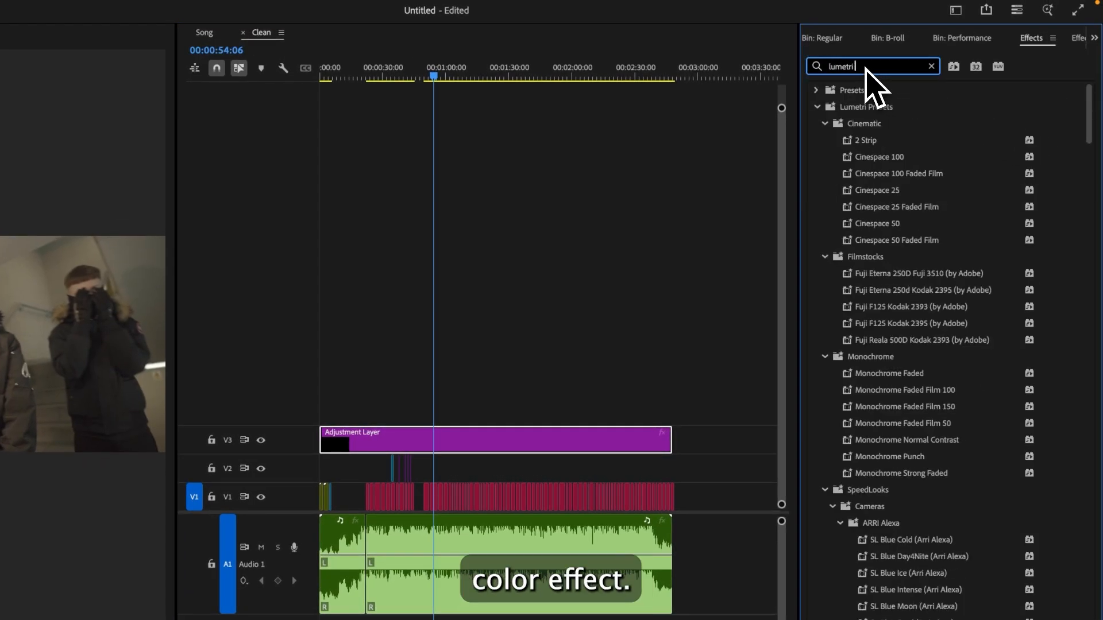
text( color)
double_click(878, 190)
- Load Sony.cube as the Input LUT in the Lumetri Color Basic Correction
click(1094, 37)
click(1053, 145)
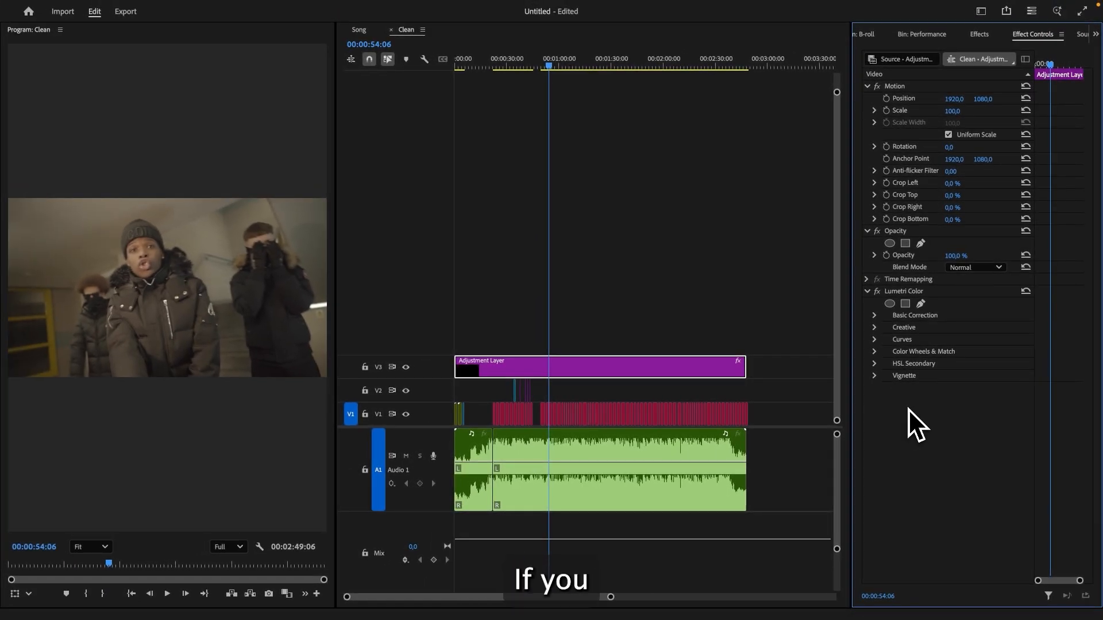
click(915, 315)
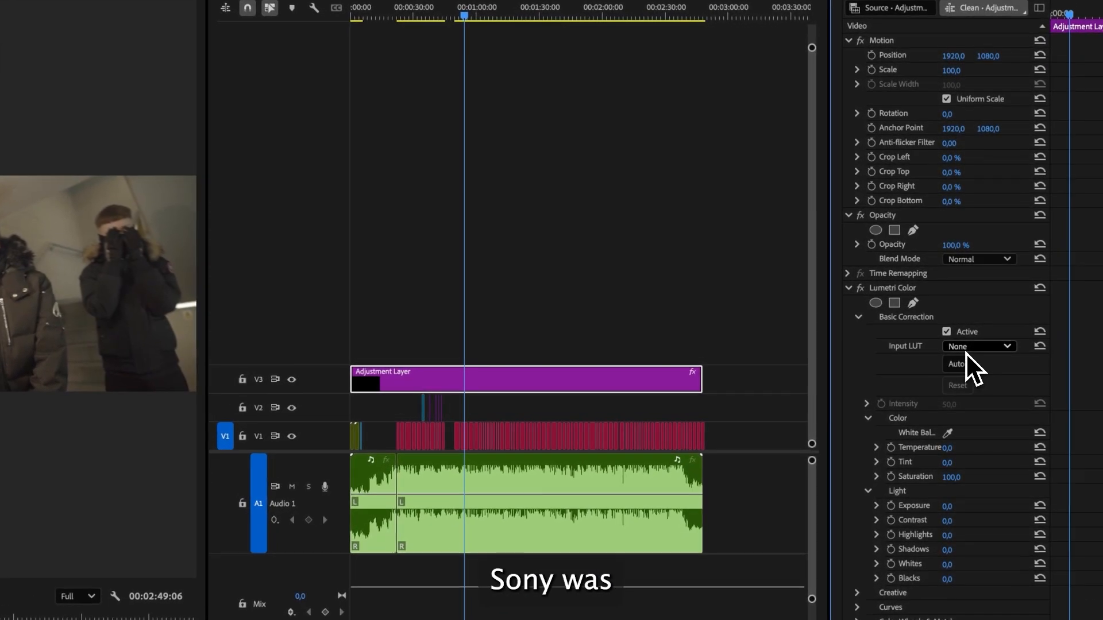
click(974, 339)
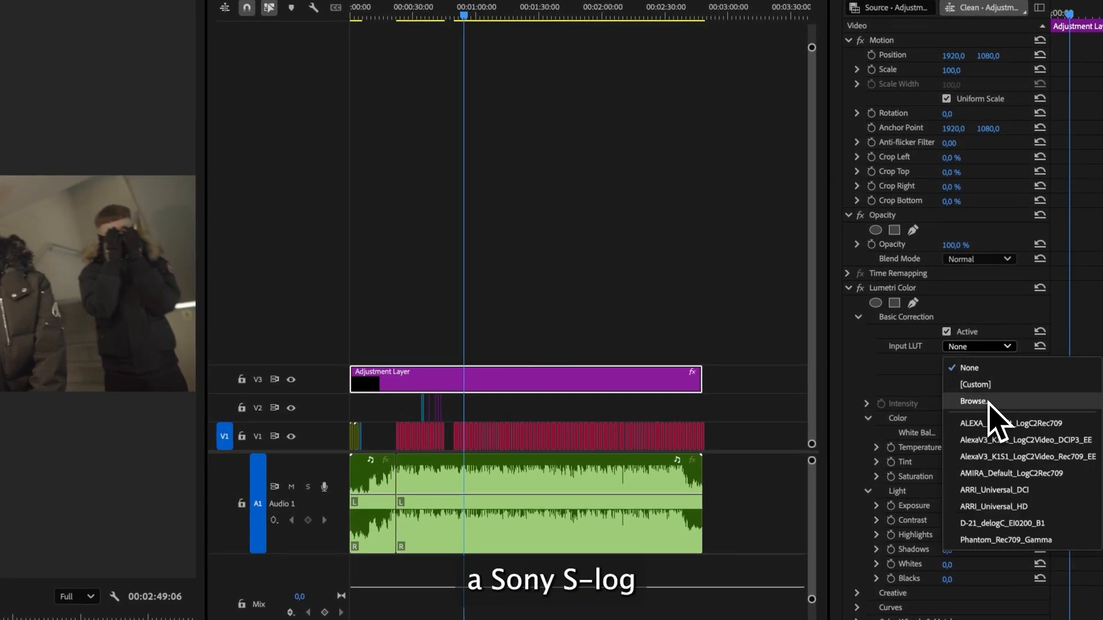
click(988, 402)
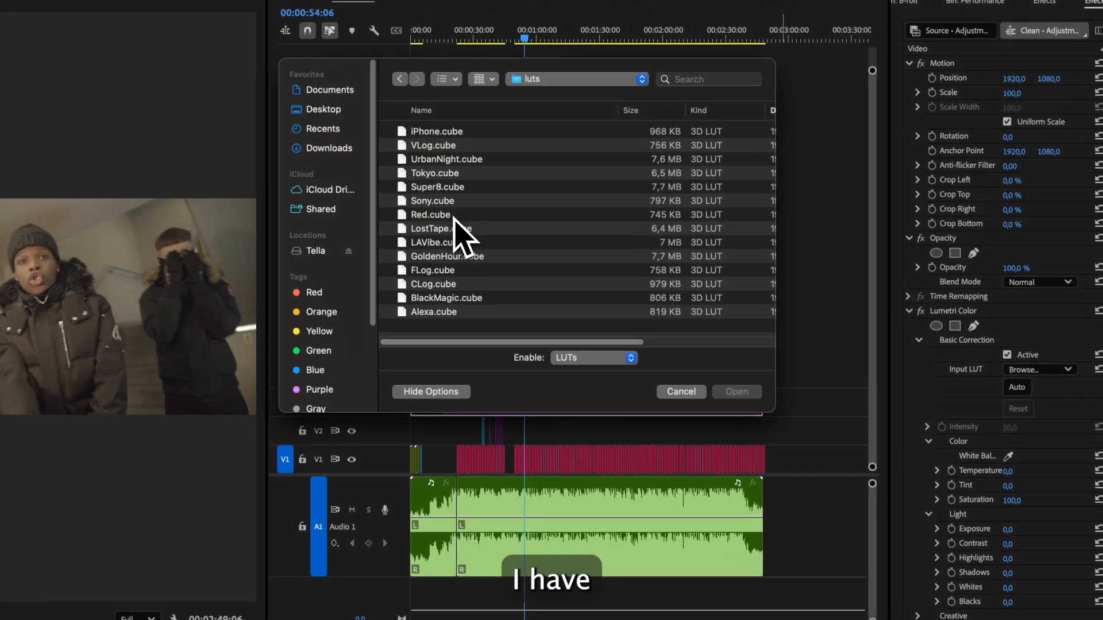
click(440, 201)
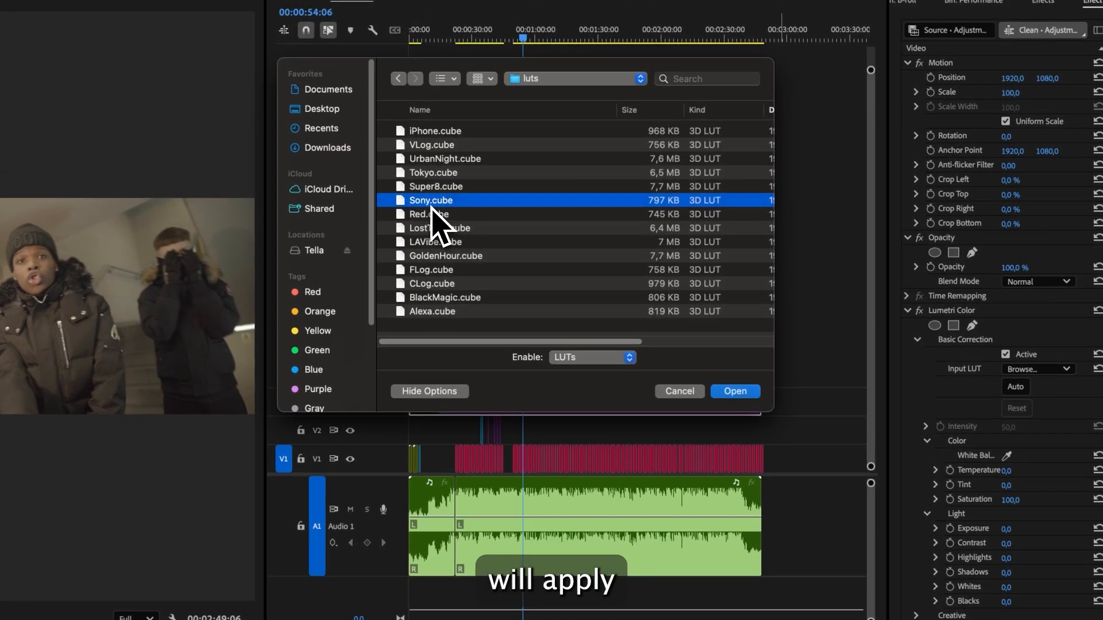
click(736, 391)
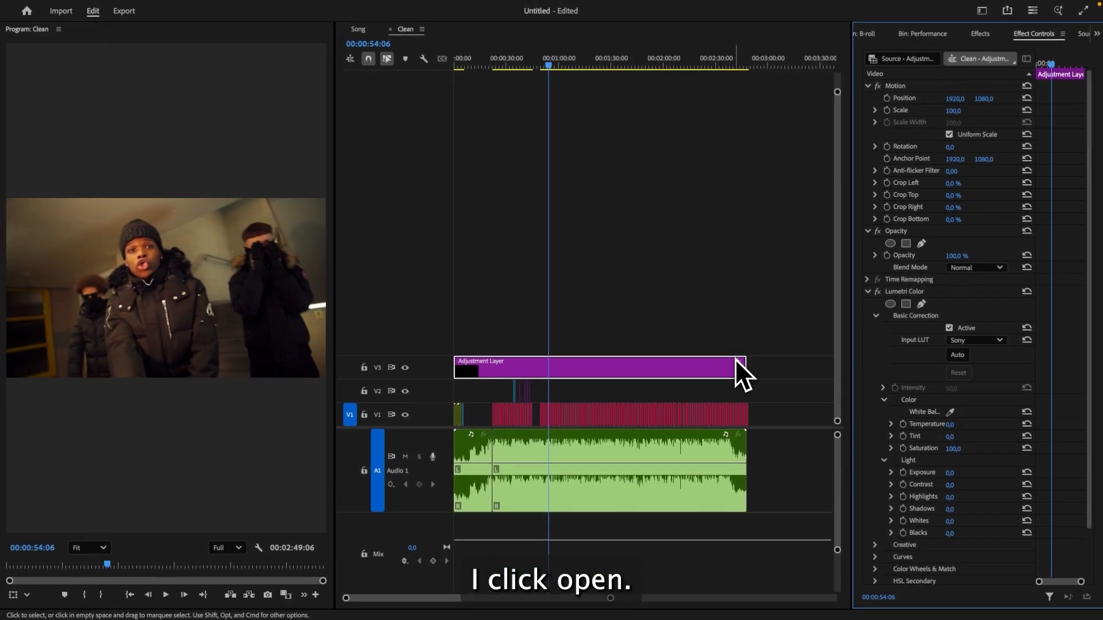
- Set the Lumetri Saturation to 83 and Contrast to 33
scroll(908, 360, down, 1)
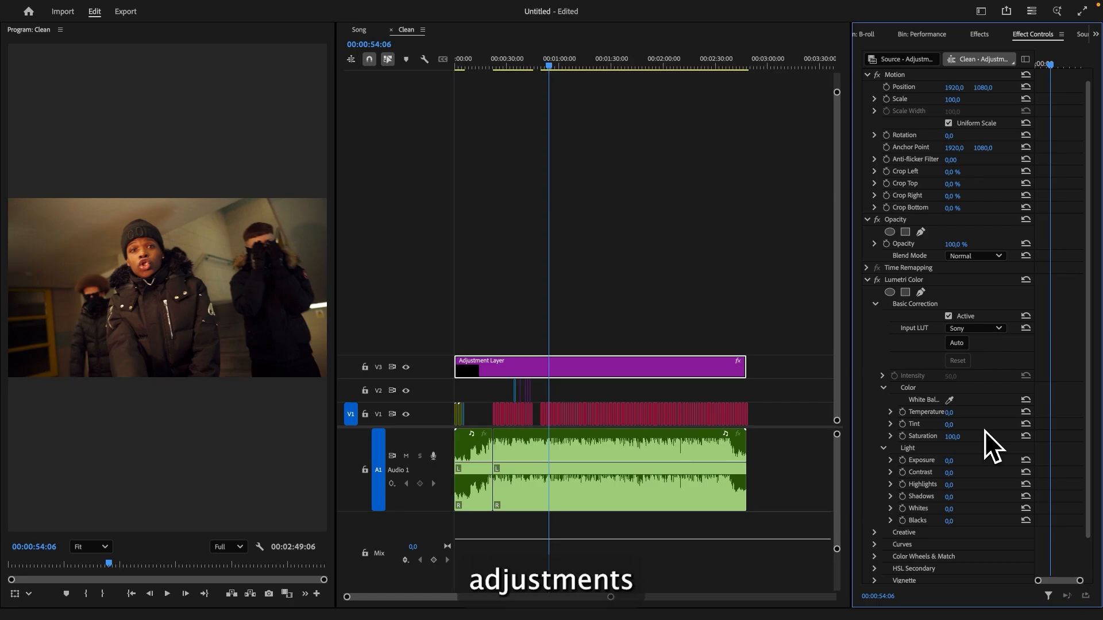
drag(953, 437, 955, 499)
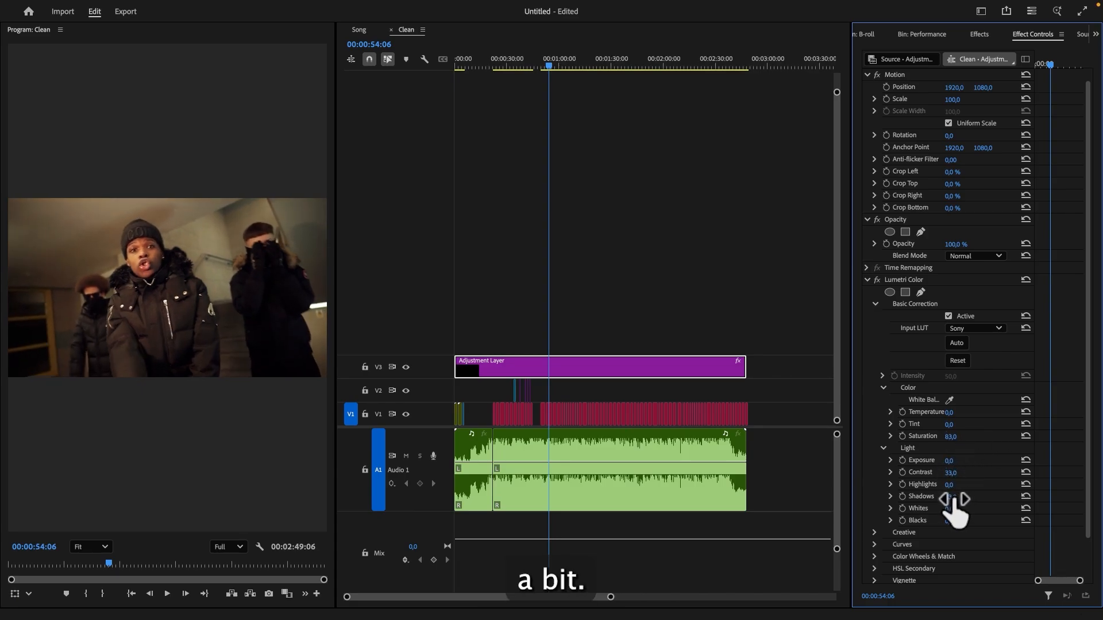
- Set the white balance with the White Balance eyedropper by sampling a white area in the program monitor
click(950, 400)
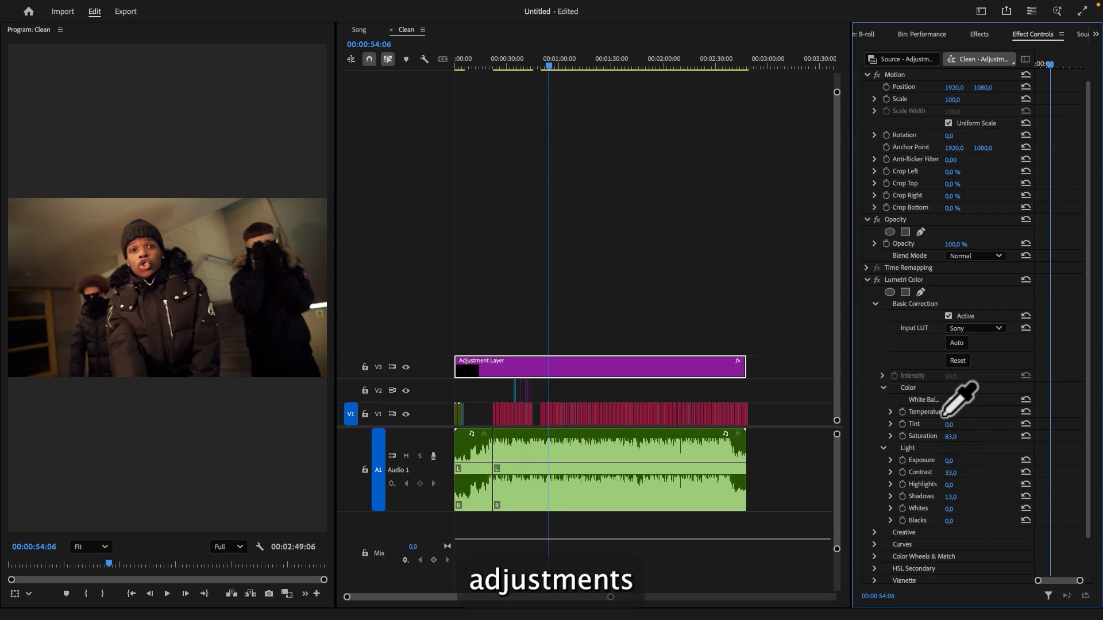
click(949, 401)
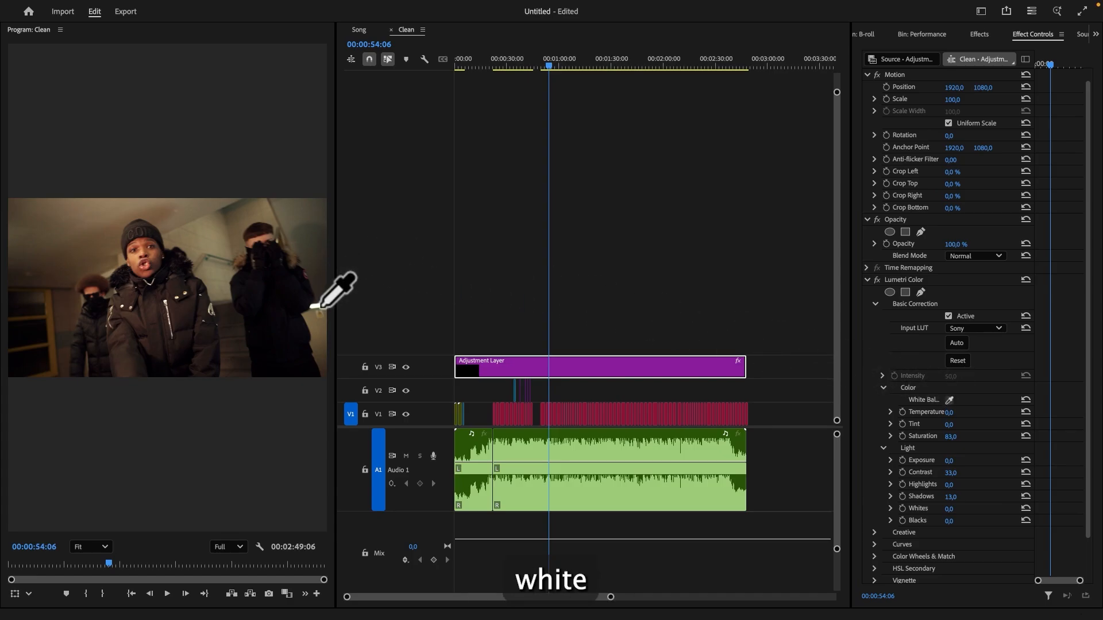
click(313, 307)
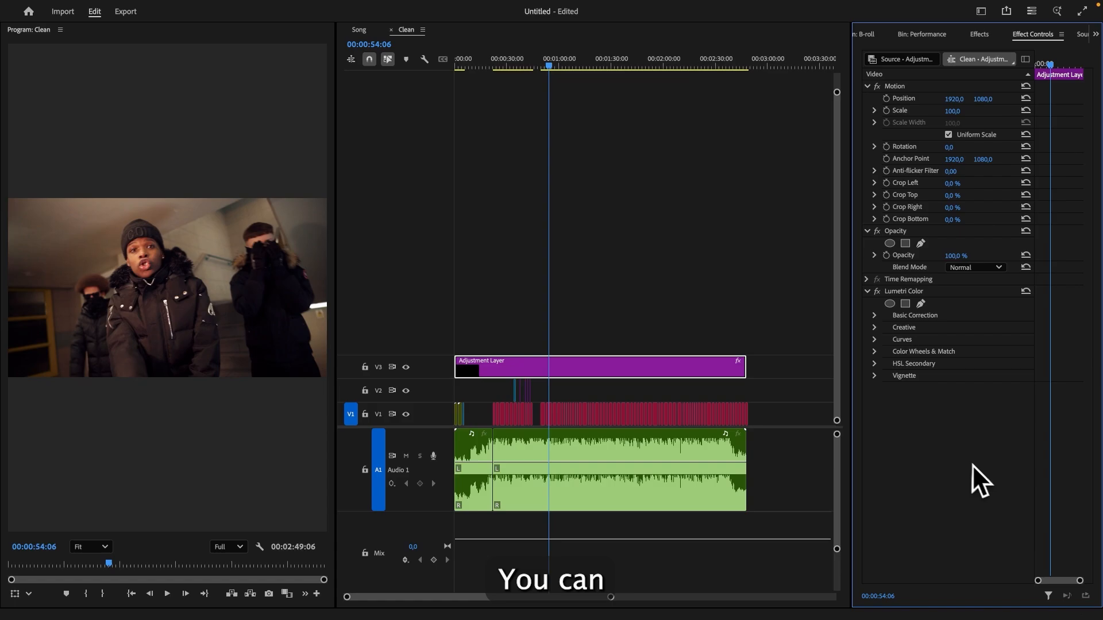
- Open Curves and shape a gentle S-curve on the RGB curve by adding and adjusting three points
click(874, 340)
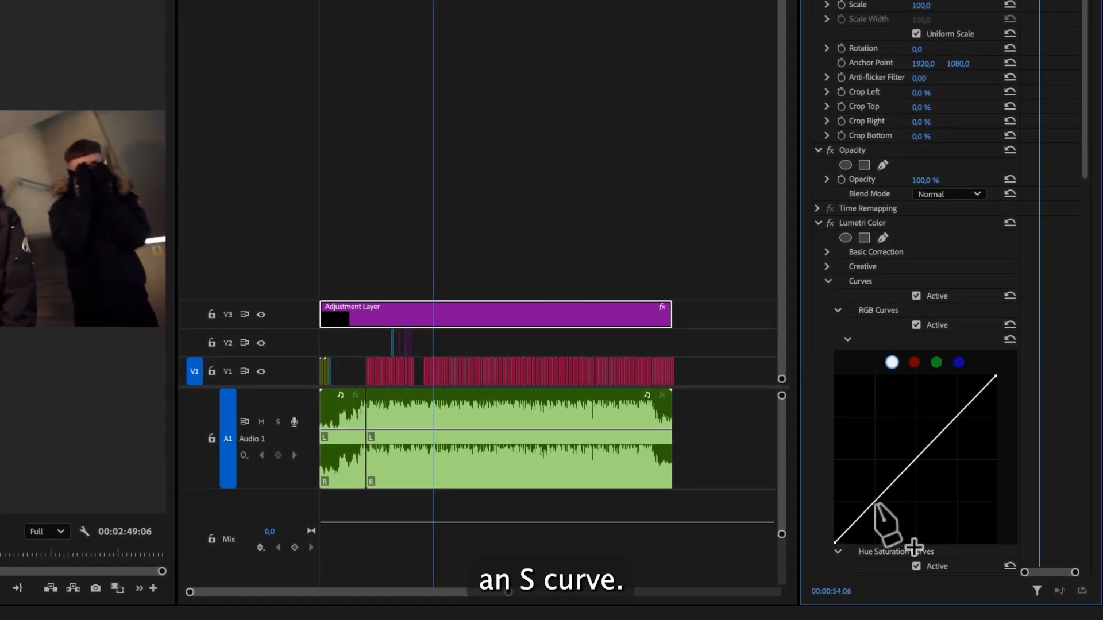
click(913, 523)
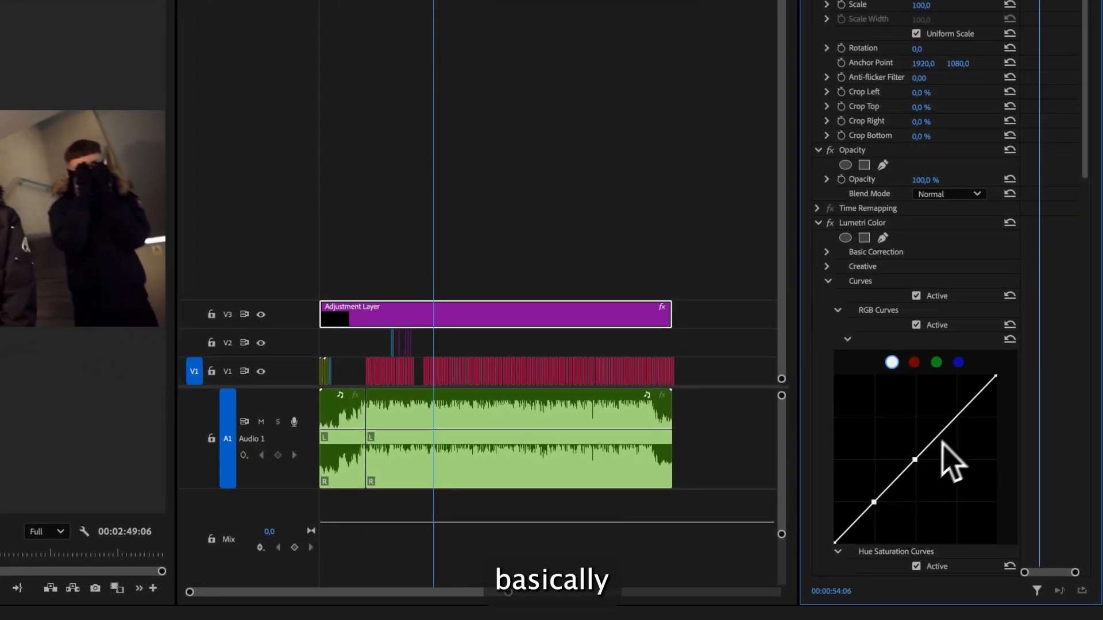
drag(948, 425, 944, 413)
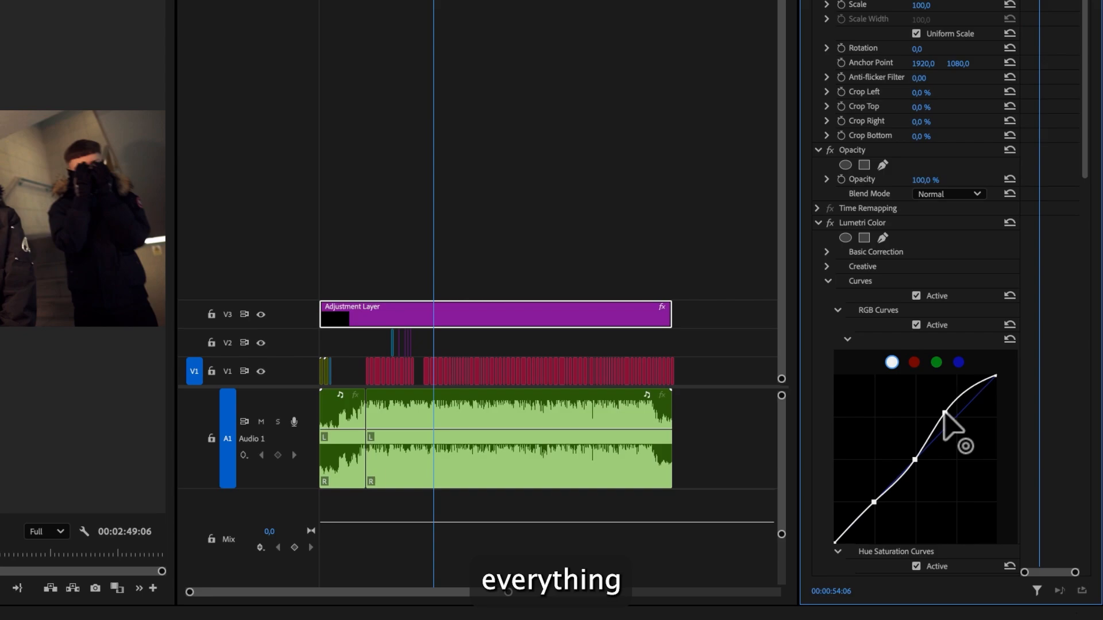
drag(874, 503, 872, 506)
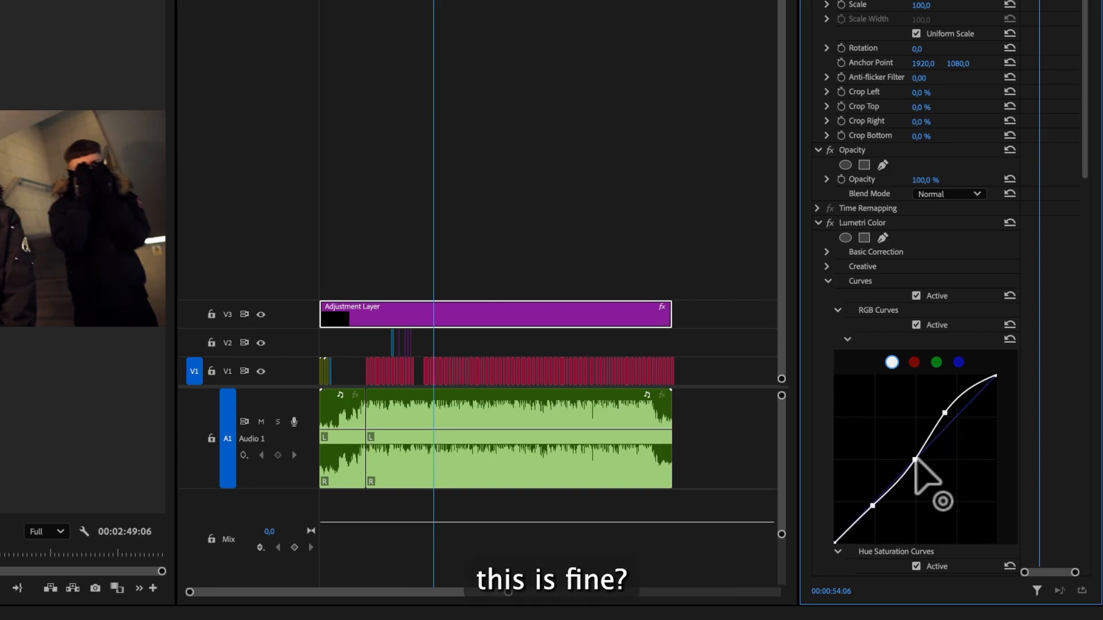
drag(916, 460, 911, 457)
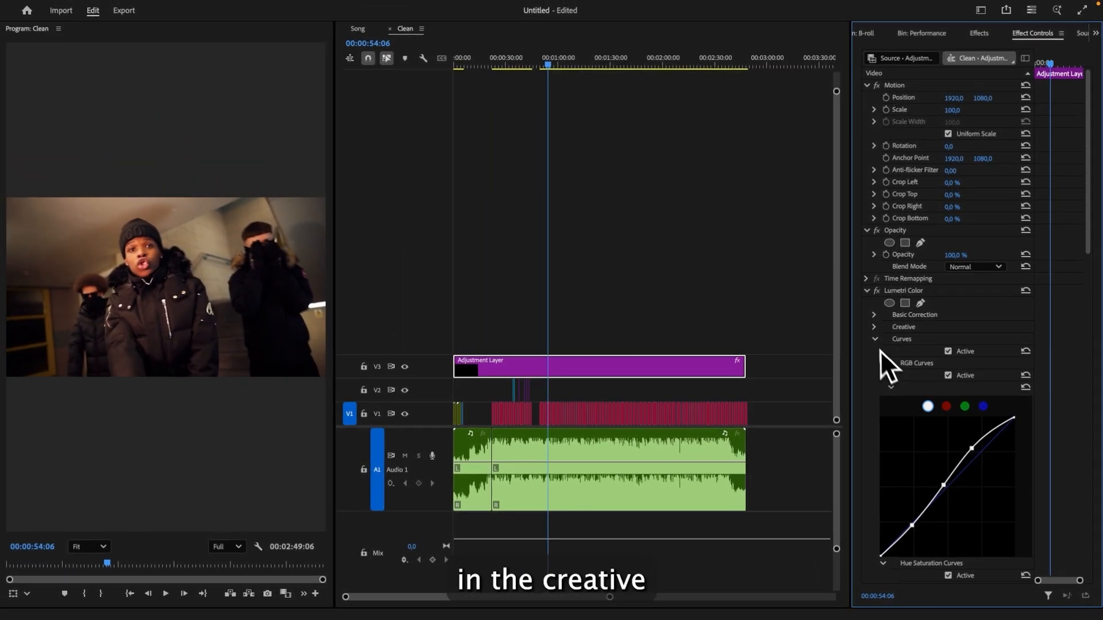
- Apply the CineSpace2383sRGB6bit Look in the Lumetri Creative section and confirm its intensity
click(827, 282)
click(827, 267)
click(942, 298)
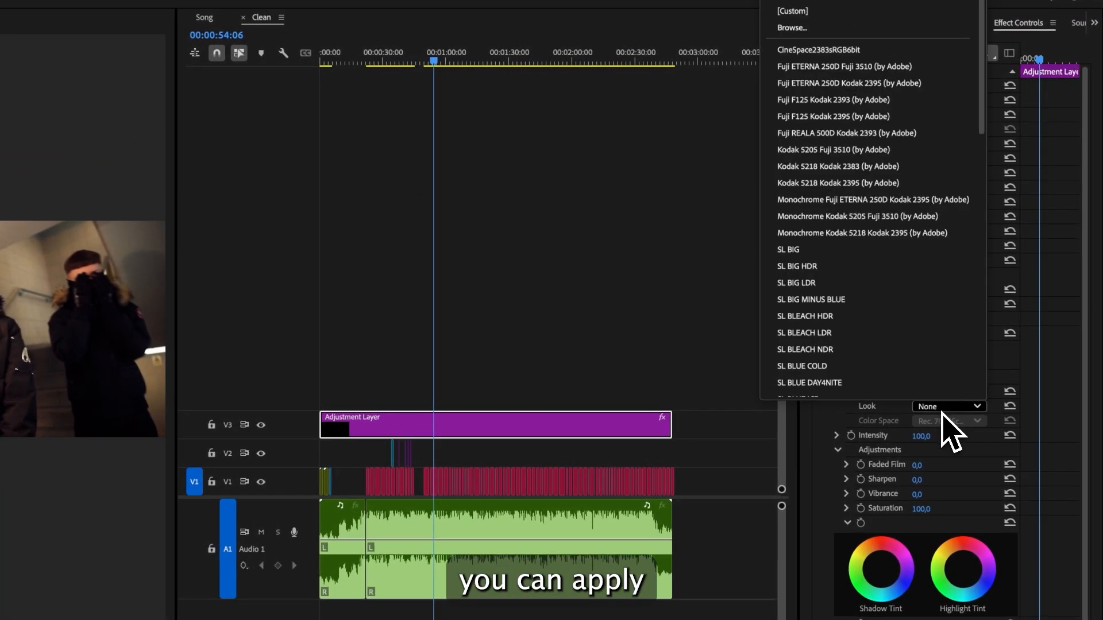
scroll(886, 215, down, 15)
scroll(871, 257, up, 4)
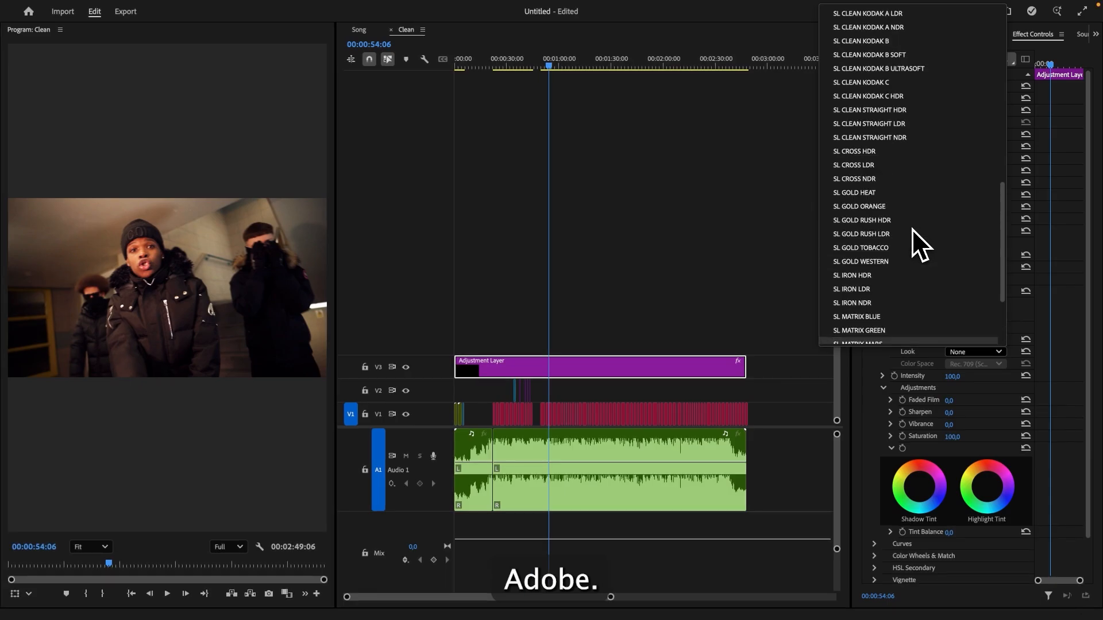
scroll(910, 226, up, 10)
click(851, 64)
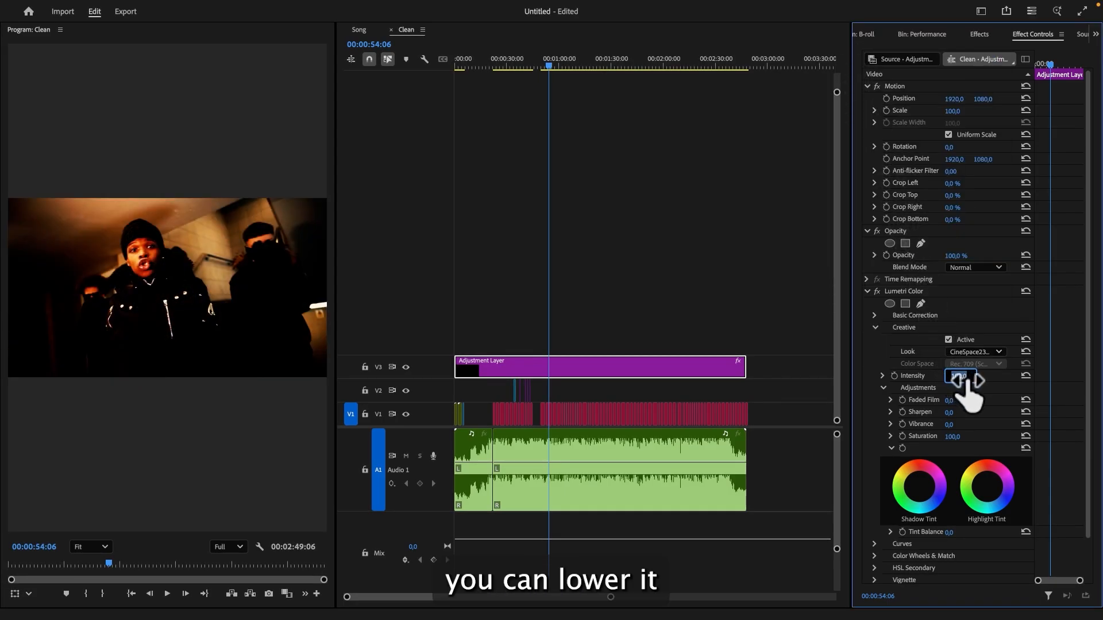
key(Return)
- Toggle the Lumetri Color effect off and back on to compare the graded and ungraded footage
click(867, 291)
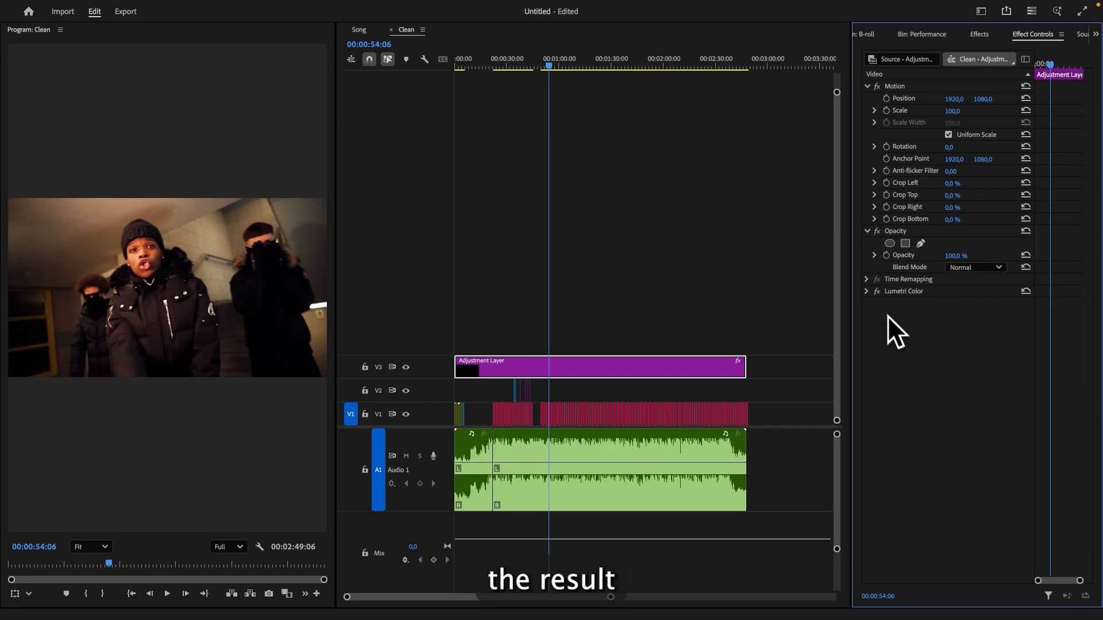
click(877, 292)
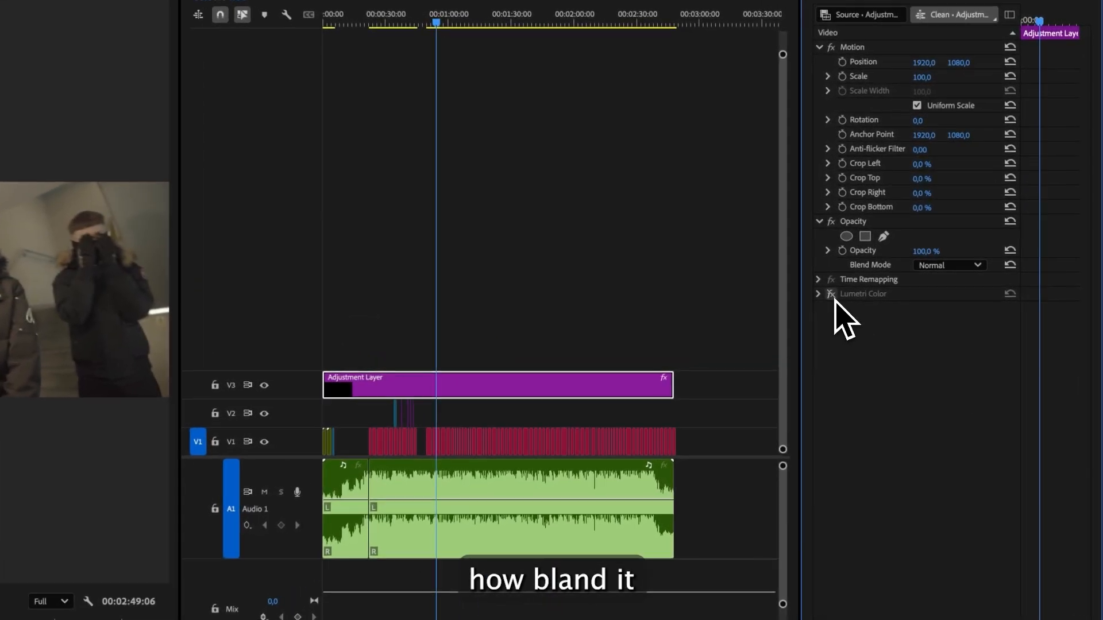
click(830, 294)
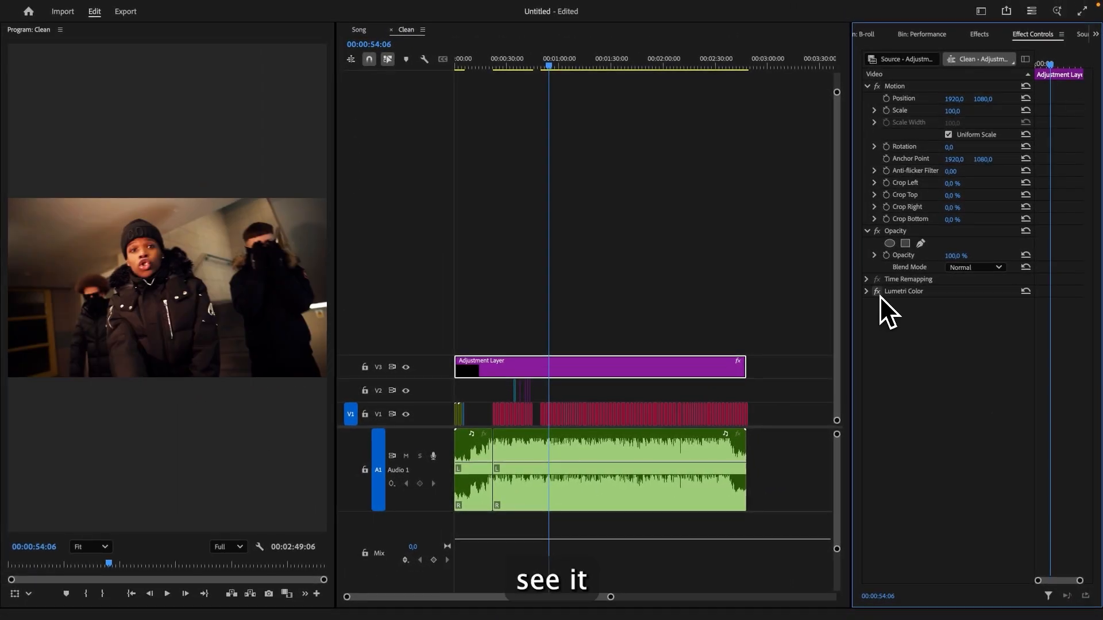
click(704, 297)
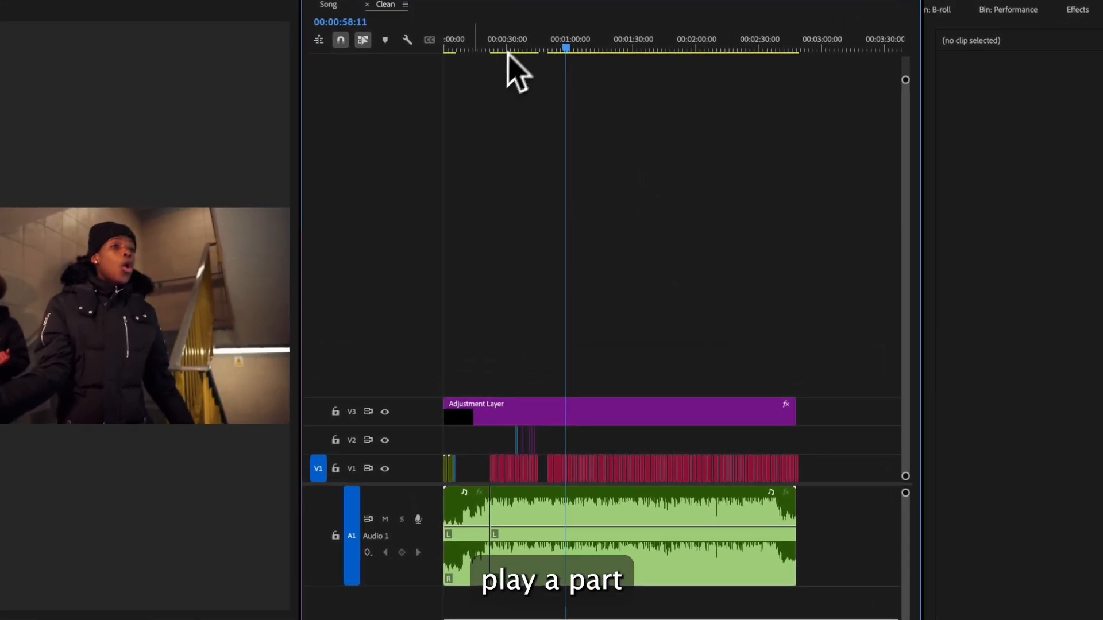
drag(616, 594, 546, 593)
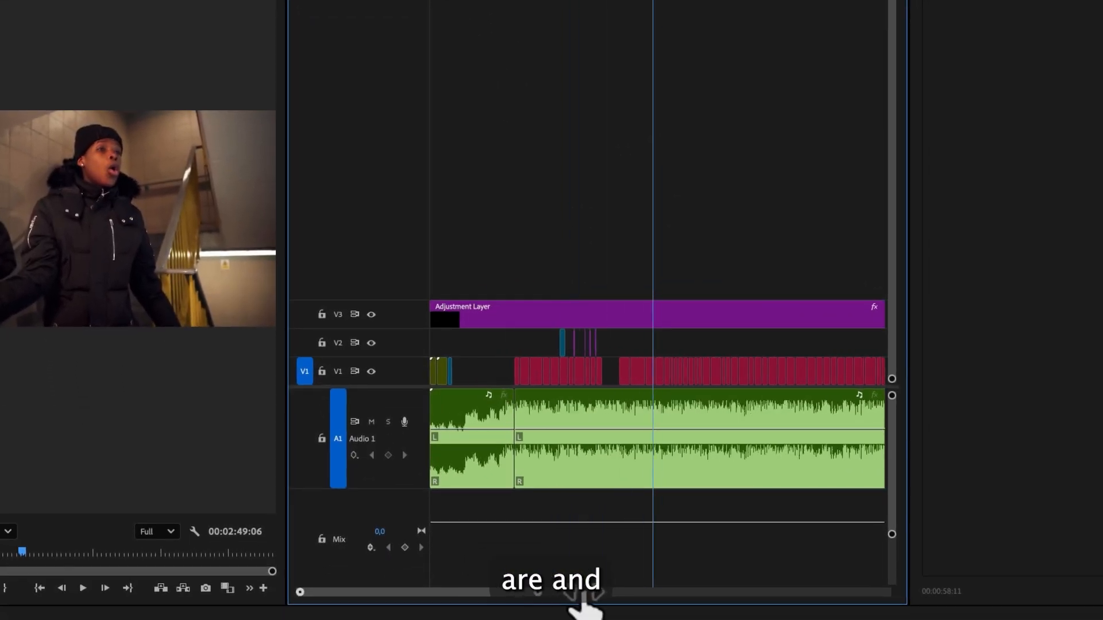
click(590, 22)
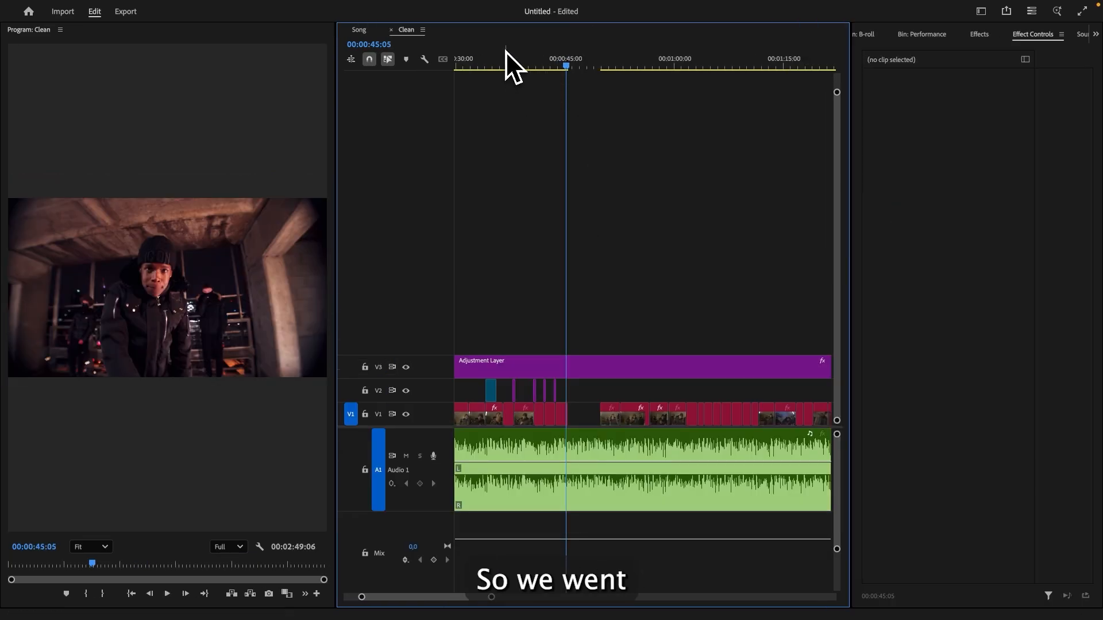
key(backslash)
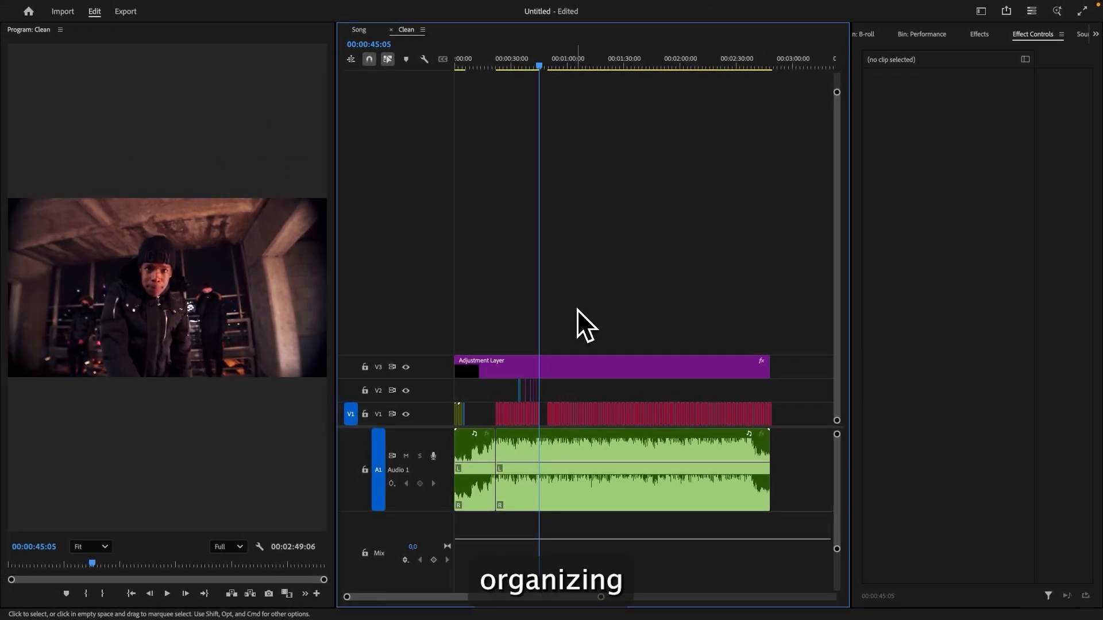